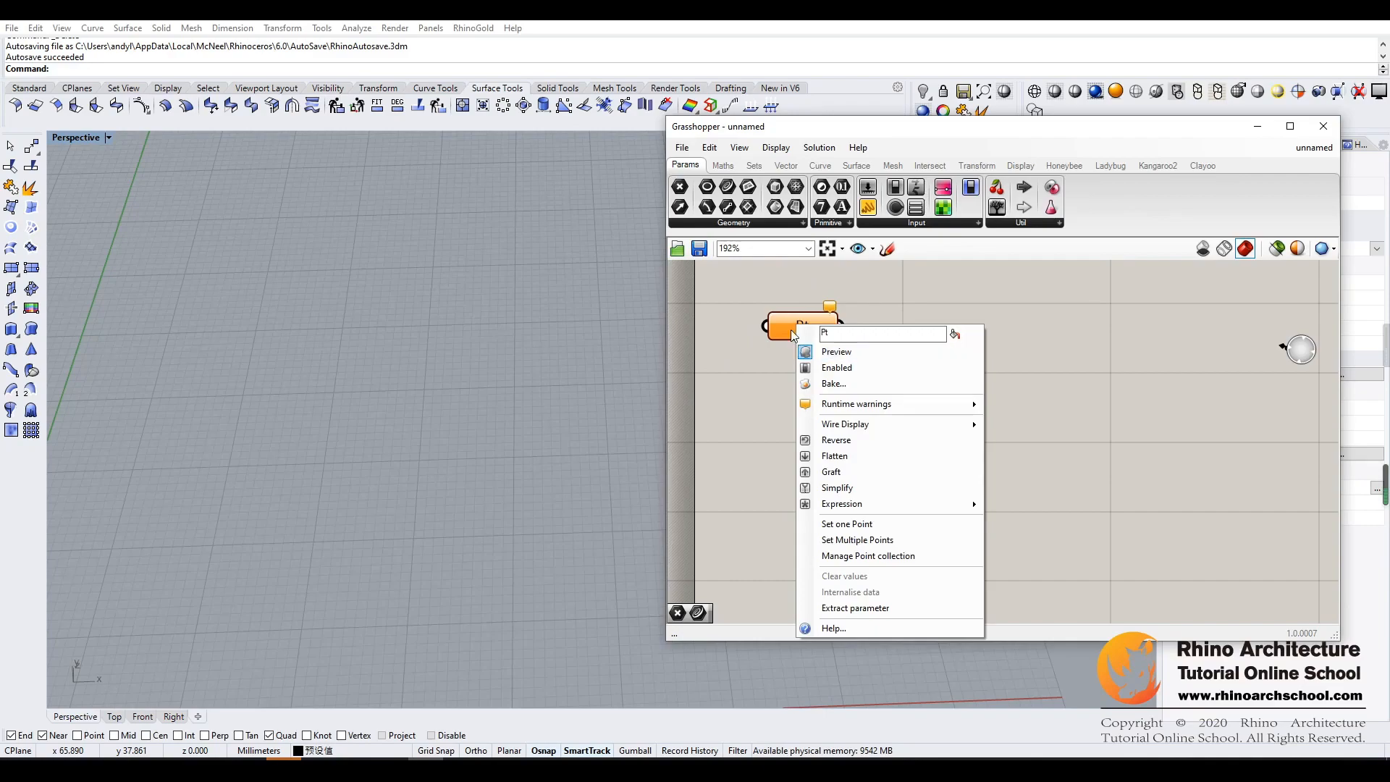
- Set a single point for the Point parameter by placing it on the grid in the Perspective viewport
{"action": "left_click", "coordinate": [868, 529]}
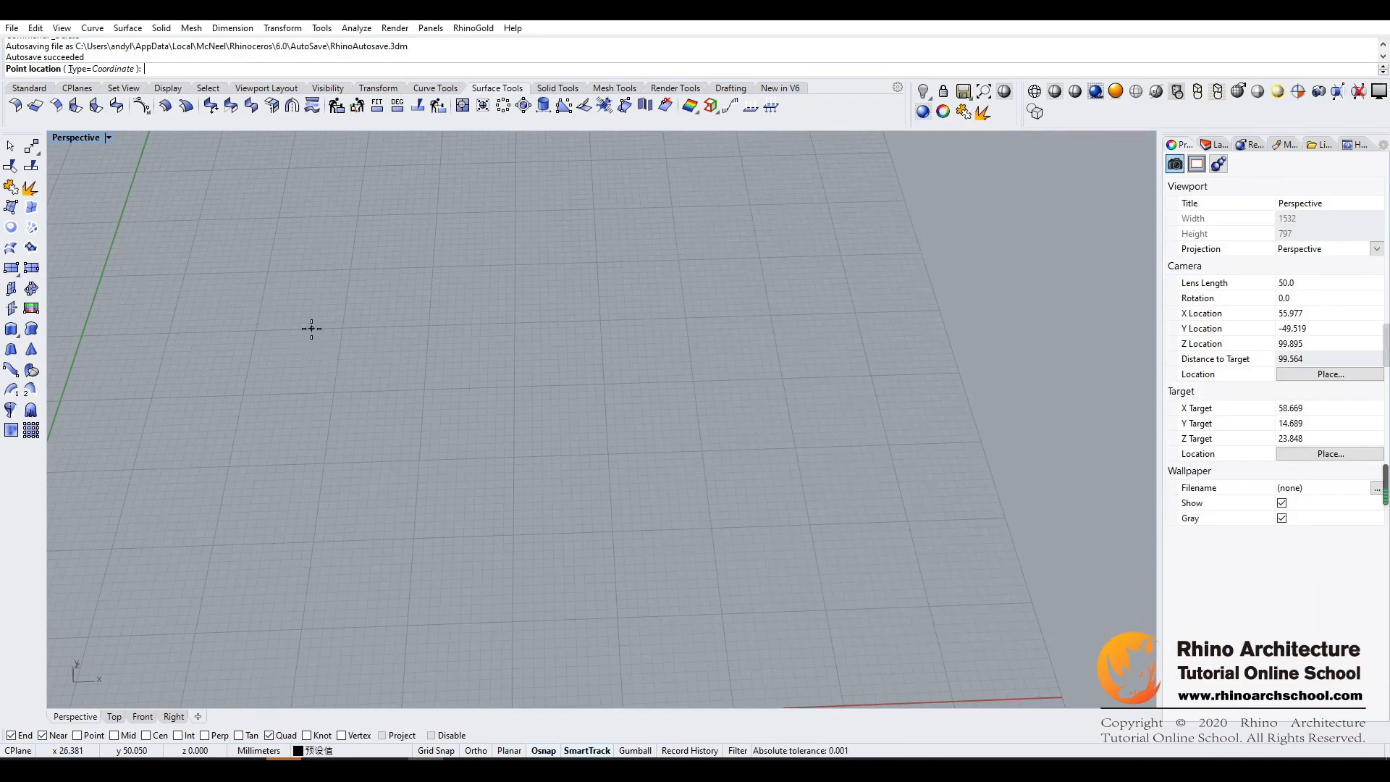
{"action": "left_click", "coordinate": [312, 329]}
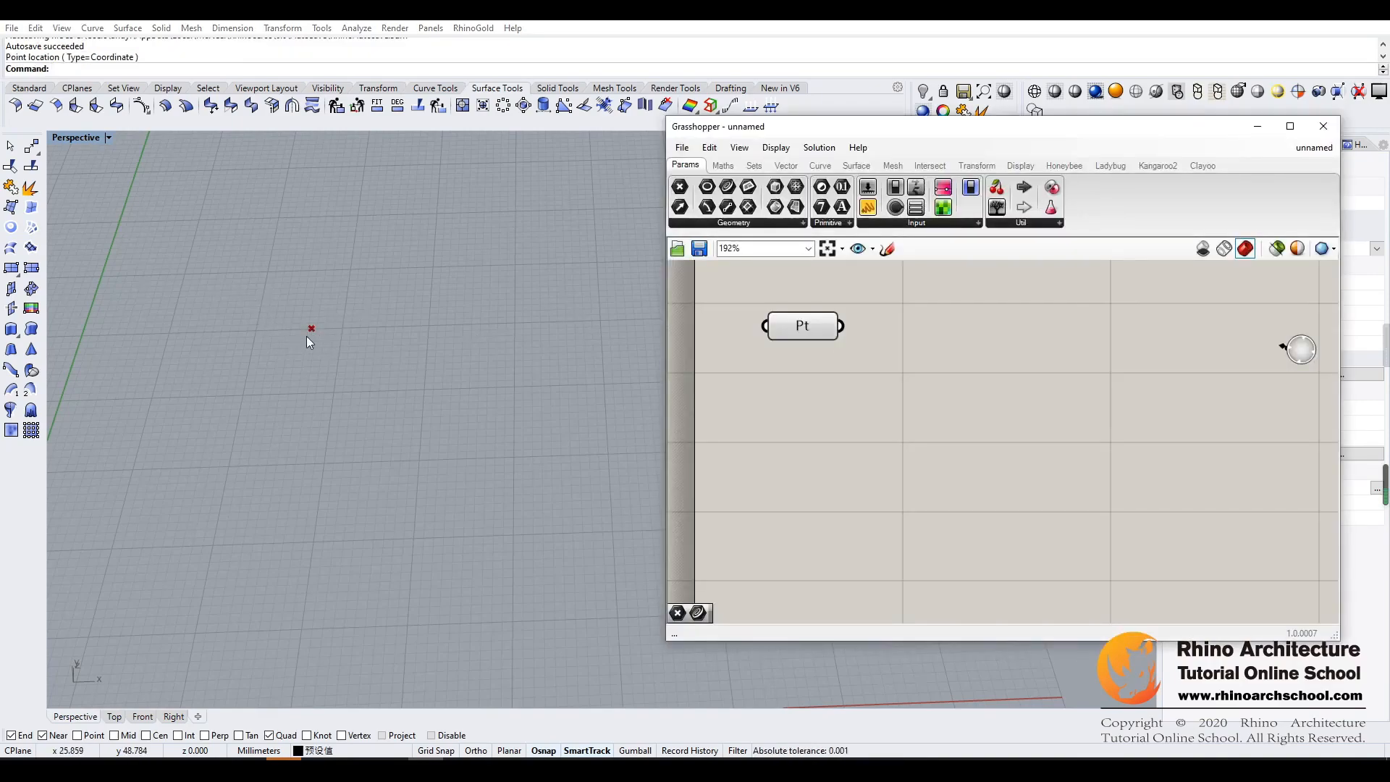
{"action": "left_click_drag", "start_coordinate": [275, 360], "coordinate": [377, 281]}
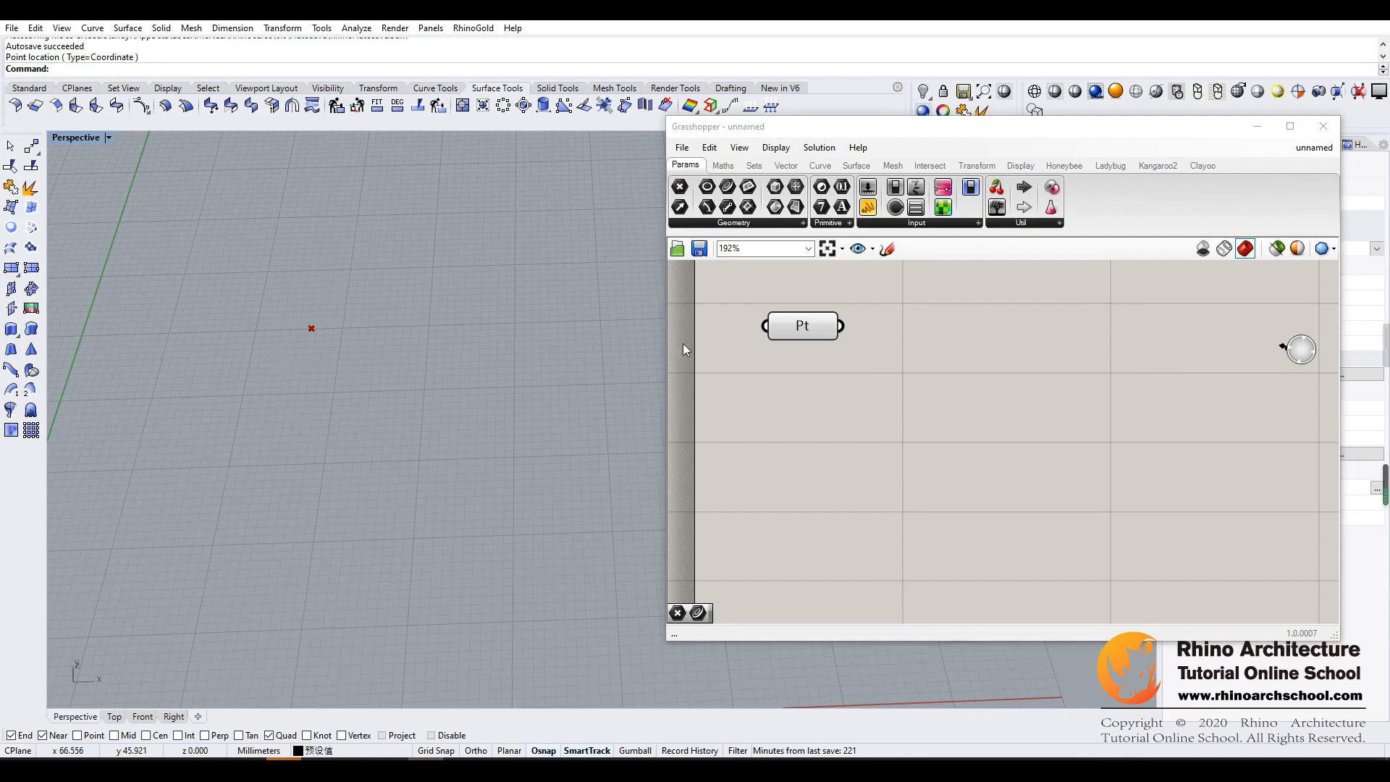
{"action": "left_click", "coordinate": [819, 332]}
{"action": "left_click", "coordinate": [828, 362]}
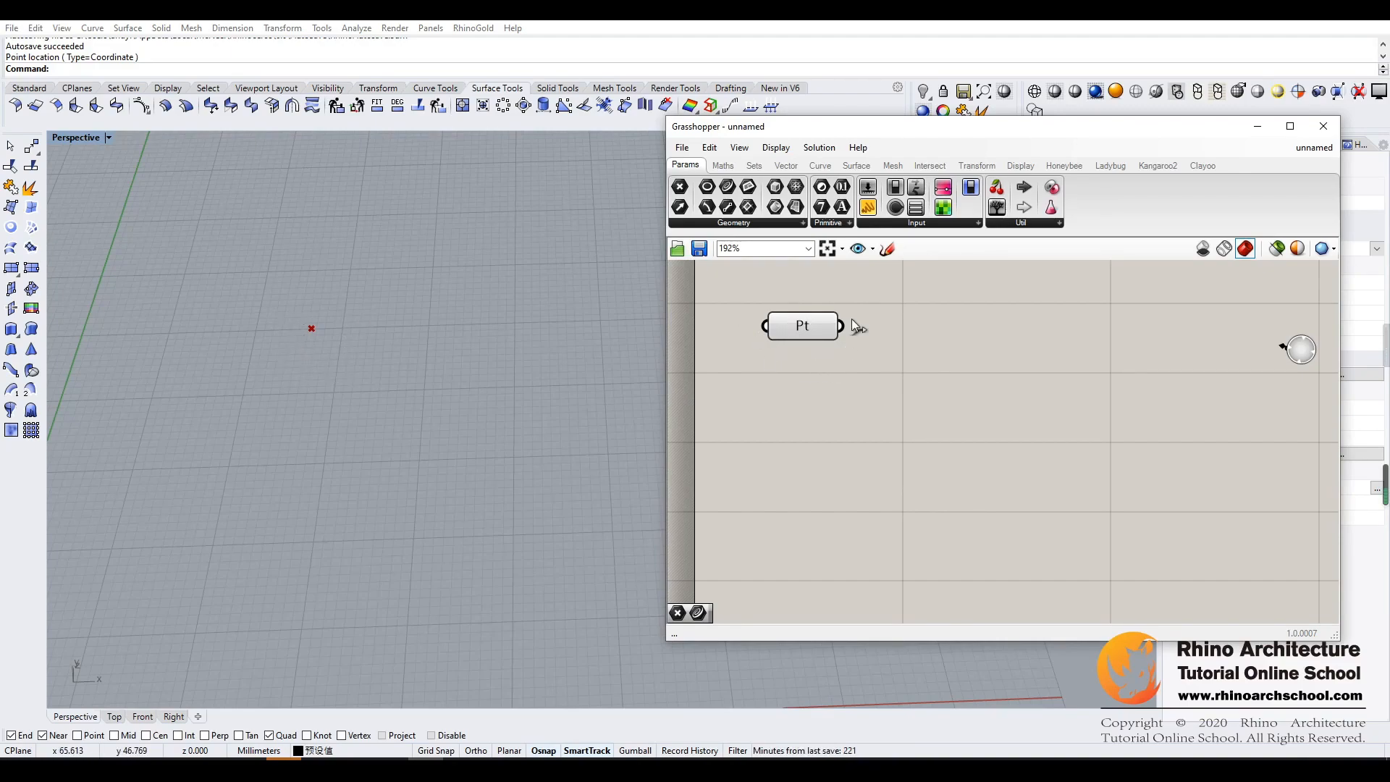
- Add a second Point parameter below the first and set ten points for it on the grid
{"action": "left_click_drag", "start_coordinate": [804, 331], "coordinate": [840, 331]}
{"action": "left_click", "coordinate": [812, 388]}
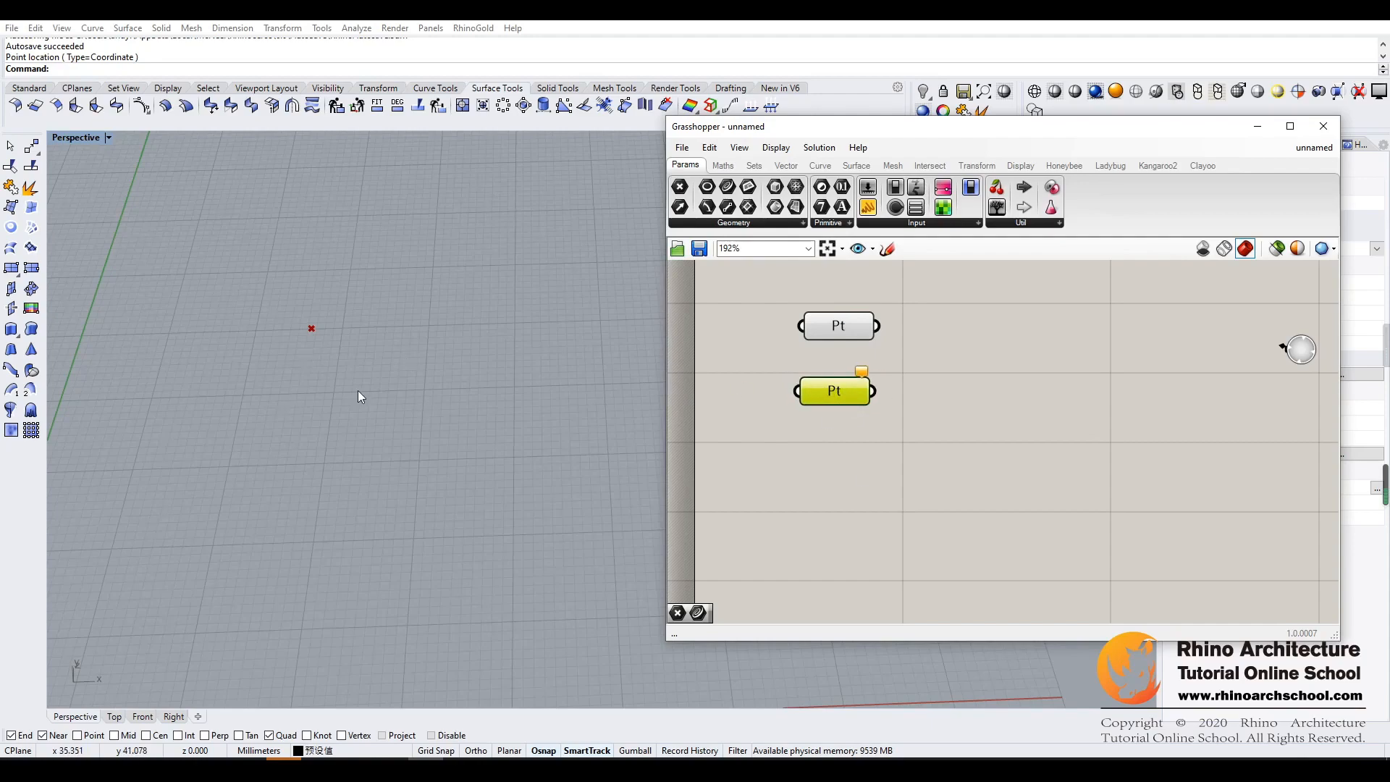
{"action": "right_click", "coordinate": [822, 397]}
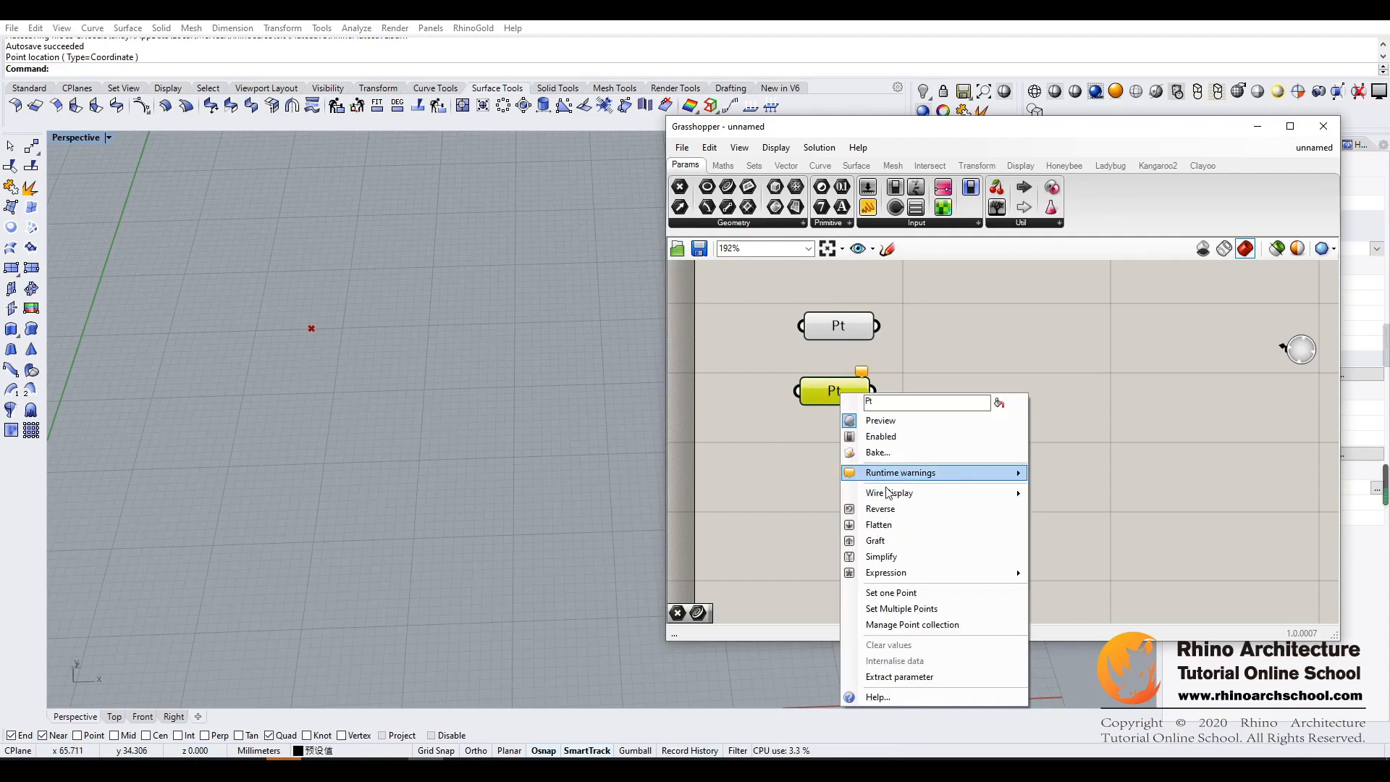
{"action": "left_click", "coordinate": [900, 614]}
{"action": "left_click", "coordinate": [264, 412]}
{"action": "left_click", "coordinate": [290, 389]}
{"action": "left_click", "coordinate": [331, 418]}
{"action": "left_click", "coordinate": [279, 431]}
{"action": "left_click", "coordinate": [278, 478]}
{"action": "left_click", "coordinate": [312, 502]}
{"action": "left_click", "coordinate": [310, 457]}
{"action": "left_click", "coordinate": [372, 449]}
{"action": "left_click", "coordinate": [372, 491]}
{"action": "left_click", "coordinate": [441, 472]}
{"action": "key", "text": "Return"}
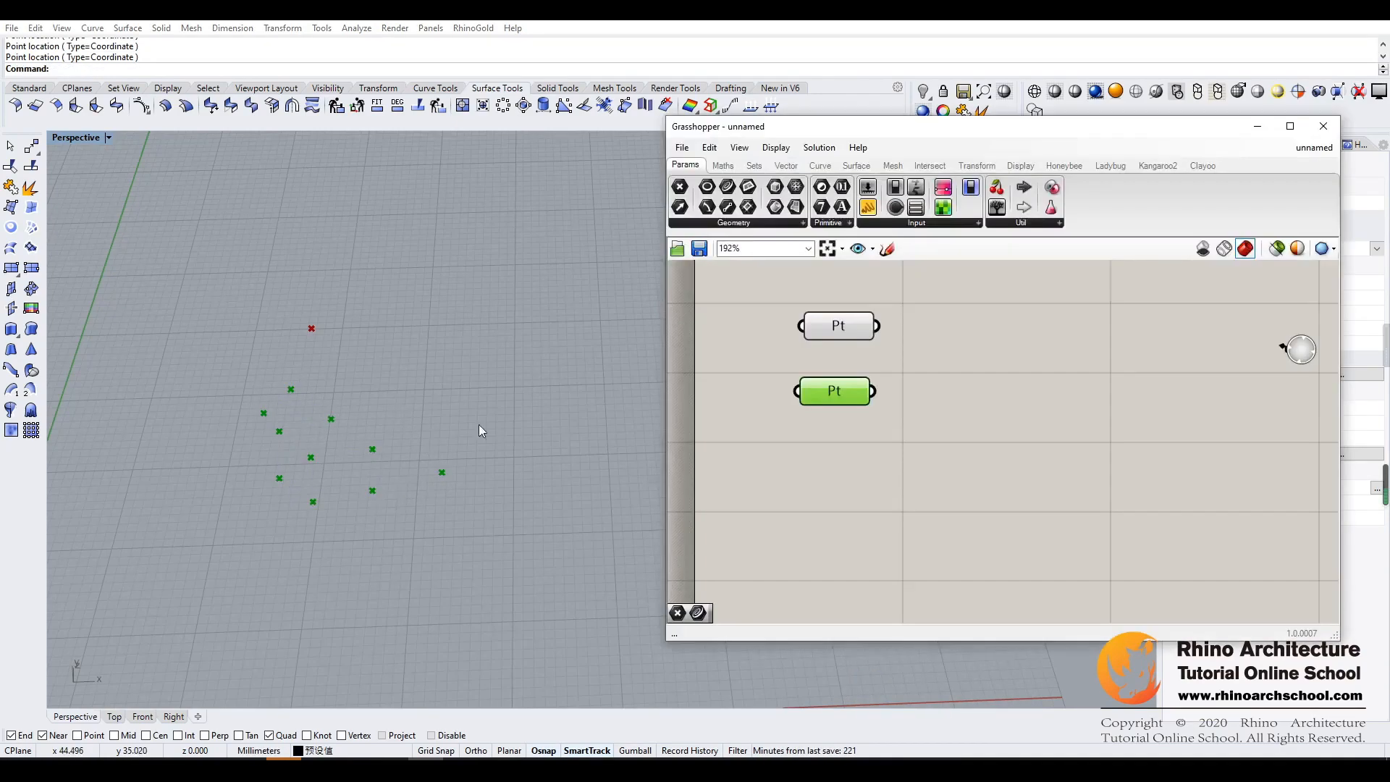
{"action": "left_click", "coordinate": [487, 393]}
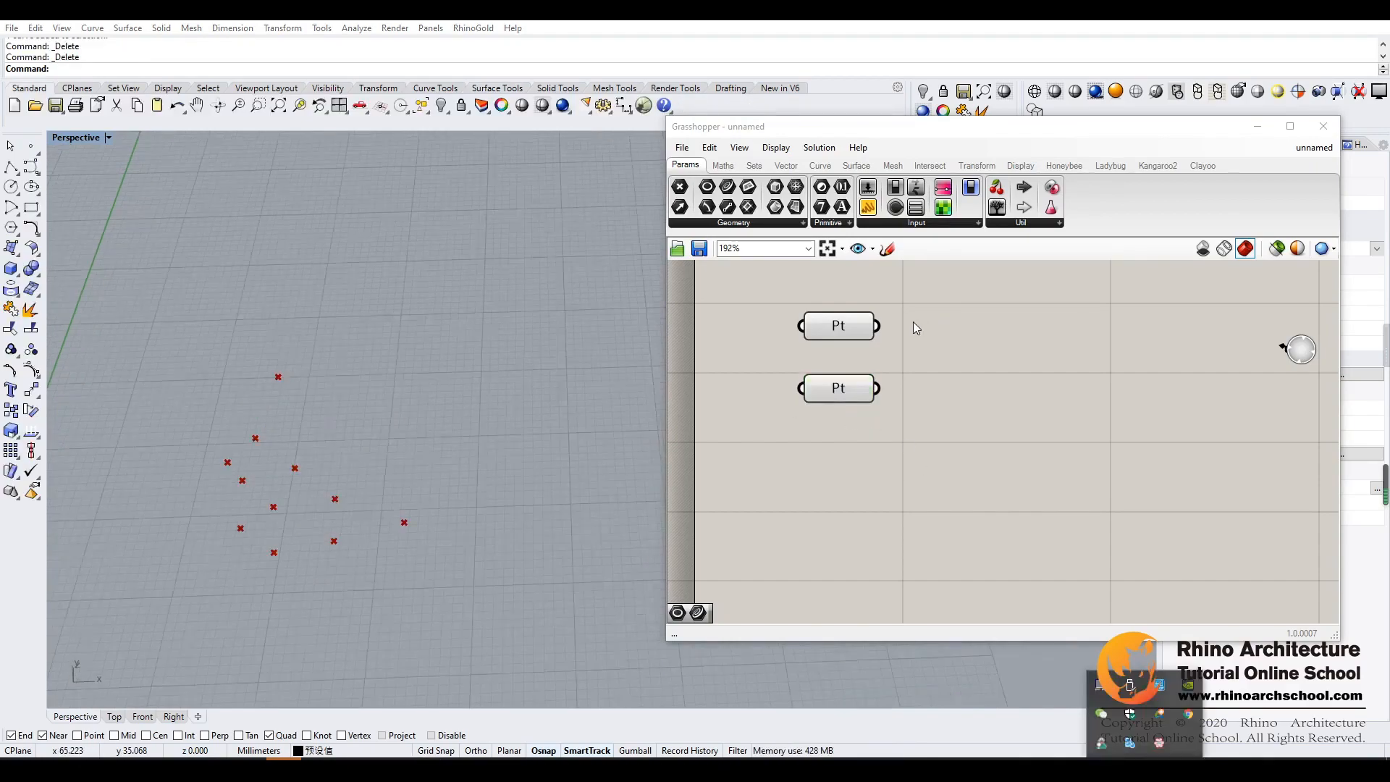
- Add a Circle parameter beside the first Point parameter and set one circle for it next to the points
{"action": "left_click_drag", "start_coordinate": [727, 190], "coordinate": [974, 327]}
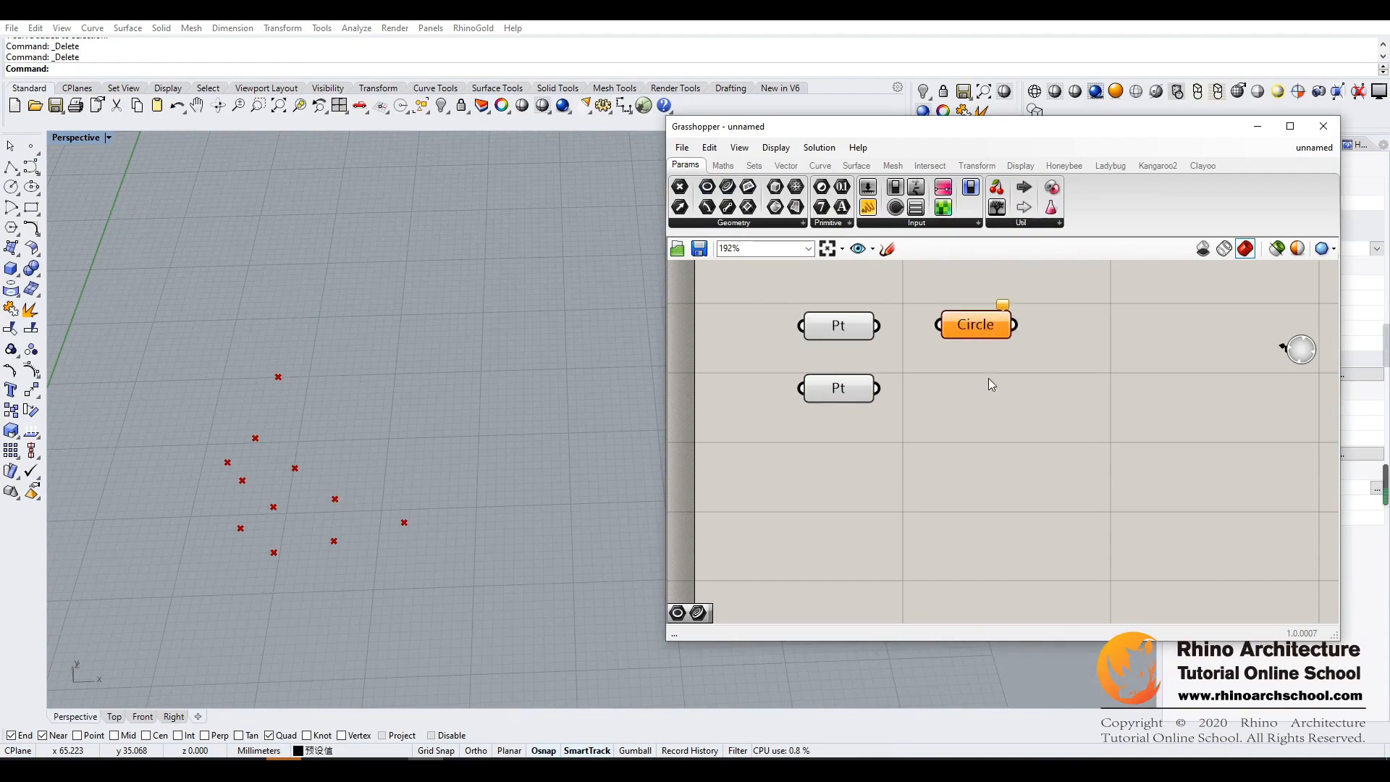
{"action": "right_click", "coordinate": [974, 331]}
{"action": "left_click", "coordinate": [1033, 516]}
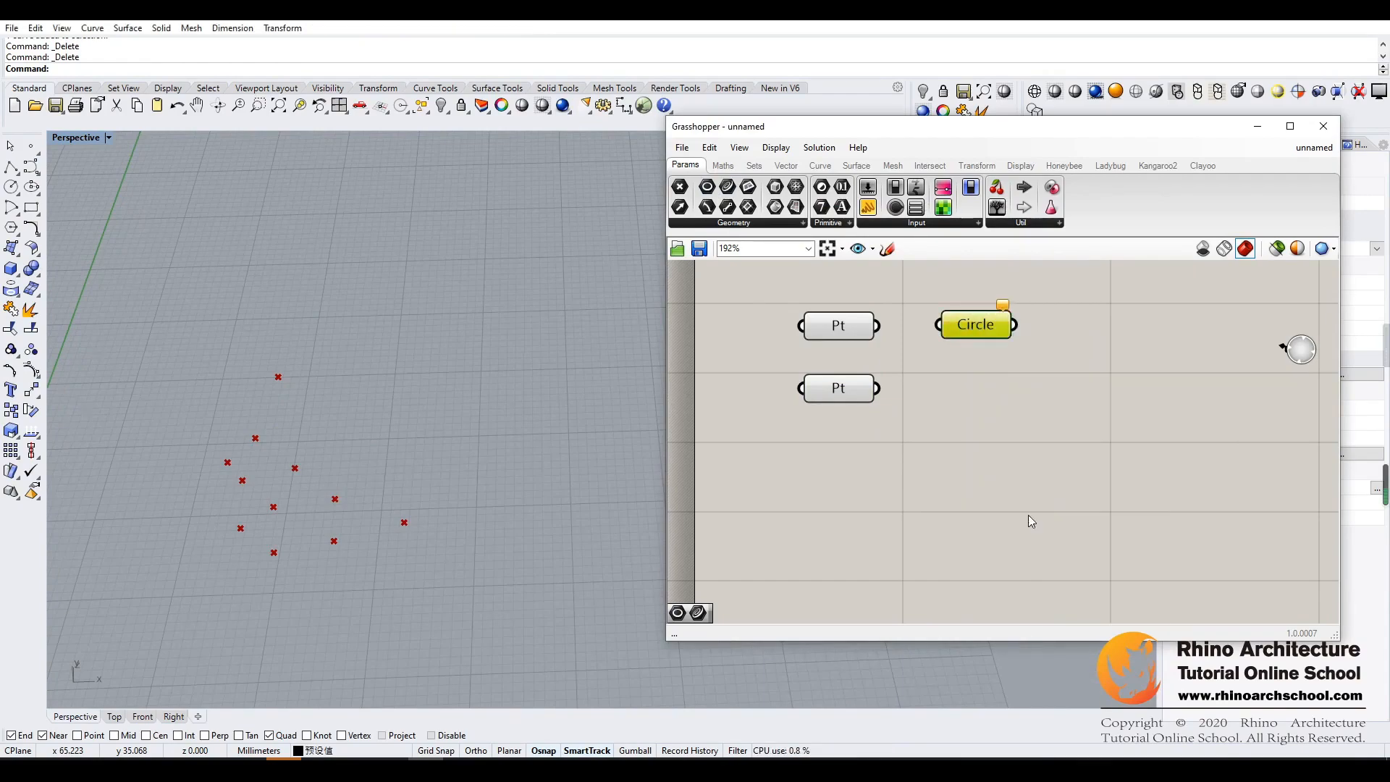
{"action": "left_click", "coordinate": [456, 390]}
{"action": "left_click", "coordinate": [488, 352]}
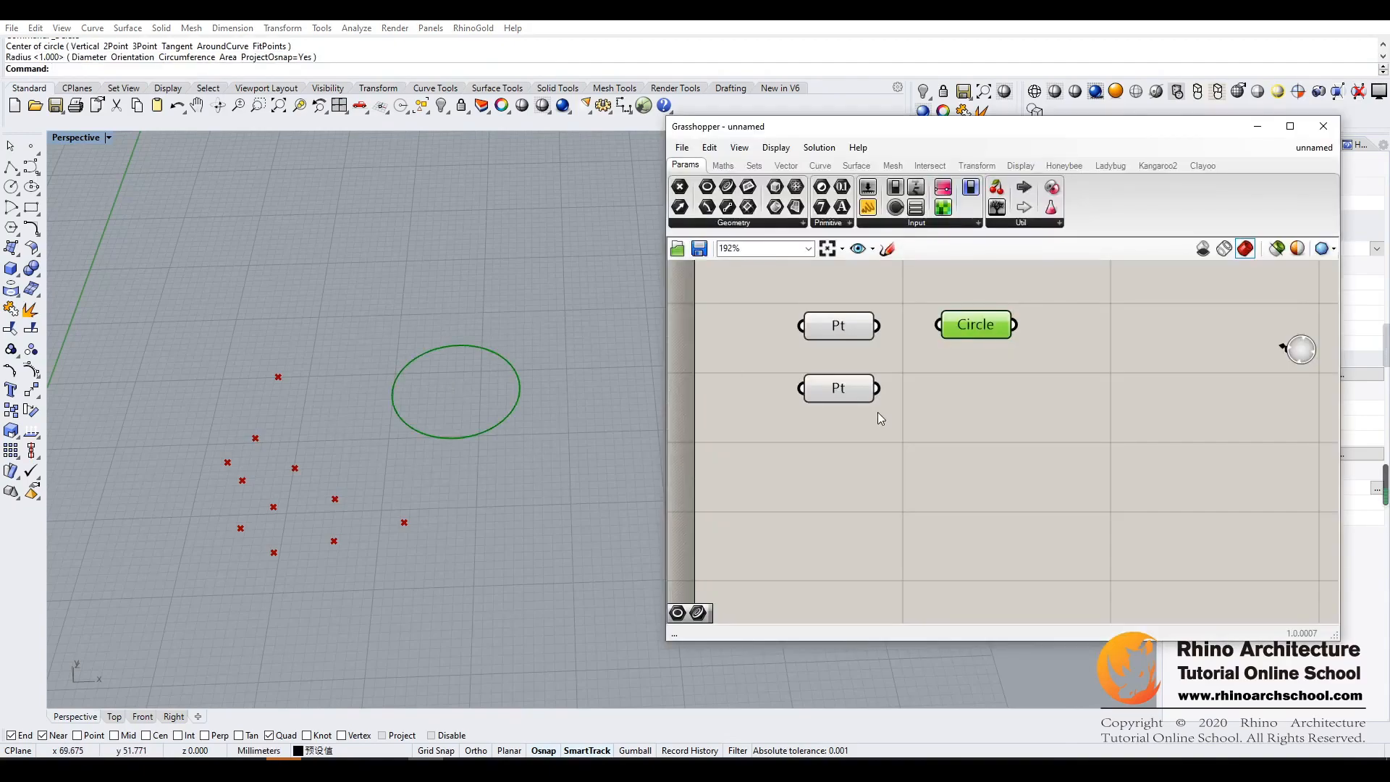
- Add a second Circle parameter below the first and set three overlapping circles for it
{"action": "left_click_drag", "start_coordinate": [728, 186], "coordinate": [967, 391]}
{"action": "right_click", "coordinate": [967, 391]}
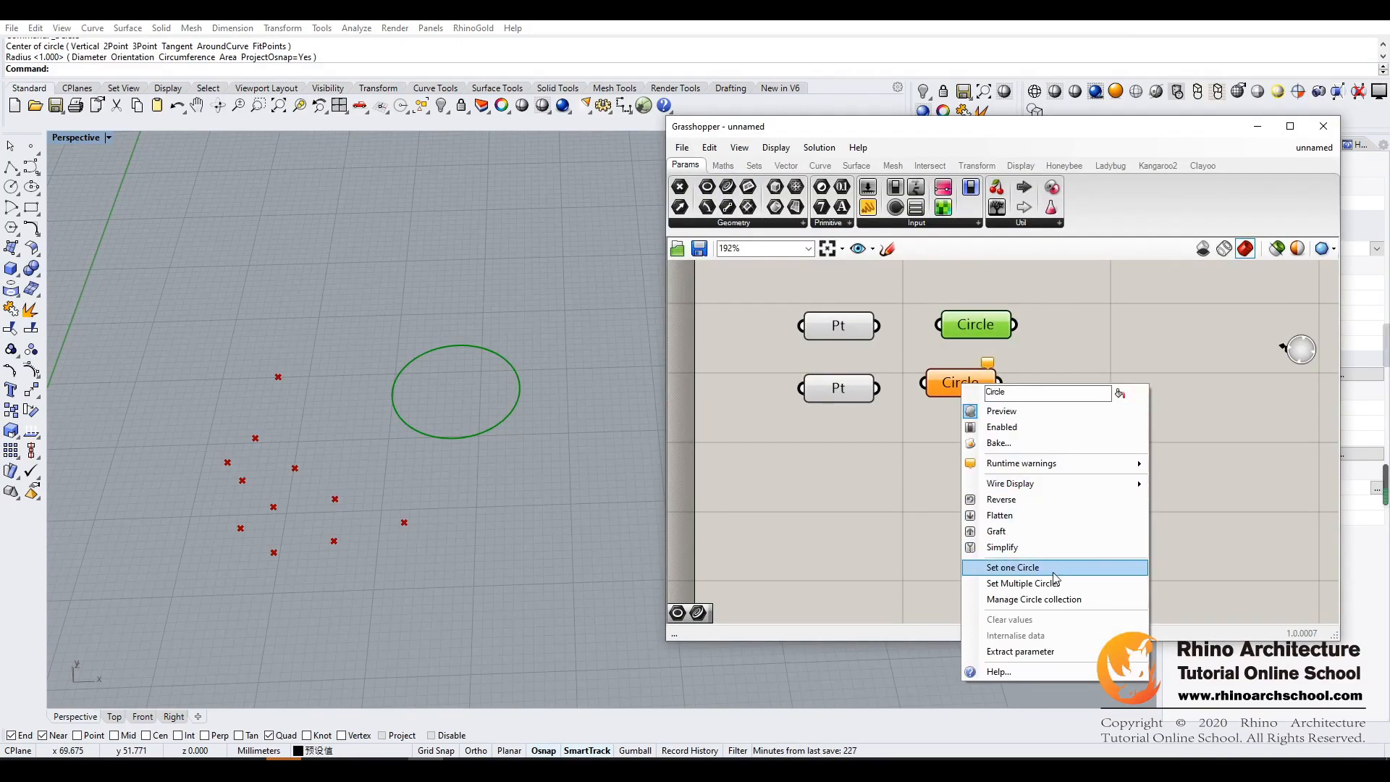
{"action": "left_click", "coordinate": [1013, 563]}
{"action": "left_click", "coordinate": [412, 307]}
{"action": "left_click", "coordinate": [462, 260]}
{"action": "left_click", "coordinate": [465, 324]}
{"action": "left_click", "coordinate": [503, 262]}
{"action": "left_click", "coordinate": [500, 268]}
{"action": "left_click", "coordinate": [553, 224]}
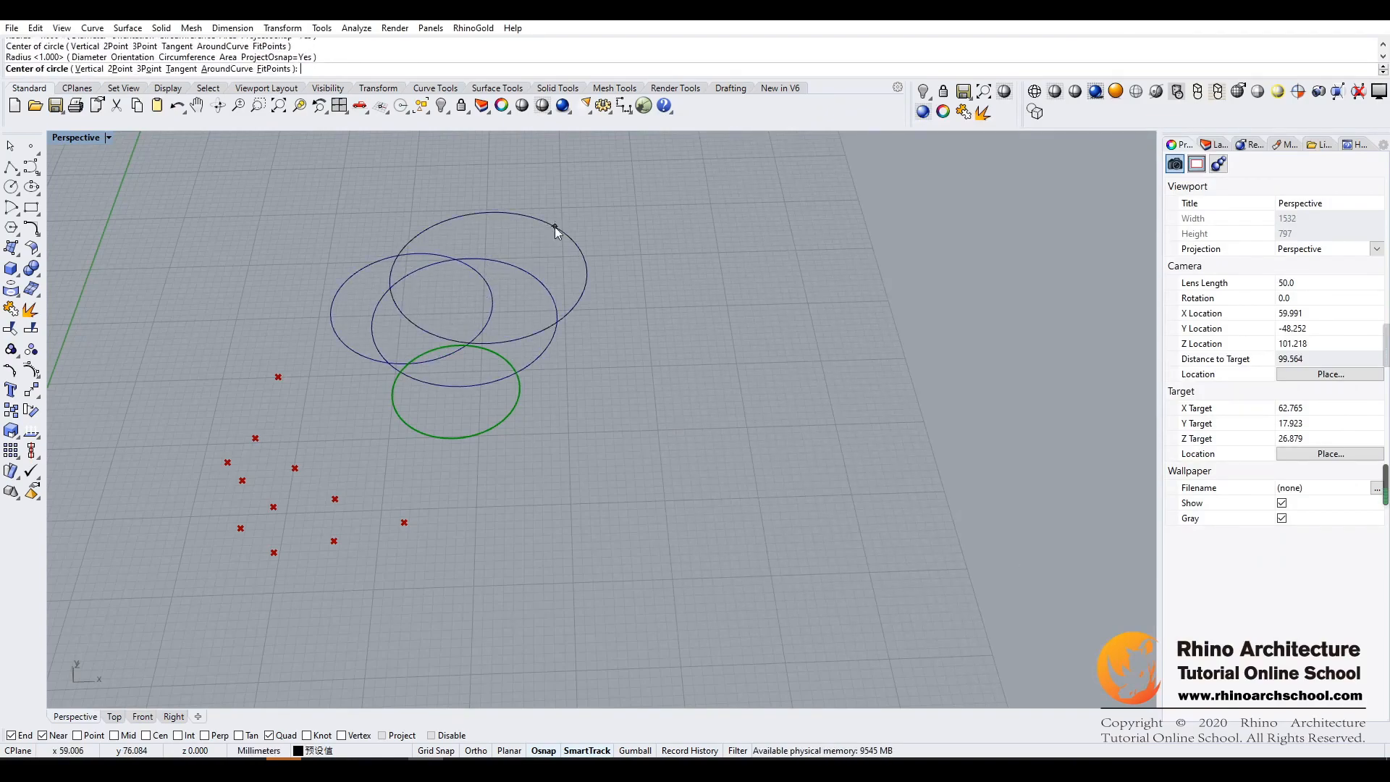
{"action": "key", "text": "Return"}
{"action": "left_click", "coordinate": [1046, 458]}
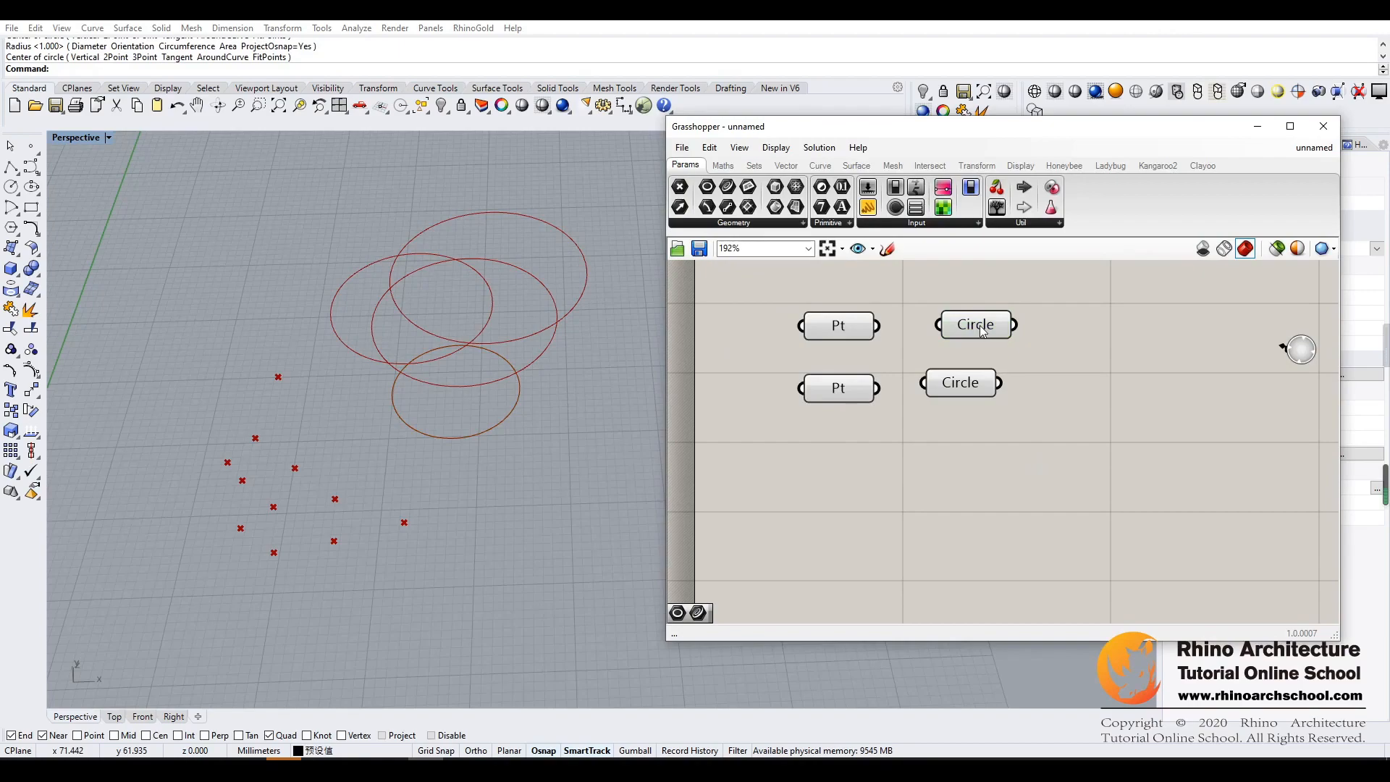
- Select each Circle parameter in turn to see which circles it holds in the viewport
{"action": "left_click", "coordinate": [980, 325]}
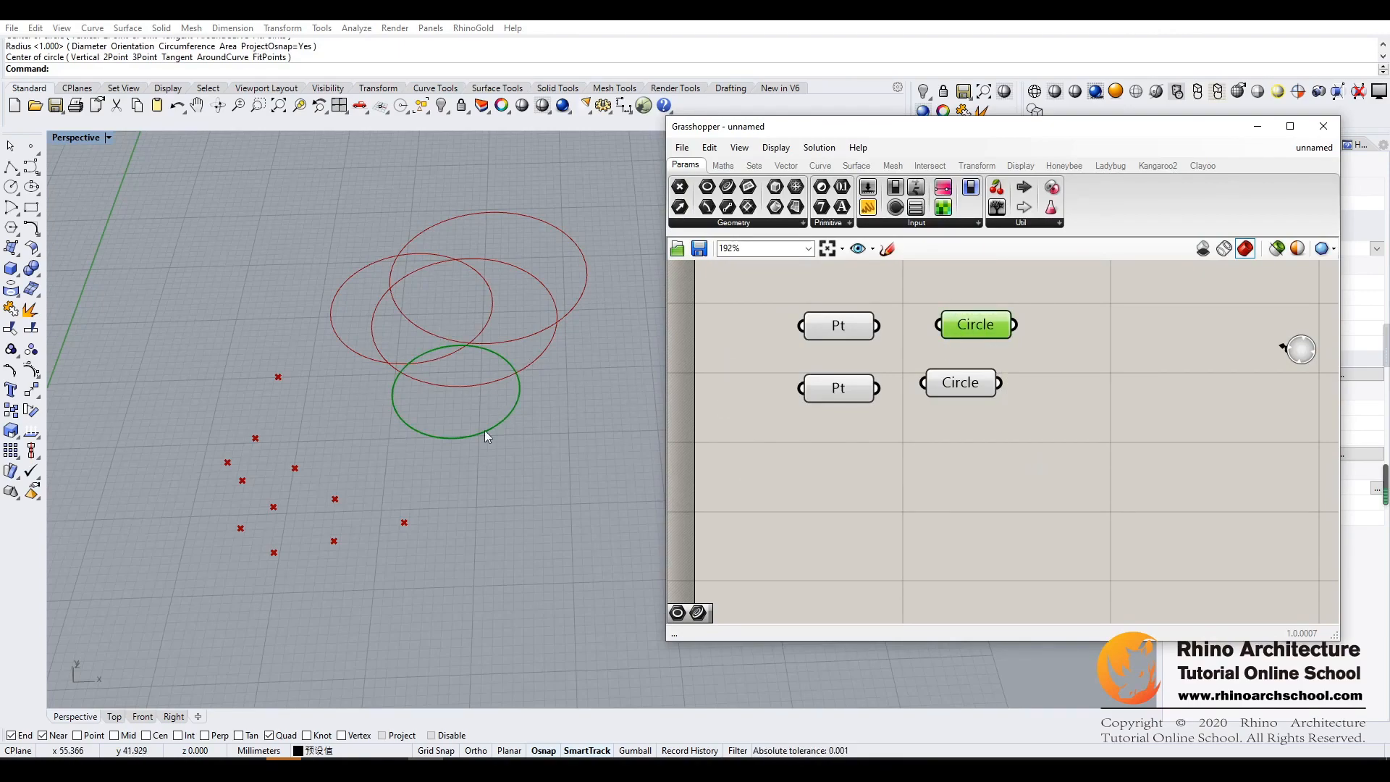
{"action": "left_click", "coordinate": [963, 390]}
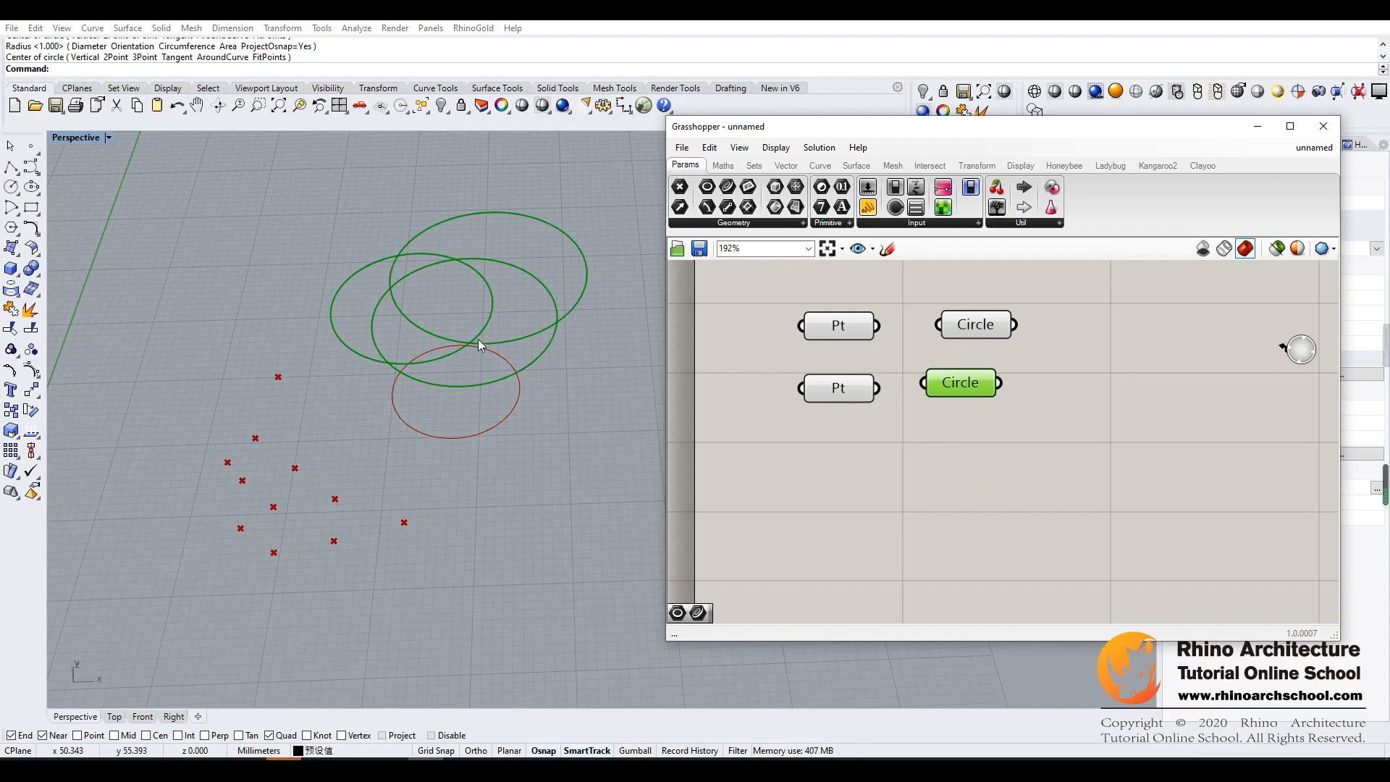
{"action": "left_click", "coordinate": [1009, 490]}
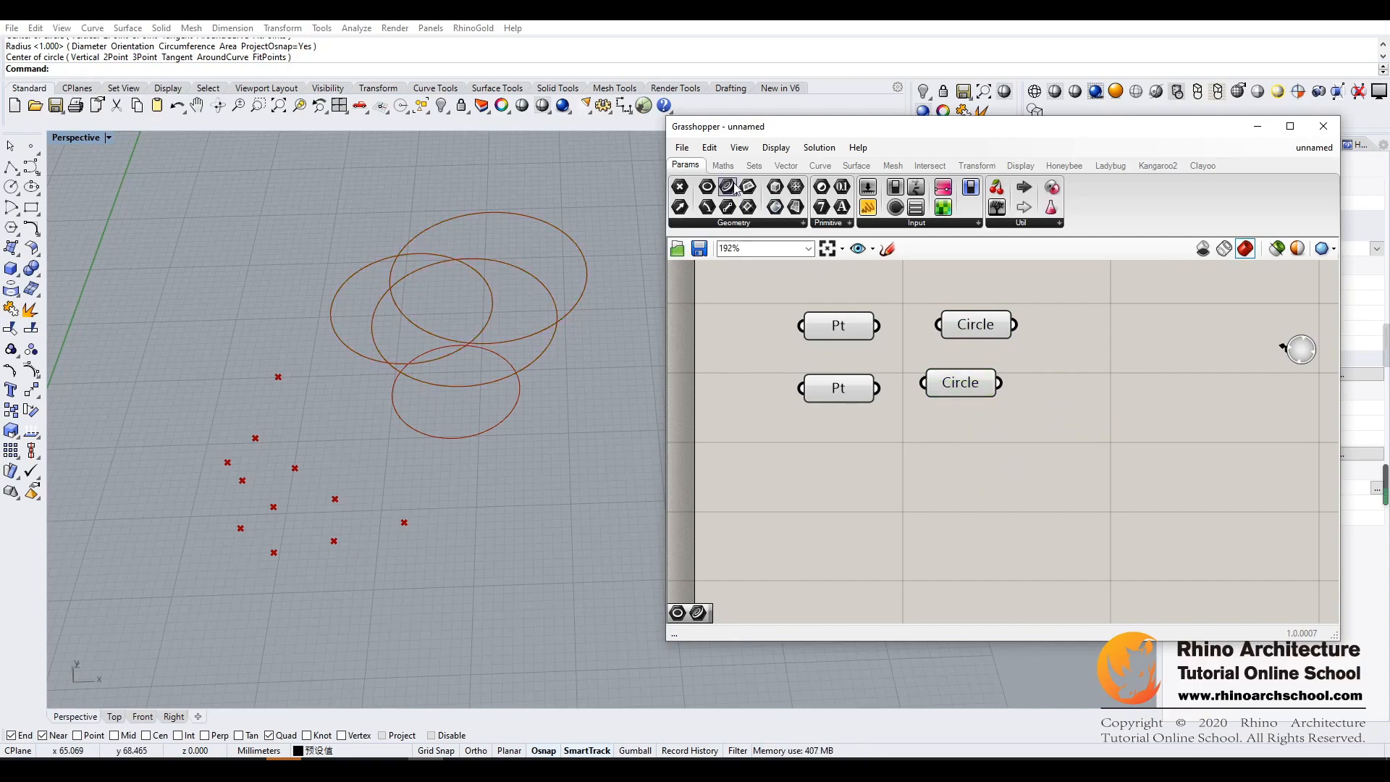
- Add a Curve parameter beside the circles and draw an S-shaped control-point curve with seven points in the viewport
{"action": "left_click_drag", "start_coordinate": [726, 189], "coordinate": [1073, 354]}
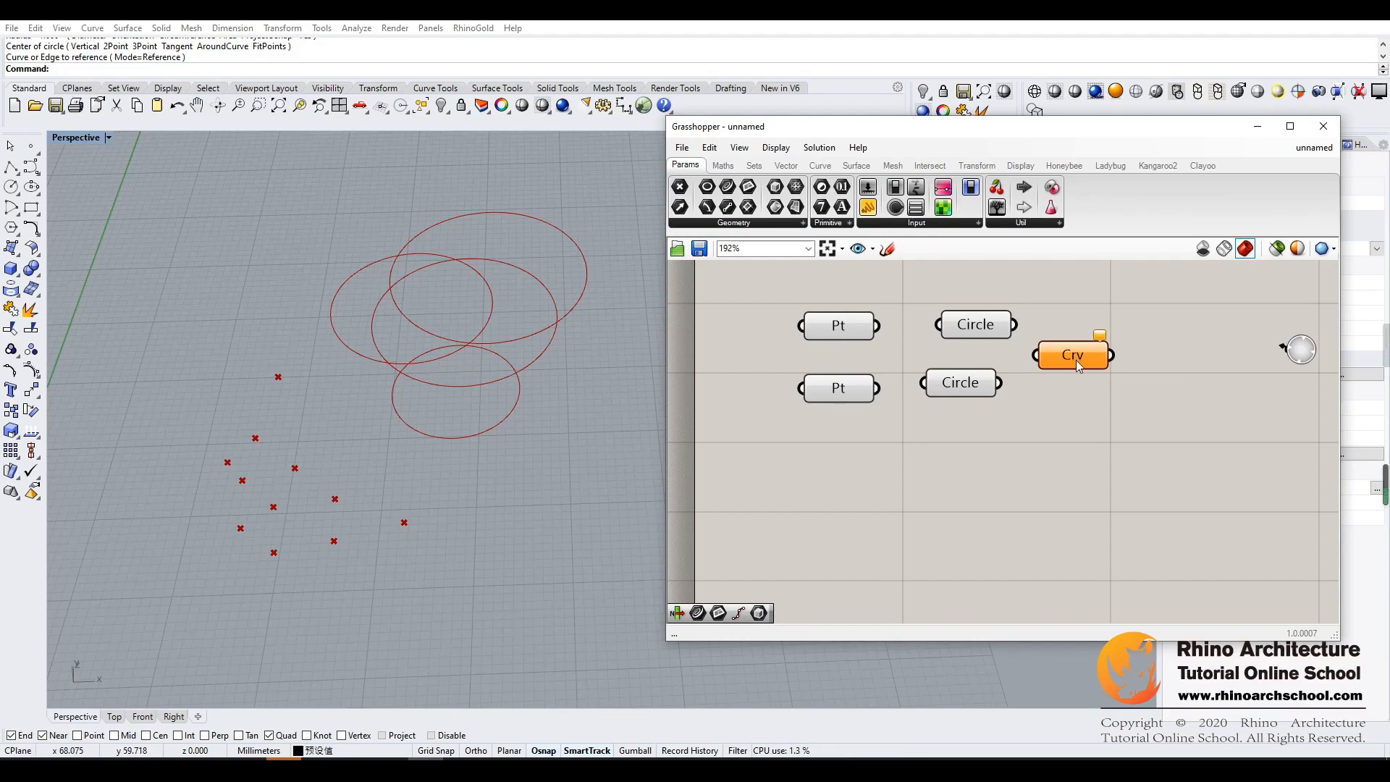
{"action": "left_click", "coordinate": [610, 376]}
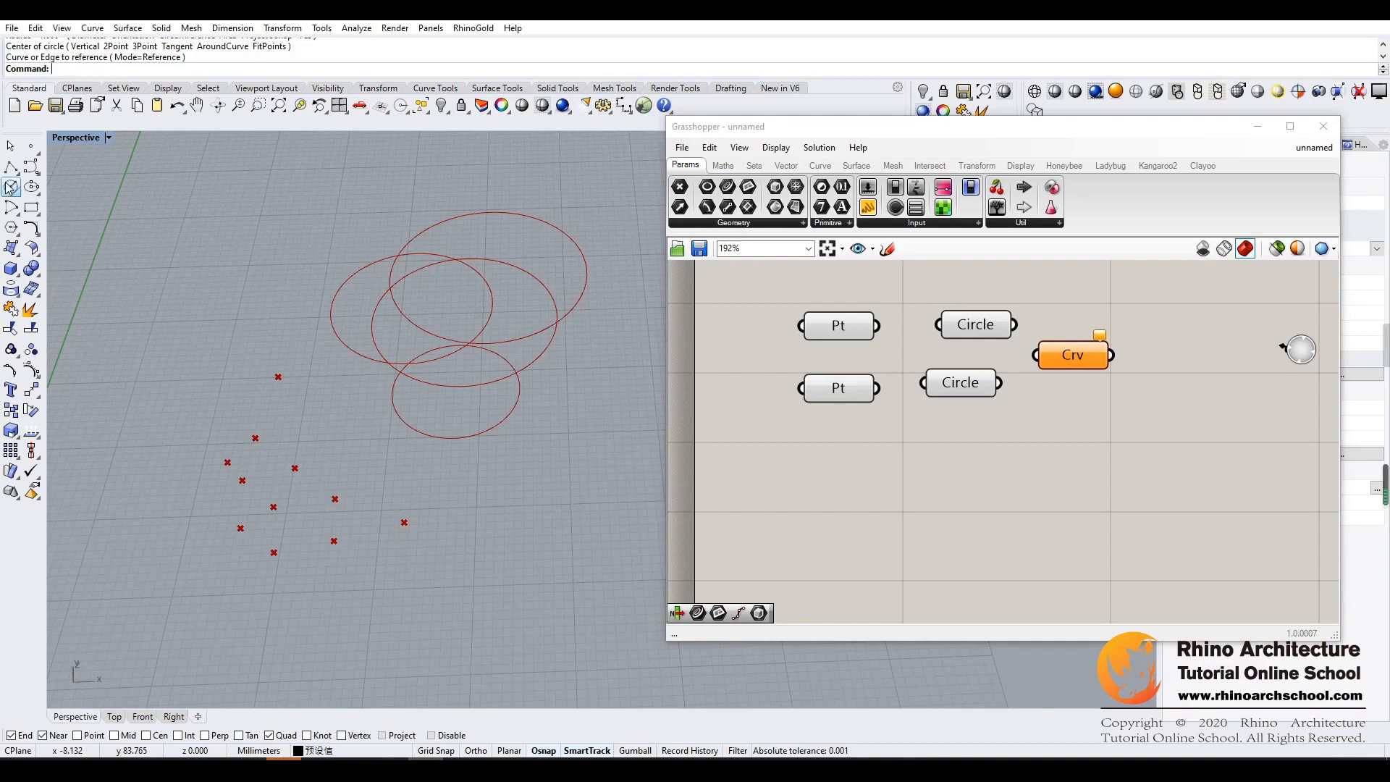
{"action": "left_click", "coordinate": [31, 167]}
{"action": "left_click", "coordinate": [463, 513]}
{"action": "left_click", "coordinate": [502, 478]}
{"action": "left_click", "coordinate": [571, 469]}
{"action": "left_click", "coordinate": [539, 527]}
{"action": "left_click", "coordinate": [529, 615]}
{"action": "left_click", "coordinate": [577, 601]}
{"action": "left_click", "coordinate": [596, 553]}
{"action": "right_click", "coordinate": [618, 583]}
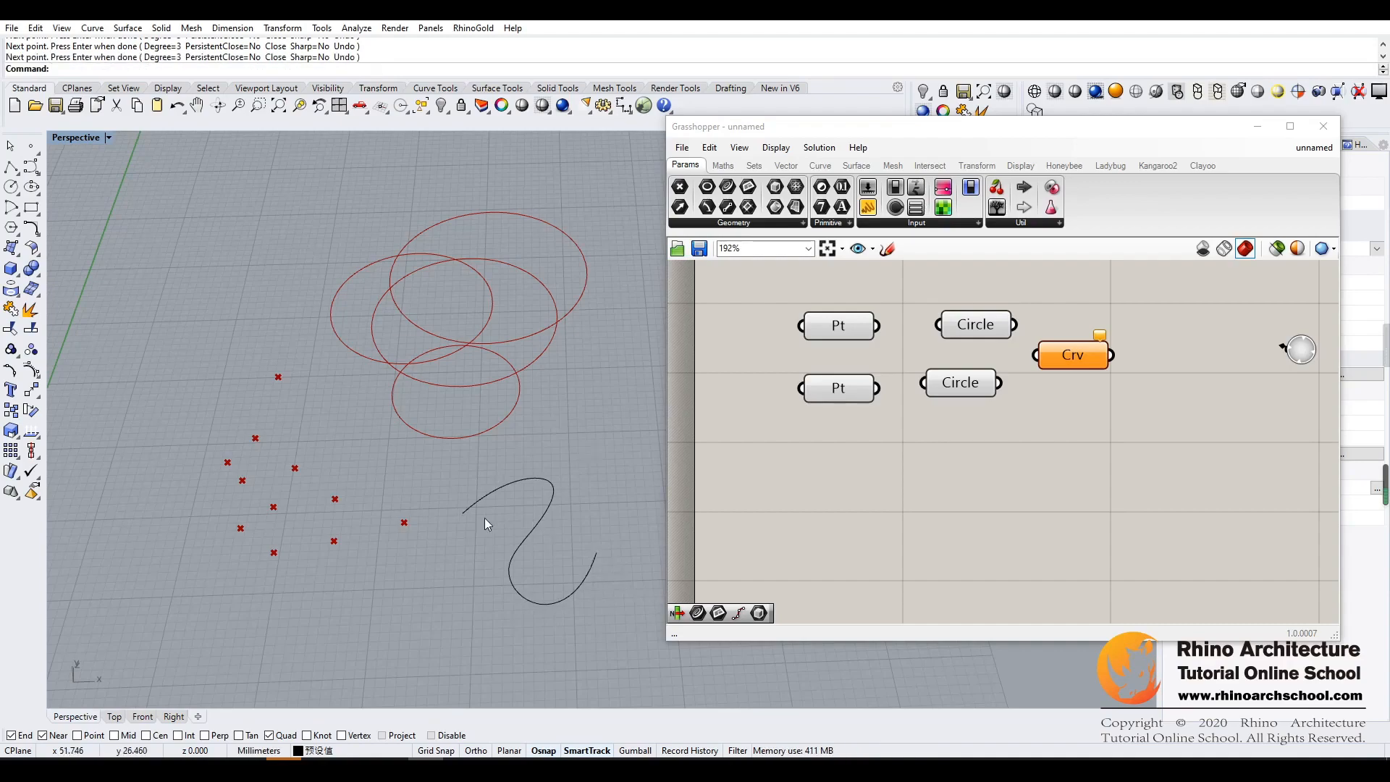
- Set the S-shaped curve as the single curve referenced by the Curve parameter
{"action": "right_click", "coordinate": [1061, 363]}
{"action": "left_click", "coordinate": [1107, 558]}
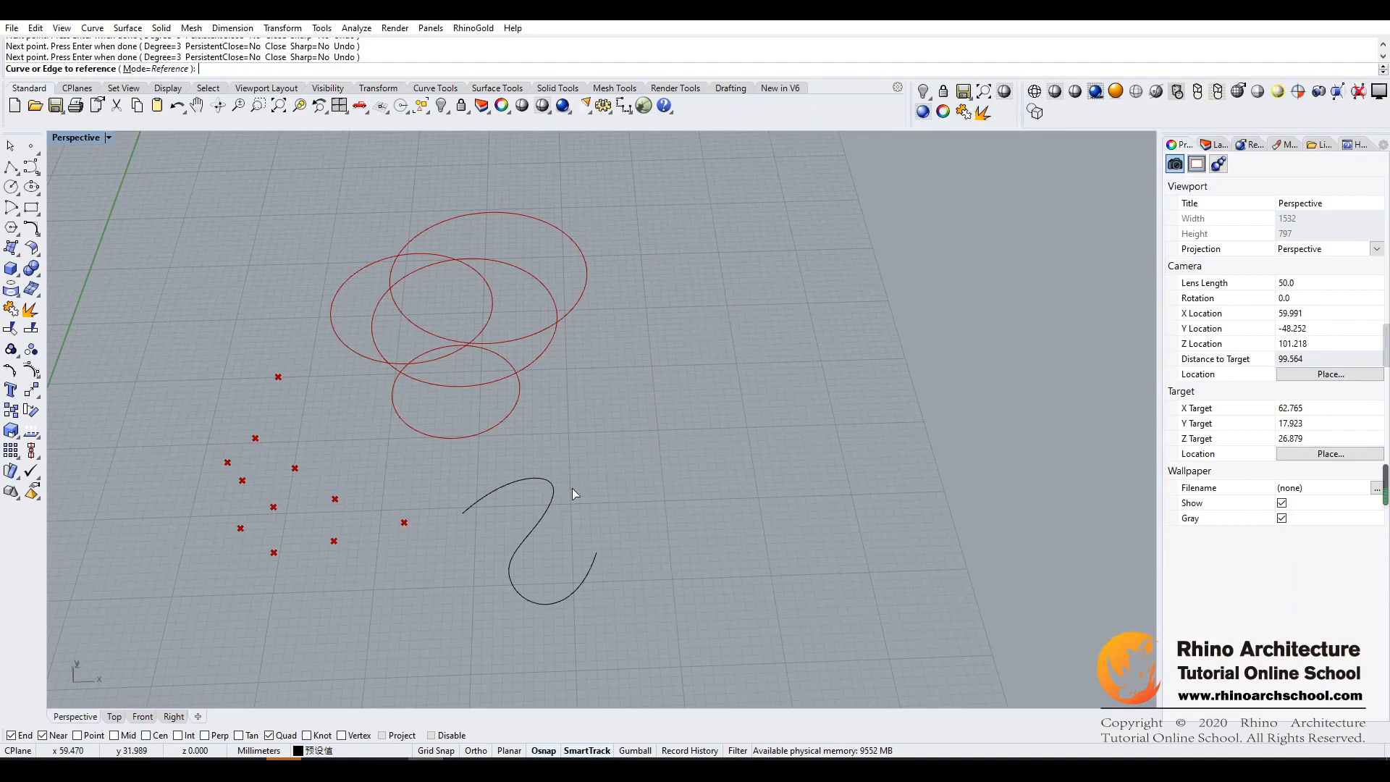
{"action": "left_click", "coordinate": [573, 489]}
{"action": "right_click_drag", "start_coordinate": [628, 443], "coordinate": [593, 424]}
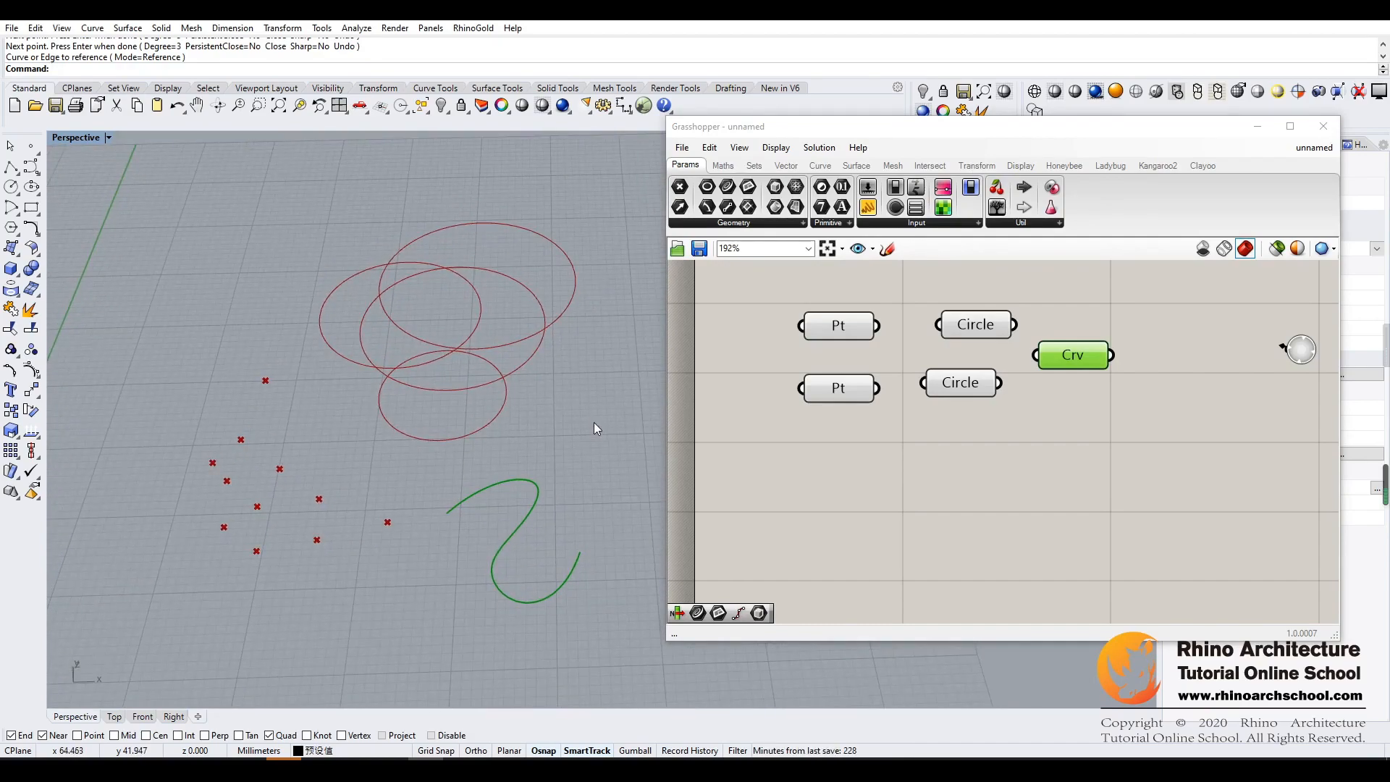
- Add a second Curve parameter below the first and draw a six-point control-point curve in an empty area beside the circles
{"action": "left_click", "coordinate": [1078, 403]}
{"action": "right_click", "coordinate": [1076, 419]}
{"action": "left_click_drag", "start_coordinate": [729, 191], "coordinate": [1076, 419]}
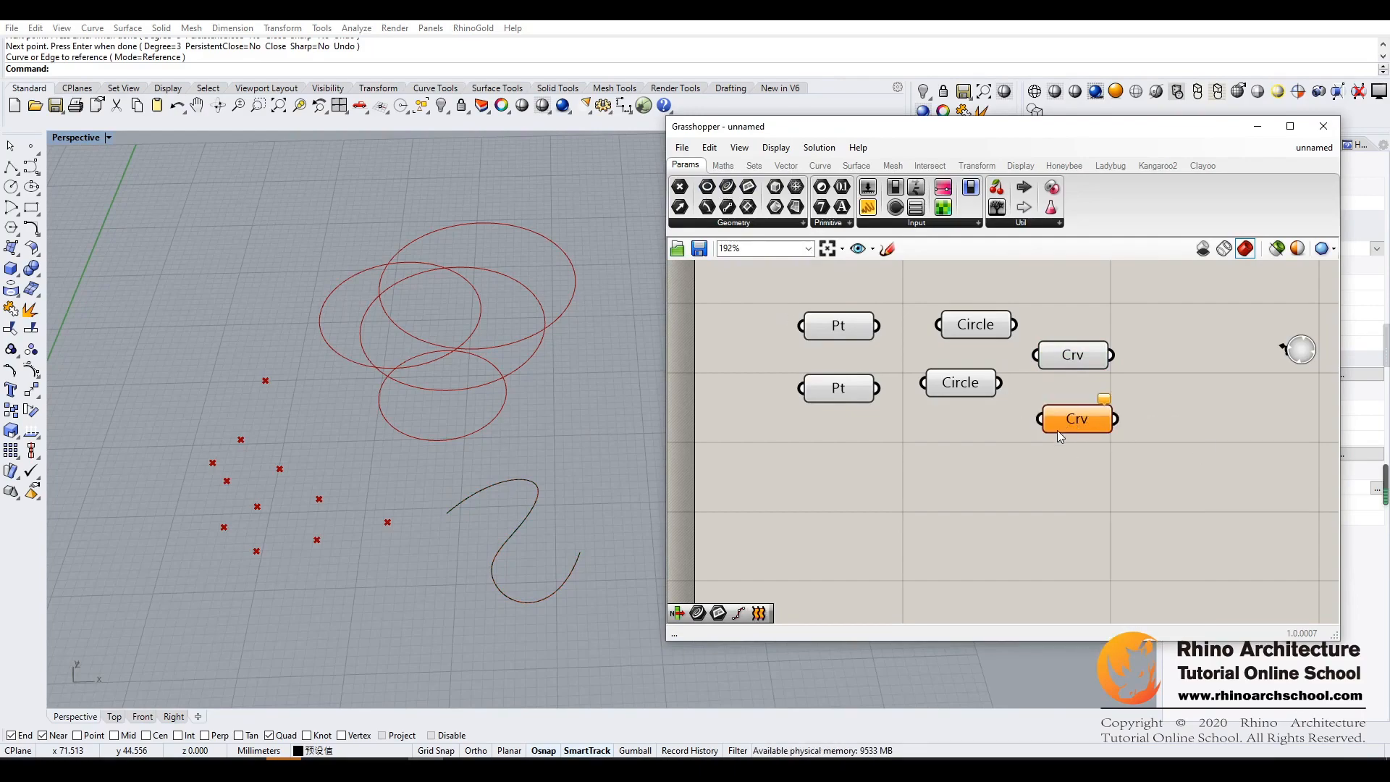
{"action": "left_click", "coordinate": [31, 166]}
{"action": "left_click", "coordinate": [172, 298]}
{"action": "left_click", "coordinate": [205, 252]}
{"action": "left_click", "coordinate": [261, 242]}
{"action": "left_click", "coordinate": [252, 291]}
{"action": "left_click", "coordinate": [252, 343]}
{"action": "left_click", "coordinate": [288, 353]}
{"action": "key", "text": "Return"}
{"action": "key", "text": "Return"}
- Draw another six-point control-point curve just below the previous one
{"action": "left_click", "coordinate": [141, 351]}
{"action": "left_click", "coordinate": [162, 317]}
{"action": "left_click", "coordinate": [198, 310]}
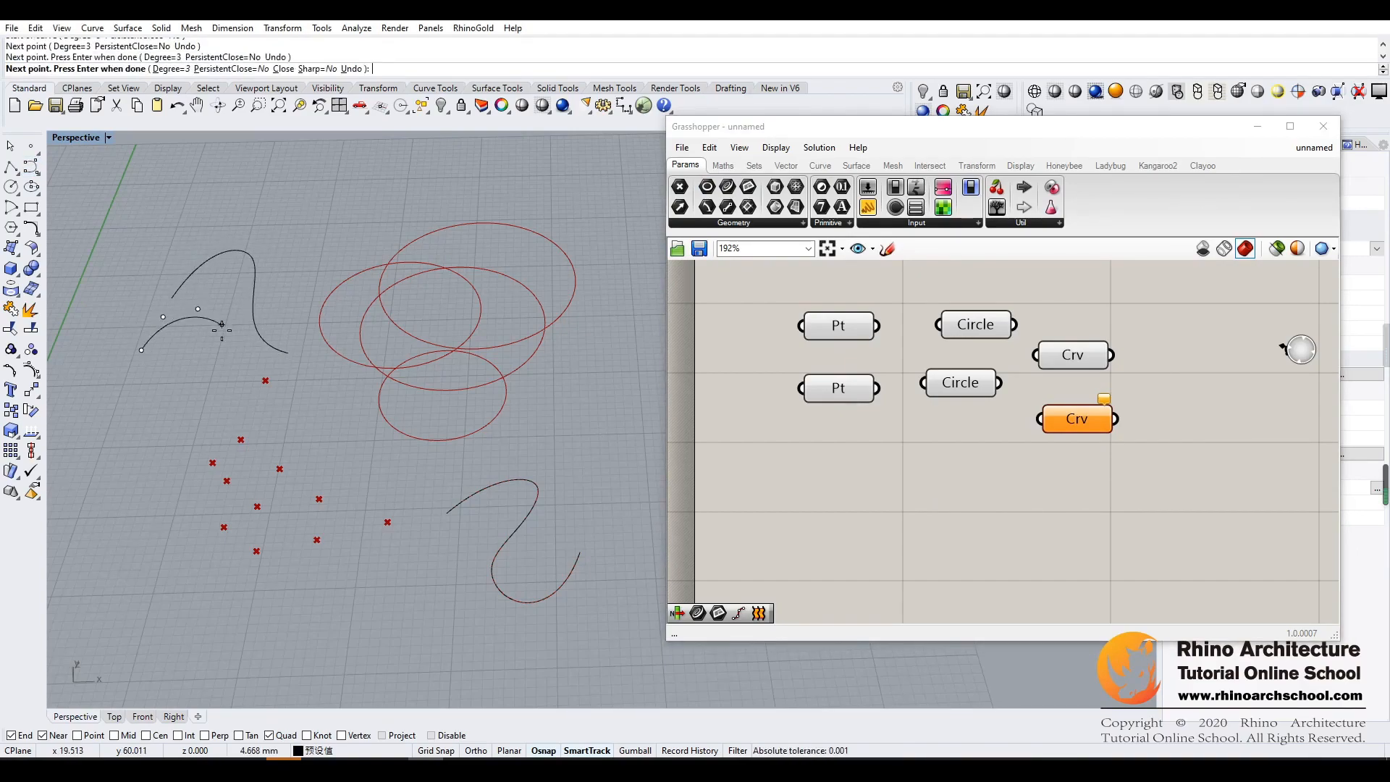
{"action": "left_click", "coordinate": [221, 330]}
{"action": "left_click", "coordinate": [198, 357]}
{"action": "left_click", "coordinate": [224, 397]}
{"action": "key", "text": "Return"}
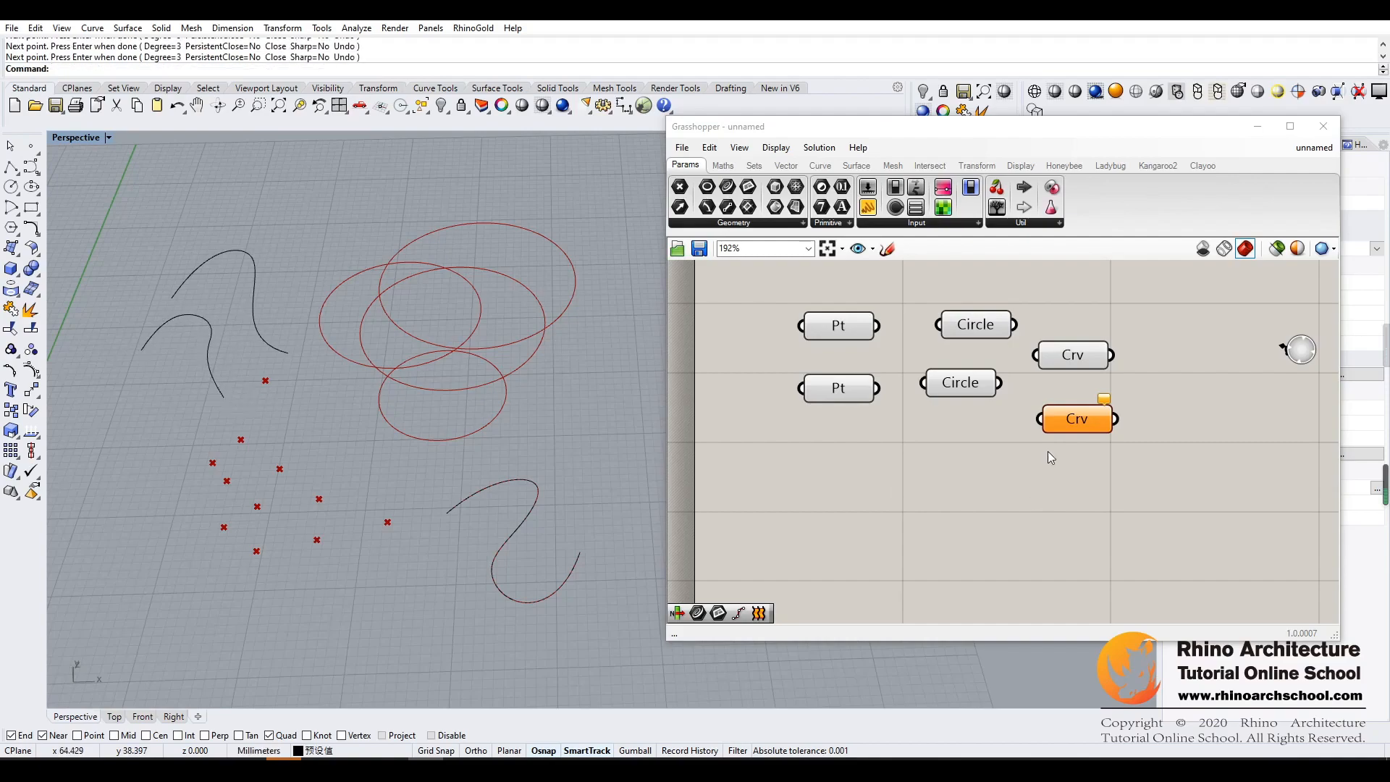
- Set the two newly drawn curves as multiple curves in the second Curve parameter
{"action": "right_click", "coordinate": [1076, 420]}
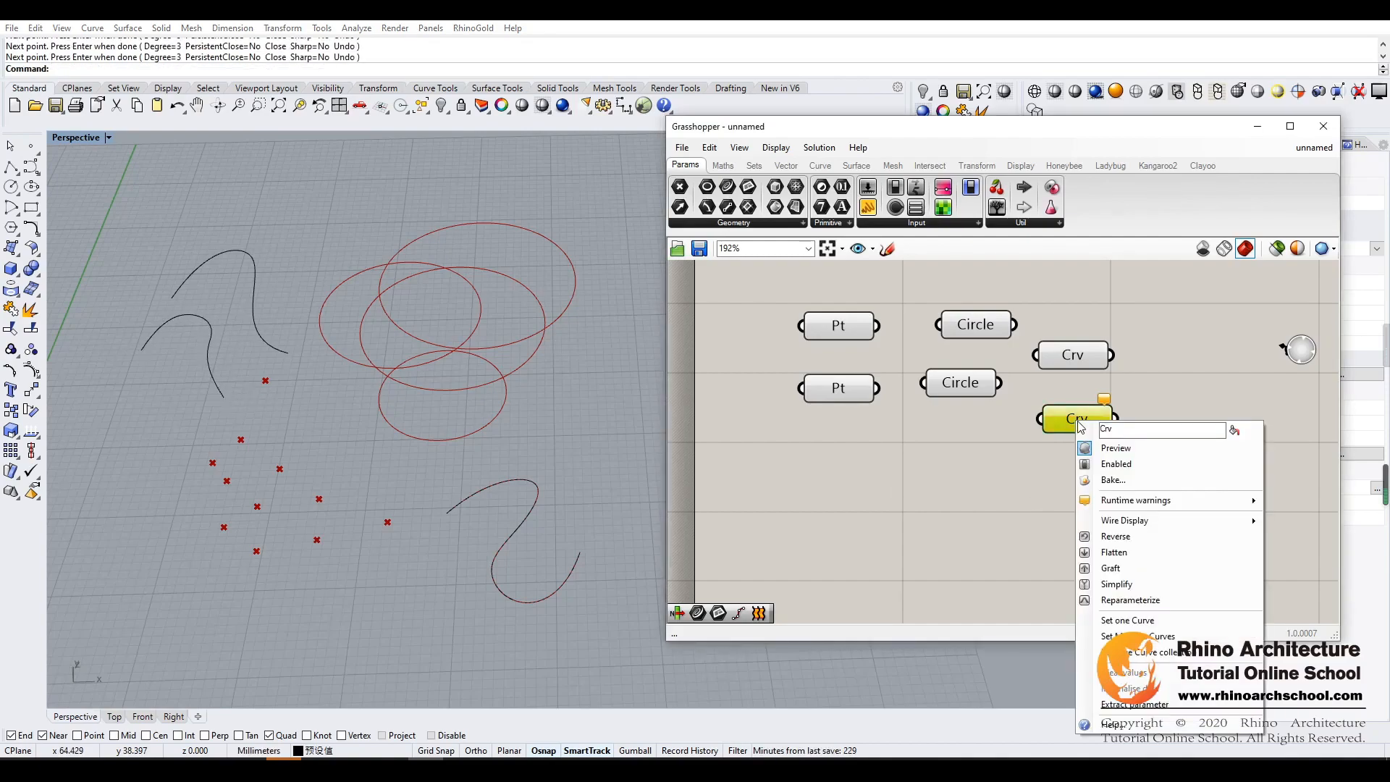
{"action": "left_click", "coordinate": [1160, 621]}
{"action": "left_click_drag", "start_coordinate": [272, 240], "coordinate": [163, 336]}
{"action": "key", "text": "Return"}
- Move both Curve parameters up to sit level with the Circle parameters, and select all four
{"action": "left_click_drag", "start_coordinate": [1021, 468], "coordinate": [1073, 332]}
{"action": "left_click", "coordinate": [1139, 502]}
{"action": "left_click_drag", "start_coordinate": [809, 440], "coordinate": [1125, 309]}
- Wire the first Circle parameter into the first Curve parameter and disconnect that wire again
{"action": "mouse_move", "coordinate": [1031, 330]}
{"action": "left_mouse_down"}
{"action": "mouse_move", "coordinate": [935, 333]}
{"action": "mouse_move", "coordinate": [1010, 328]}
{"action": "left_mouse_up"}
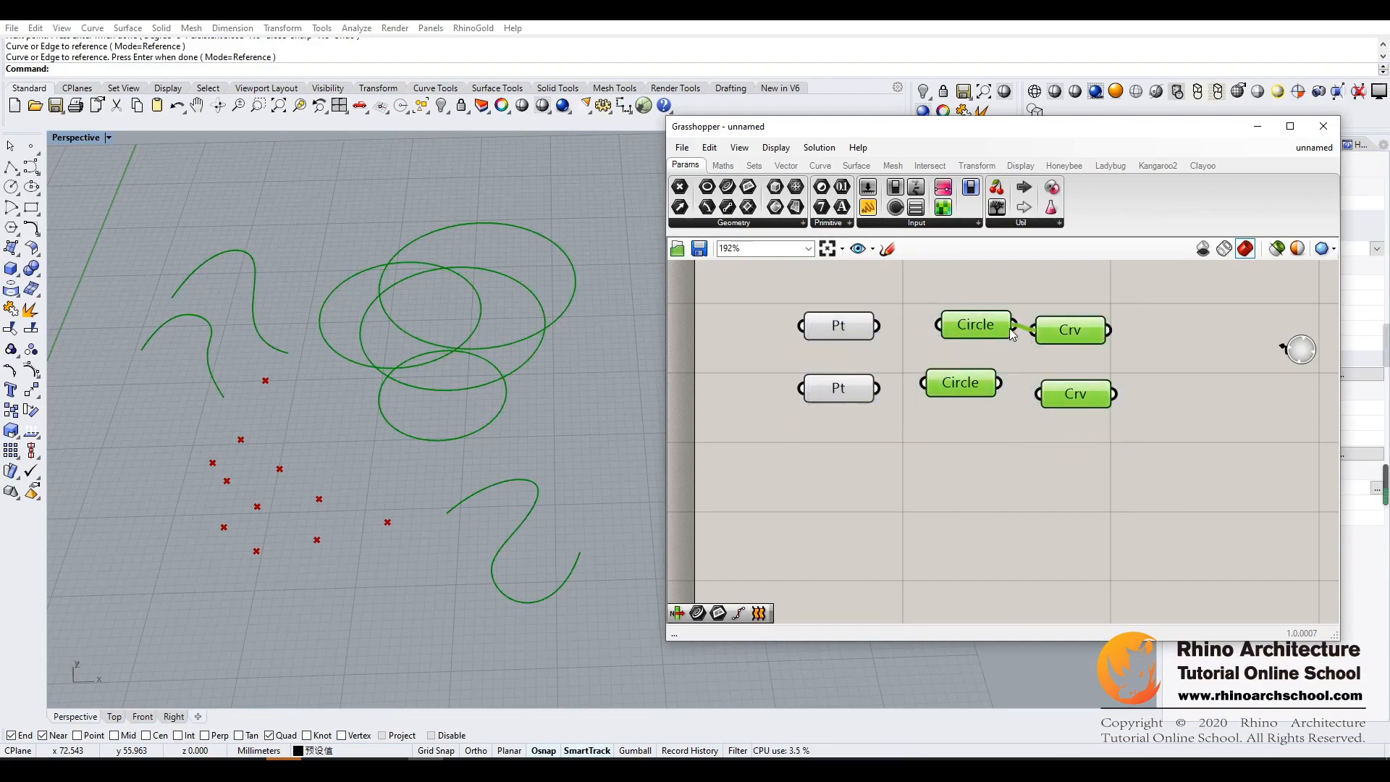
{"action": "left_click", "coordinate": [1030, 359]}
{"action": "right_click", "coordinate": [1054, 342]}
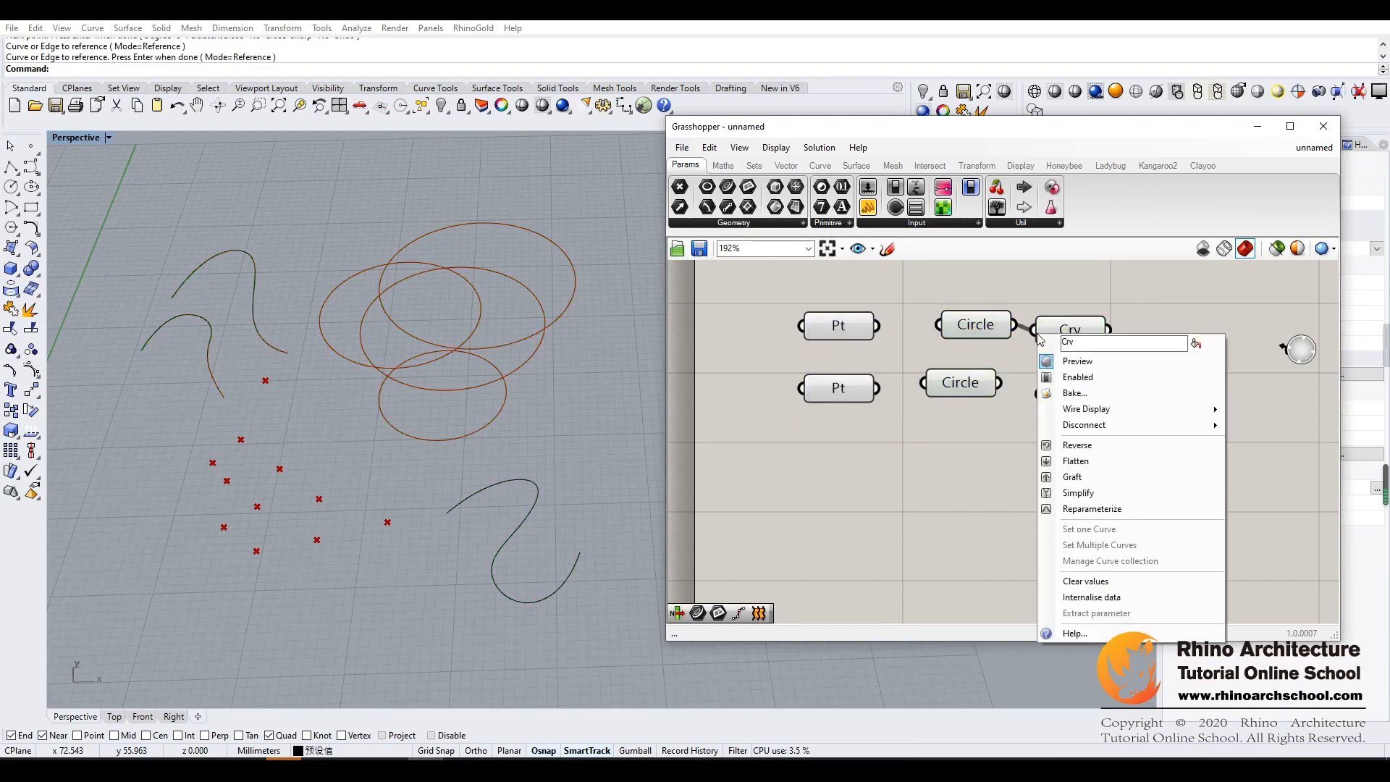
{"action": "left_click", "coordinate": [1034, 337]}
{"action": "right_click", "coordinate": [1033, 334]}
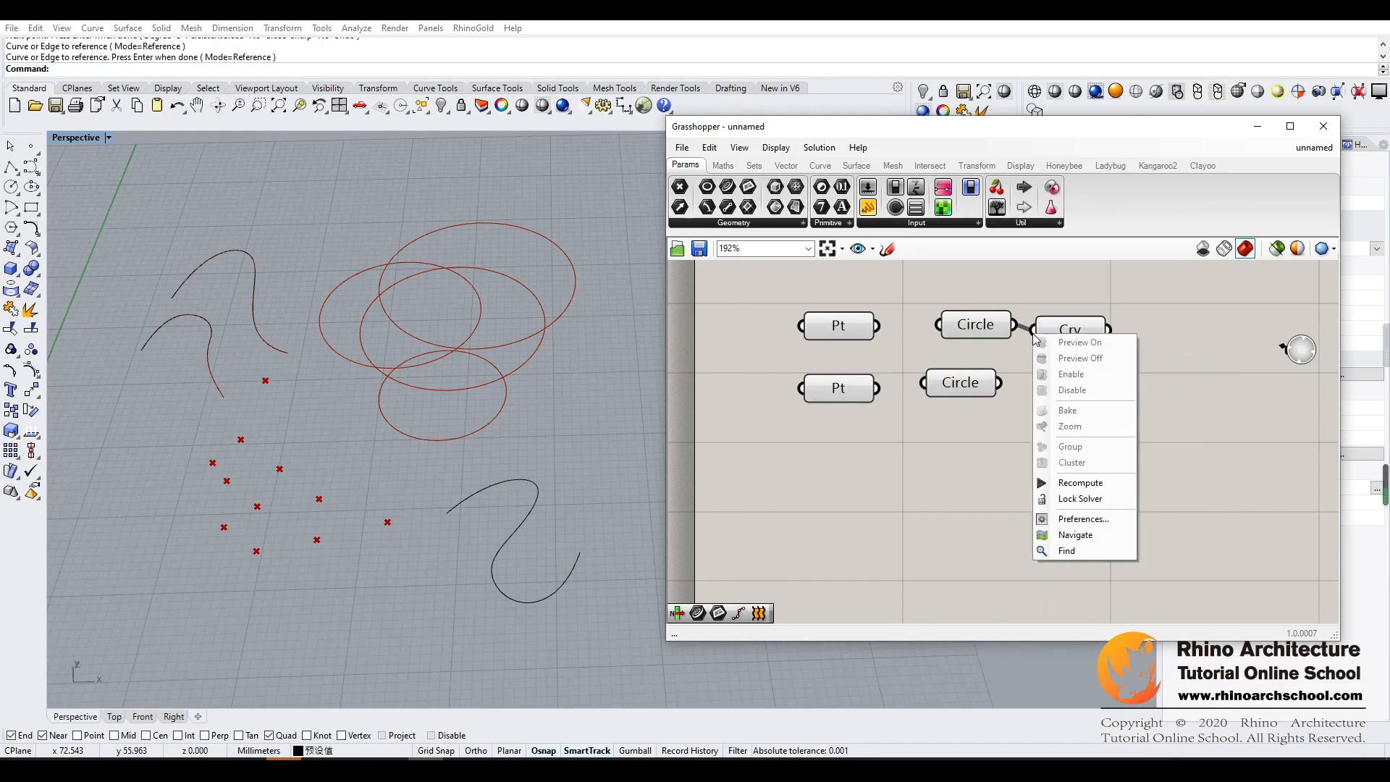
{"action": "left_click", "coordinate": [1035, 333]}
{"action": "right_click", "coordinate": [1044, 333]}
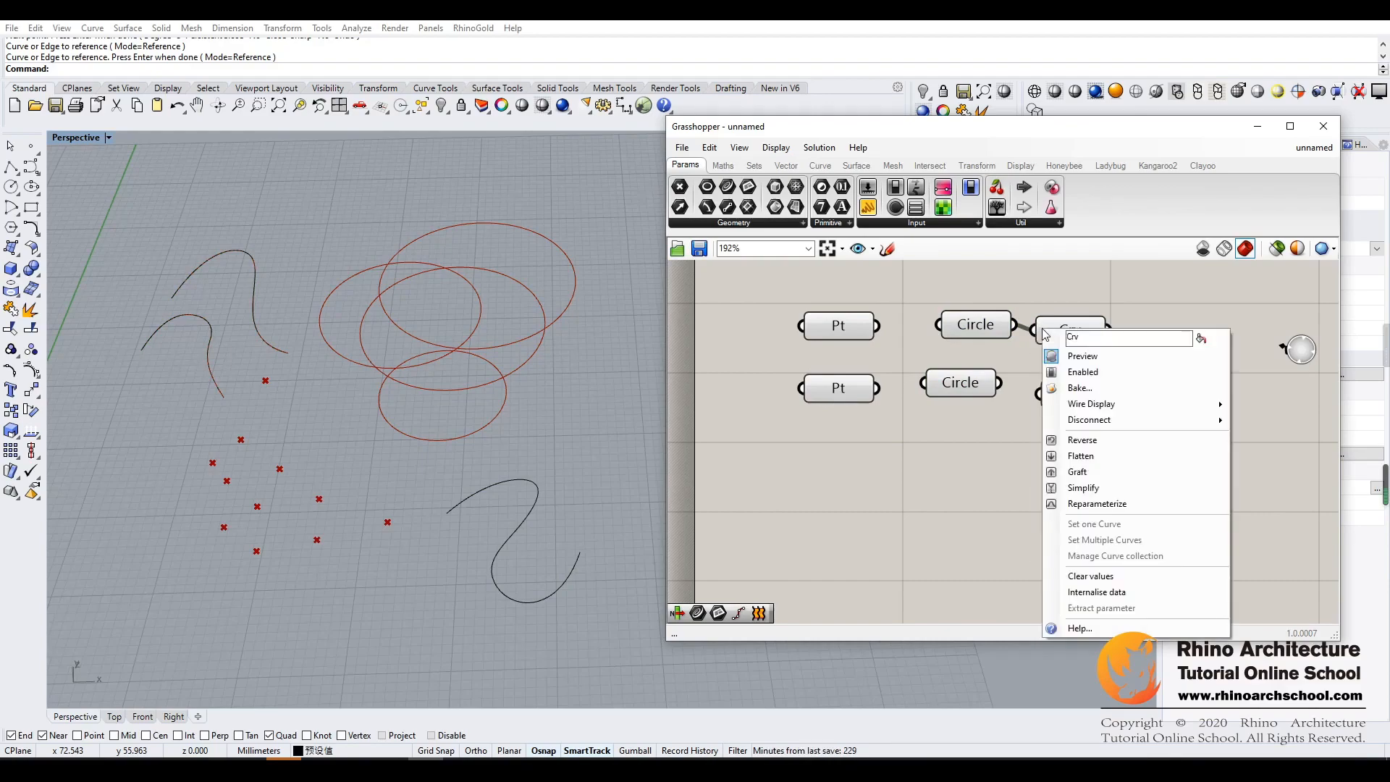
{"action": "left_click", "coordinate": [1013, 347]}
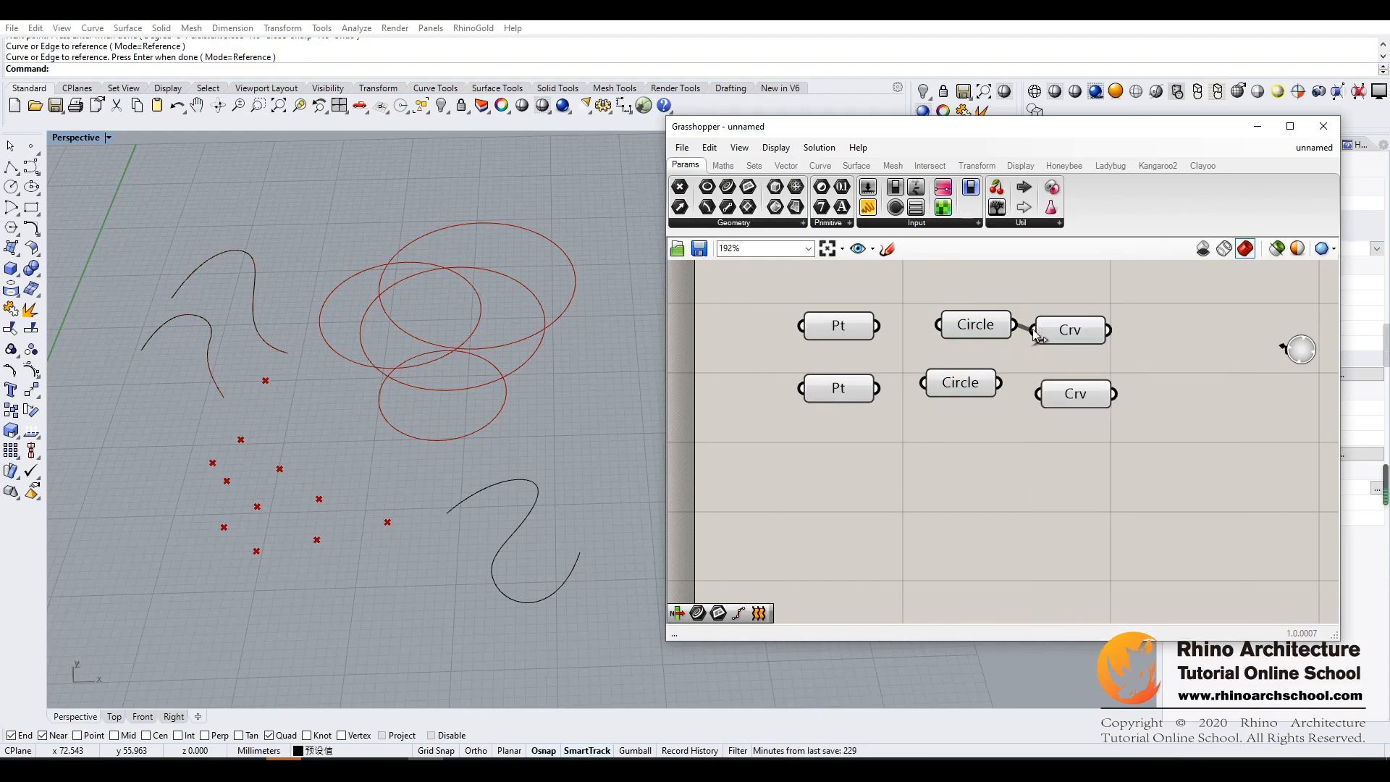
{"action": "left_click_drag", "start_coordinate": [1023, 333], "coordinate": [1012, 326], "text": "ctrl"}
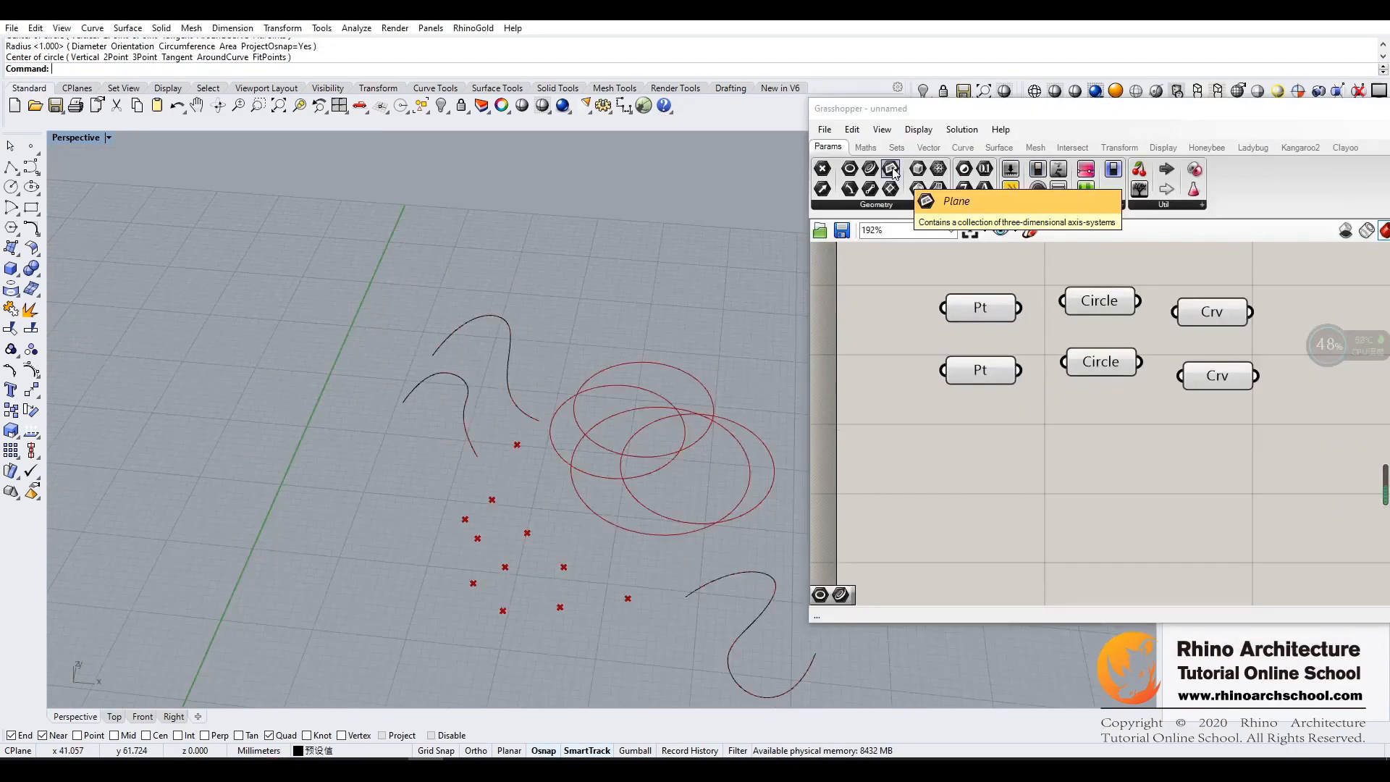
- Add a Plane parameter below the Point parameters and try to define one plane by its origin and X-axis direction
{"action": "left_click_drag", "start_coordinate": [892, 172], "coordinate": [973, 455]}
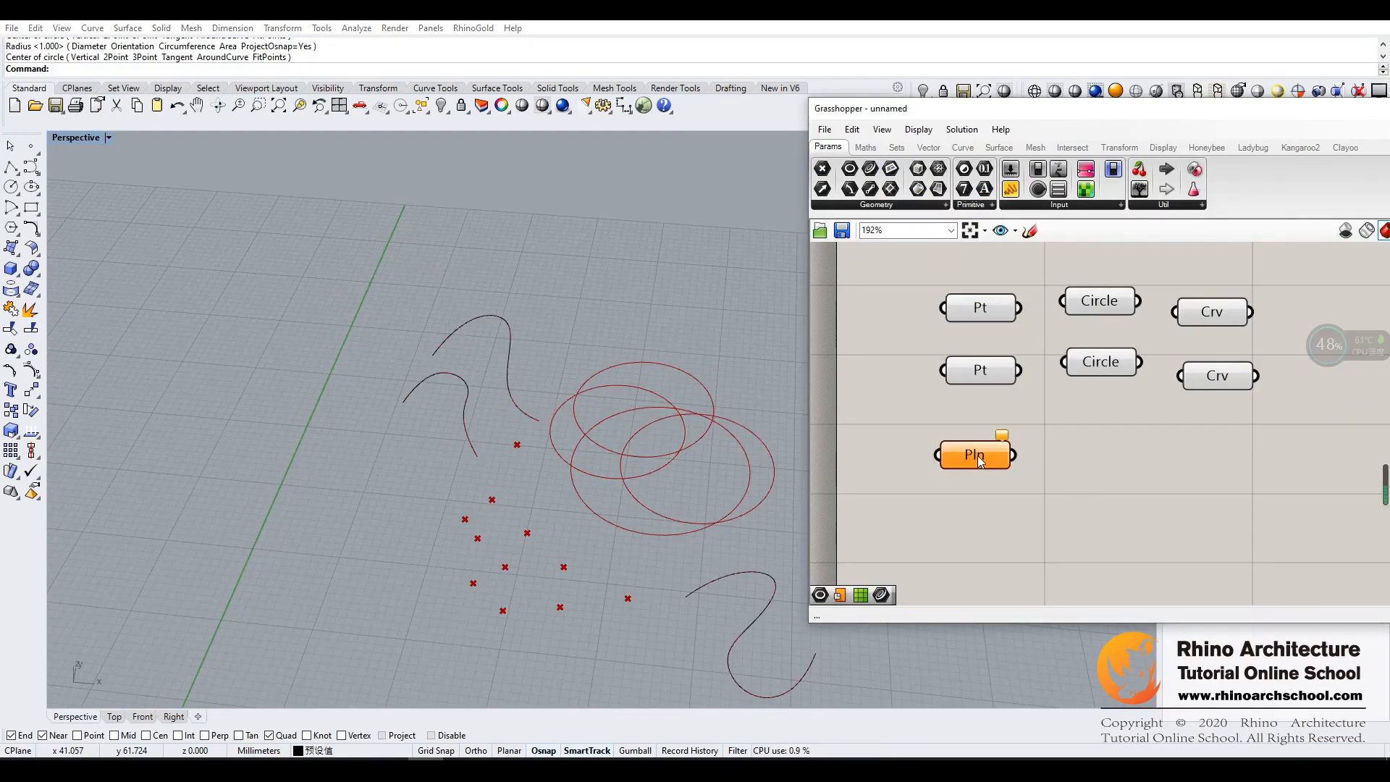
{"action": "right_click", "coordinate": [977, 453]}
{"action": "left_click", "coordinate": [1042, 638]}
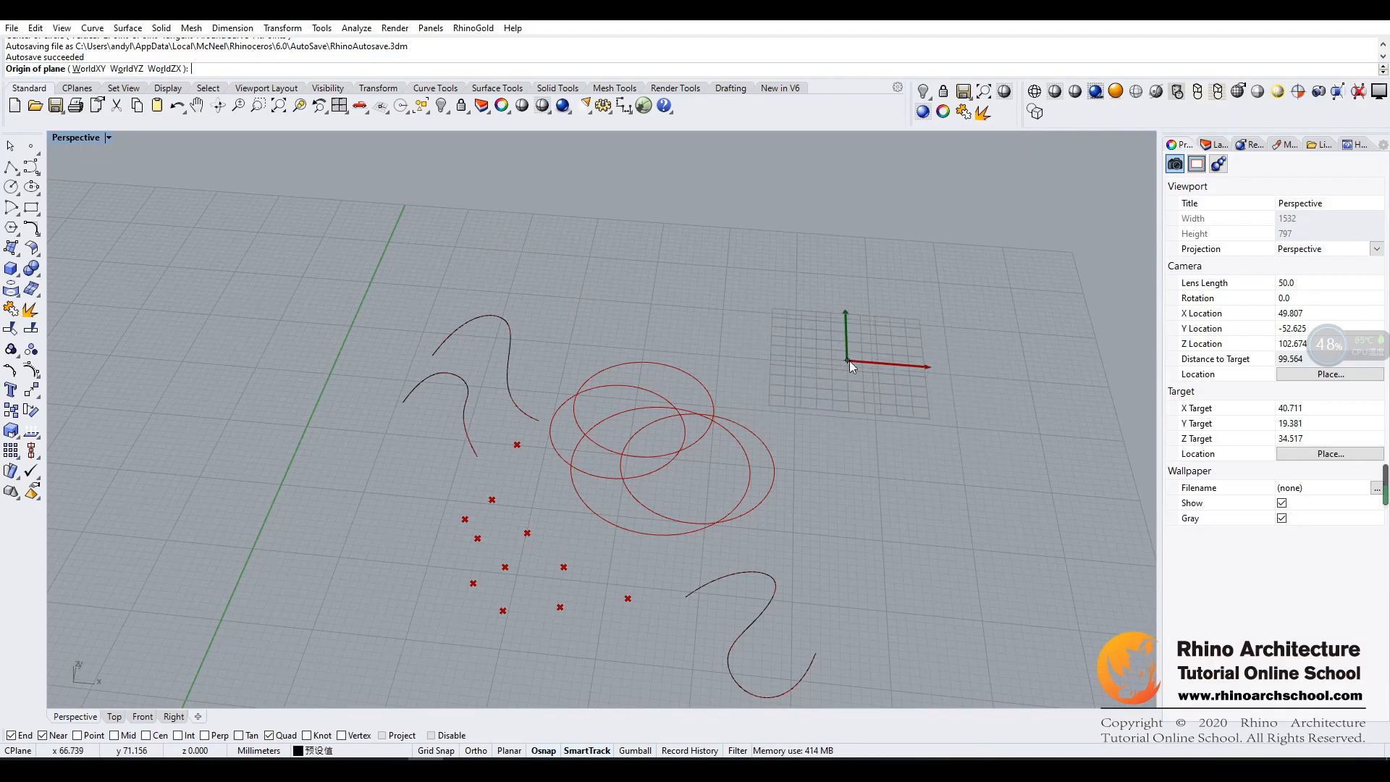
{"action": "left_click", "coordinate": [845, 360]}
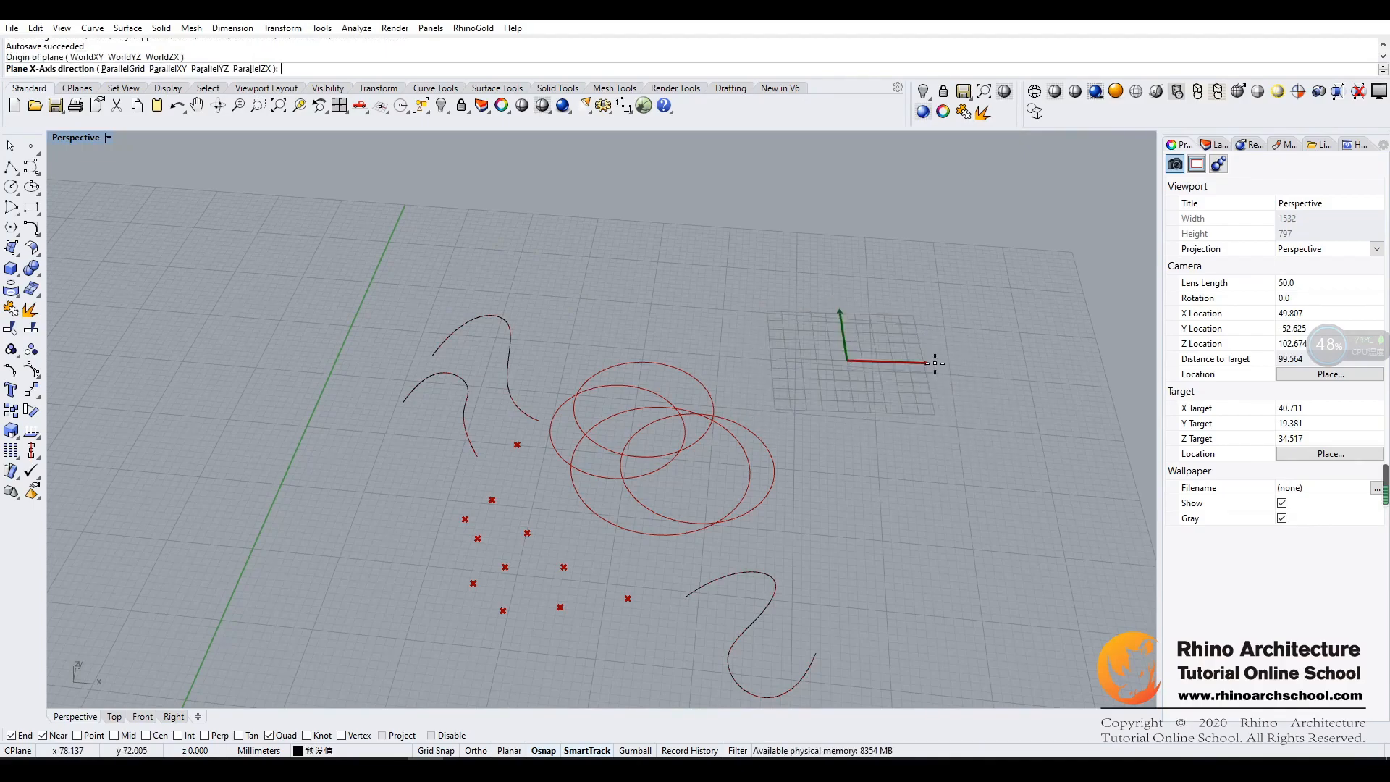
{"action": "left_click", "coordinate": [936, 364]}
{"action": "left_click_drag", "start_coordinate": [1047, 121], "coordinate": [1095, 141]}
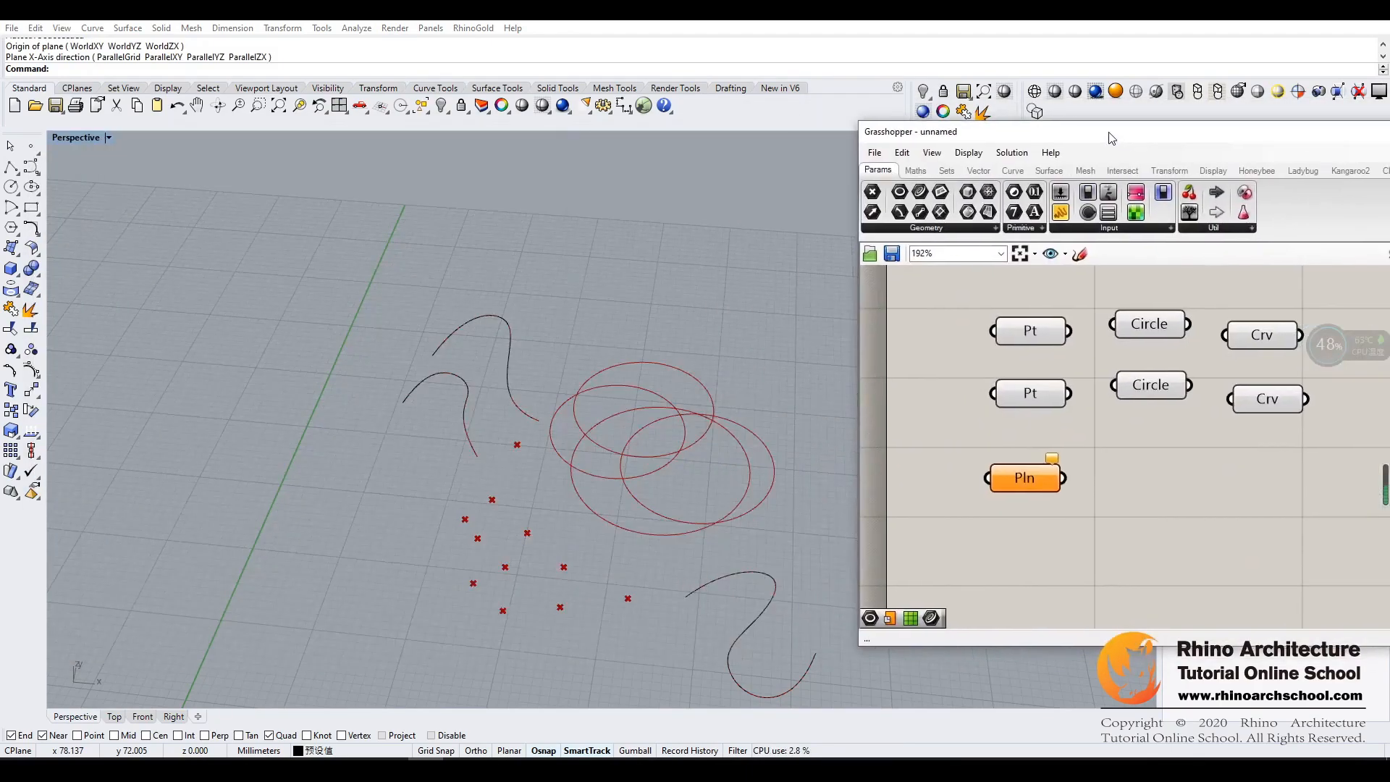
- Set one plane in the Plane parameter by its origin, X-axis direction and Y-axis direction, placing it behind the circles
{"action": "right_click", "coordinate": [1019, 474]}
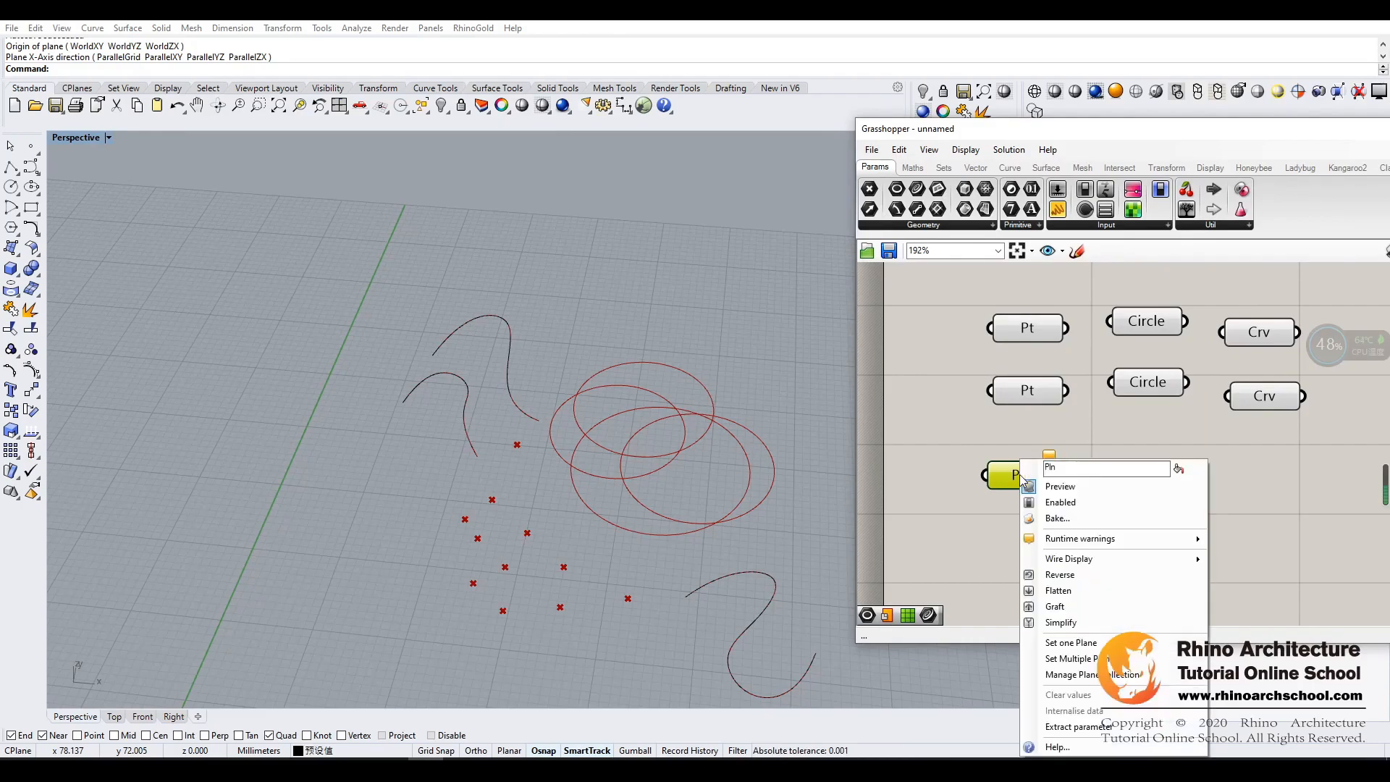
{"action": "left_click", "coordinate": [1071, 643]}
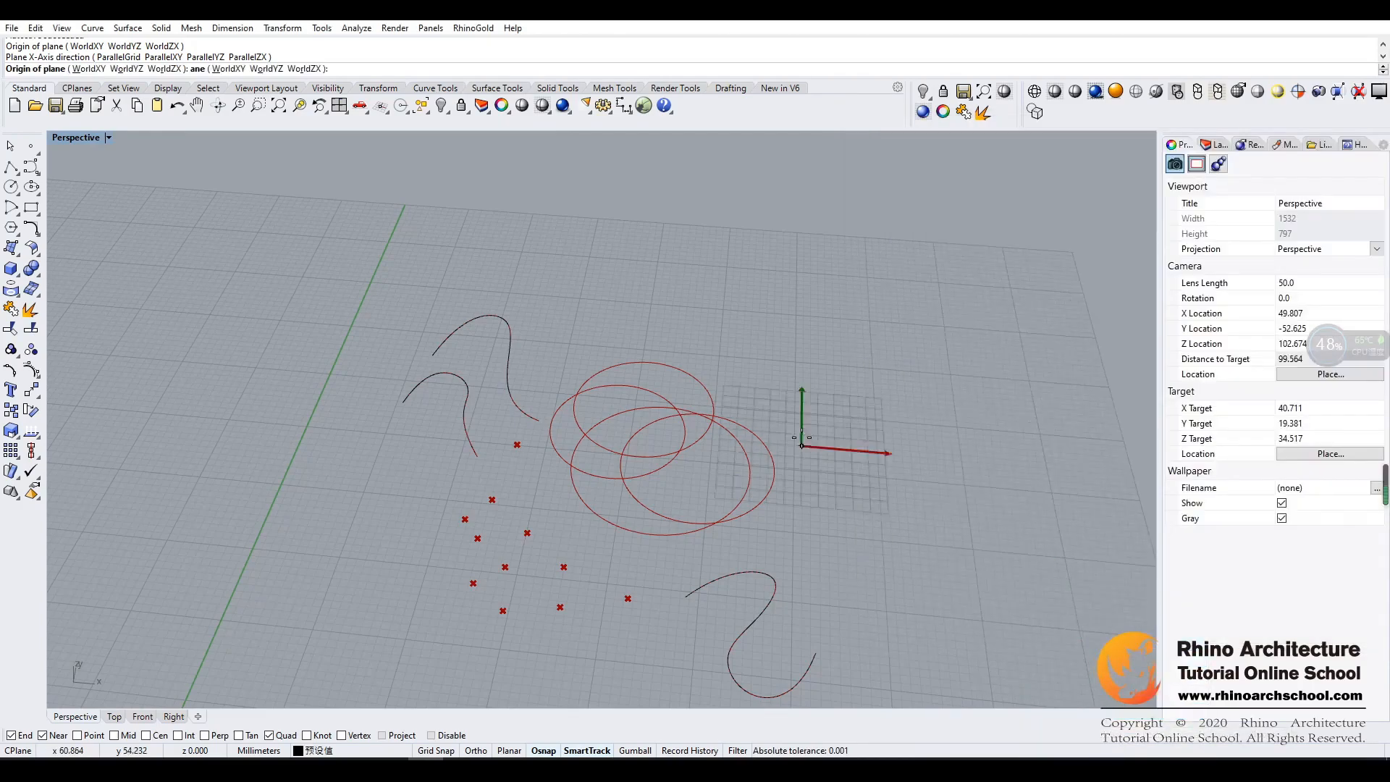
{"action": "left_click", "coordinate": [694, 313]}
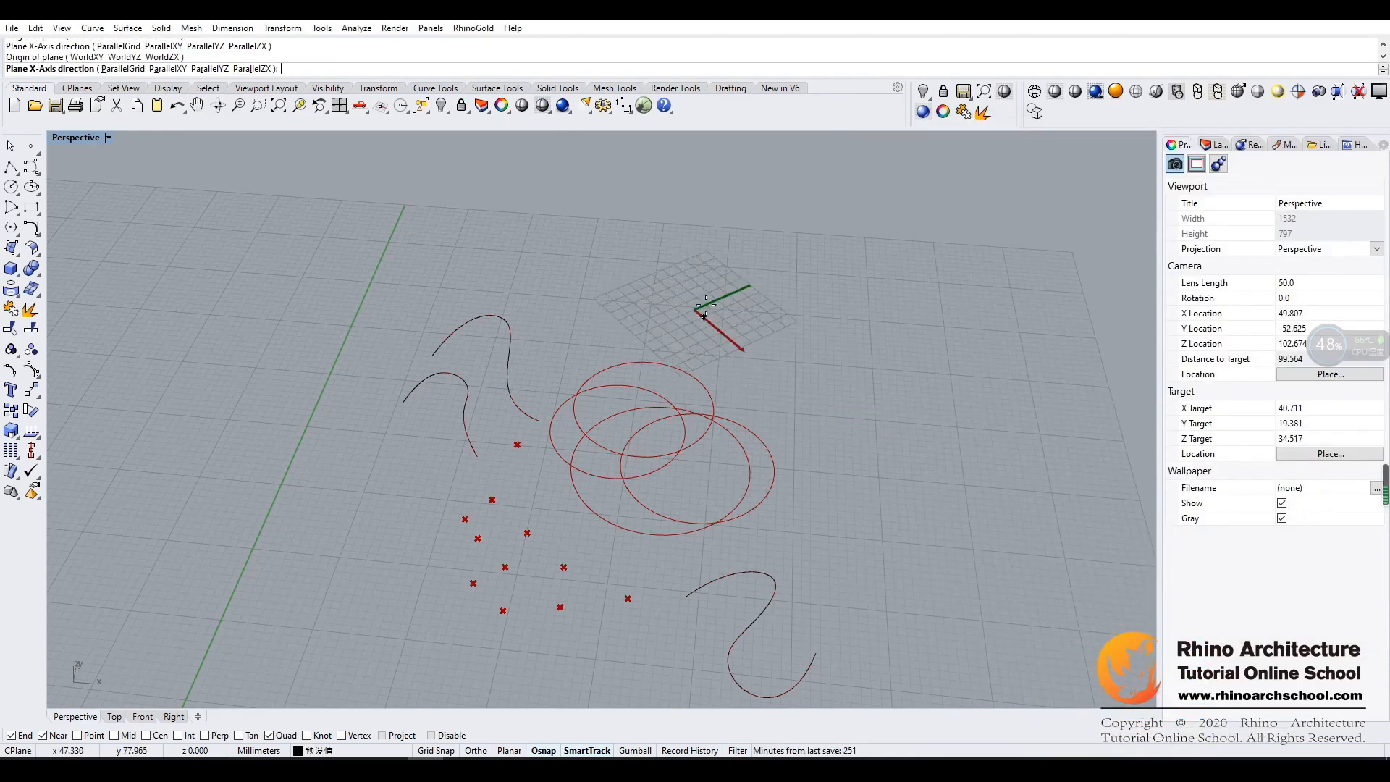
{"action": "left_click", "coordinate": [839, 315]}
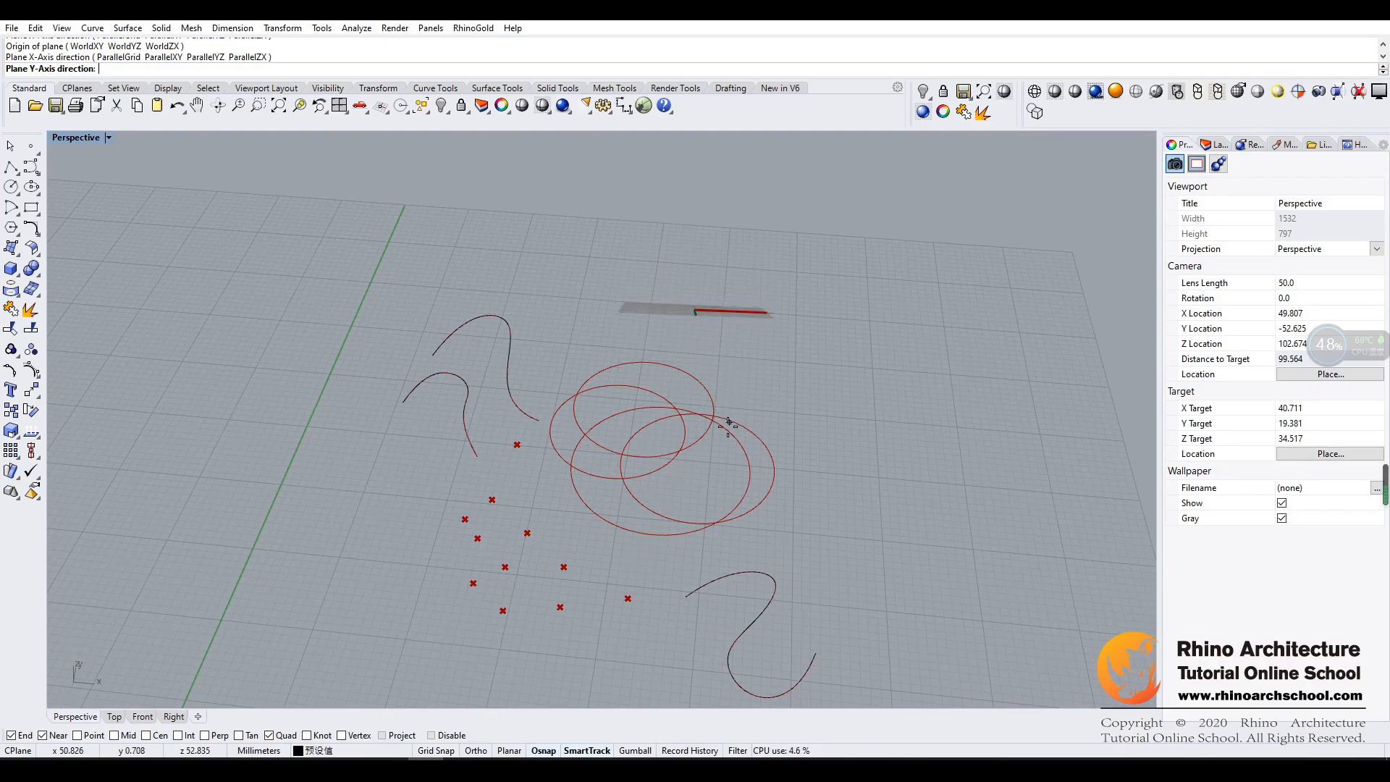
{"action": "left_click", "coordinate": [682, 576]}
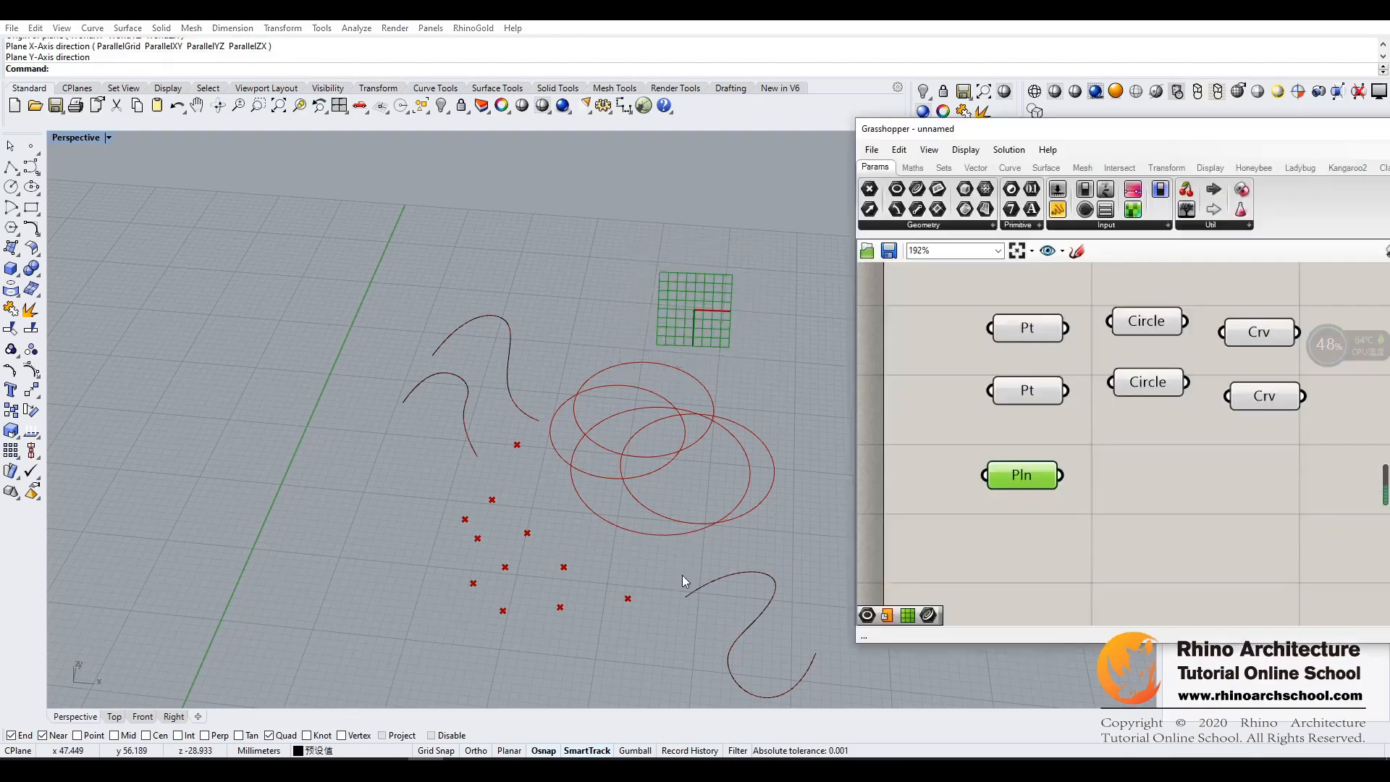
{"action": "right_click_drag", "start_coordinate": [780, 398], "coordinate": [795, 397]}
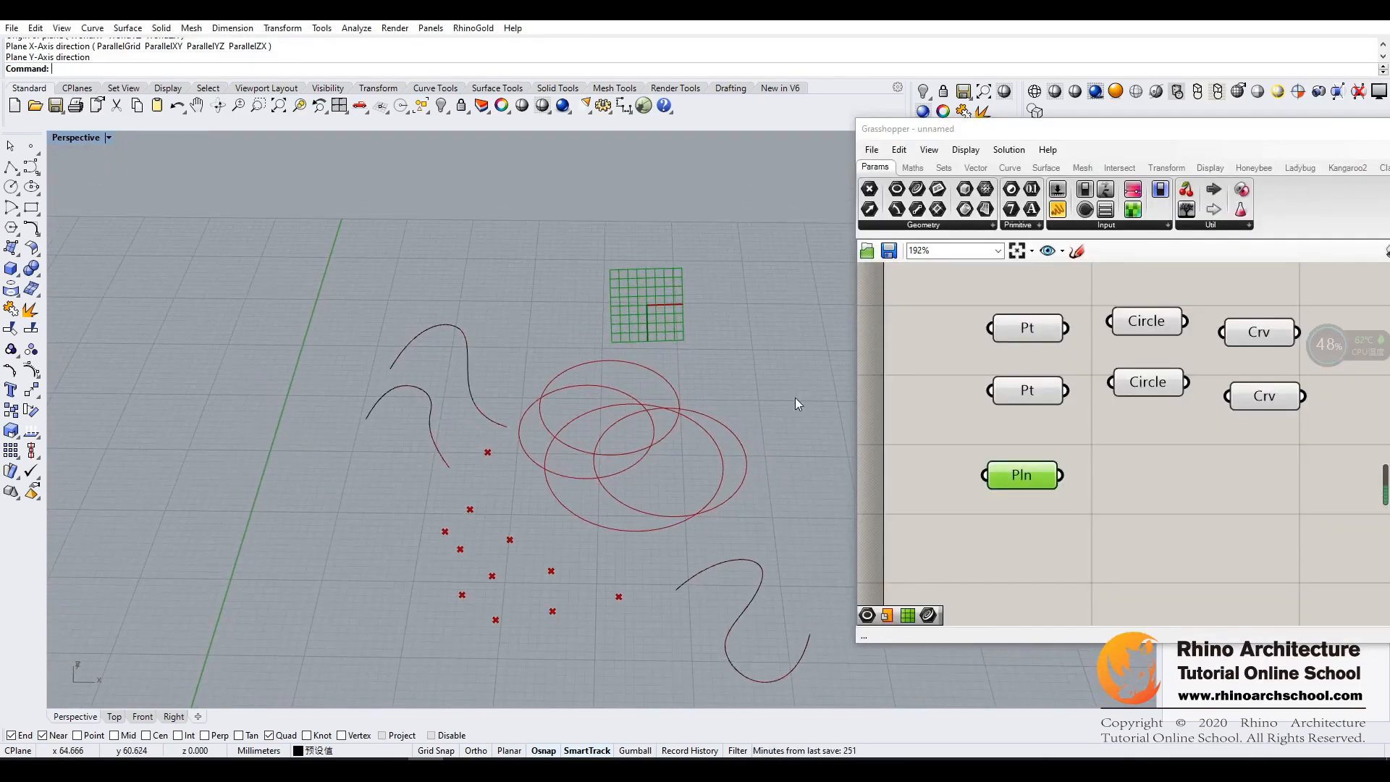
- Set the preview plane size to 20 in Grasshopper's display settings
{"action": "left_click_drag", "start_coordinate": [1067, 132], "coordinate": [918, 115]}
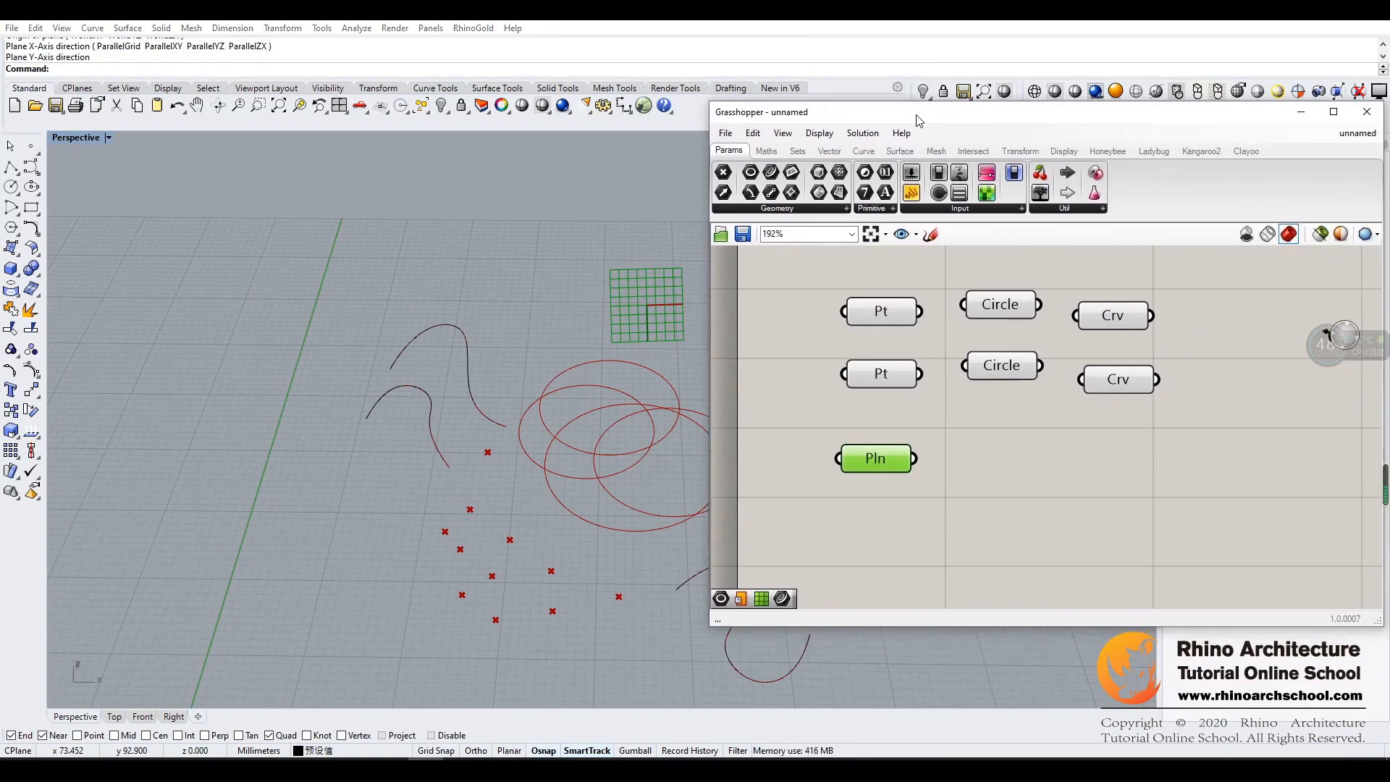
{"action": "left_click", "coordinate": [819, 135]}
{"action": "mouse_move", "coordinate": [879, 351]}
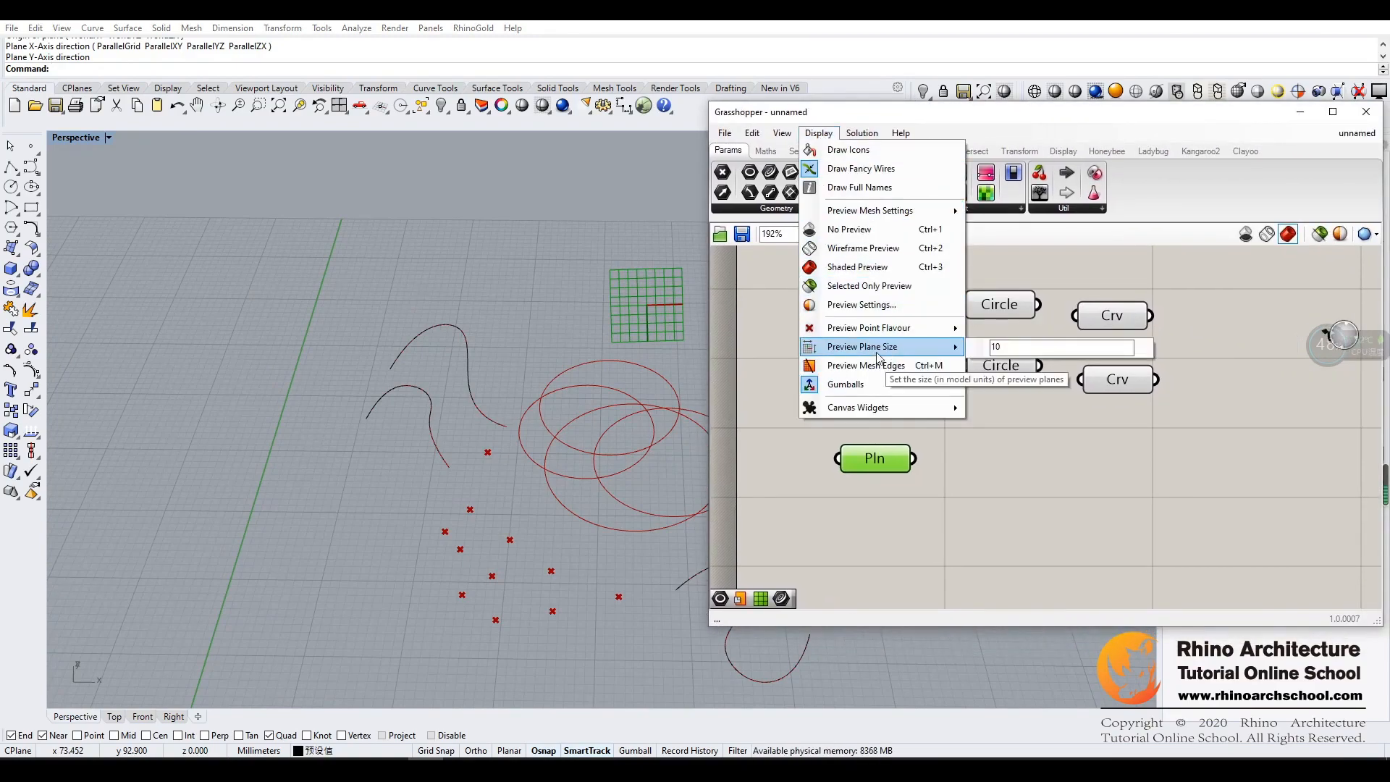
{"action": "left_click", "coordinate": [1019, 347]}
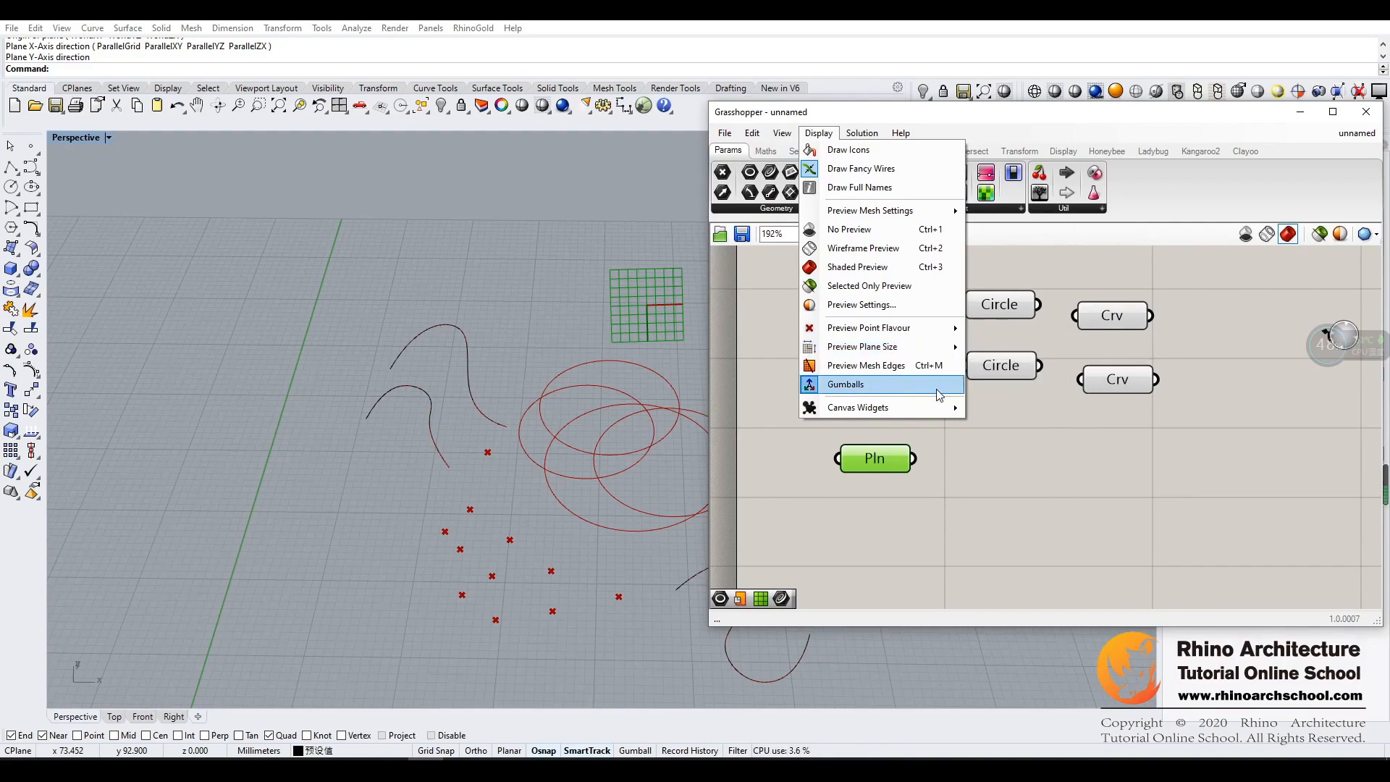
{"action": "mouse_move", "coordinate": [904, 346]}
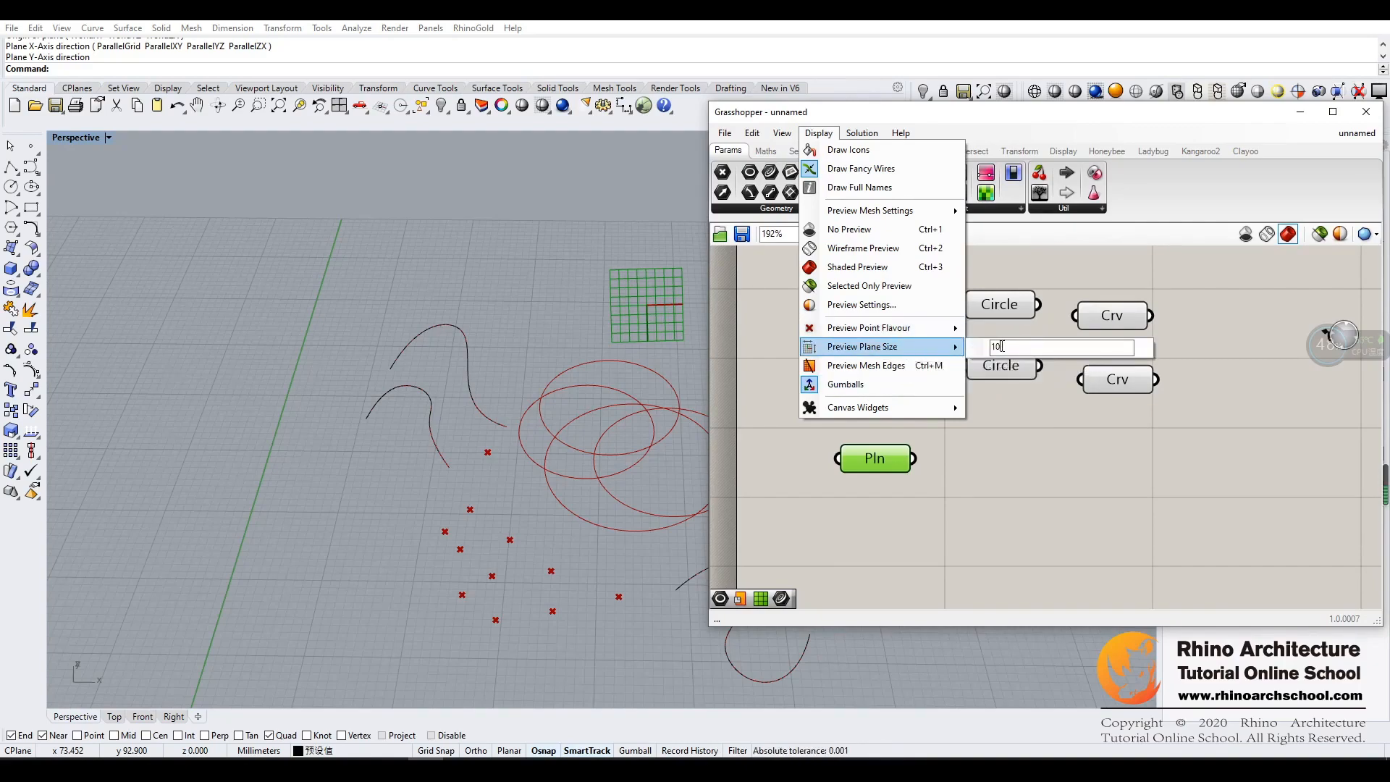
{"action": "type", "text": "20"}
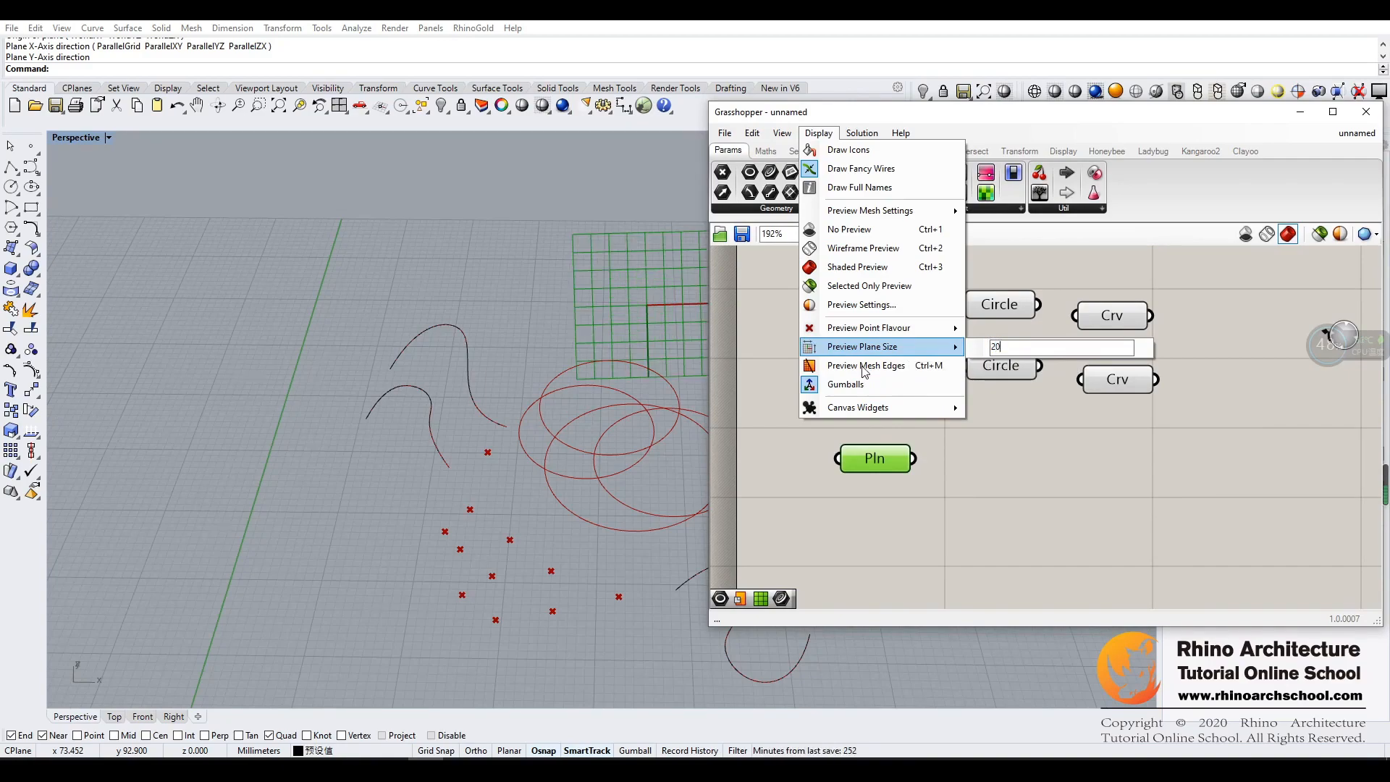
{"action": "left_click_drag", "start_coordinate": [848, 111], "coordinate": [928, 118]}
{"action": "right_click_drag", "start_coordinate": [489, 255], "coordinate": [166, 241], "text": "shift"}
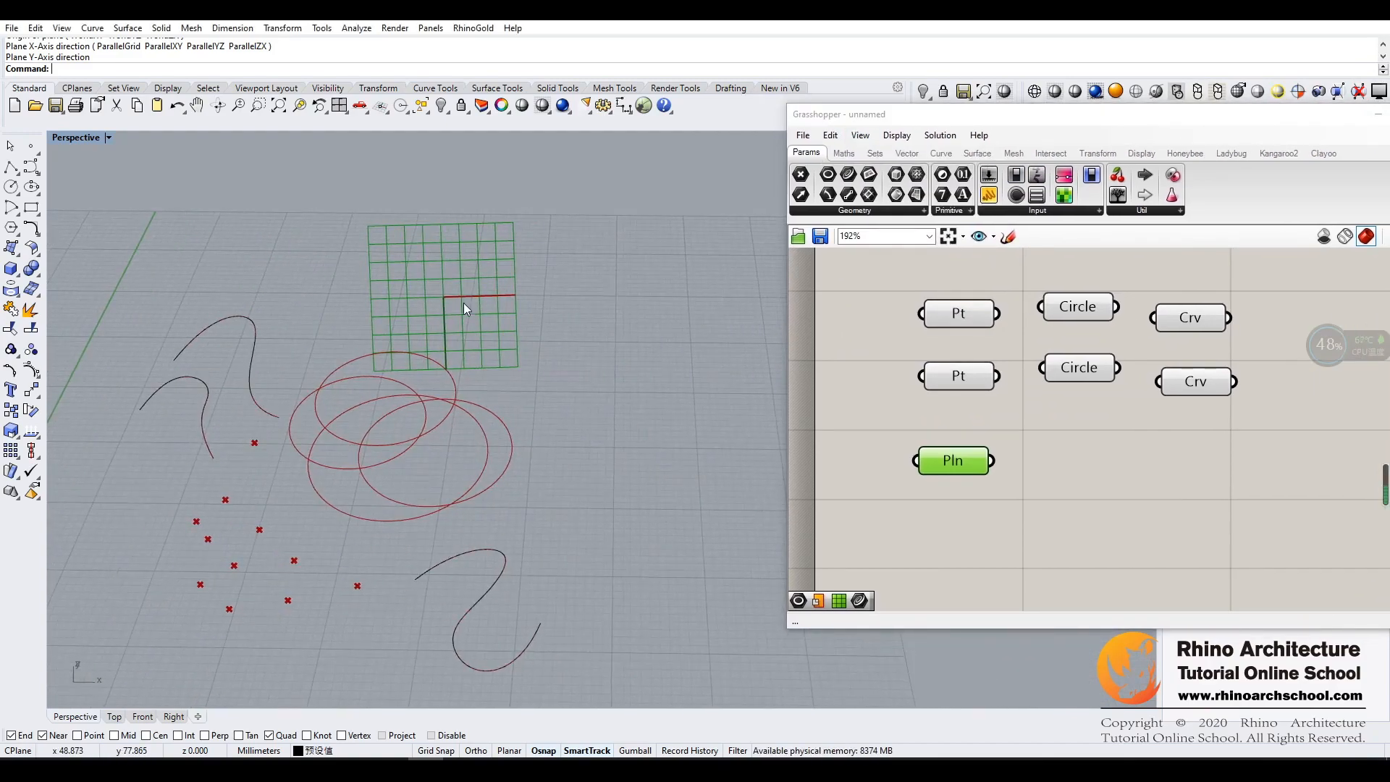
{"action": "right_click_drag", "start_coordinate": [463, 302], "coordinate": [461, 291]}
- Move the Plane parameter aside and place the first Point parameter in front of its input
{"action": "left_click", "coordinate": [1062, 460]}
{"action": "left_click_drag", "start_coordinate": [974, 469], "coordinate": [1058, 466]}
{"action": "left_click_drag", "start_coordinate": [959, 318], "coordinate": [903, 464]}
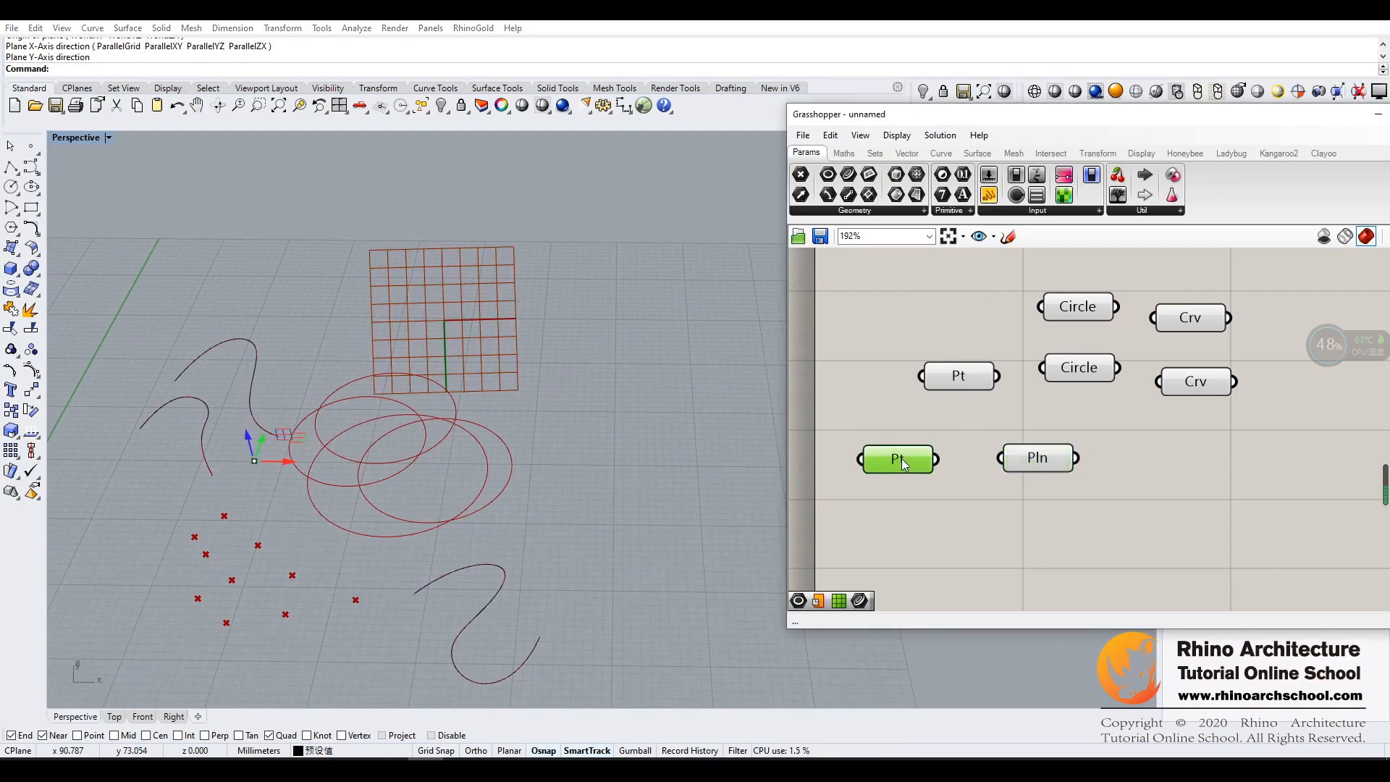
{"action": "left_click", "coordinate": [903, 527]}
{"action": "left_click", "coordinate": [901, 469]}
{"action": "left_click", "coordinate": [915, 508]}
{"action": "left_click", "coordinate": [921, 461]}
- Wire the single-point Point parameter into the Plane parameter and disconnect that wire again
{"action": "left_click_drag", "start_coordinate": [938, 459], "coordinate": [1000, 458]}
{"action": "left_click", "coordinate": [961, 533]}
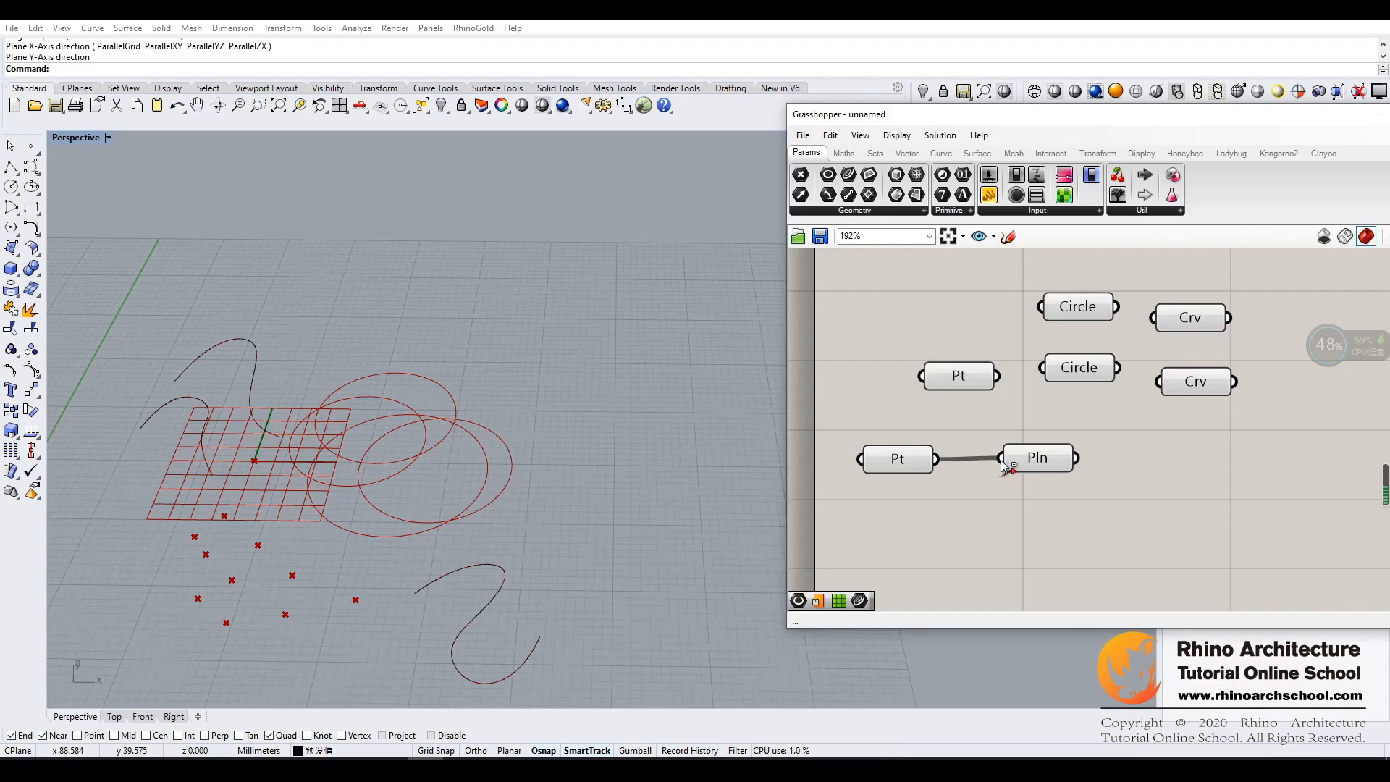
{"action": "left_click_drag", "start_coordinate": [1004, 465], "coordinate": [934, 459], "text": "ctrl"}
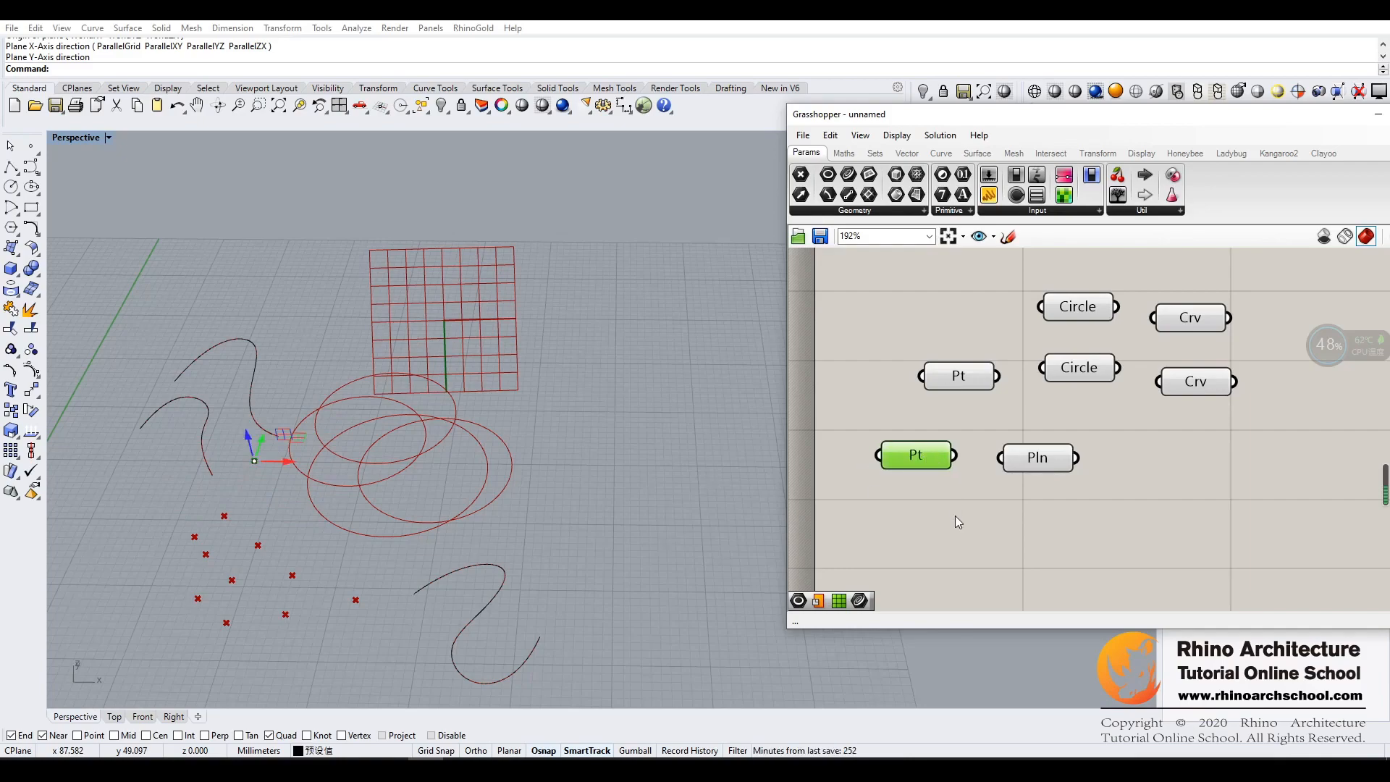
{"action": "double_click", "coordinate": [978, 511]}
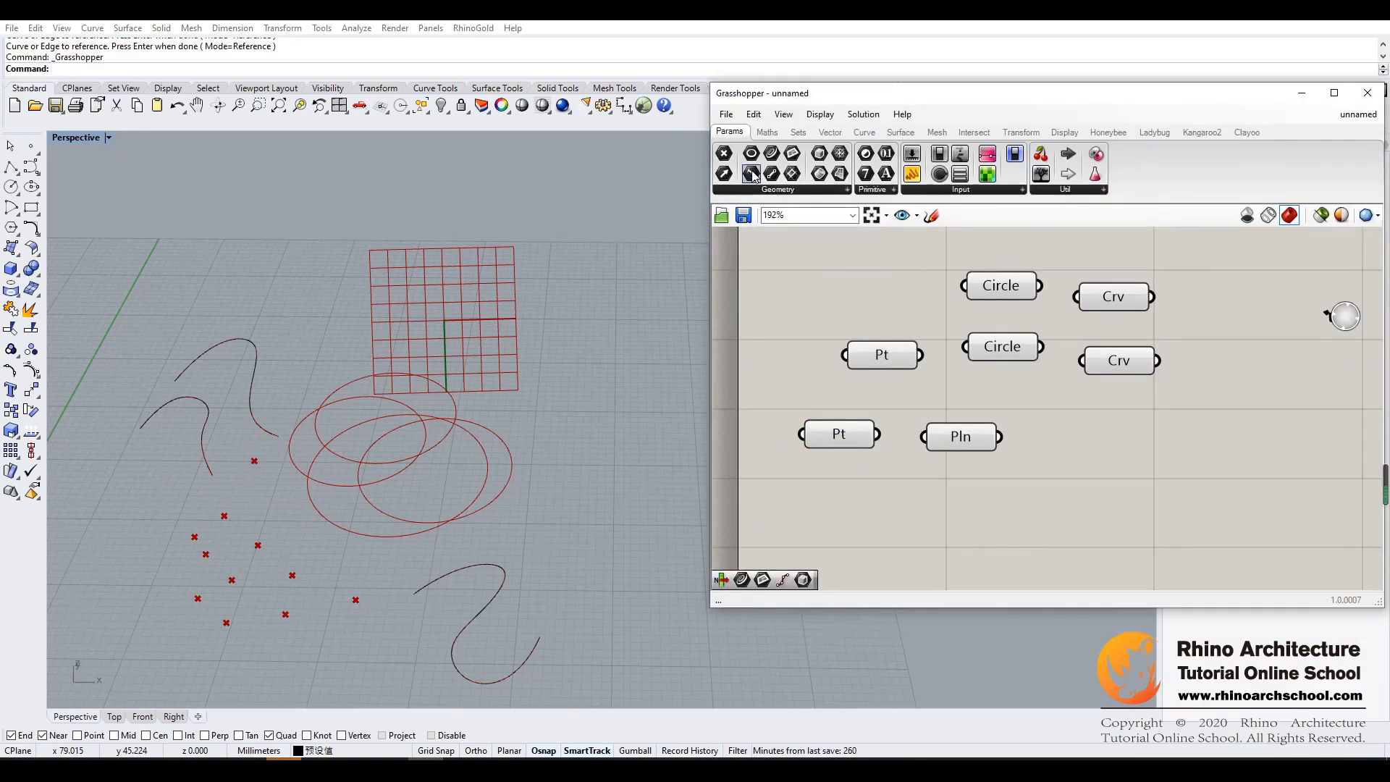
- Add an Arc parameter below the Point parameter and set one arc by its center, start and end points beside the circles
{"action": "left_click_drag", "start_coordinate": [752, 176], "coordinate": [845, 507]}
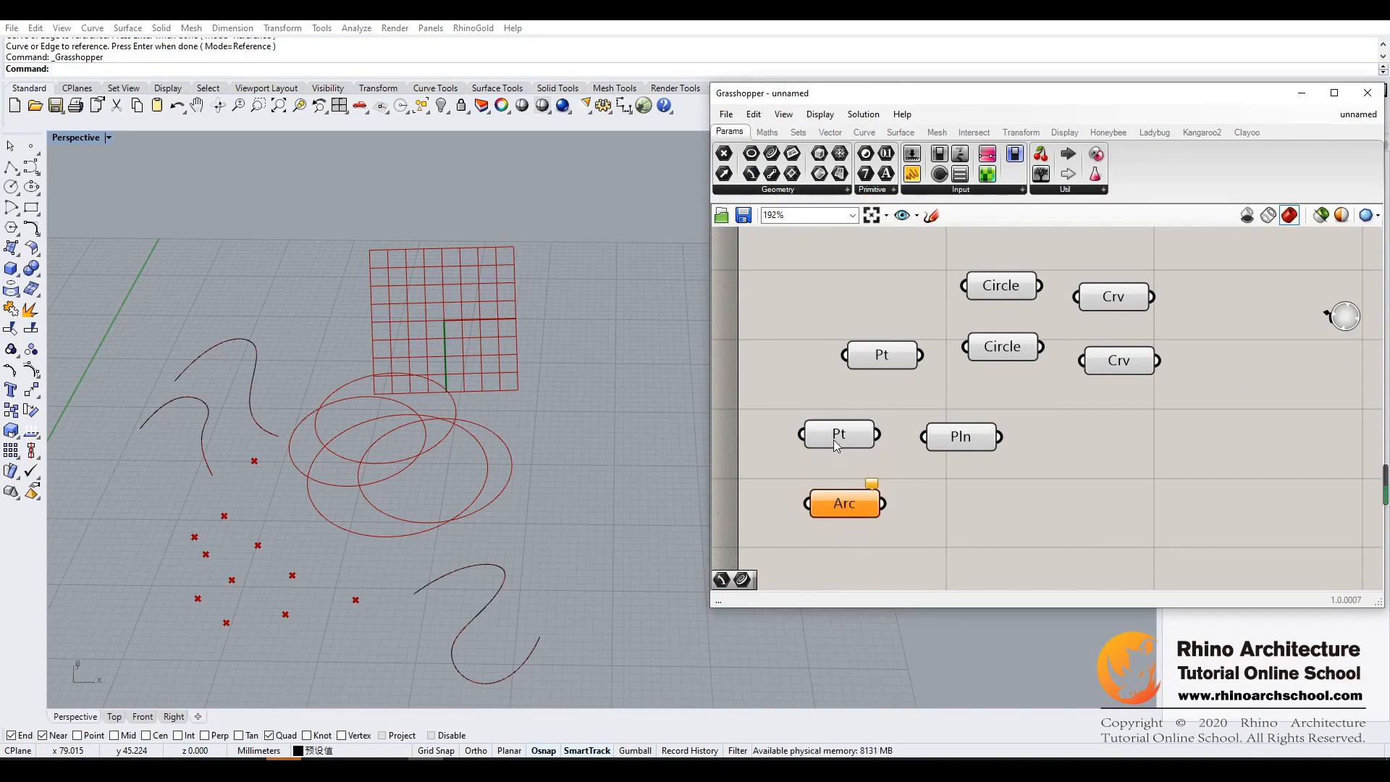
{"action": "right_click", "coordinate": [854, 507]}
{"action": "left_click", "coordinate": [901, 640]}
{"action": "left_click", "coordinate": [583, 362]}
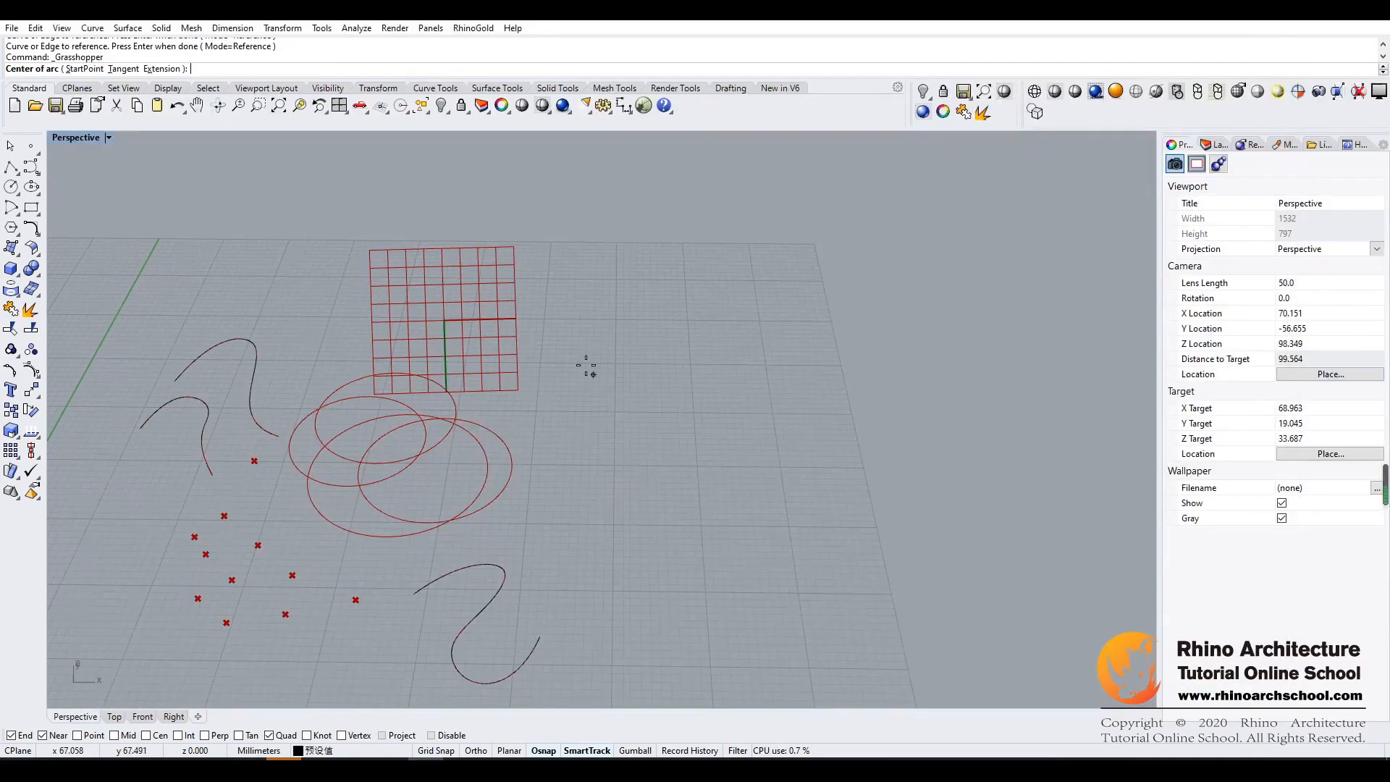
{"action": "left_click", "coordinate": [619, 421]}
{"action": "left_click", "coordinate": [671, 338]}
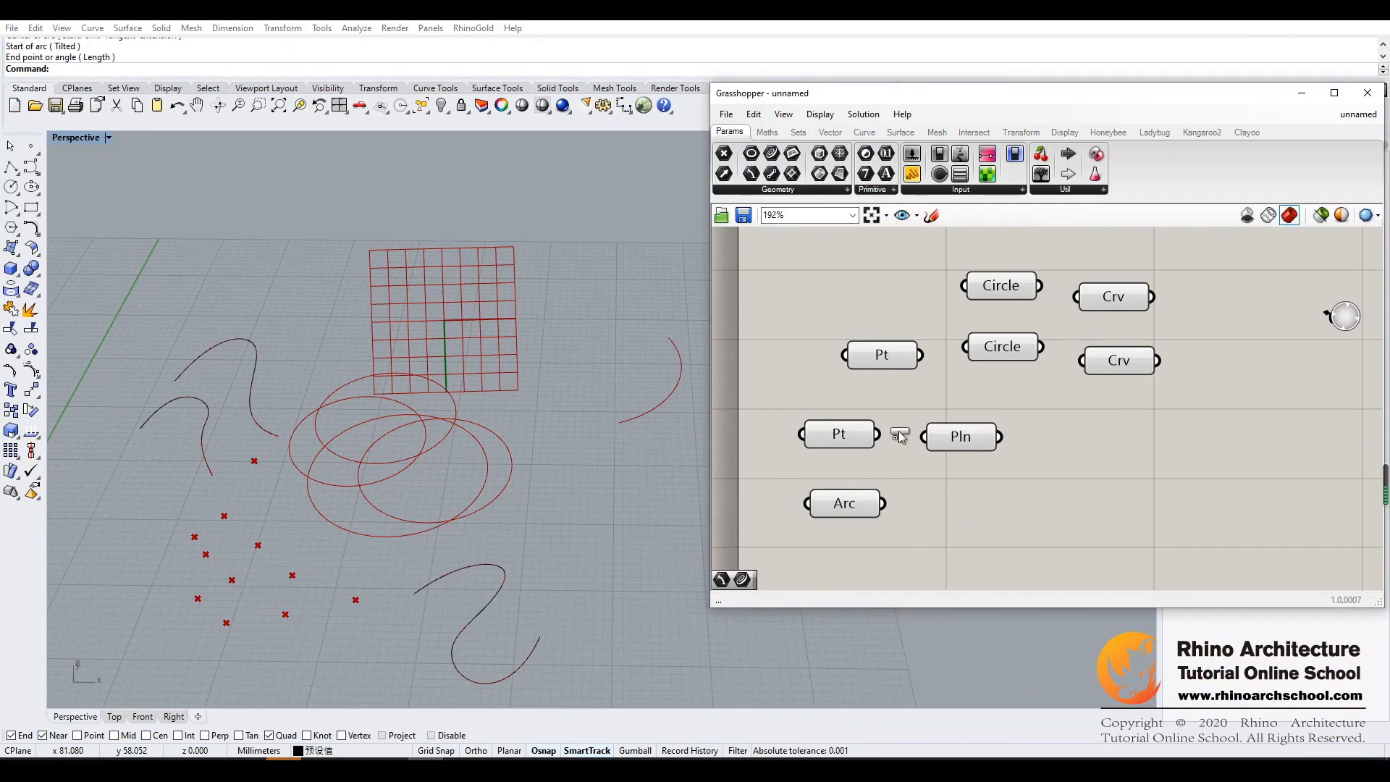
- Place a second Arc parameter beside the first and set three arcs in it as multiple arcs near the existing arc
{"action": "left_click_drag", "start_coordinate": [956, 512], "coordinate": [956, 511]}
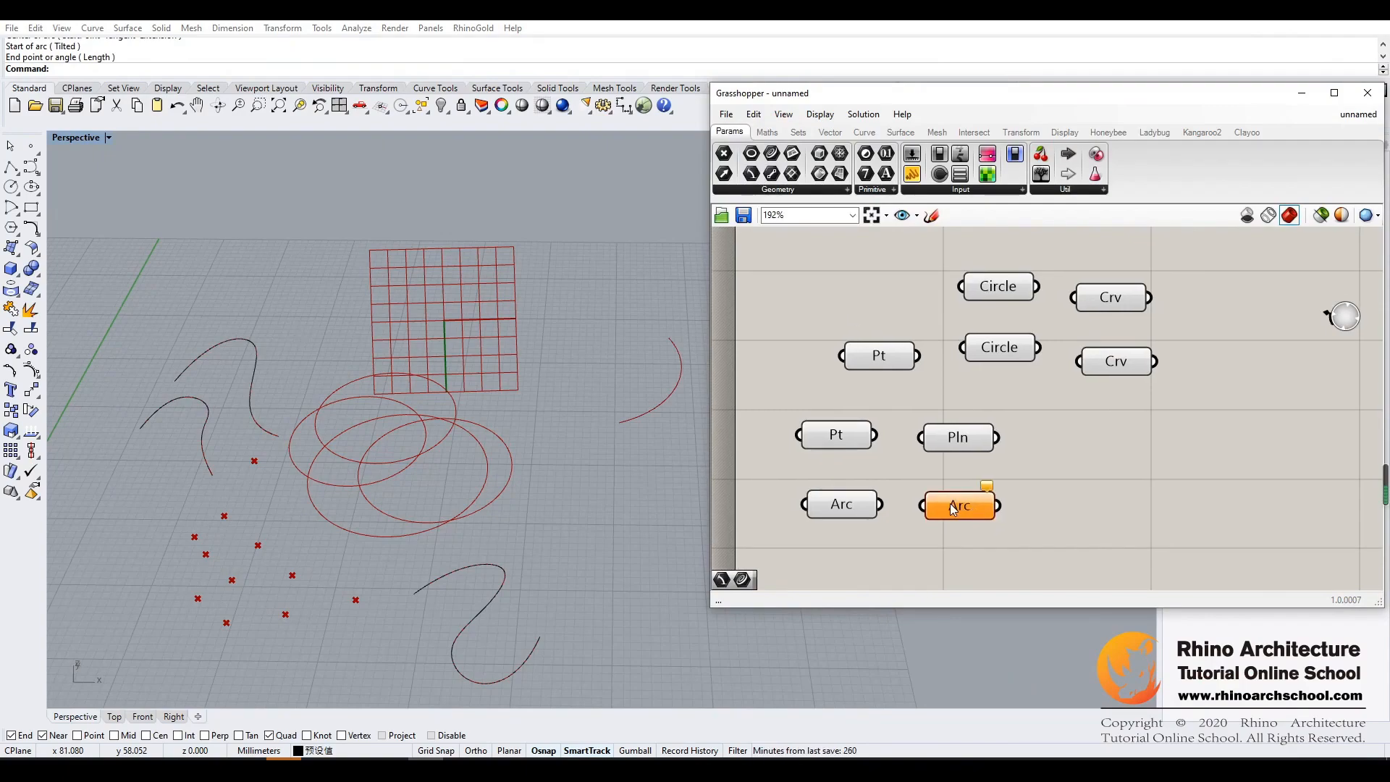
{"action": "right_click", "coordinate": [953, 510]}
{"action": "left_click", "coordinate": [1008, 659]}
{"action": "left_click", "coordinate": [609, 463]}
{"action": "left_click", "coordinate": [683, 495]}
{"action": "left_click", "coordinate": [685, 439]}
{"action": "left_click", "coordinate": [595, 499]}
{"action": "left_click", "coordinate": [612, 546]}
{"action": "left_click", "coordinate": [653, 484]}
{"action": "left_click", "coordinate": [605, 457]}
{"action": "left_click", "coordinate": [653, 434]}
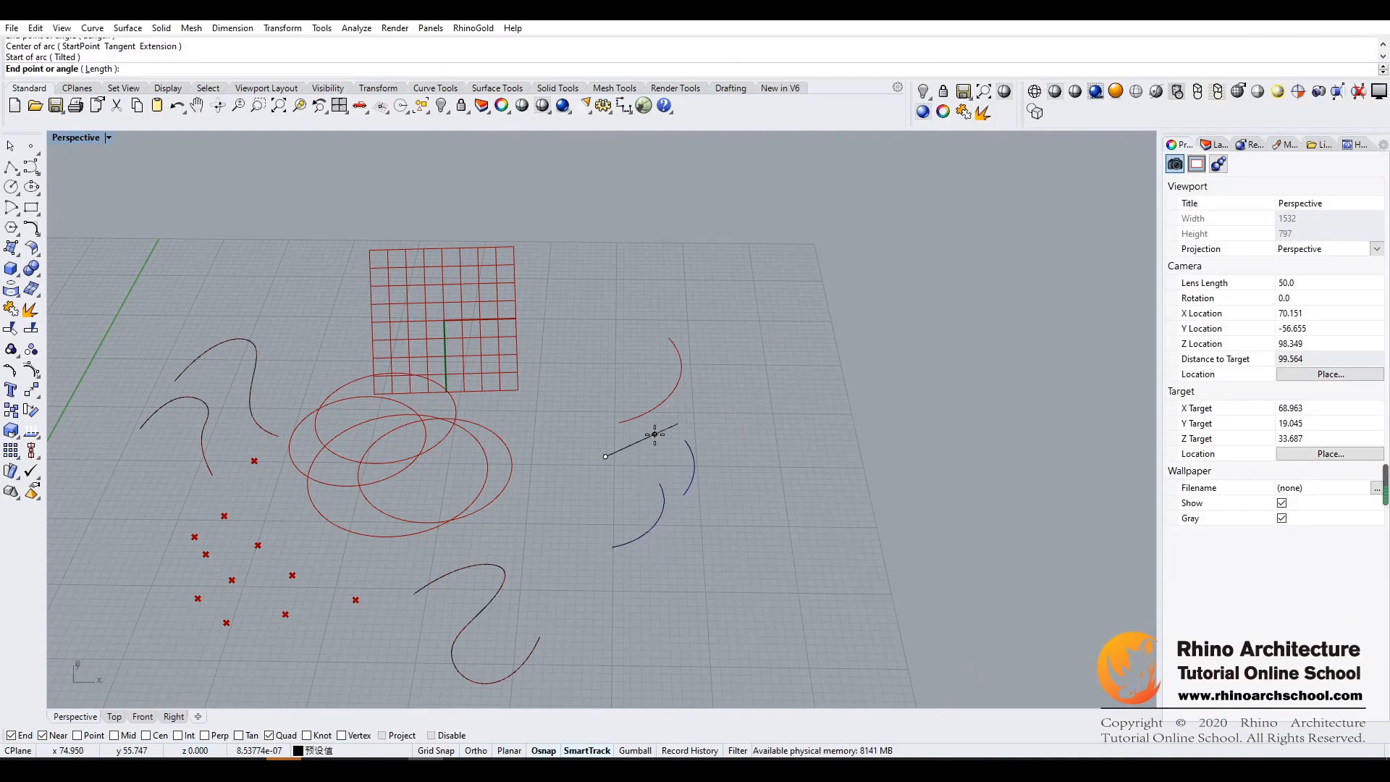
{"action": "left_click", "coordinate": [621, 377]}
{"action": "right_click", "coordinate": [621, 375]}
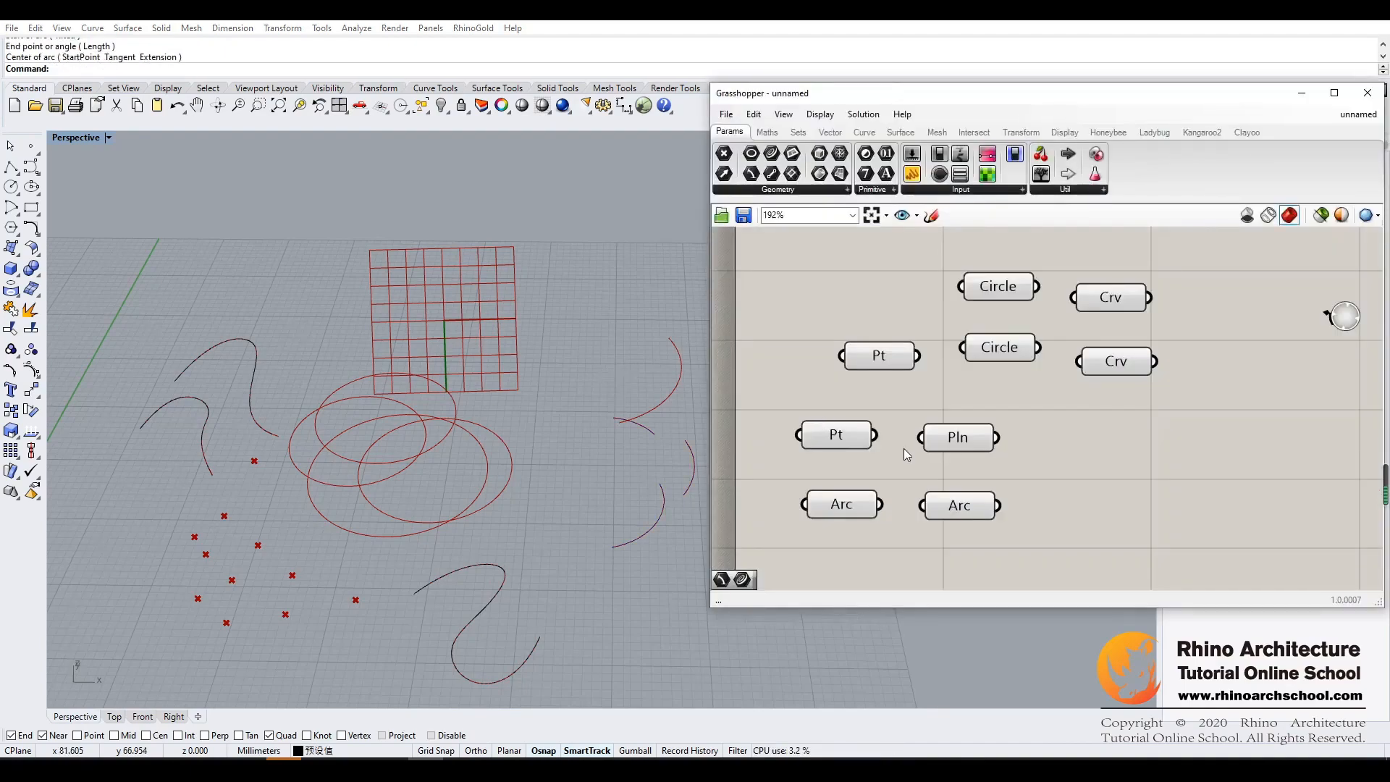
{"action": "left_click_drag", "start_coordinate": [957, 514], "coordinate": [943, 505]}
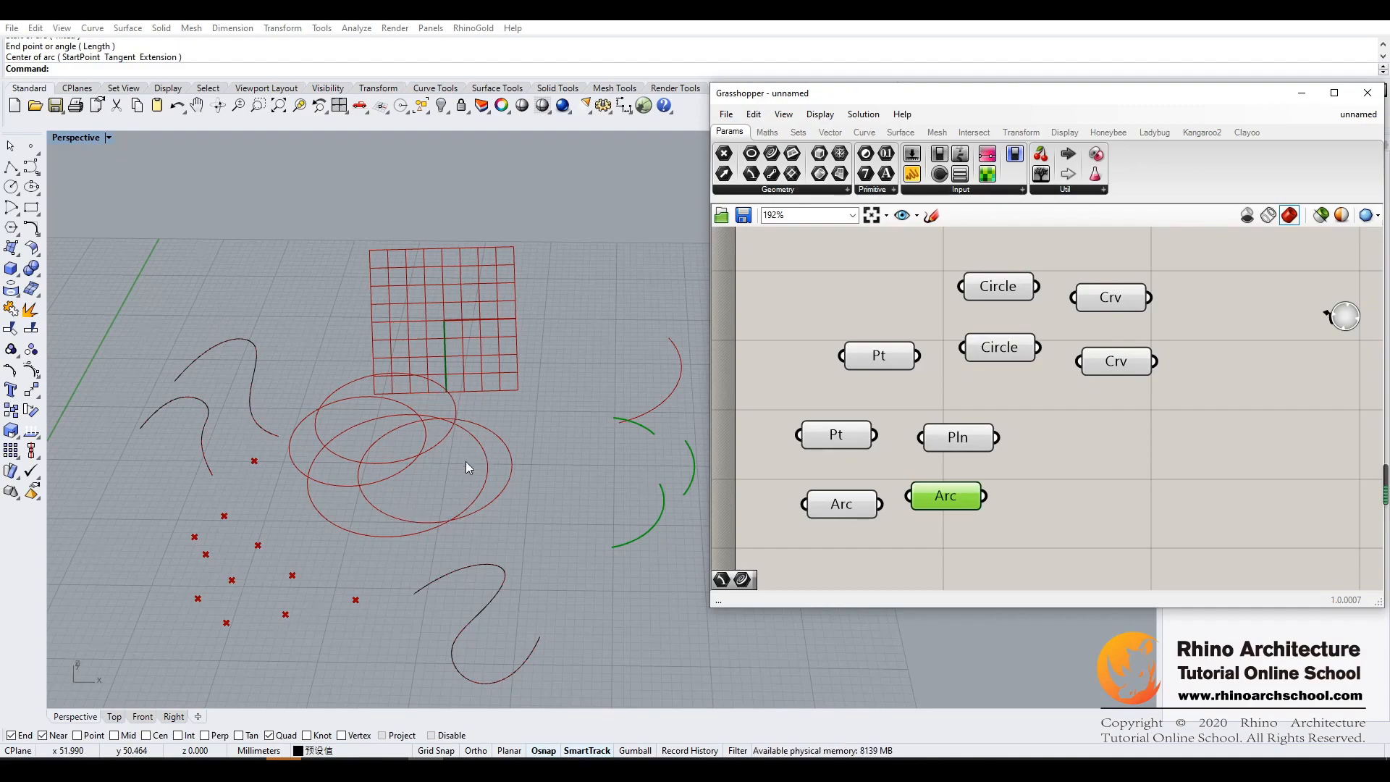
- Draw a circle in the Rhino viewport behind the two neighbouring free-form curves
{"action": "left_click", "coordinate": [611, 497]}
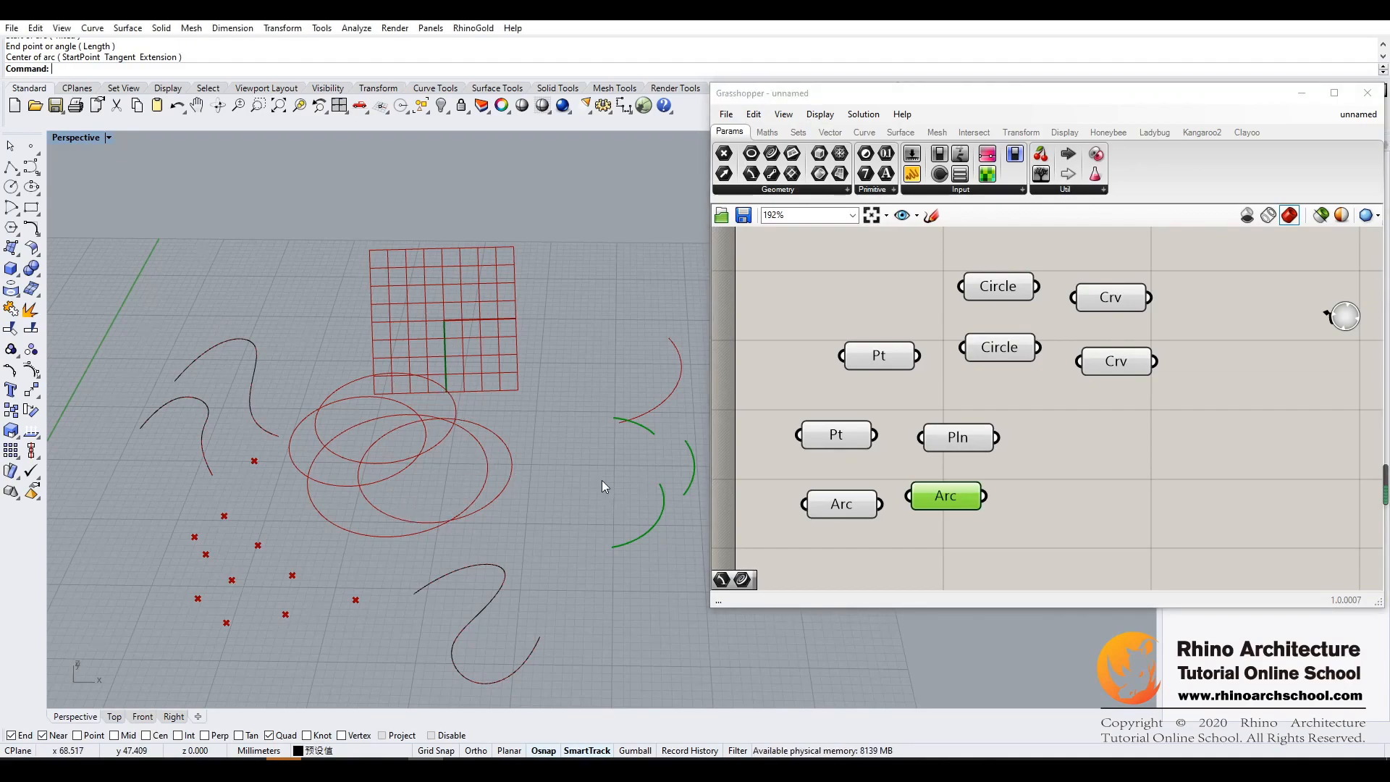
{"action": "left_click", "coordinate": [11, 186]}
{"action": "left_click", "coordinate": [208, 296]}
{"action": "left_click", "coordinate": [250, 284]}
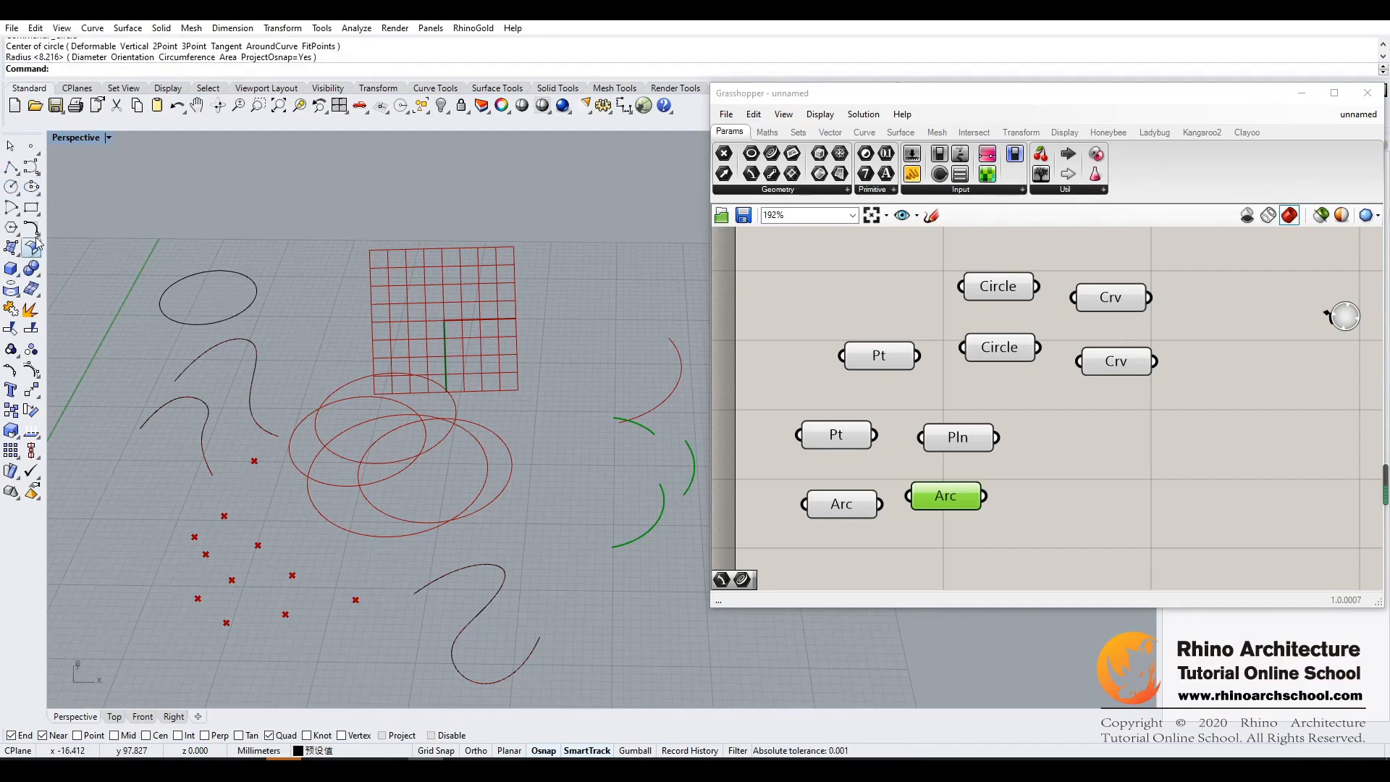
- Draw a small degree-3 wavy curve through seven control points between the new circle and the plane
{"action": "left_click", "coordinate": [32, 169]}
{"action": "left_click", "coordinate": [287, 276]}
{"action": "left_click", "coordinate": [296, 271]}
{"action": "left_click", "coordinate": [328, 274]}
{"action": "left_click", "coordinate": [313, 303]}
{"action": "left_click", "coordinate": [319, 315]}
{"action": "left_click", "coordinate": [338, 313]}
{"action": "left_click", "coordinate": [353, 288]}
{"action": "key", "text": "Return"}
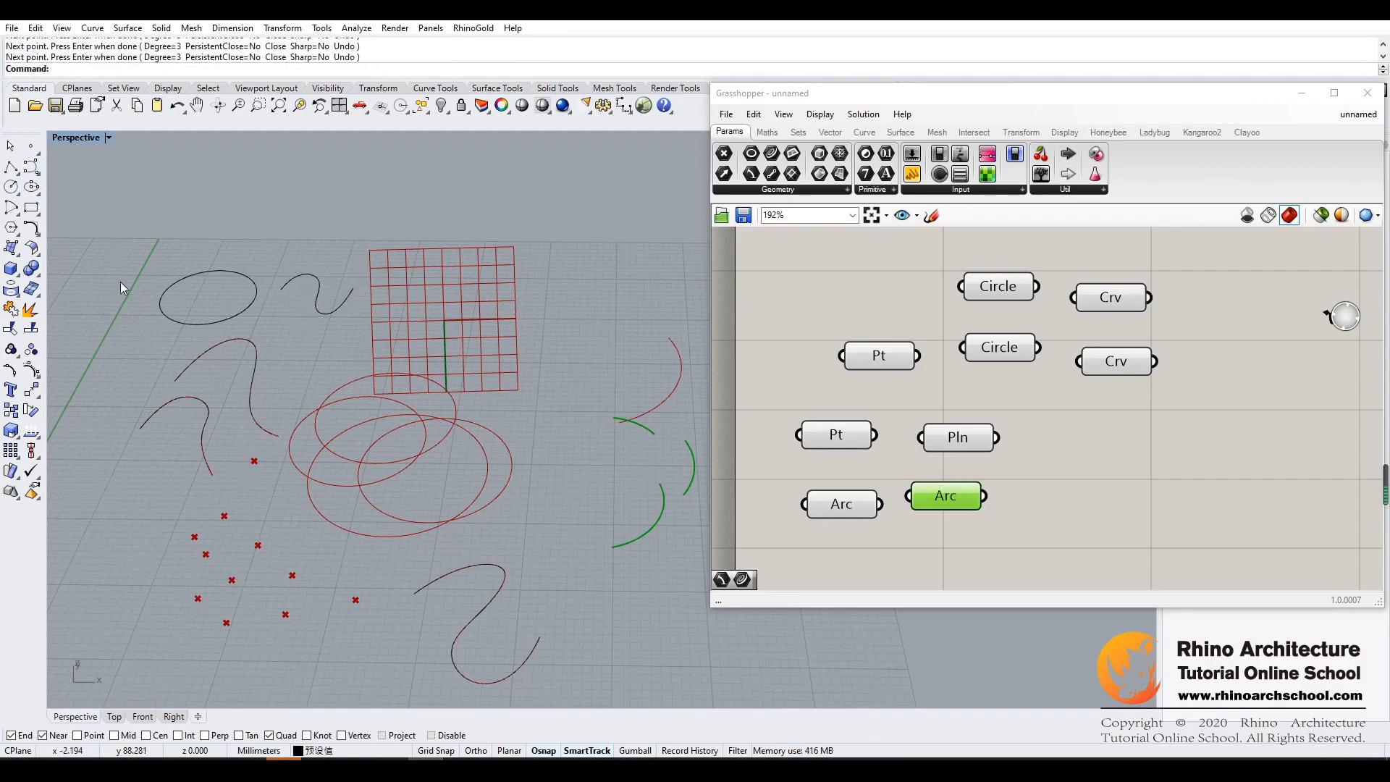
- Draw an arc by center, start and end points so that it crosses the new circle
{"action": "left_click", "coordinate": [12, 209]}
{"action": "left_click", "coordinate": [176, 254]}
{"action": "left_click", "coordinate": [211, 294]}
{"action": "left_click", "coordinate": [265, 250]}
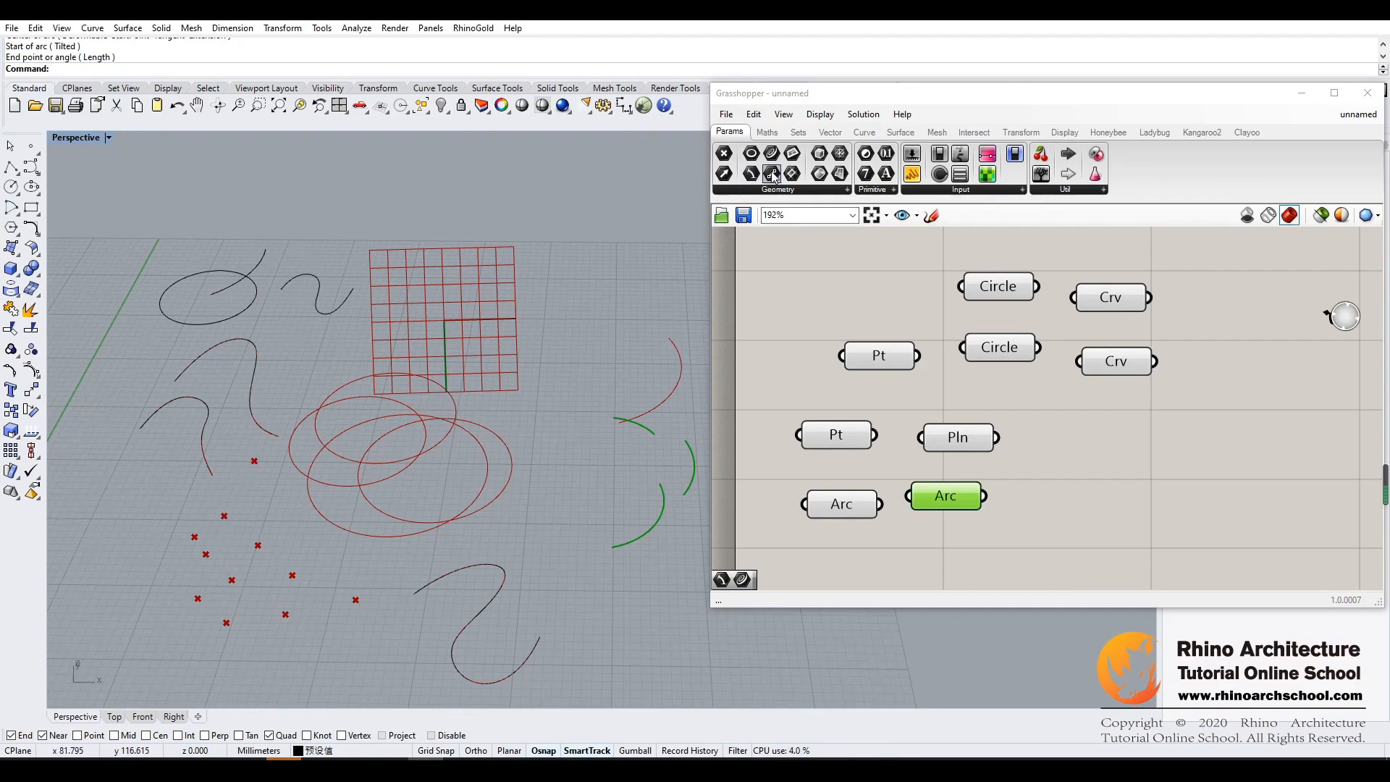
- Add a third Curve parameter and set the new circle, arc and wavy curve in it as multiple curves
{"action": "left_click_drag", "start_coordinate": [776, 155], "coordinate": [1121, 462]}
{"action": "right_click", "coordinate": [1121, 461]}
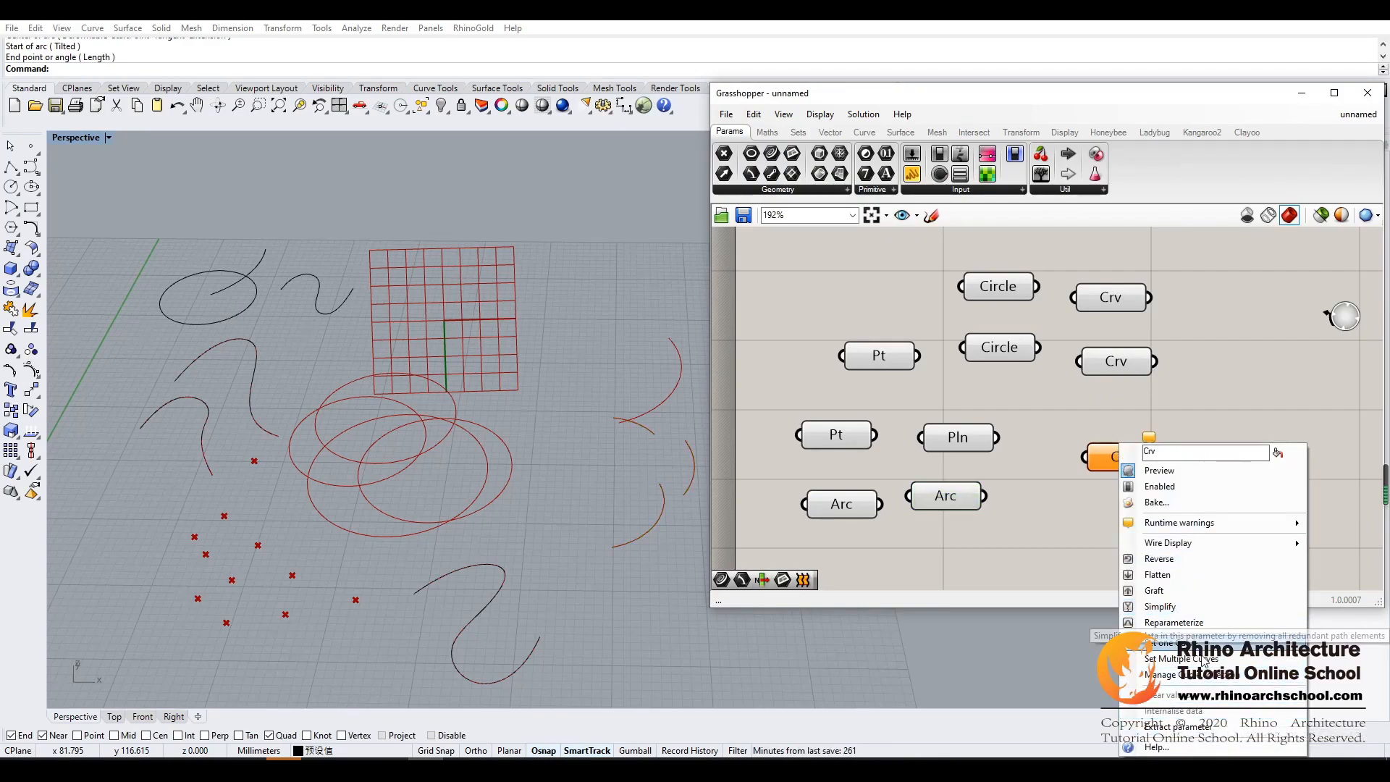
{"action": "left_click", "coordinate": [1165, 643]}
{"action": "left_click_drag", "start_coordinate": [140, 311], "coordinate": [135, 314]}
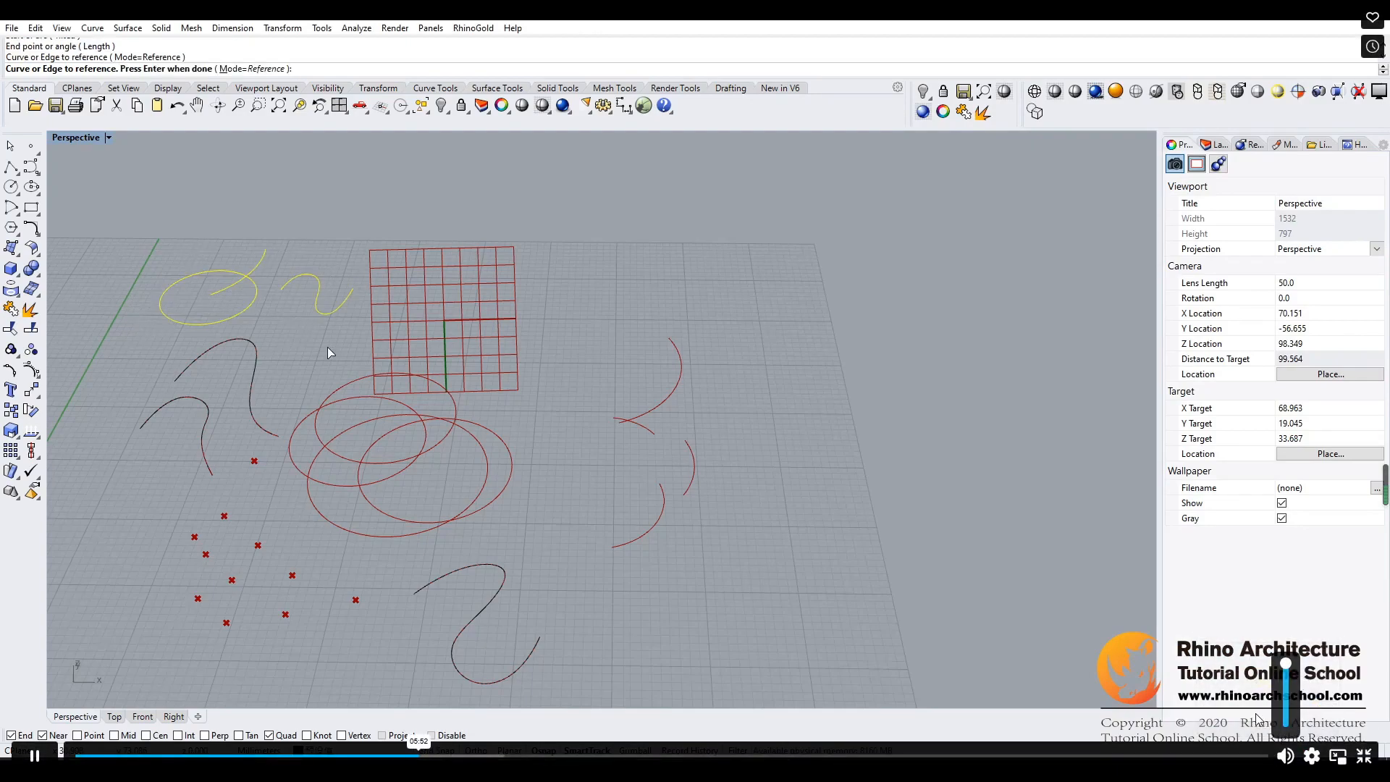
{"action": "key", "text": "Return"}
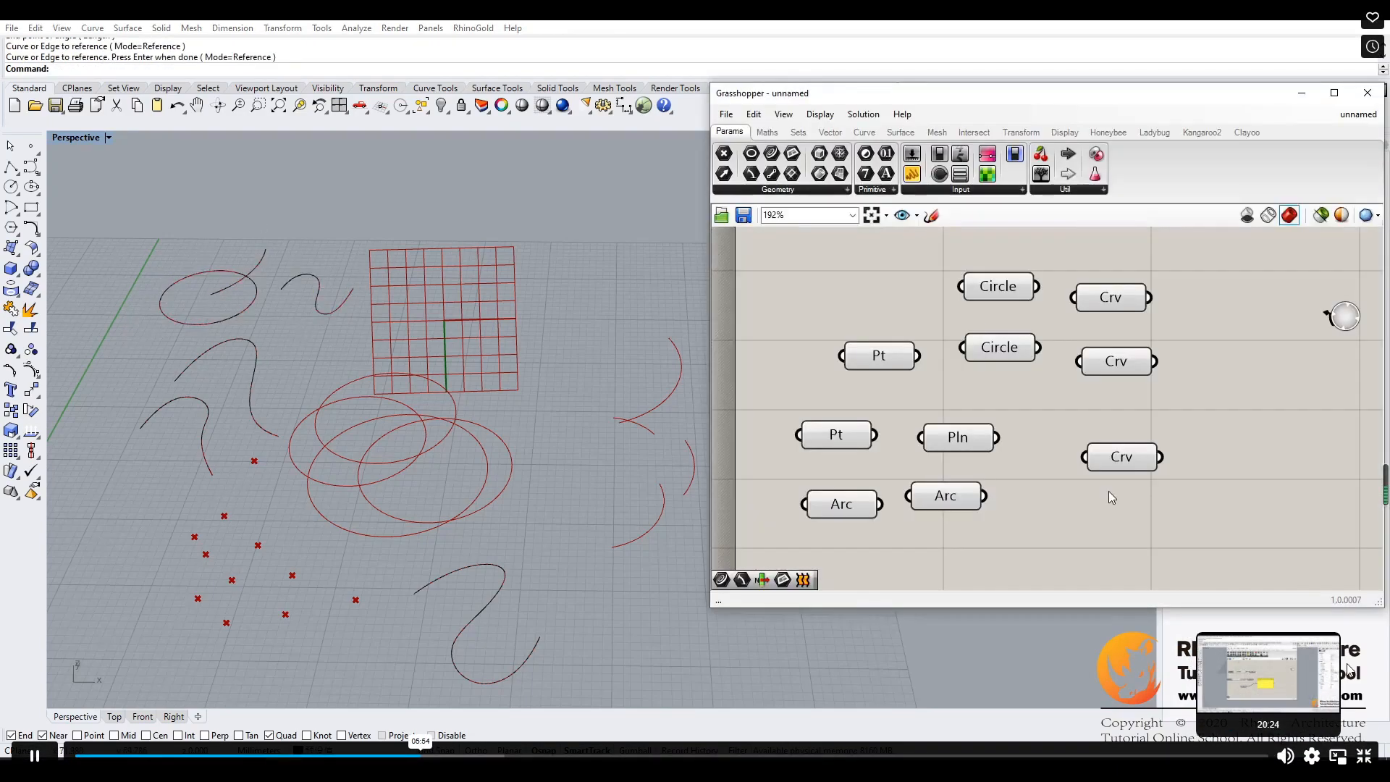
- Select the third Curve parameter to highlight its geometry, and move it closer to the Plane parameter
{"action": "left_click", "coordinate": [1124, 526]}
{"action": "left_click", "coordinate": [1127, 453]}
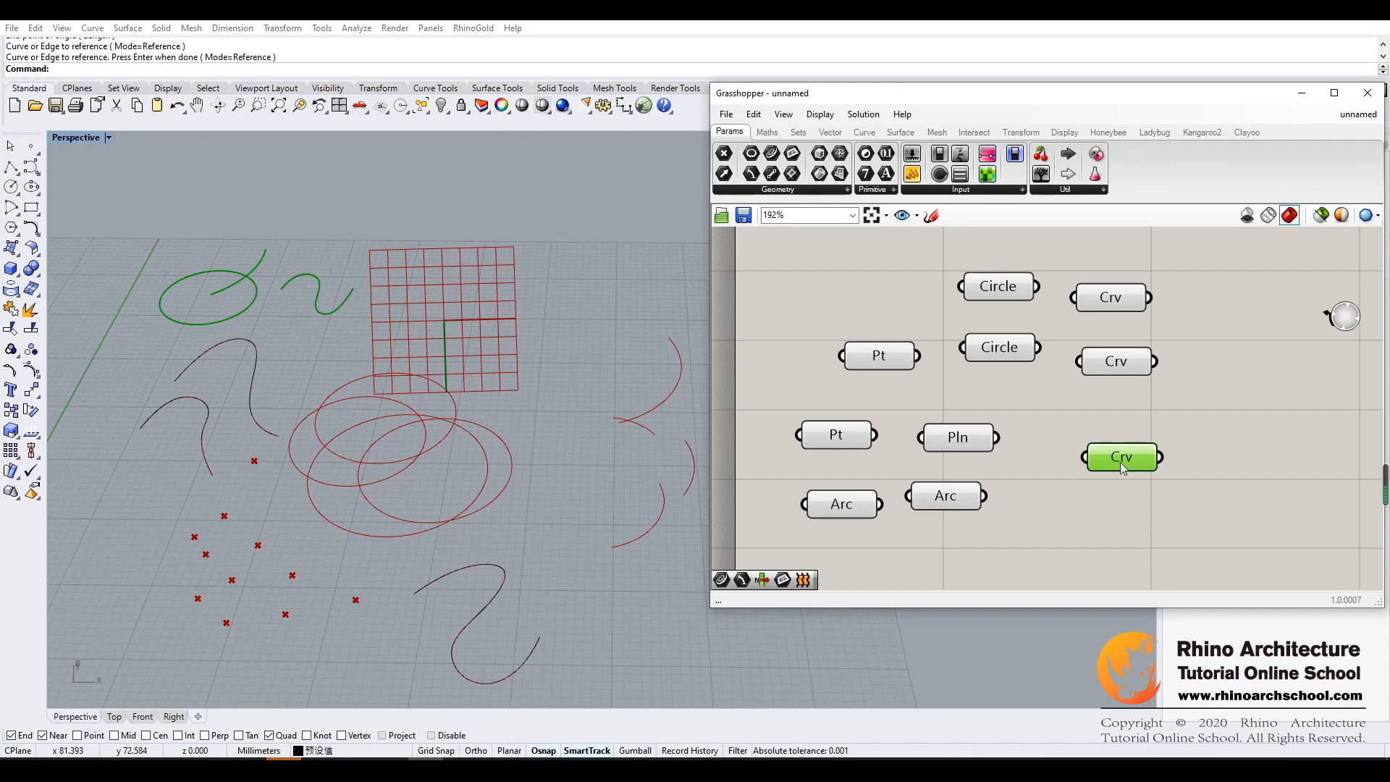
{"action": "left_click_drag", "start_coordinate": [1123, 468], "coordinate": [1088, 469]}
{"action": "left_click", "coordinate": [1092, 499]}
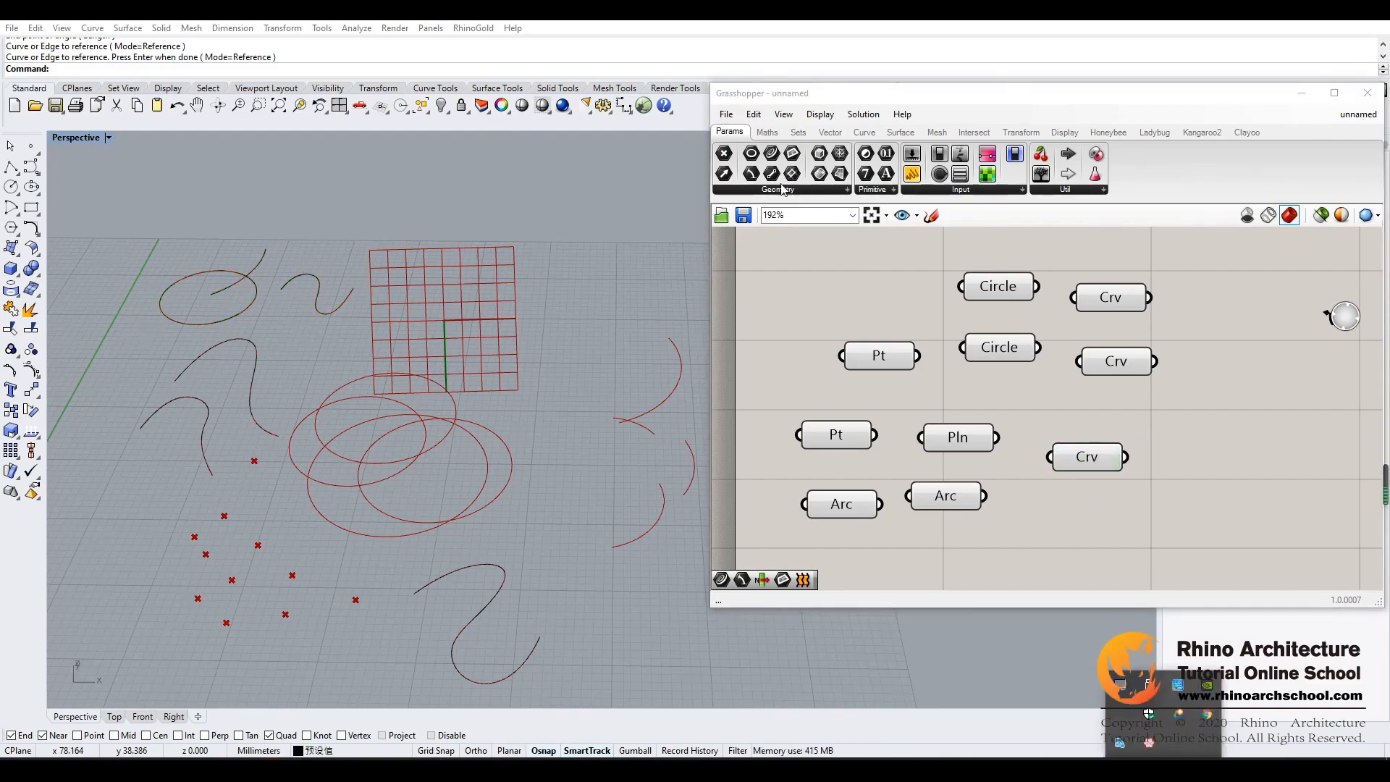
- Add a Line parameter beside the upper Curve parameter and set one short horizontal line in it, just right of the plane's grid
{"action": "left_click", "coordinate": [776, 176]}
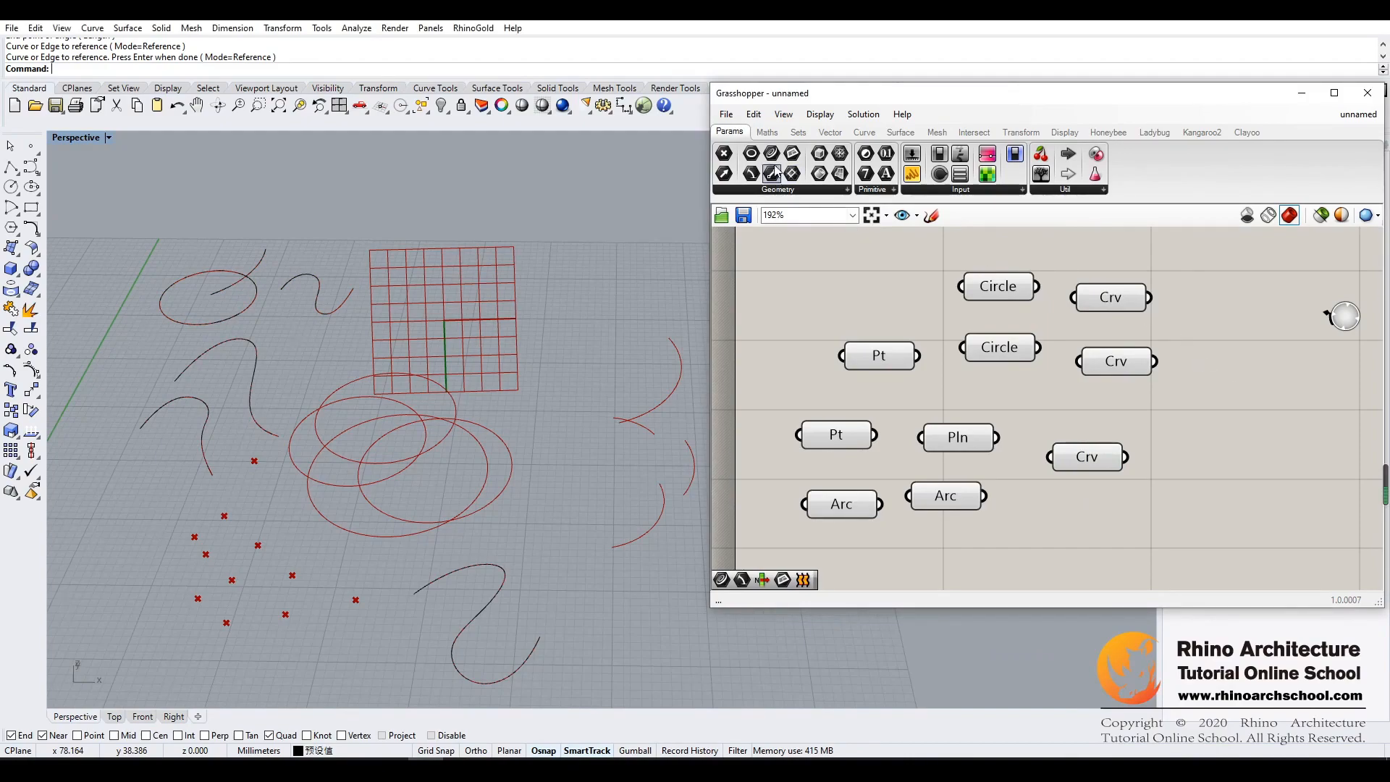
{"action": "left_click_drag", "start_coordinate": [771, 173], "coordinate": [1216, 303]}
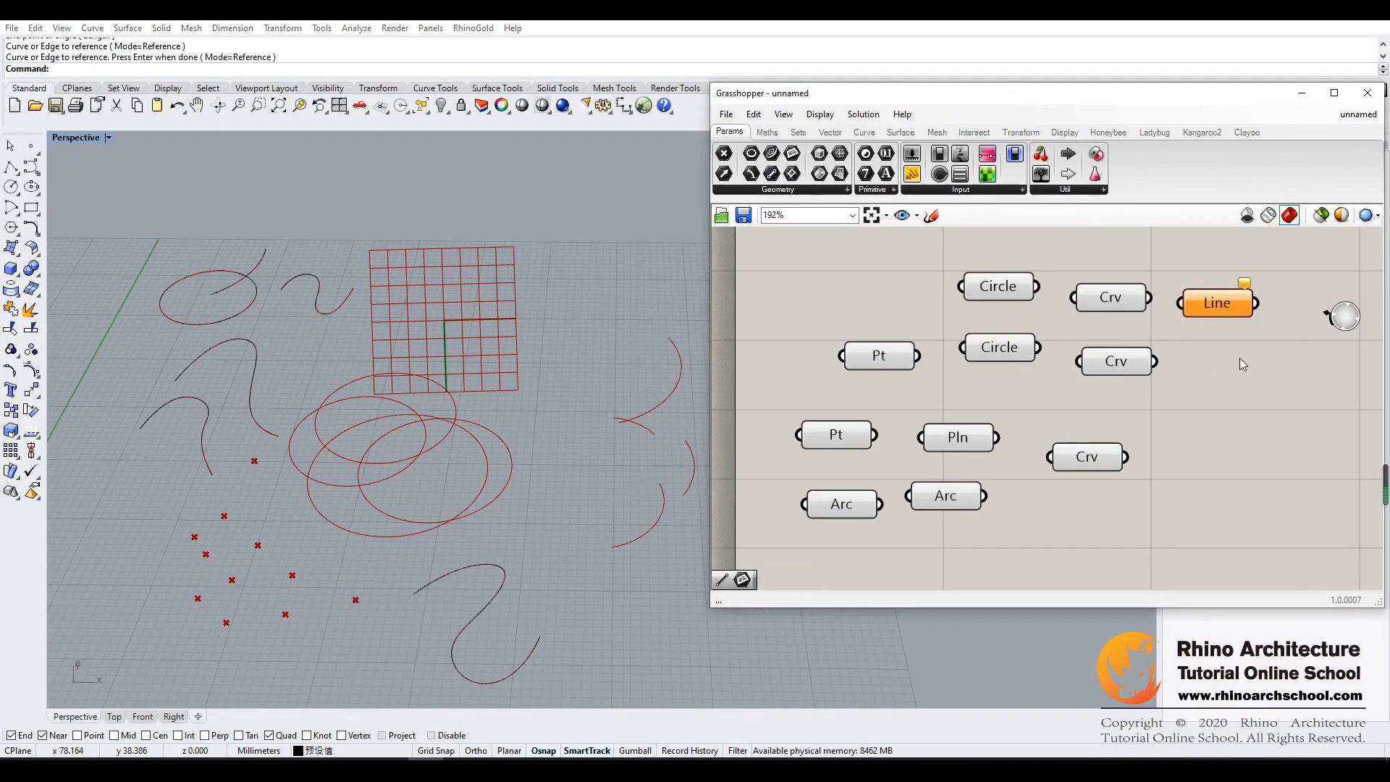
{"action": "right_click", "coordinate": [1217, 315]}
{"action": "left_click", "coordinate": [1242, 492]}
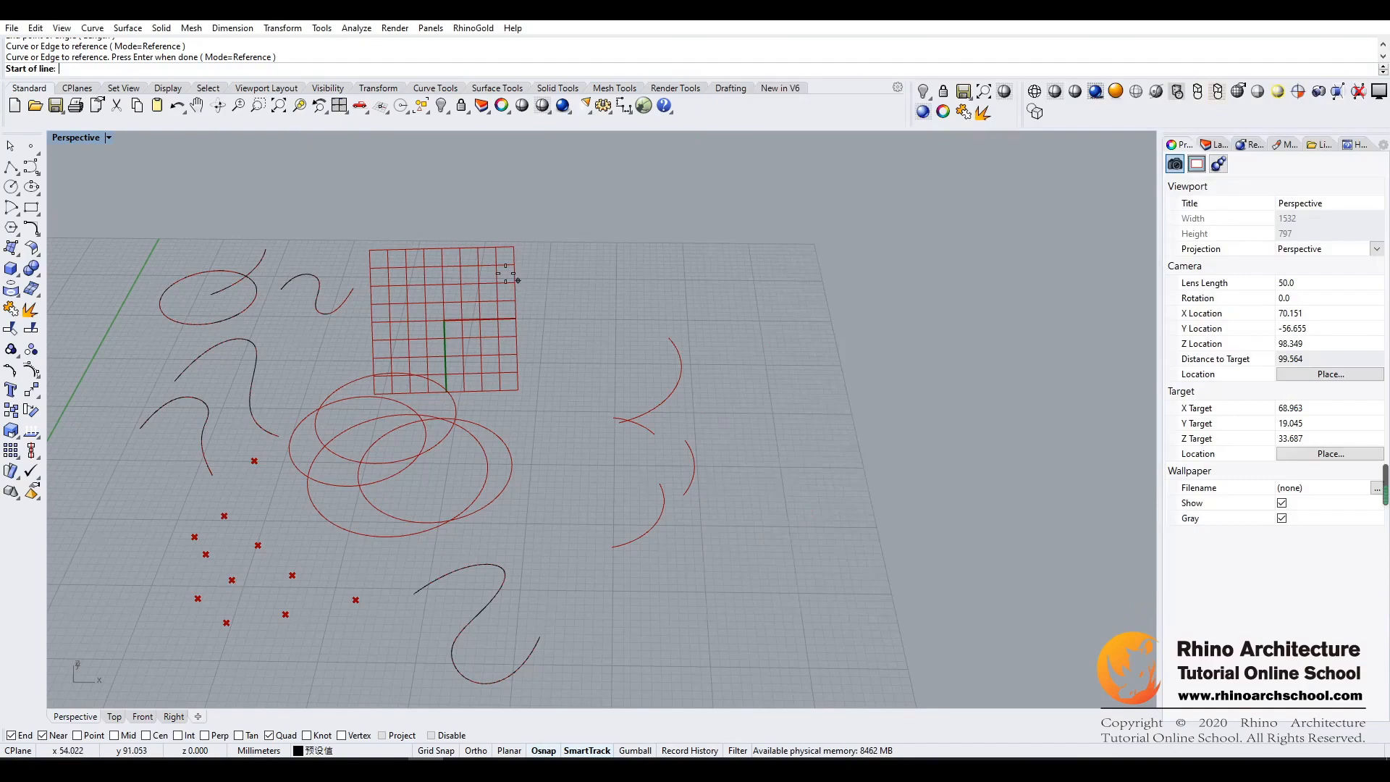
{"action": "left_click", "coordinate": [536, 279]}
{"action": "left_click", "coordinate": [605, 279]}
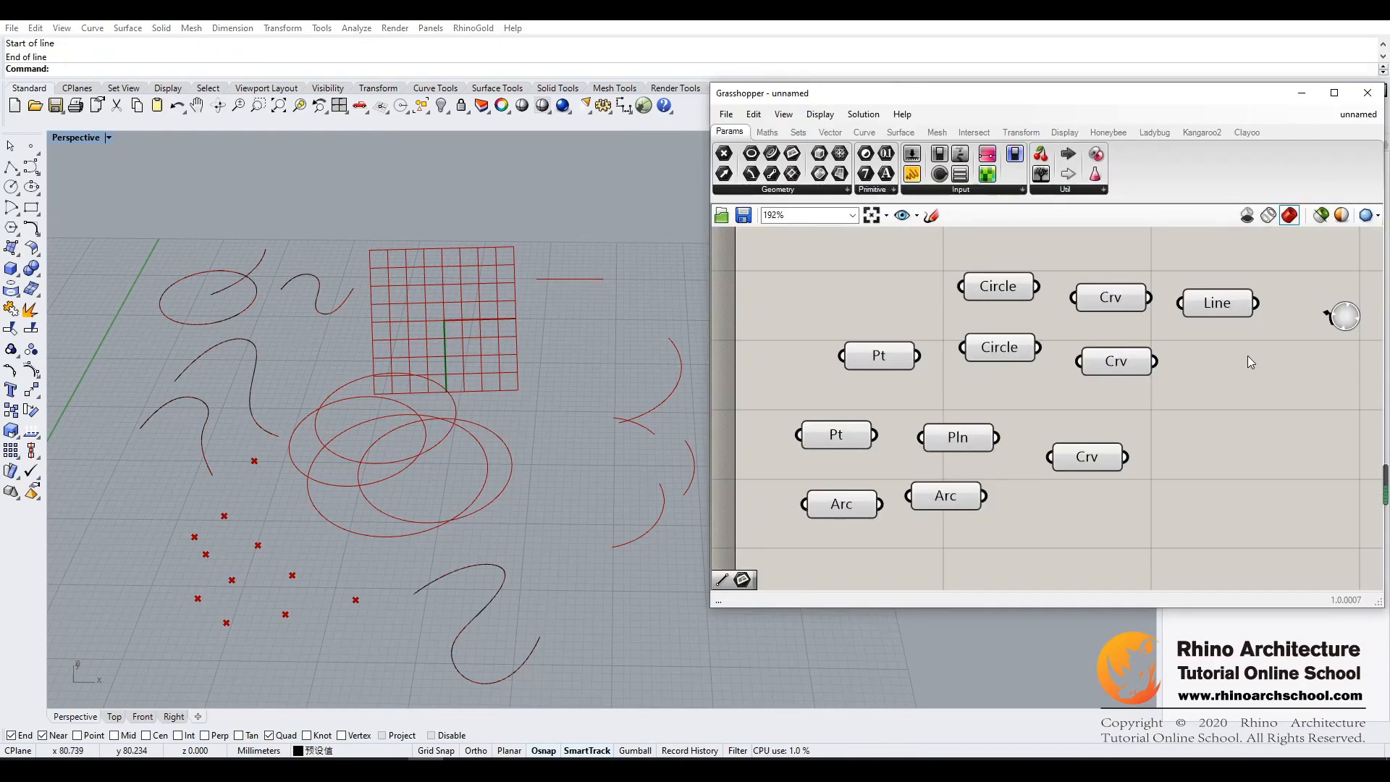
- Add a second Line parameter below the first and set multiple lines in it, with one line drawn just under the existing line
{"action": "left_click_drag", "start_coordinate": [771, 174], "coordinate": [1217, 356]}
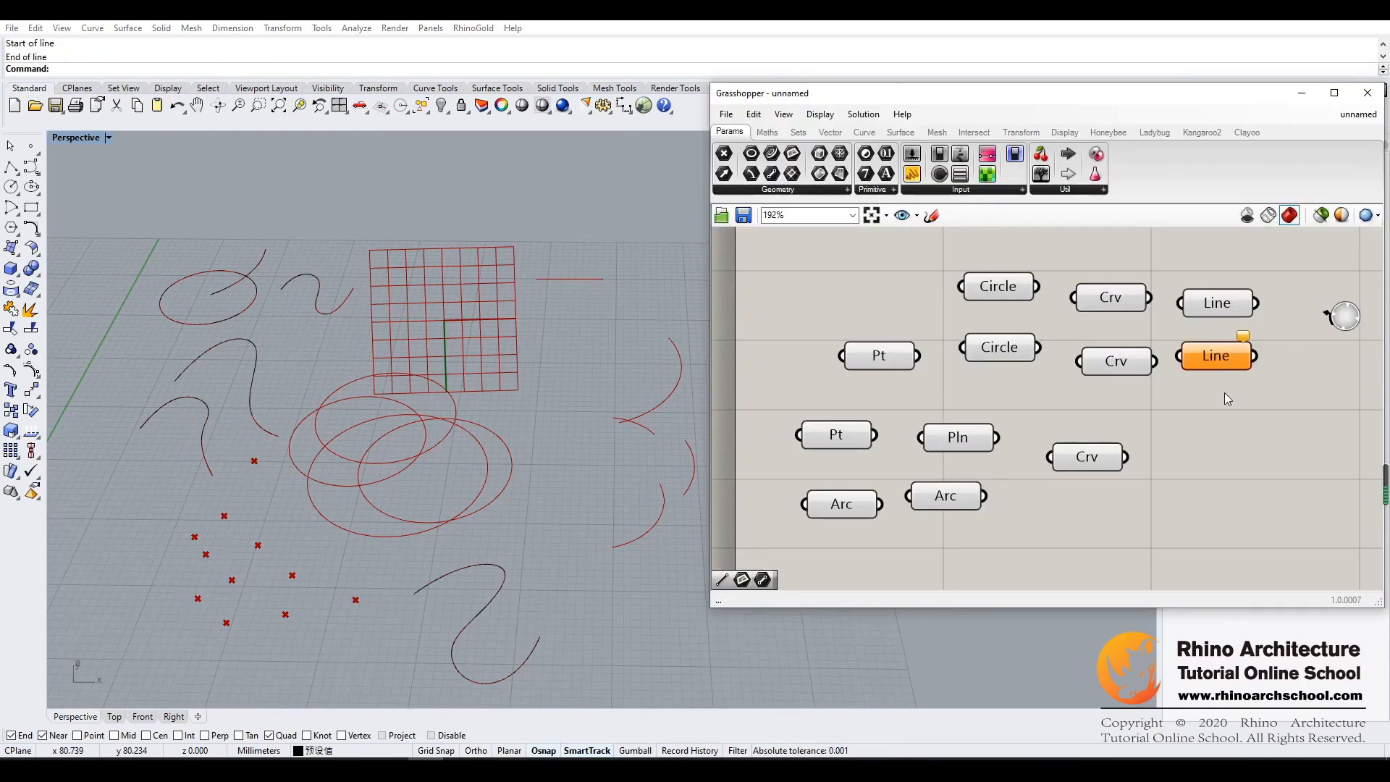
{"action": "right_click", "coordinate": [1221, 357]}
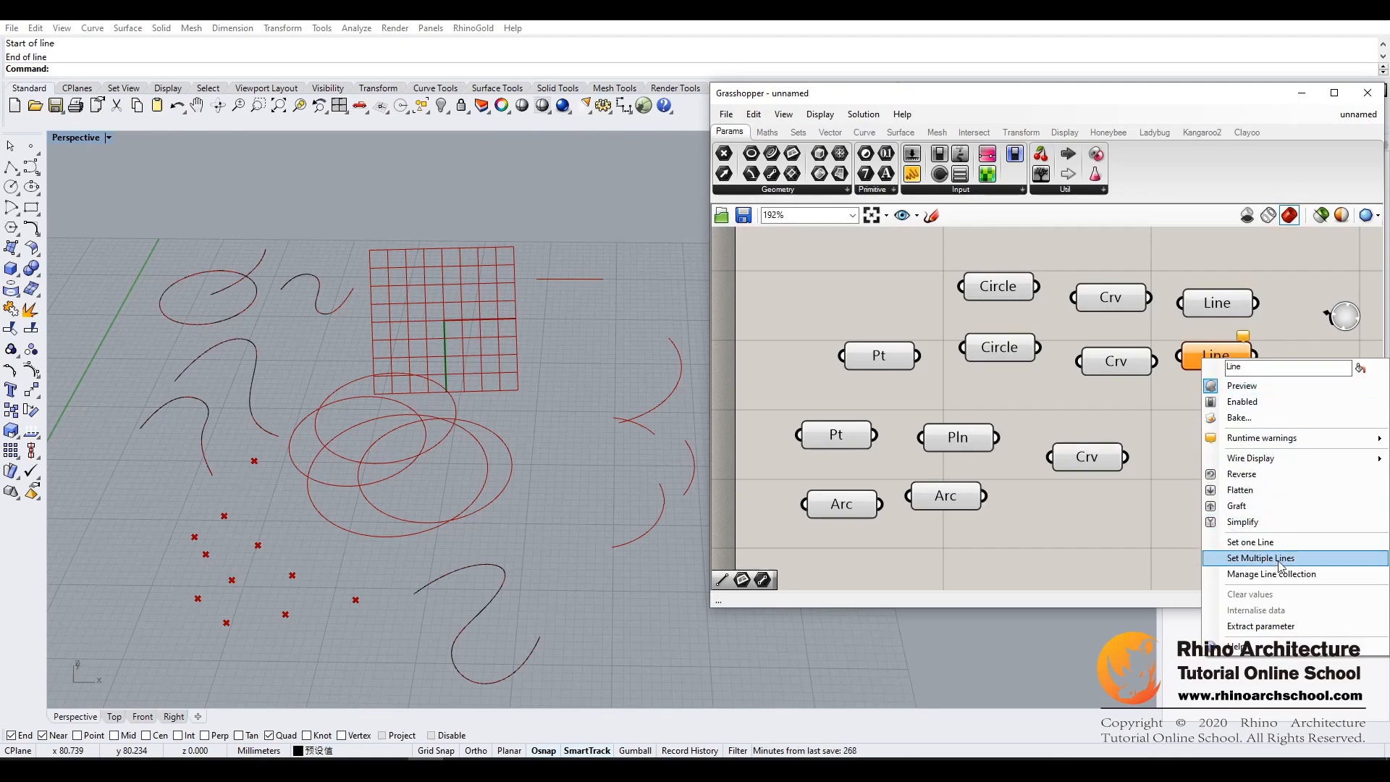
{"action": "left_click", "coordinate": [1253, 559]}
{"action": "left_click", "coordinate": [535, 299]}
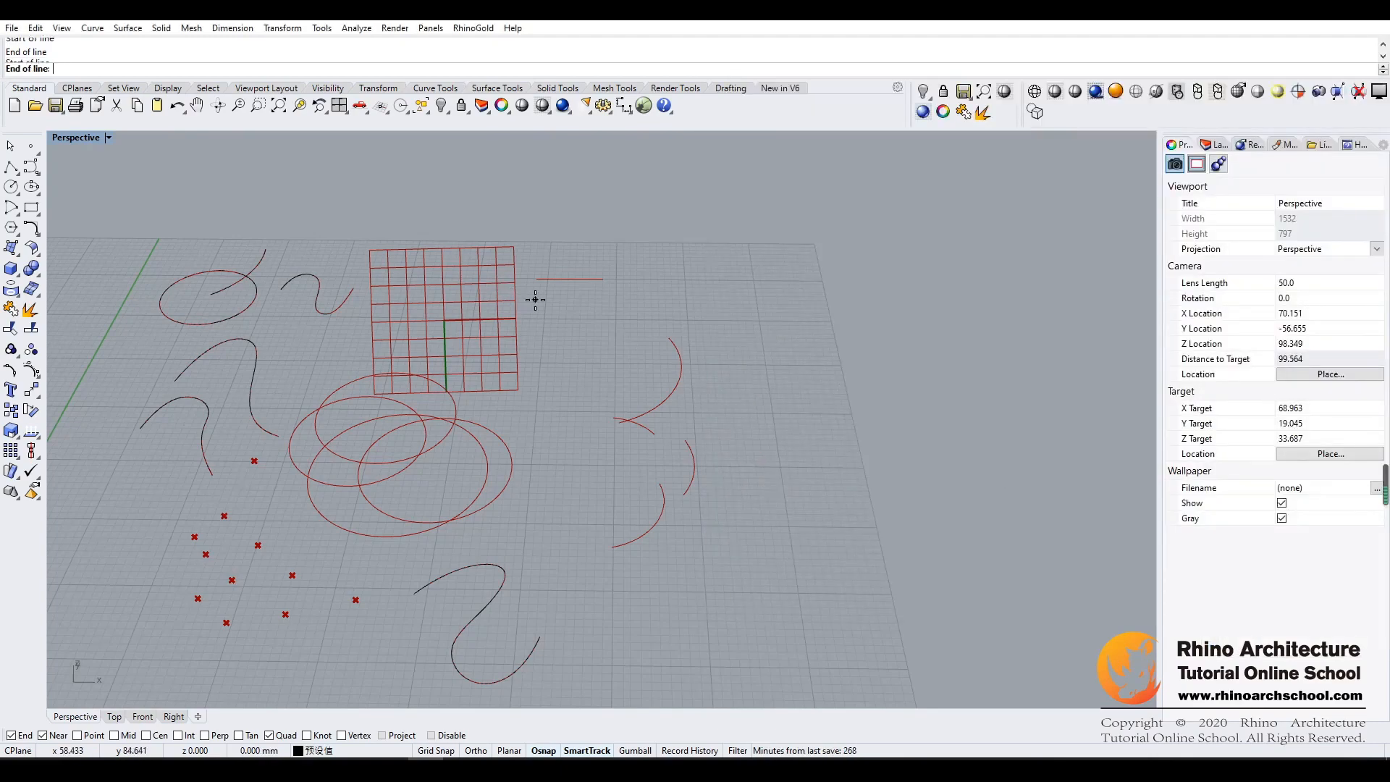
{"action": "left_click", "coordinate": [612, 300]}
{"action": "key", "text": "Return"}
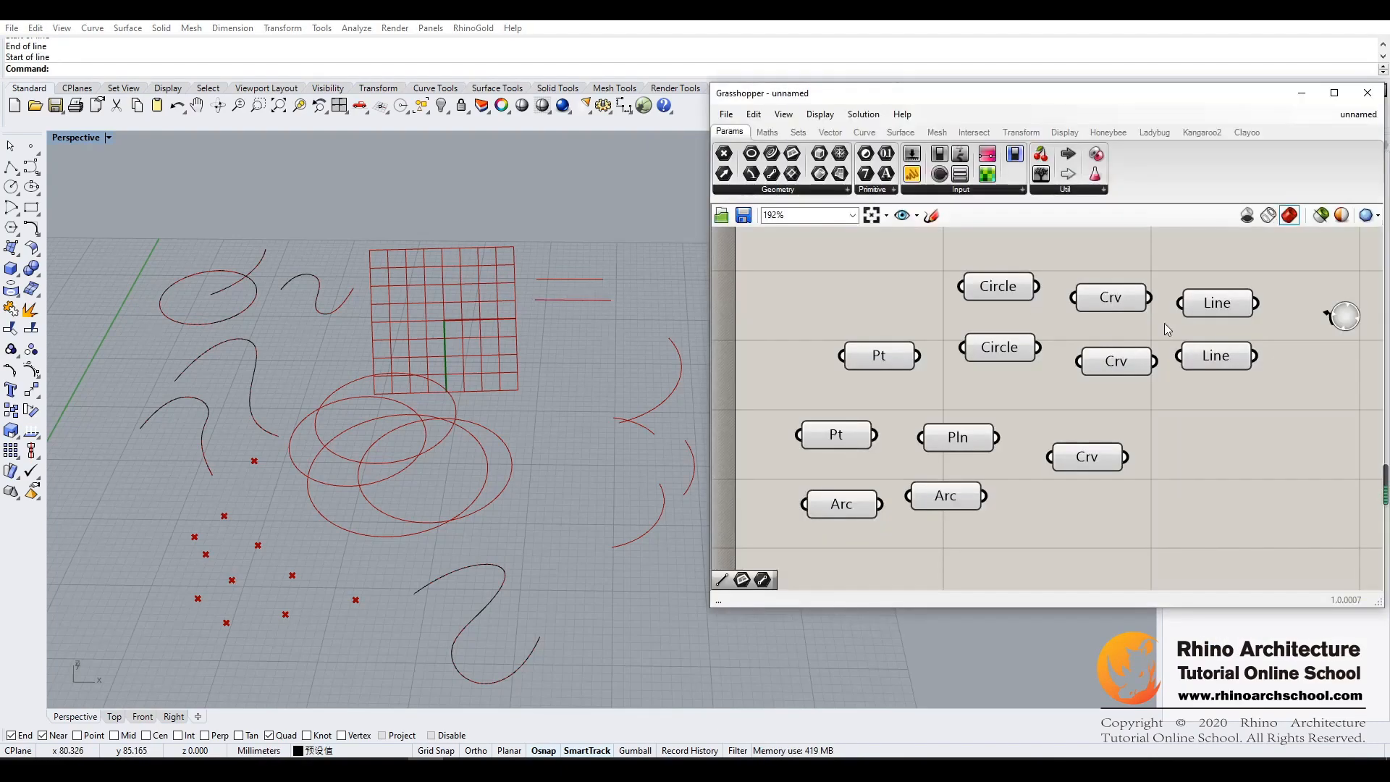
- Group the two Point parameters and one Arc in a first column and the Plane and both Circle parameters in a second column
{"action": "left_click_drag", "start_coordinate": [1090, 456], "coordinate": [1041, 400]}
{"action": "left_click_drag", "start_coordinate": [878, 350], "coordinate": [796, 284]}
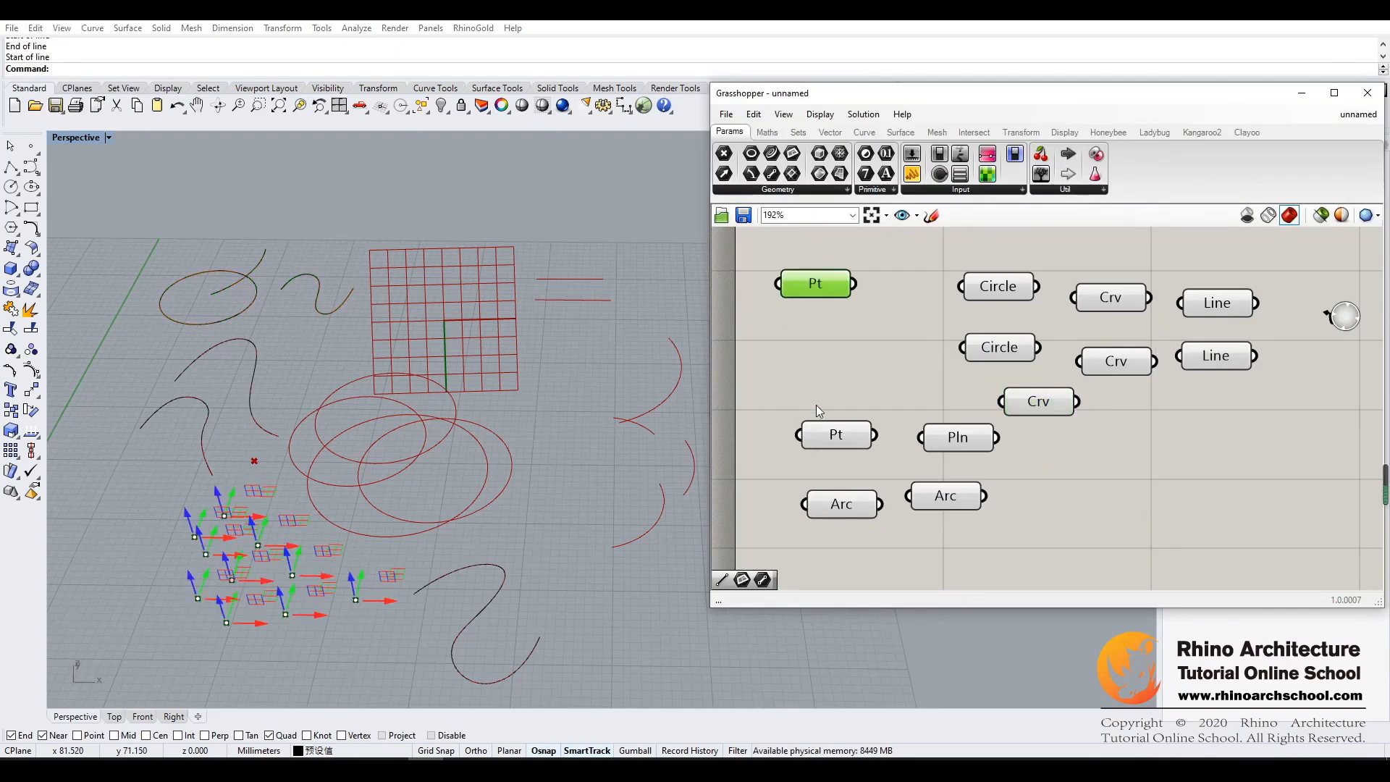
{"action": "left_click_drag", "start_coordinate": [825, 430], "coordinate": [806, 326]}
{"action": "left_click_drag", "start_coordinate": [840, 506], "coordinate": [814, 384]}
{"action": "left_click", "coordinate": [941, 436]}
{"action": "left_click_drag", "start_coordinate": [941, 436], "coordinate": [899, 284]}
{"action": "left_click_drag", "start_coordinate": [992, 288], "coordinate": [905, 337]}
{"action": "left_click_drag", "start_coordinate": [988, 350], "coordinate": [915, 375]}
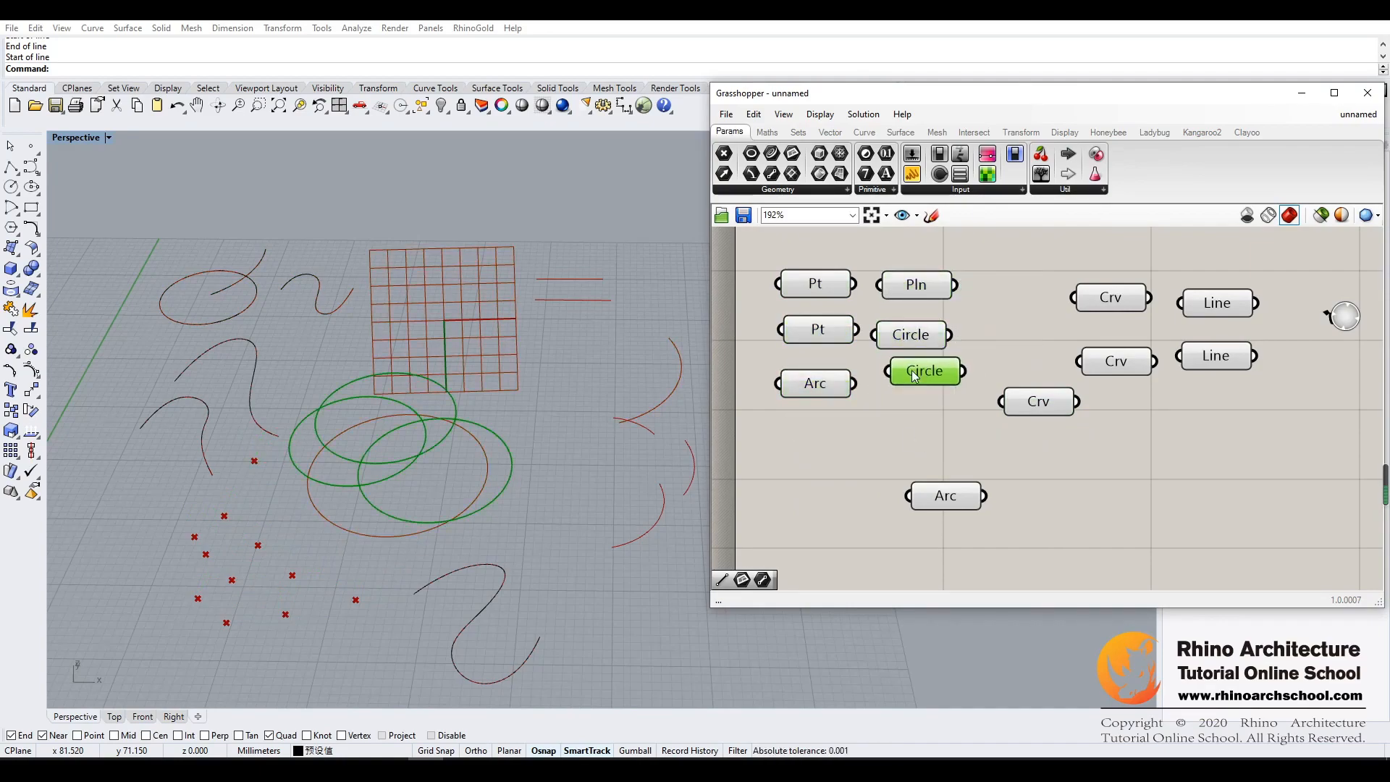
- Line up the remaining Arc, the three Curve and the two Line parameters in compact columns beside the Plane and Circle parameters
{"action": "left_click_drag", "start_coordinate": [944, 498], "coordinate": [1002, 292]}
{"action": "left_click_drag", "start_coordinate": [1055, 396], "coordinate": [1028, 322]}
{"action": "left_click_drag", "start_coordinate": [1113, 304], "coordinate": [1105, 291]}
{"action": "left_click_drag", "start_coordinate": [1113, 345], "coordinate": [1097, 321]}
{"action": "left_click_drag", "start_coordinate": [1220, 318], "coordinate": [1206, 305]}
{"action": "left_click_drag", "start_coordinate": [1207, 355], "coordinate": [1193, 325]}
{"action": "left_click", "coordinate": [1134, 419]}
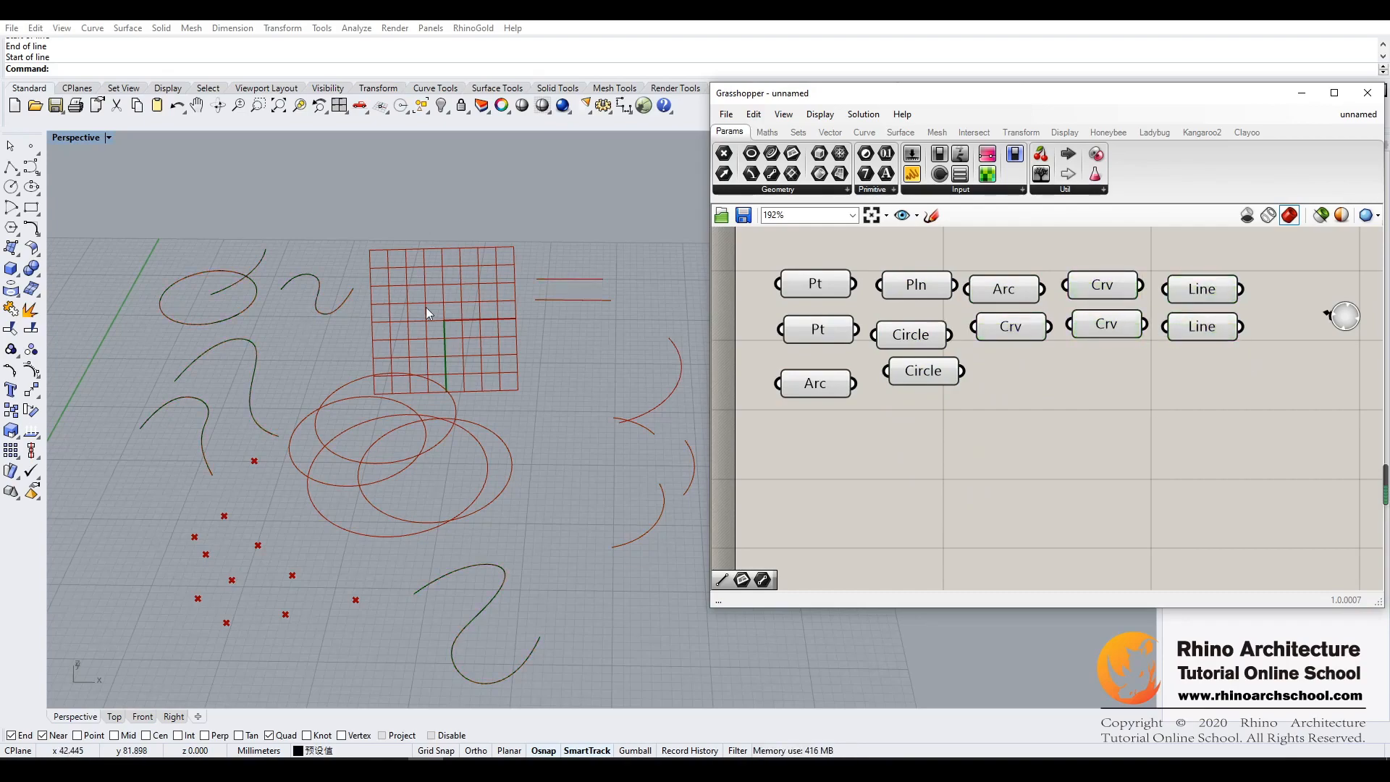
- Add a Plane parameter in the free canvas area and set one plane by origin, X-axis and Y-axis directions over the small arcs
{"action": "left_click_drag", "start_coordinate": [792, 165], "coordinate": [839, 462]}
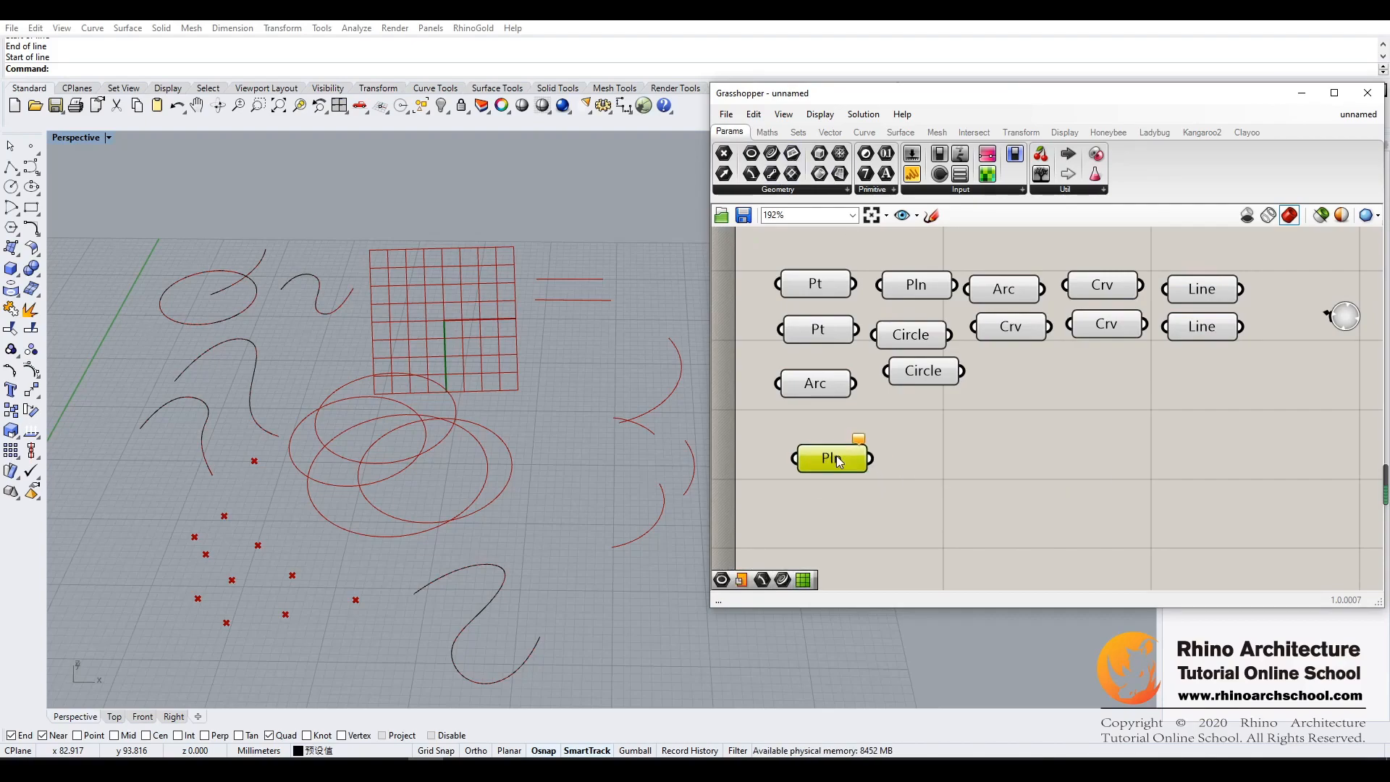
{"action": "scroll", "coordinate": [567, 466], "scroll_direction": "down", "scroll_amount": 5}
{"action": "scroll", "coordinate": [567, 466], "scroll_direction": "up", "scroll_amount": 5}
{"action": "right_click_drag", "start_coordinate": [567, 466], "coordinate": [695, 474]}
{"action": "right_click", "coordinate": [832, 458]}
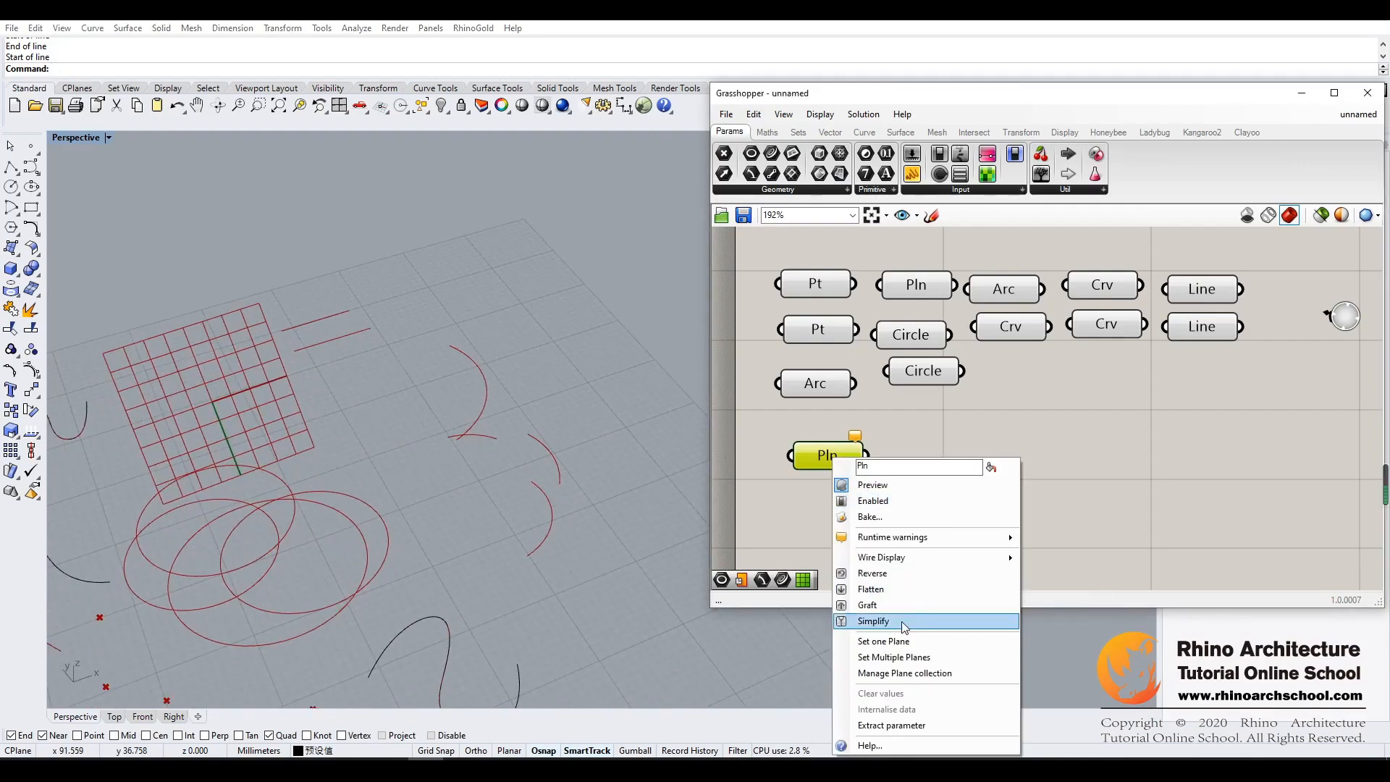
{"action": "left_click", "coordinate": [904, 642]}
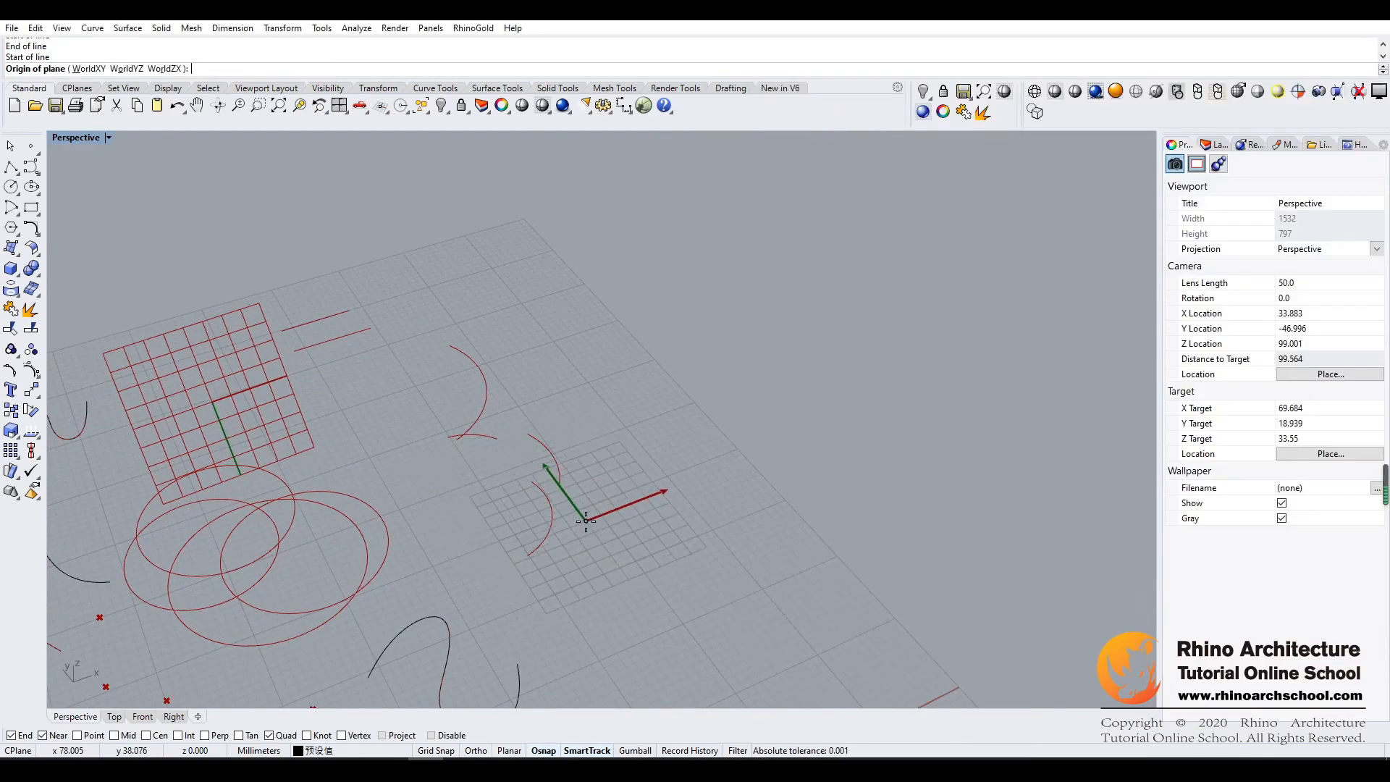
{"action": "left_click", "coordinate": [525, 506]}
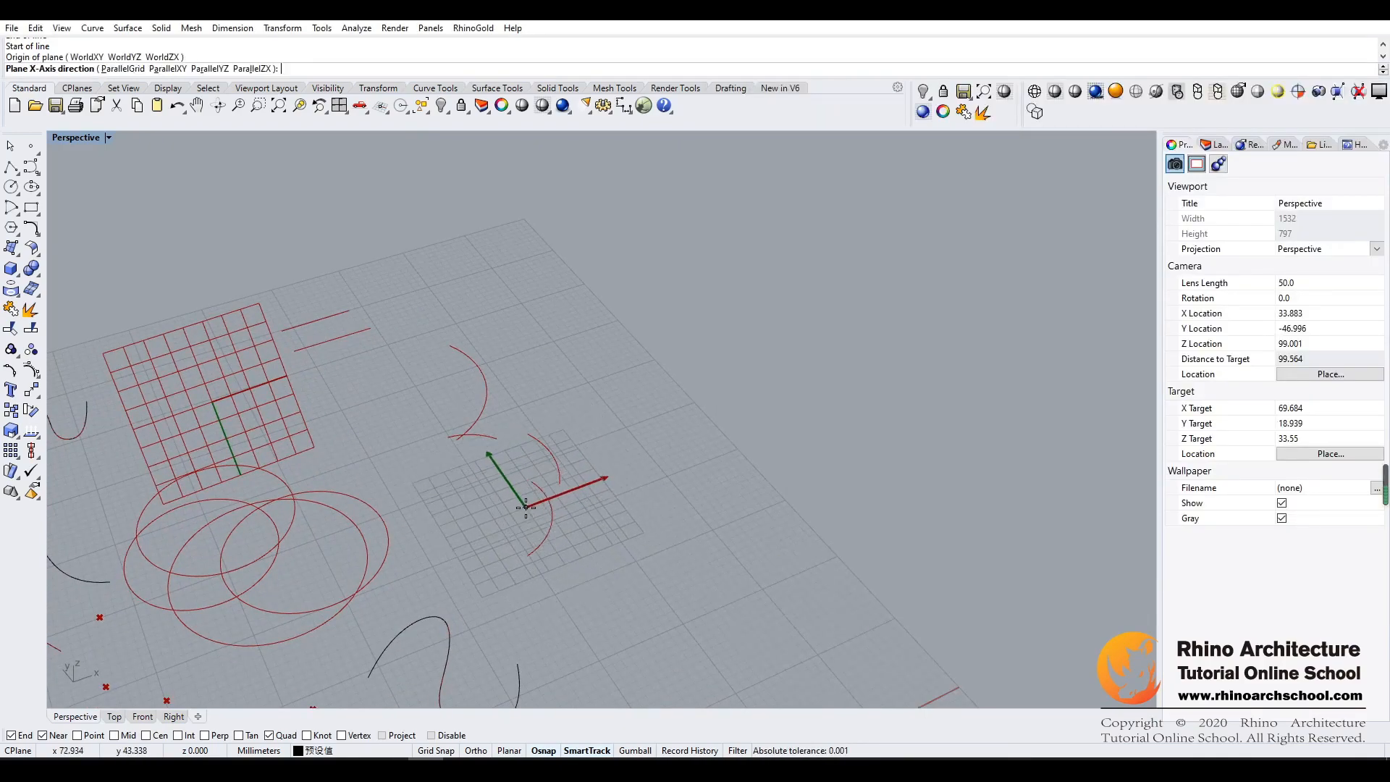
{"action": "left_click", "coordinate": [631, 467]}
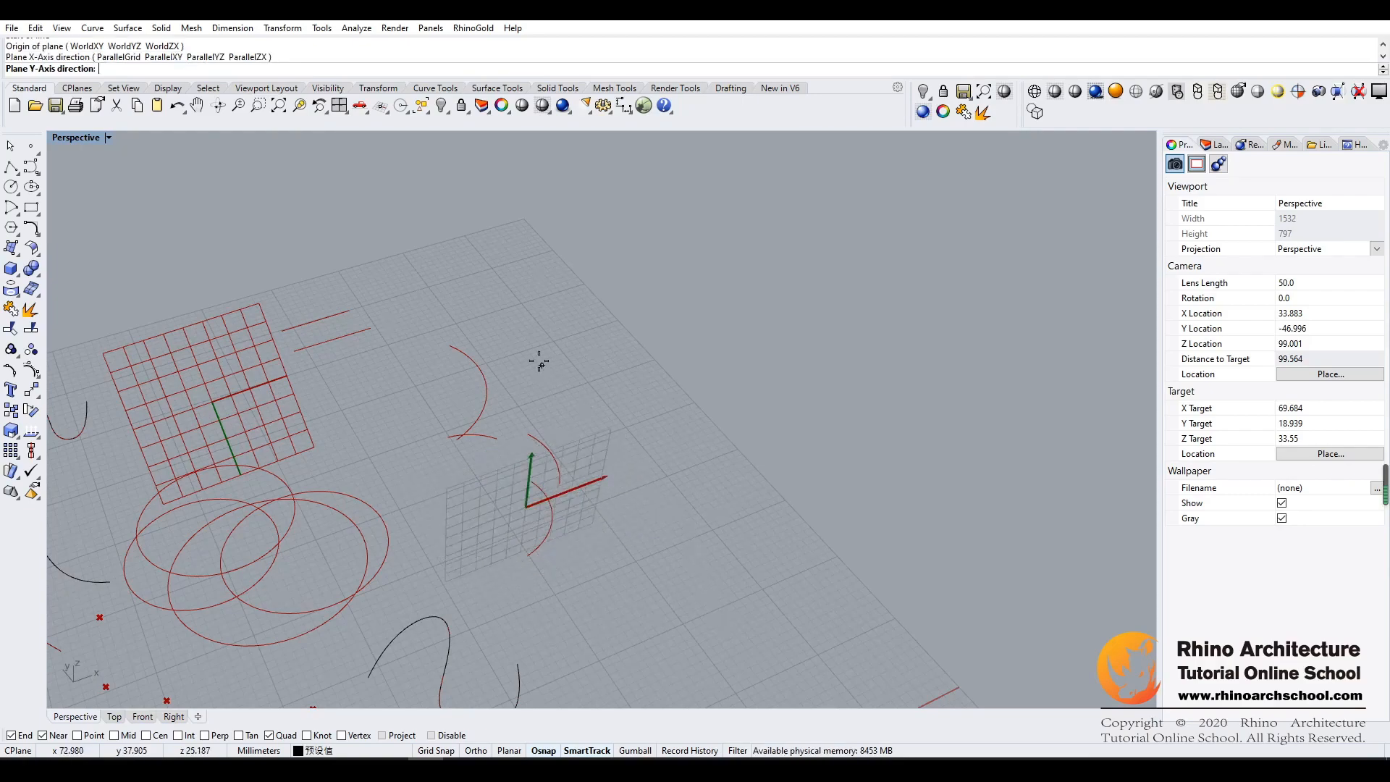
{"action": "left_click", "coordinate": [443, 285]}
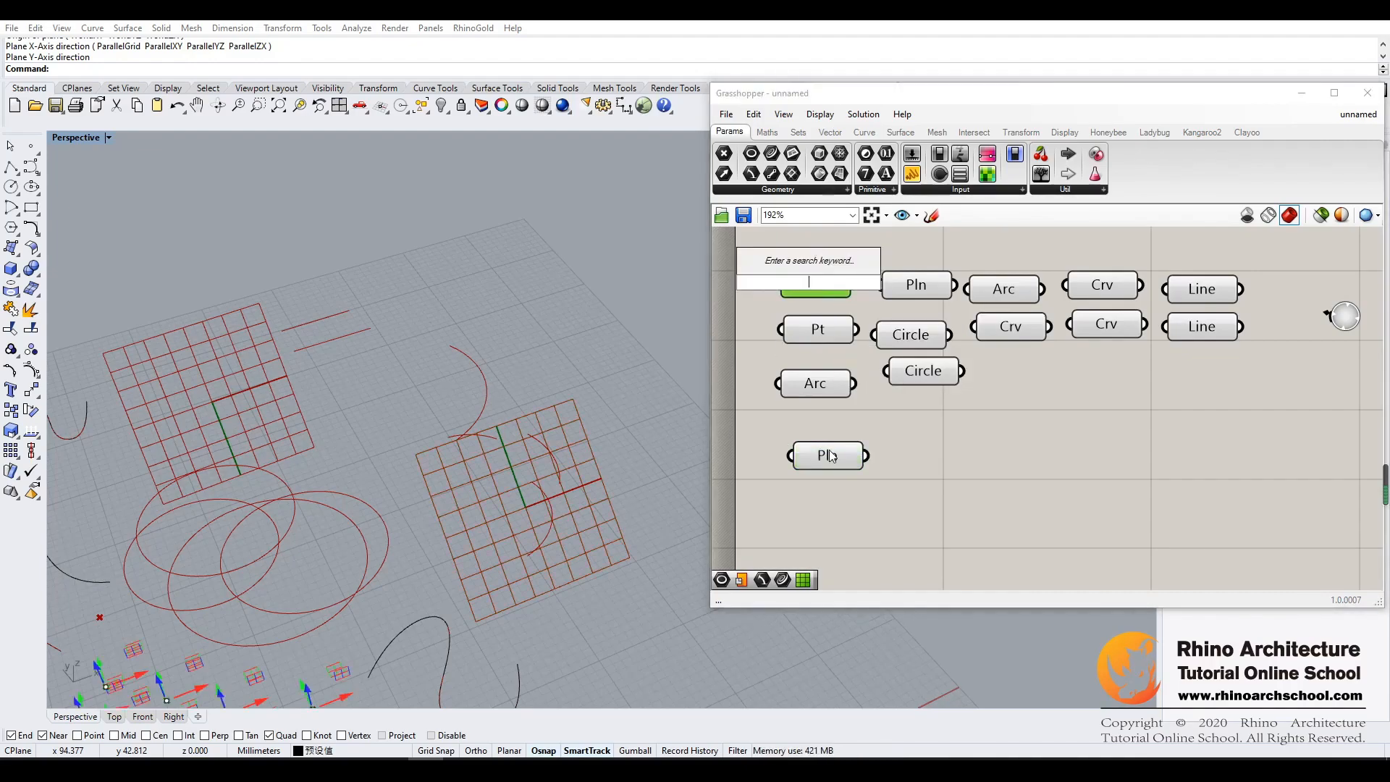
- Select the new Plane parameter to highlight its plane in the viewport, and shift the parameter slightly within the free canvas area
{"action": "double_click", "coordinate": [831, 332]}
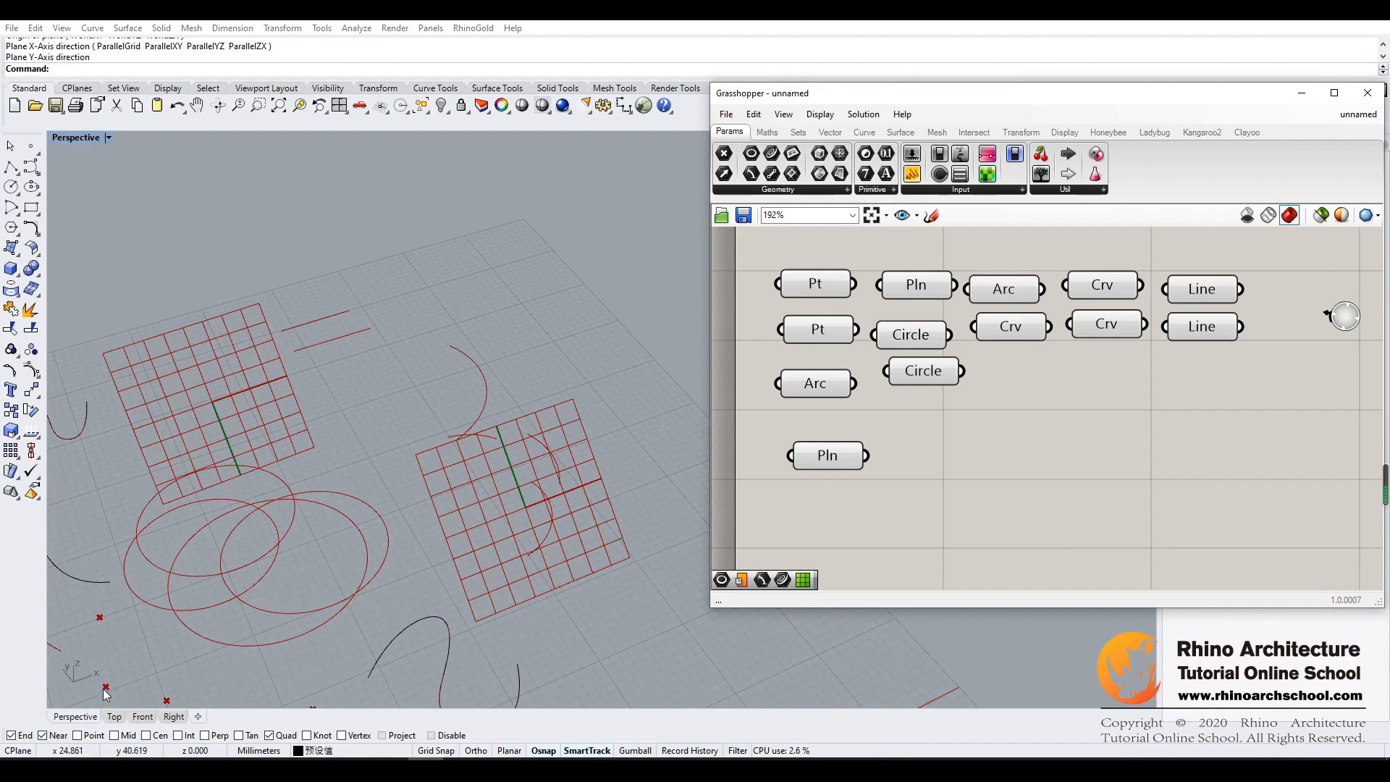
{"action": "left_click_drag", "start_coordinate": [843, 455], "coordinate": [877, 469]}
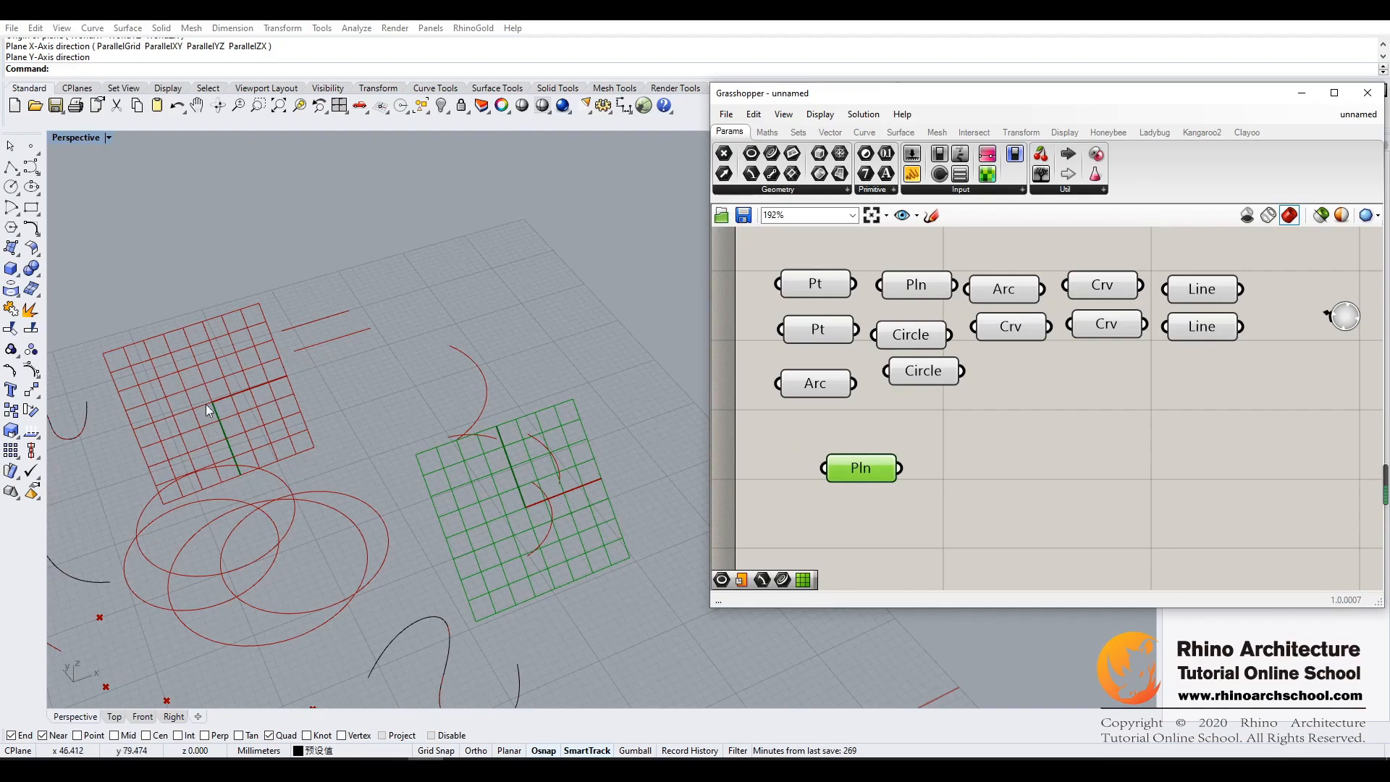
{"action": "left_click", "coordinate": [911, 530]}
{"action": "left_click_drag", "start_coordinate": [859, 481], "coordinate": [857, 482]}
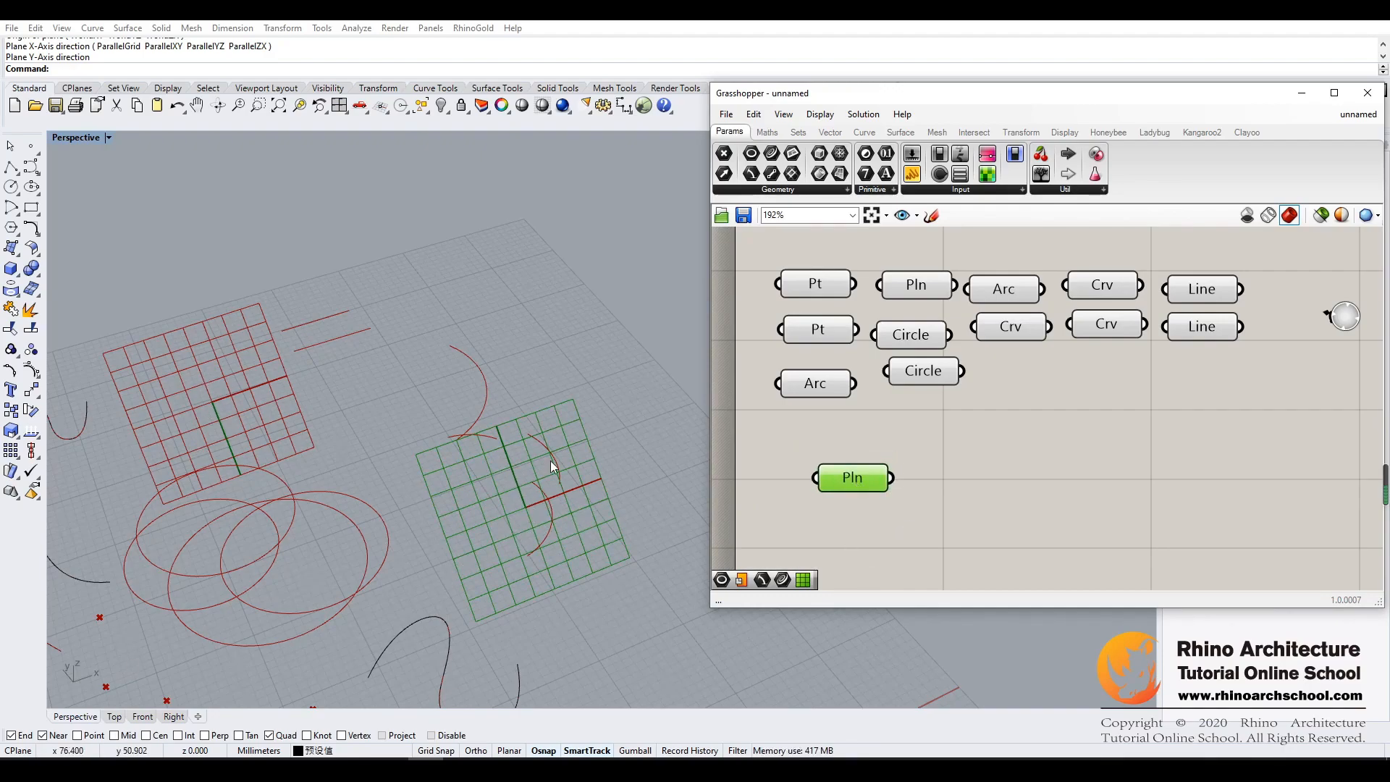
{"action": "left_click_drag", "start_coordinate": [862, 481], "coordinate": [888, 476]}
{"action": "left_click", "coordinate": [996, 462]}
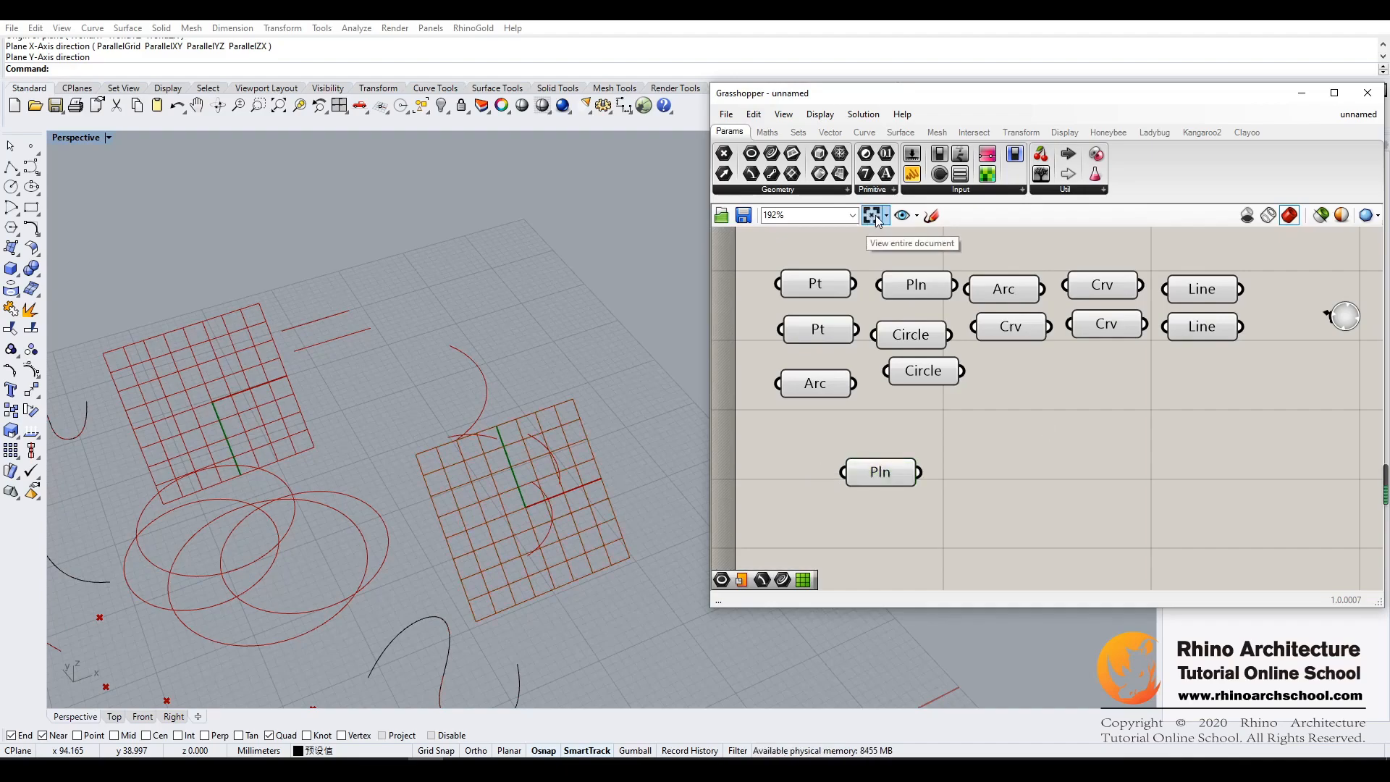
- Add a Circle component with plane and radius inputs beside the new Plane parameter, and connect the plane to its P input
{"action": "left_click", "coordinate": [864, 131]}
{"action": "left_click_drag", "start_coordinate": [938, 158], "coordinate": [975, 217]}
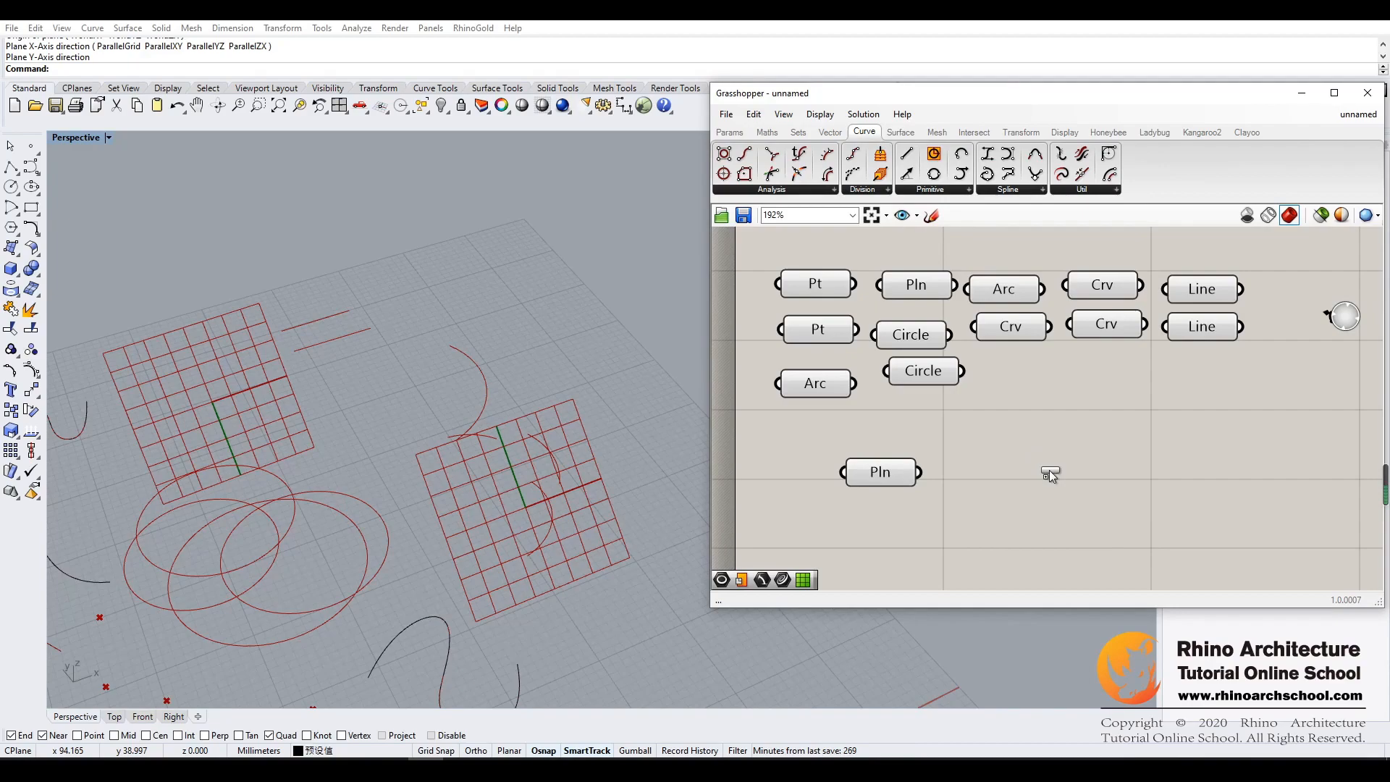
{"action": "mouse_move", "coordinate": [1077, 467]}
{"action": "left_mouse_down"}
{"action": "mouse_move", "coordinate": [1089, 466]}
{"action": "mouse_move", "coordinate": [1052, 467]}
{"action": "left_mouse_up"}
{"action": "left_click_drag", "start_coordinate": [891, 476], "coordinate": [900, 471]}
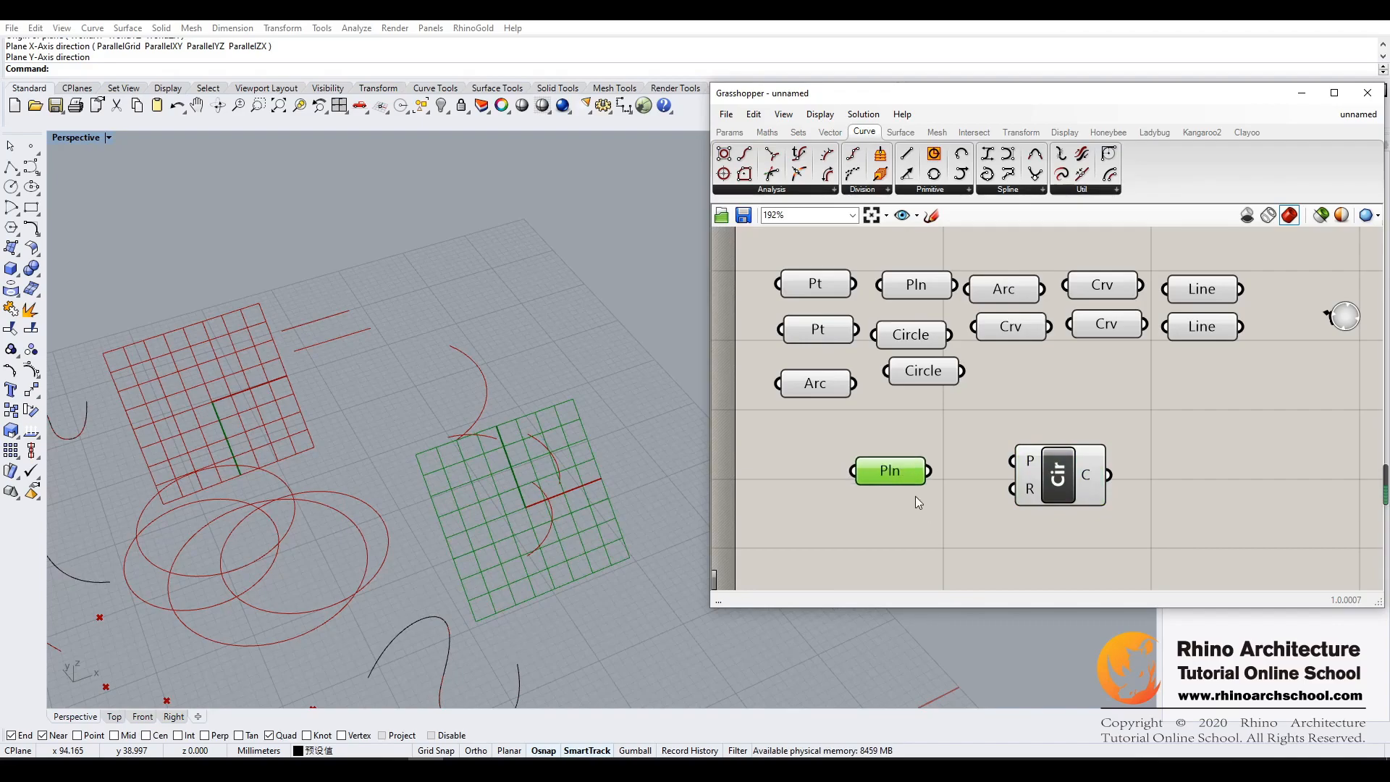
{"action": "left_click_drag", "start_coordinate": [939, 478], "coordinate": [1012, 462]}
- Examine the circle at the new plane's origin from several viewing angles in the Perspective viewport
{"action": "scroll", "coordinate": [524, 508], "scroll_direction": "up", "scroll_amount": 6}
{"action": "right_click_drag", "start_coordinate": [526, 517], "coordinate": [532, 516]}
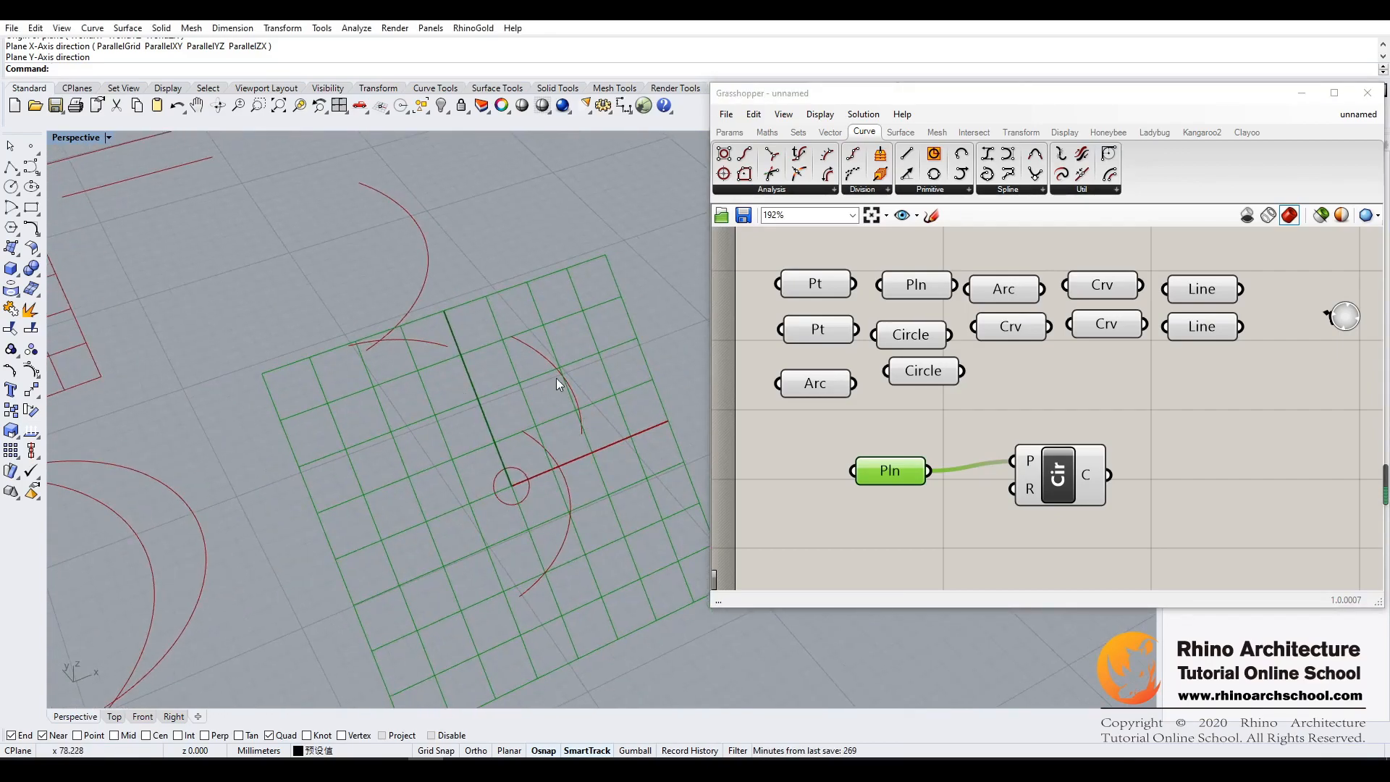
{"action": "right_click_drag", "start_coordinate": [614, 477], "coordinate": [494, 497]}
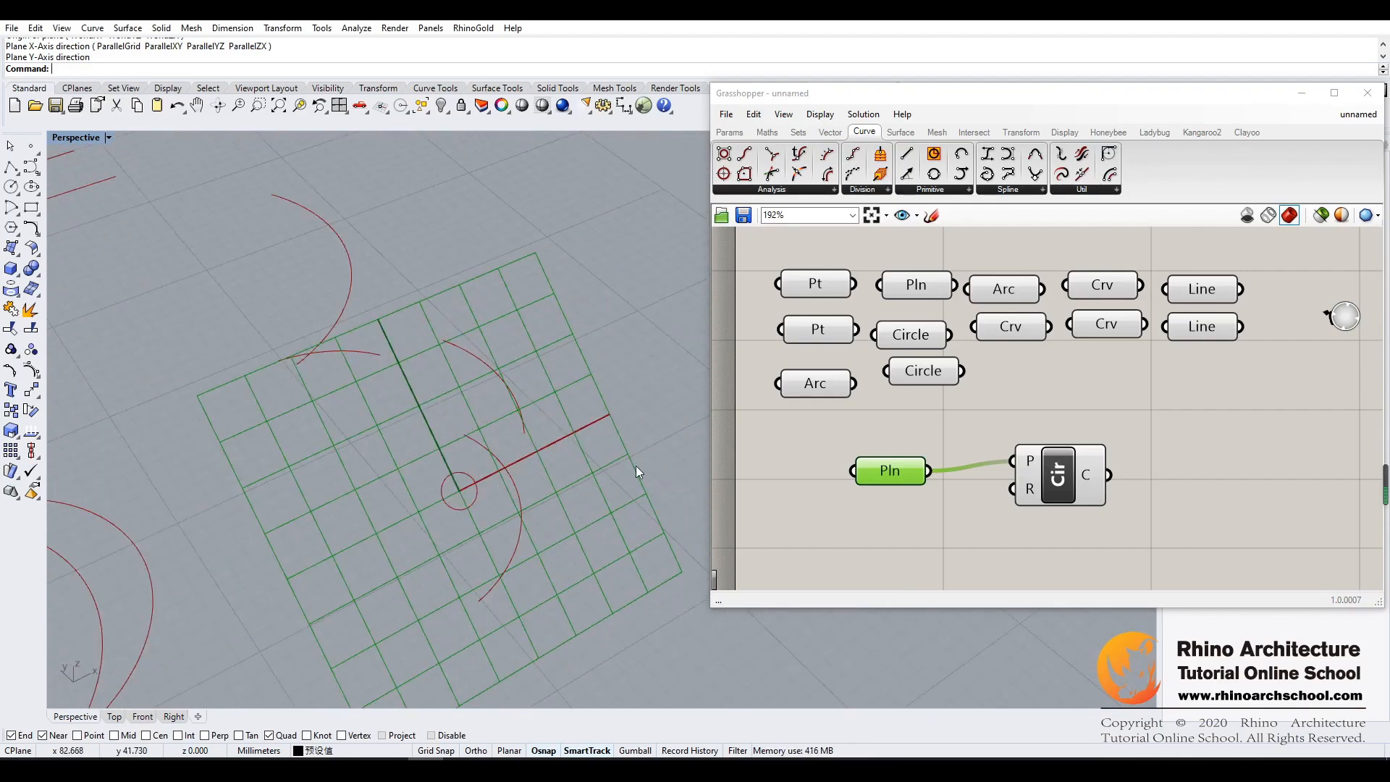
{"action": "right_click_drag", "start_coordinate": [540, 419], "coordinate": [61, 311]}
{"action": "mouse_move", "coordinate": [186, 350]}
{"action": "right_mouse_down", "text": "shift"}
{"action": "mouse_move", "coordinate": [391, 420]}
{"action": "mouse_move", "coordinate": [384, 403]}
{"action": "mouse_move", "coordinate": [436, 462]}
{"action": "mouse_move", "coordinate": [642, 562]}
{"action": "right_mouse_up", "text": "shift"}
{"action": "right_click_drag", "start_coordinate": [423, 460], "coordinate": [484, 484], "text": "shift"}
{"action": "mouse_move", "coordinate": [484, 483]}
{"action": "right_mouse_down"}
{"action": "mouse_move", "coordinate": [422, 444]}
{"action": "mouse_move", "coordinate": [521, 524]}
{"action": "right_mouse_up"}
{"action": "right_click_drag", "start_coordinate": [444, 472], "coordinate": [522, 522], "text": "shift"}
{"action": "right_click_drag", "start_coordinate": [523, 521], "coordinate": [440, 454]}
{"action": "right_click_drag", "start_coordinate": [329, 434], "coordinate": [427, 463]}
{"action": "right_click_drag", "start_coordinate": [427, 463], "coordinate": [605, 531], "text": "shift"}
{"action": "right_click_drag", "start_coordinate": [330, 387], "coordinate": [370, 363], "text": "shift"}
{"action": "right_click_drag", "start_coordinate": [383, 430], "coordinate": [405, 394], "text": "shift"}
{"action": "mouse_move", "coordinate": [493, 467]}
{"action": "right_mouse_down"}
{"action": "mouse_move", "coordinate": [447, 425]}
{"action": "mouse_move", "coordinate": [476, 459]}
{"action": "right_mouse_up"}
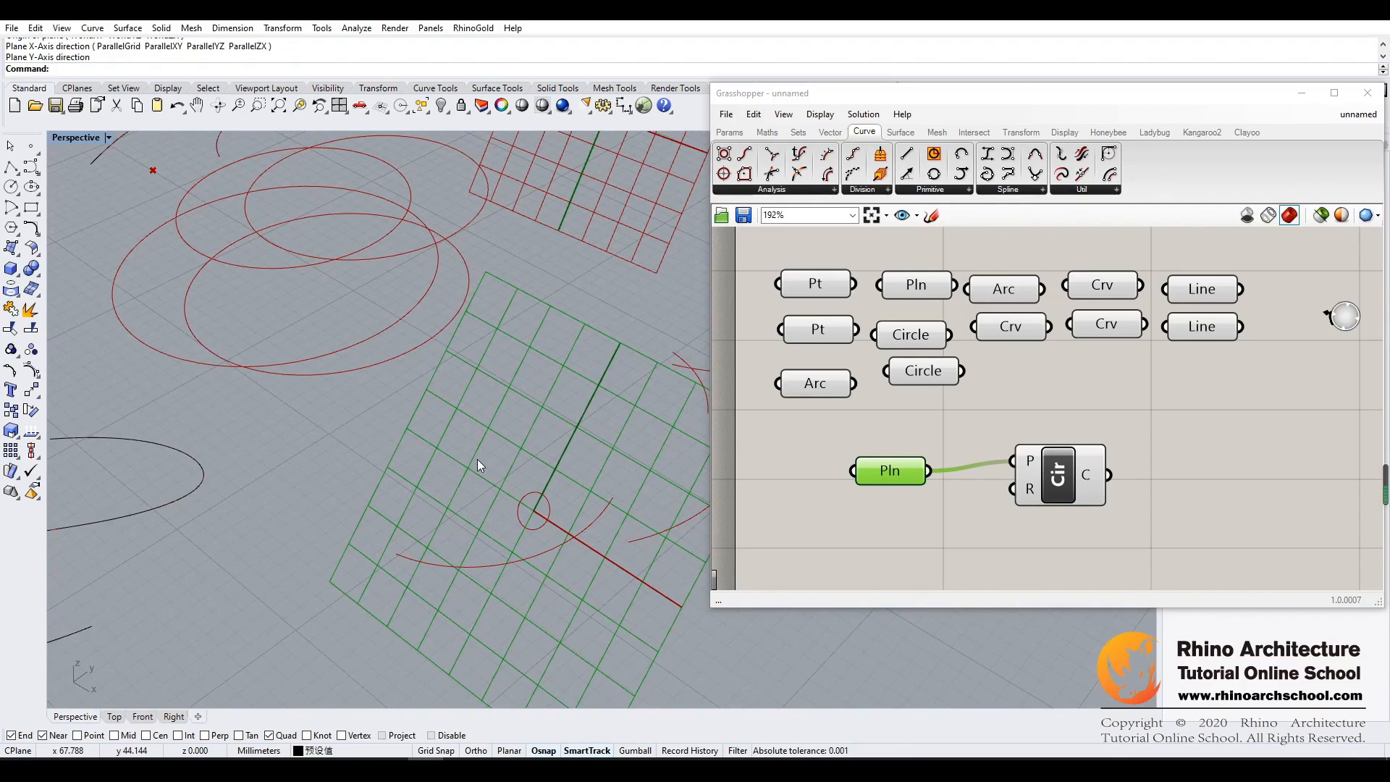
{"action": "left_click", "coordinate": [991, 552]}
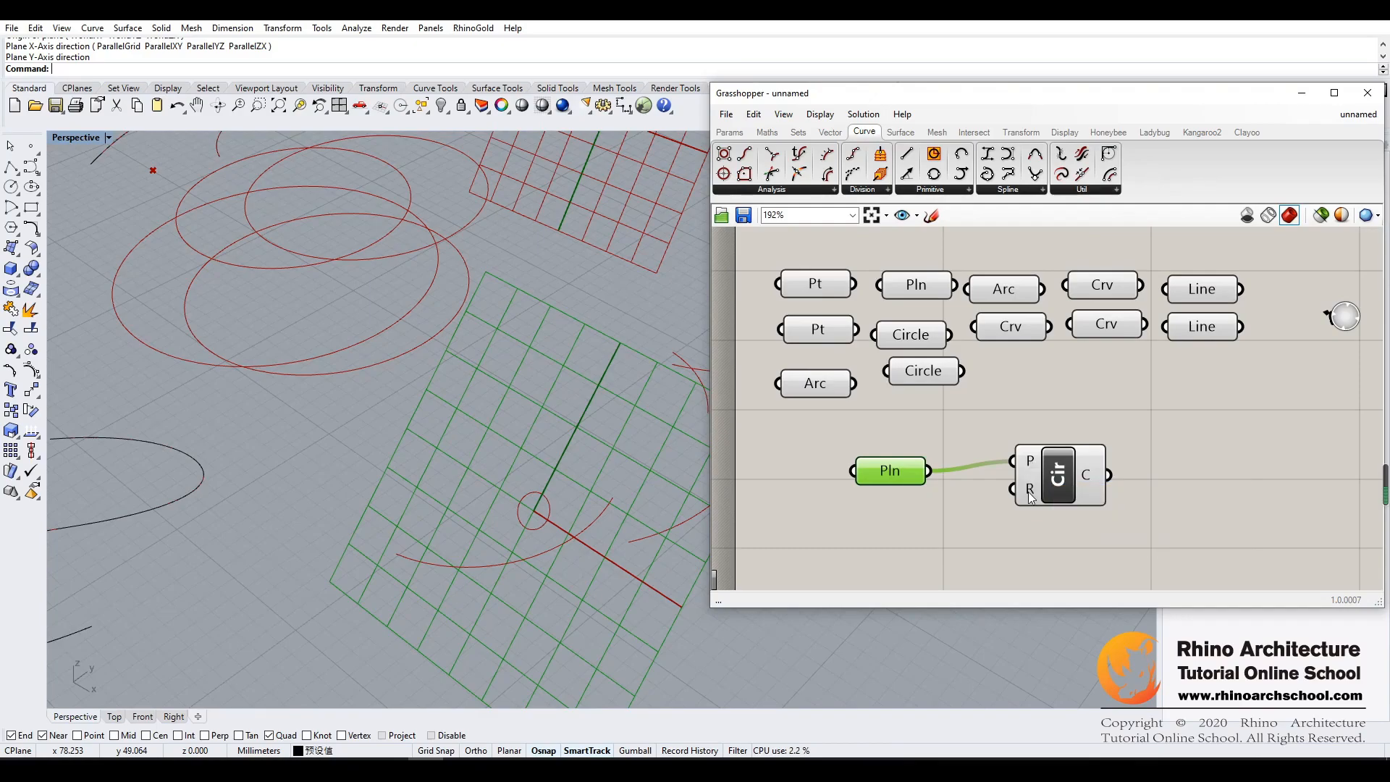
- Read the description and the help page of the Circle component's Radius input, and close the help
{"action": "mouse_move", "coordinate": [1033, 494]}
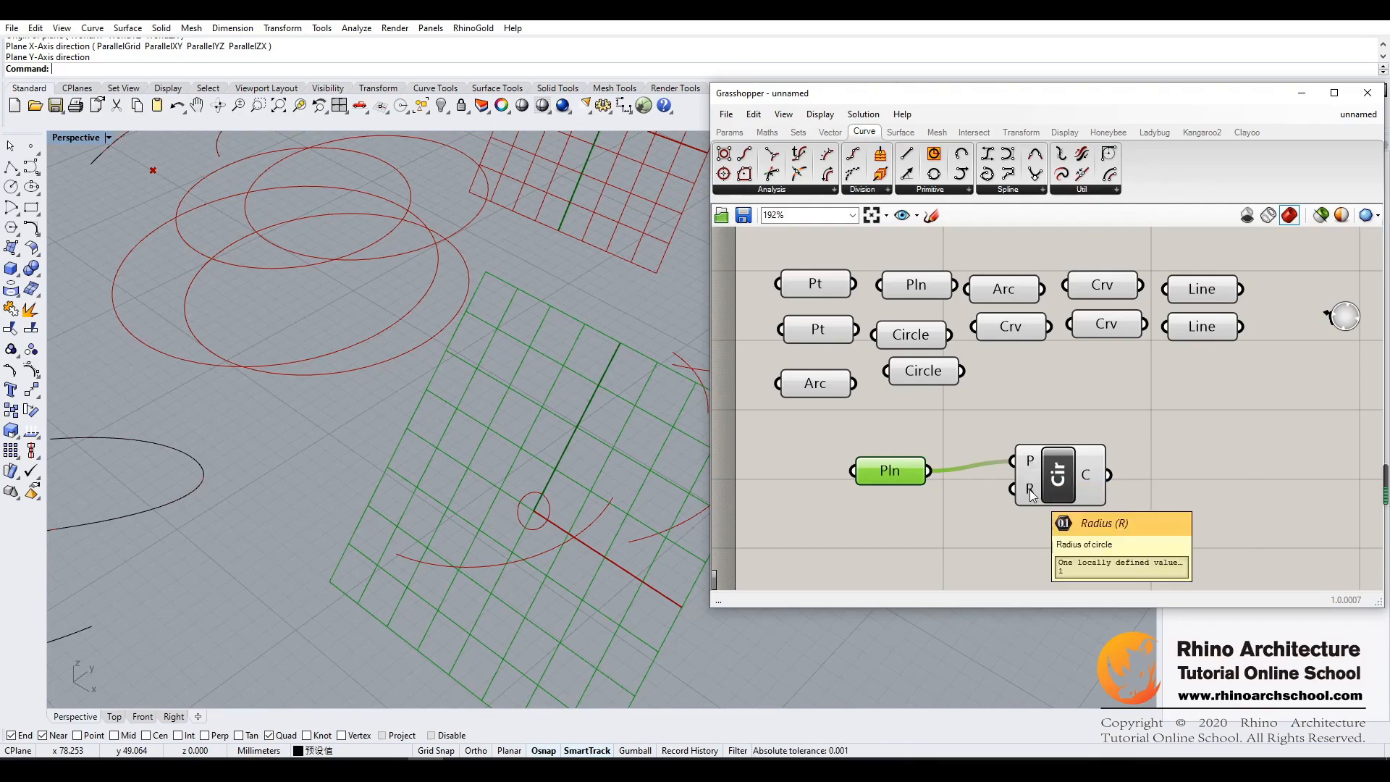
{"action": "right_click", "coordinate": [1031, 492]}
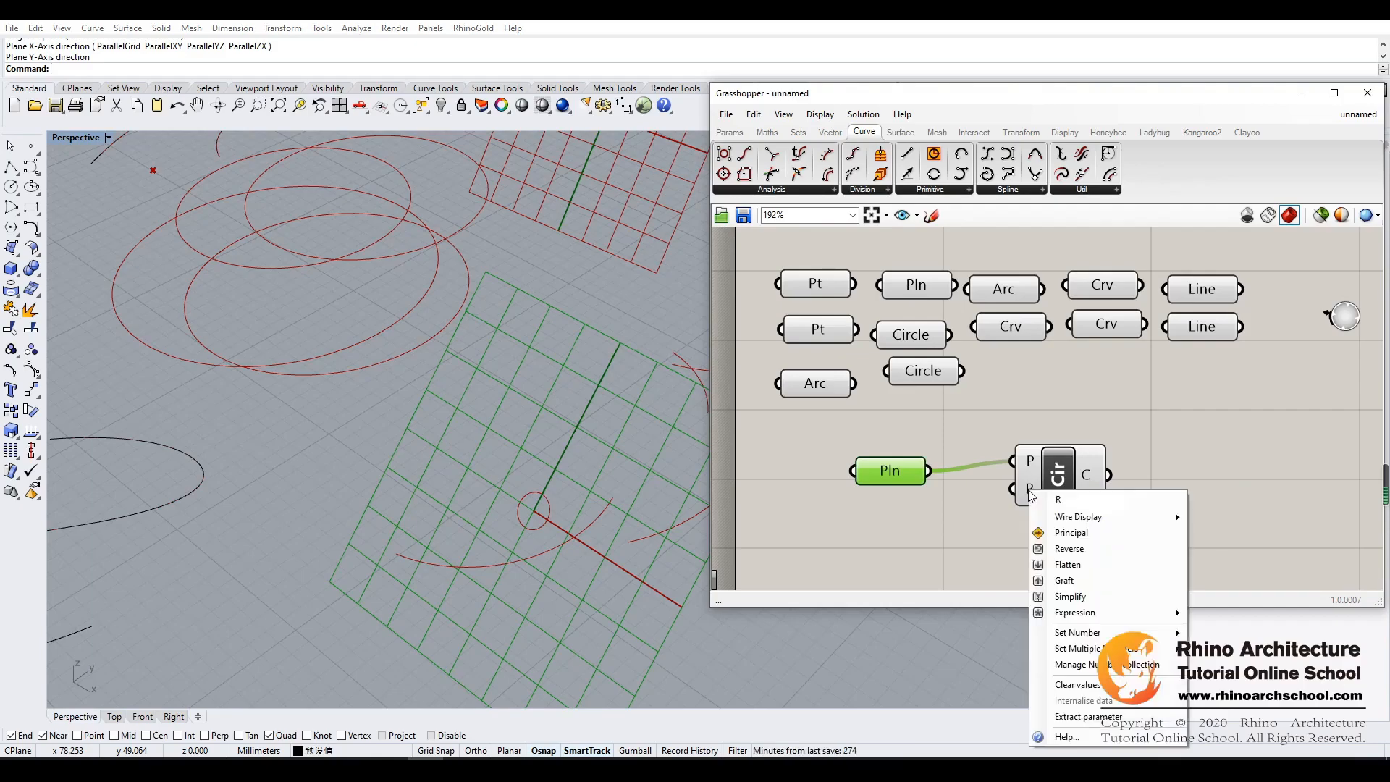
{"action": "left_click", "coordinate": [1072, 740]}
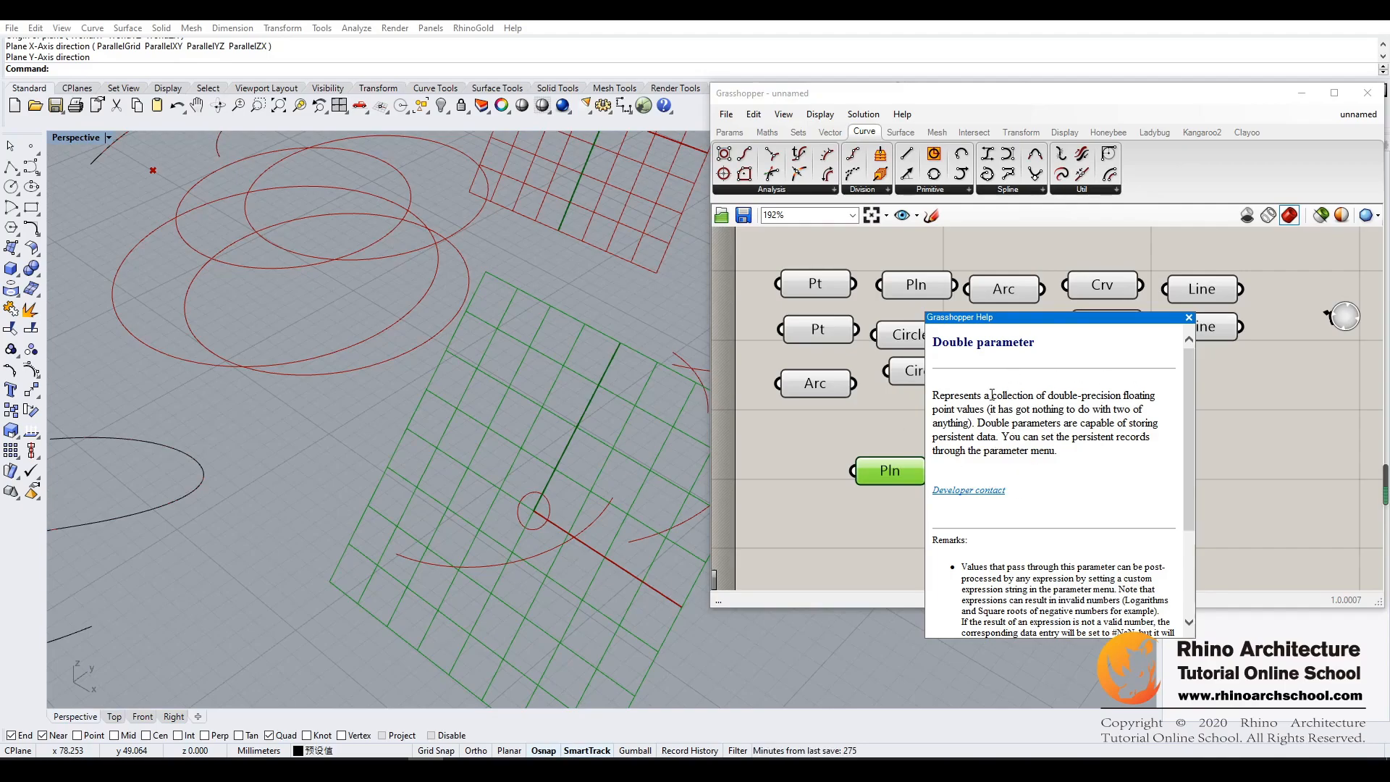
{"action": "left_click", "coordinate": [1188, 317]}
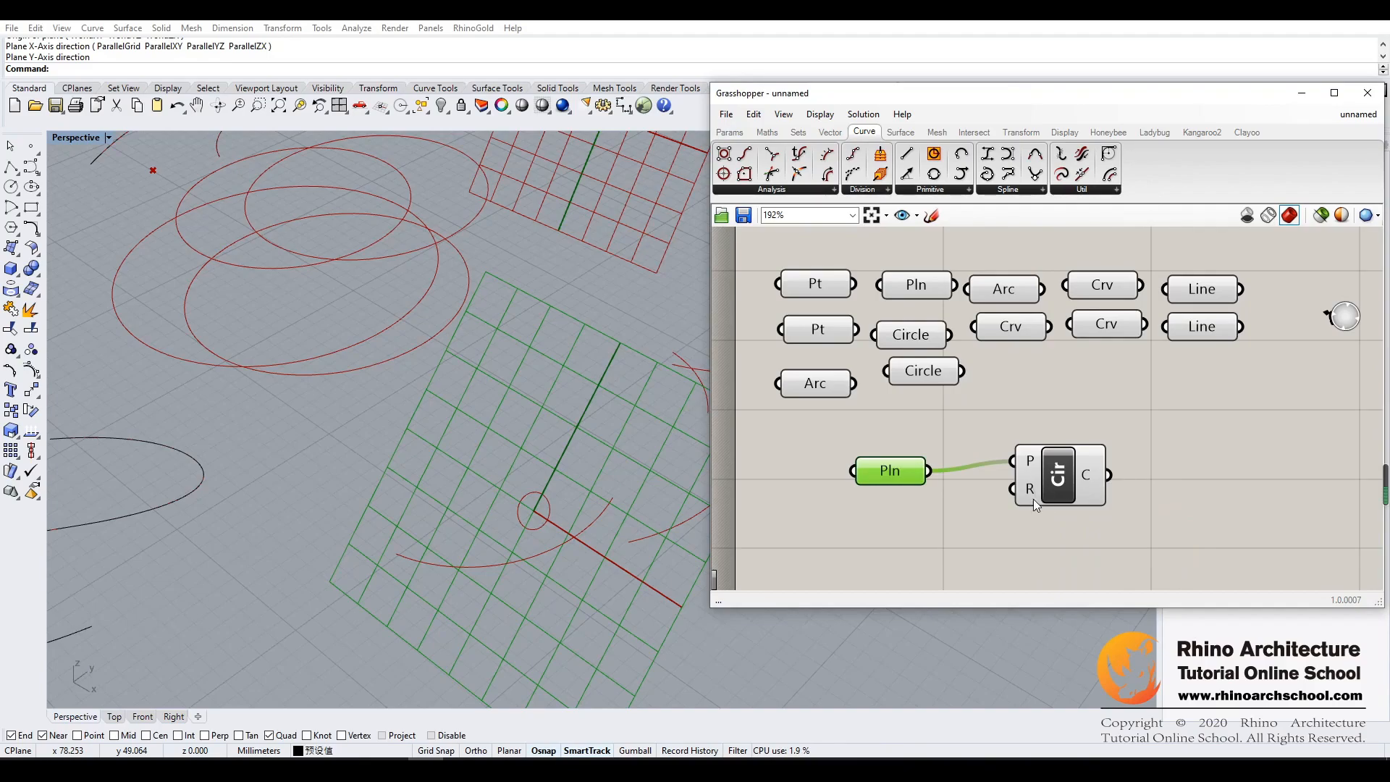
- Add a Number Slider below the Plane parameter, set it to 0.501 and connect it to the Circle component's R input
{"action": "left_click", "coordinate": [730, 132]}
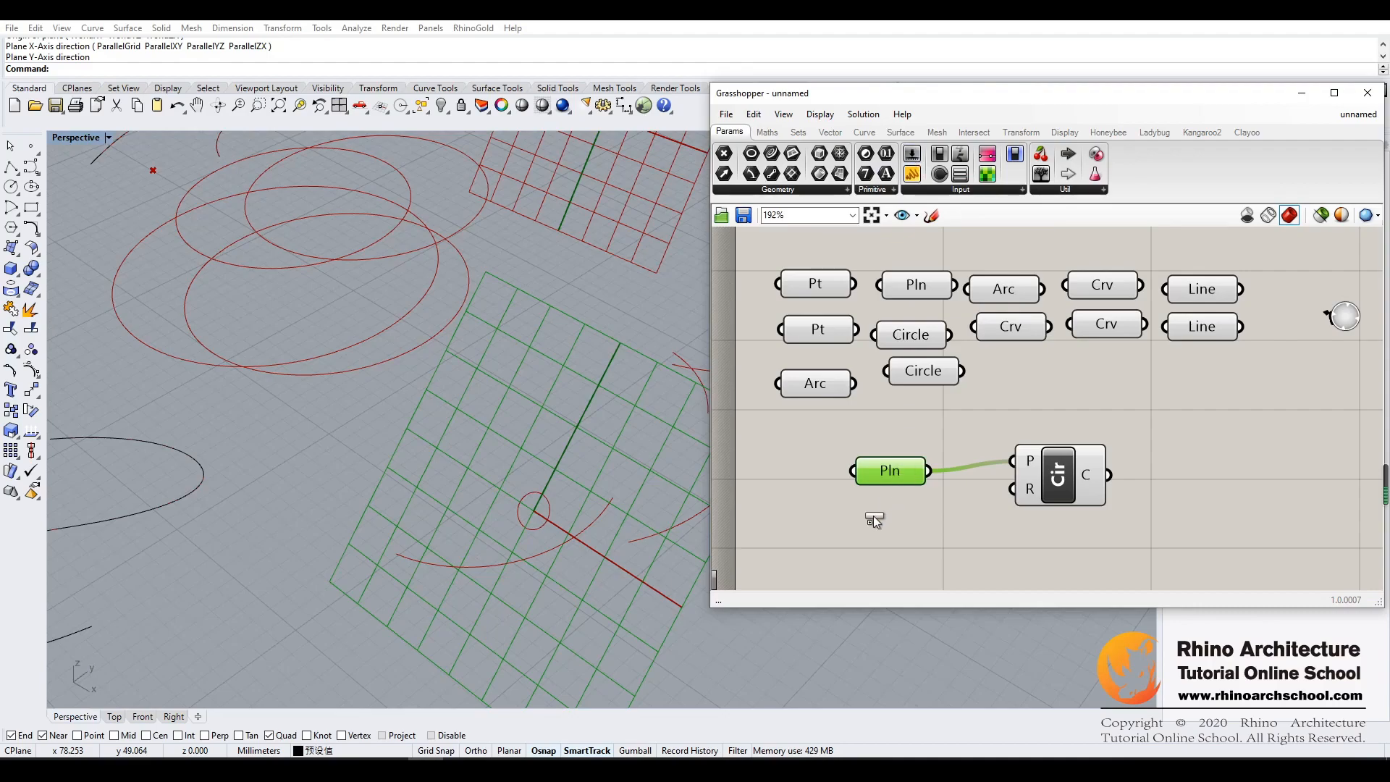
{"action": "left_click_drag", "start_coordinate": [873, 515], "coordinate": [874, 519]}
{"action": "left_click", "coordinate": [920, 520]}
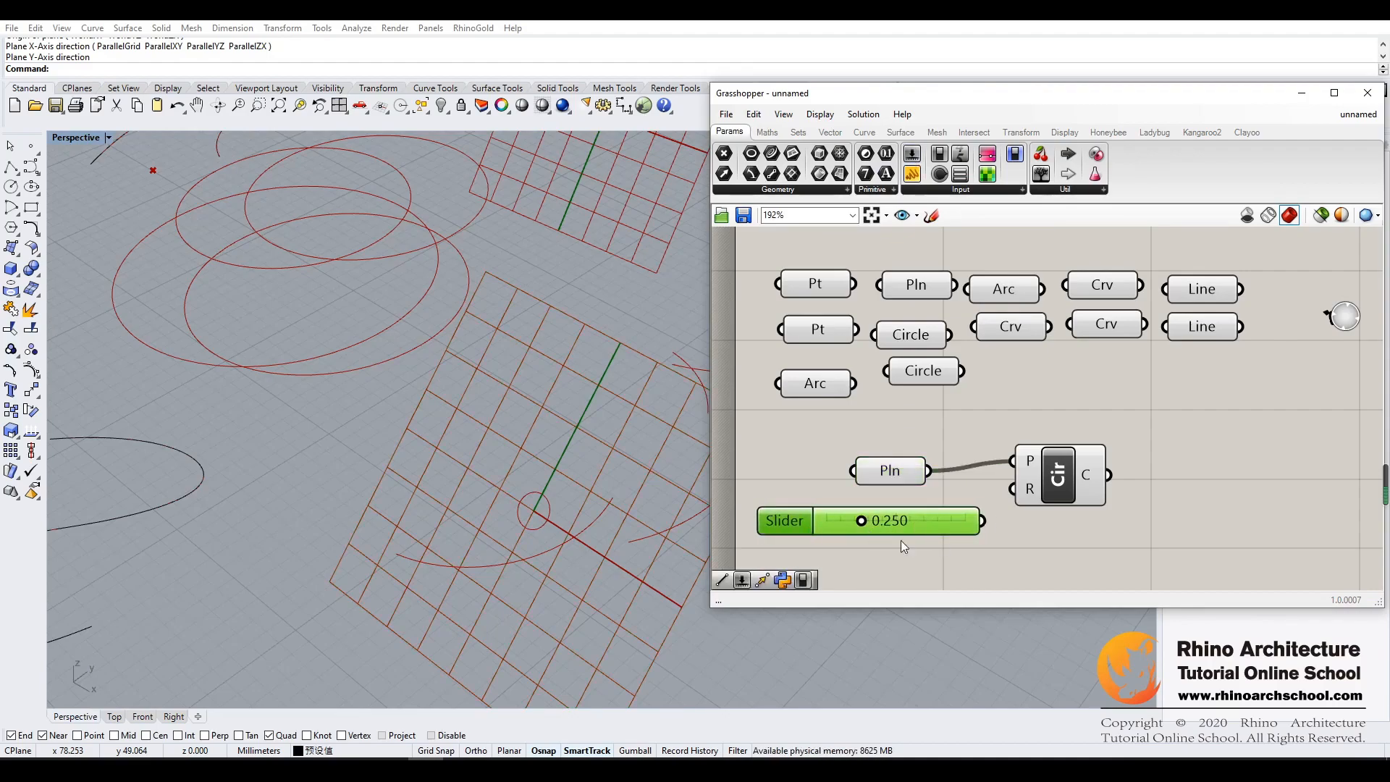
{"action": "left_click_drag", "start_coordinate": [865, 523], "coordinate": [899, 520]}
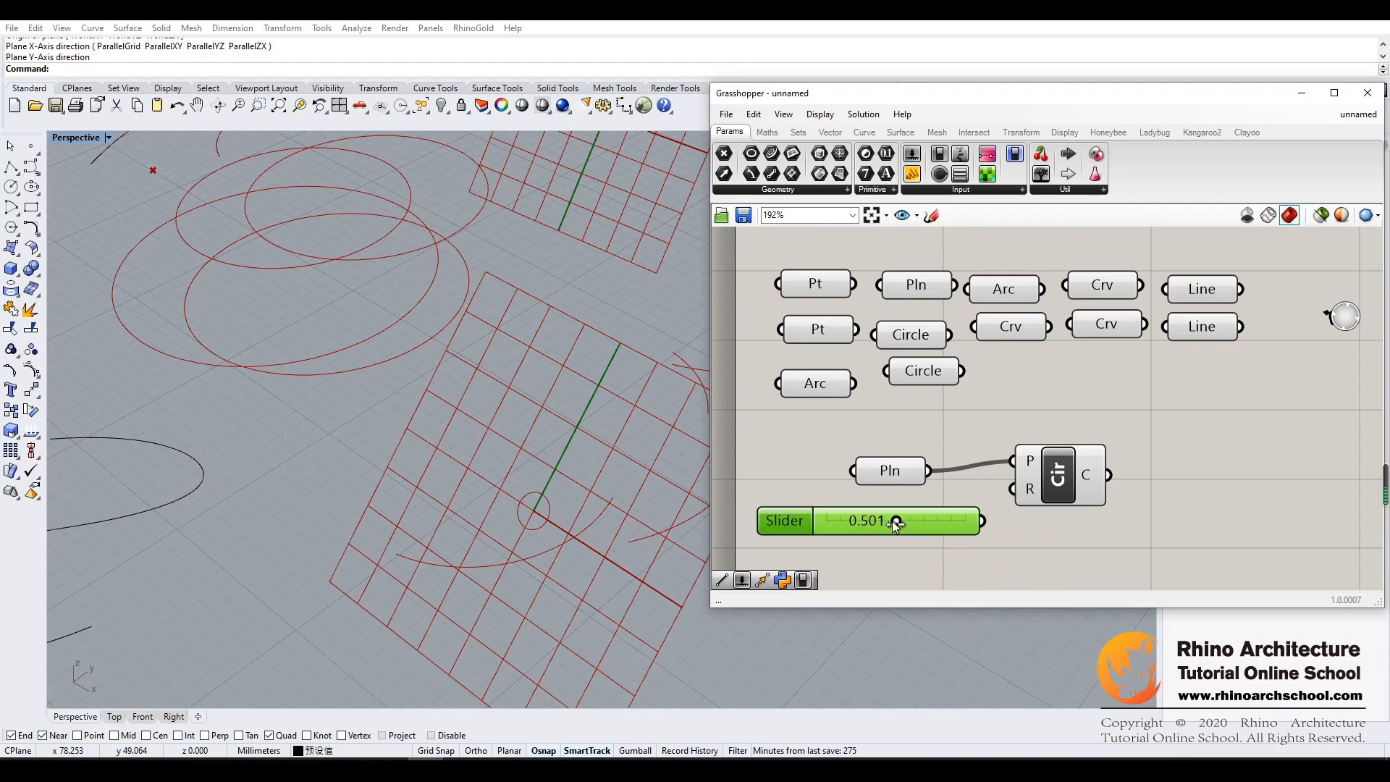
{"action": "left_click_drag", "start_coordinate": [982, 521], "coordinate": [1012, 489]}
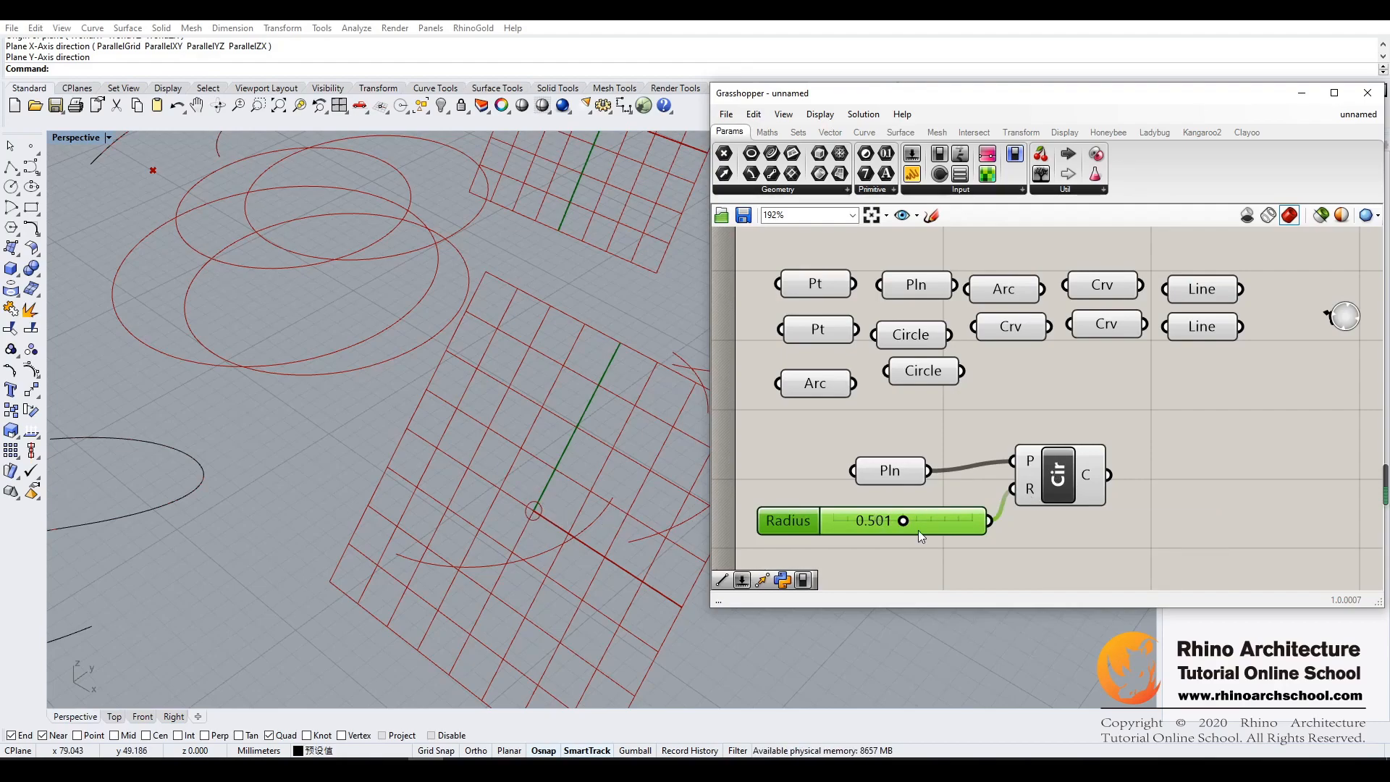
- Raise the radius slider to 1.000 and try to enter 10 directly as its value
{"action": "left_click_drag", "start_coordinate": [903, 520], "coordinate": [989, 521]}
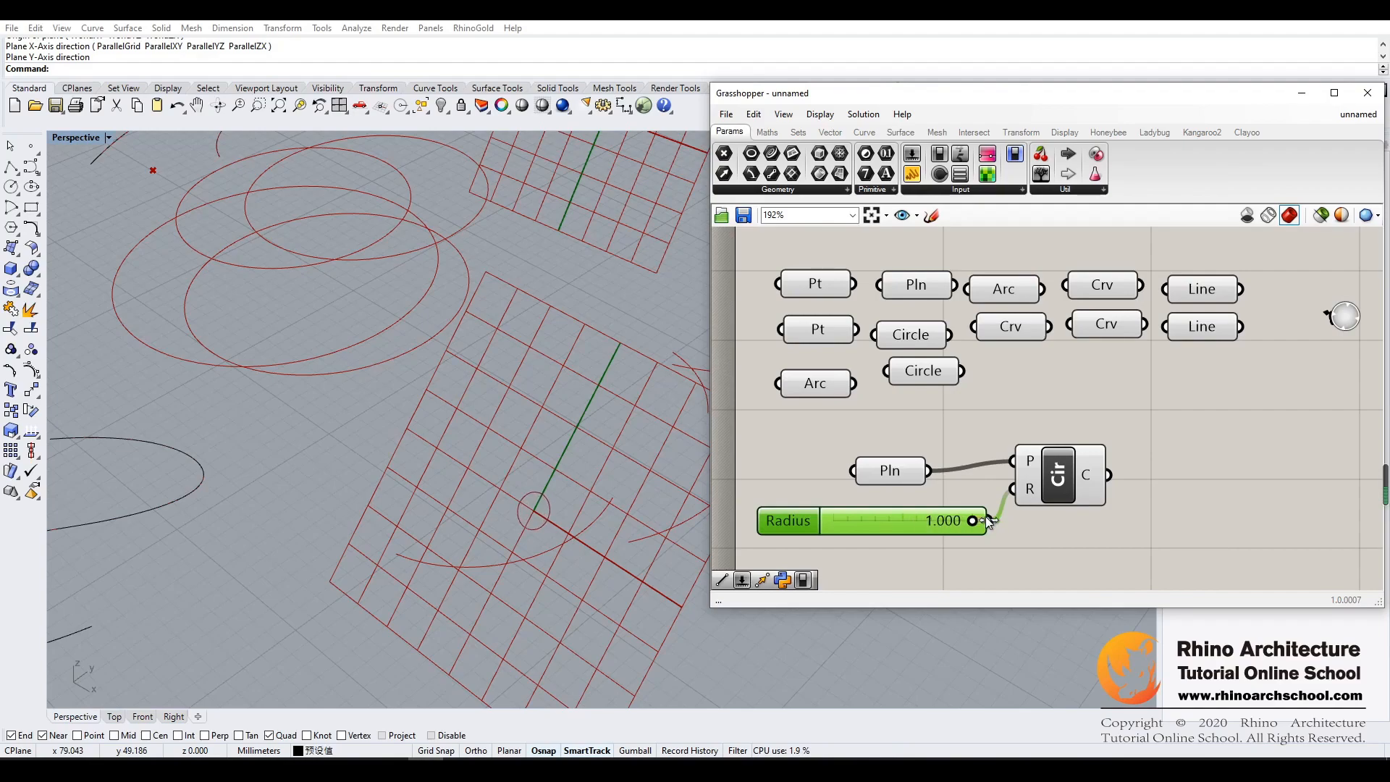
{"action": "double_click", "coordinate": [885, 521]}
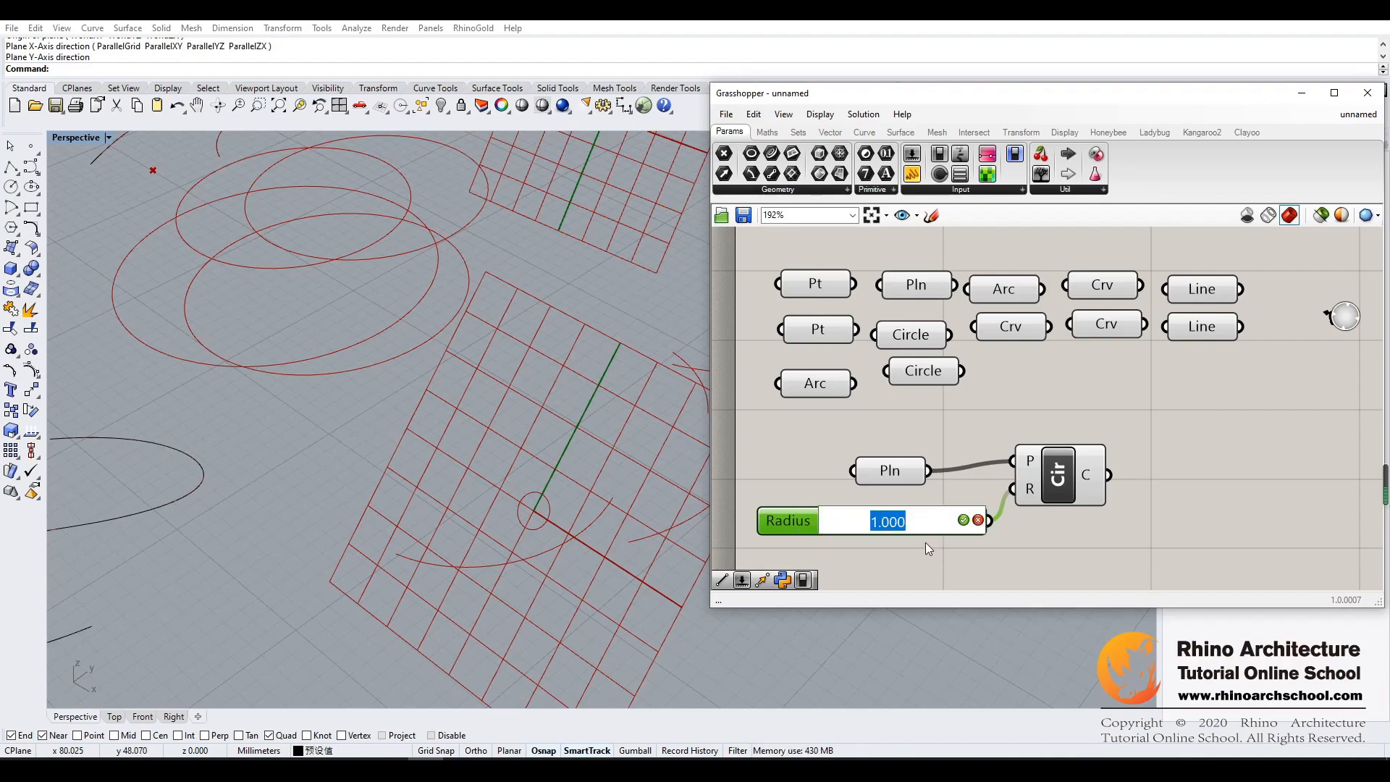
{"action": "type", "text": "10"}
{"action": "key", "text": "Return"}
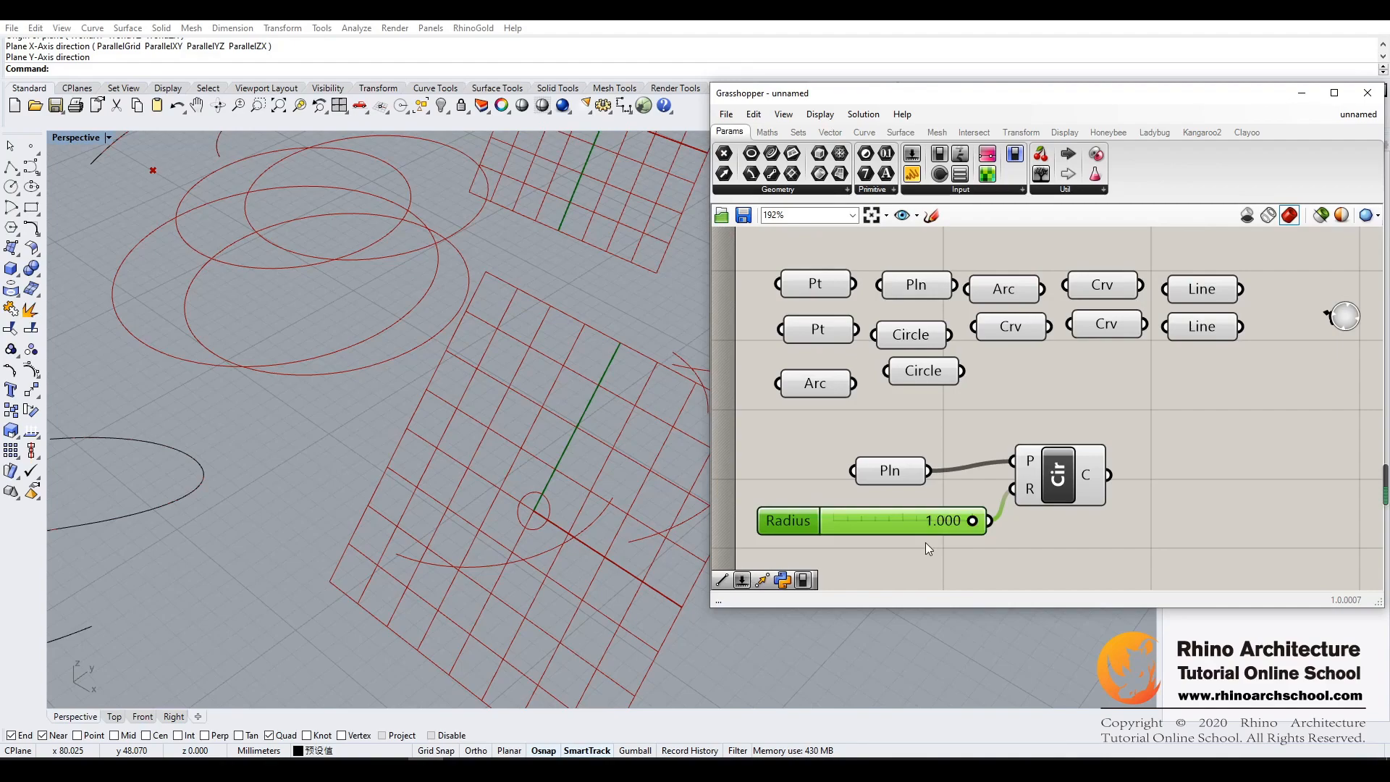
{"action": "double_click", "coordinate": [908, 527]}
{"action": "left_click", "coordinate": [893, 540]}
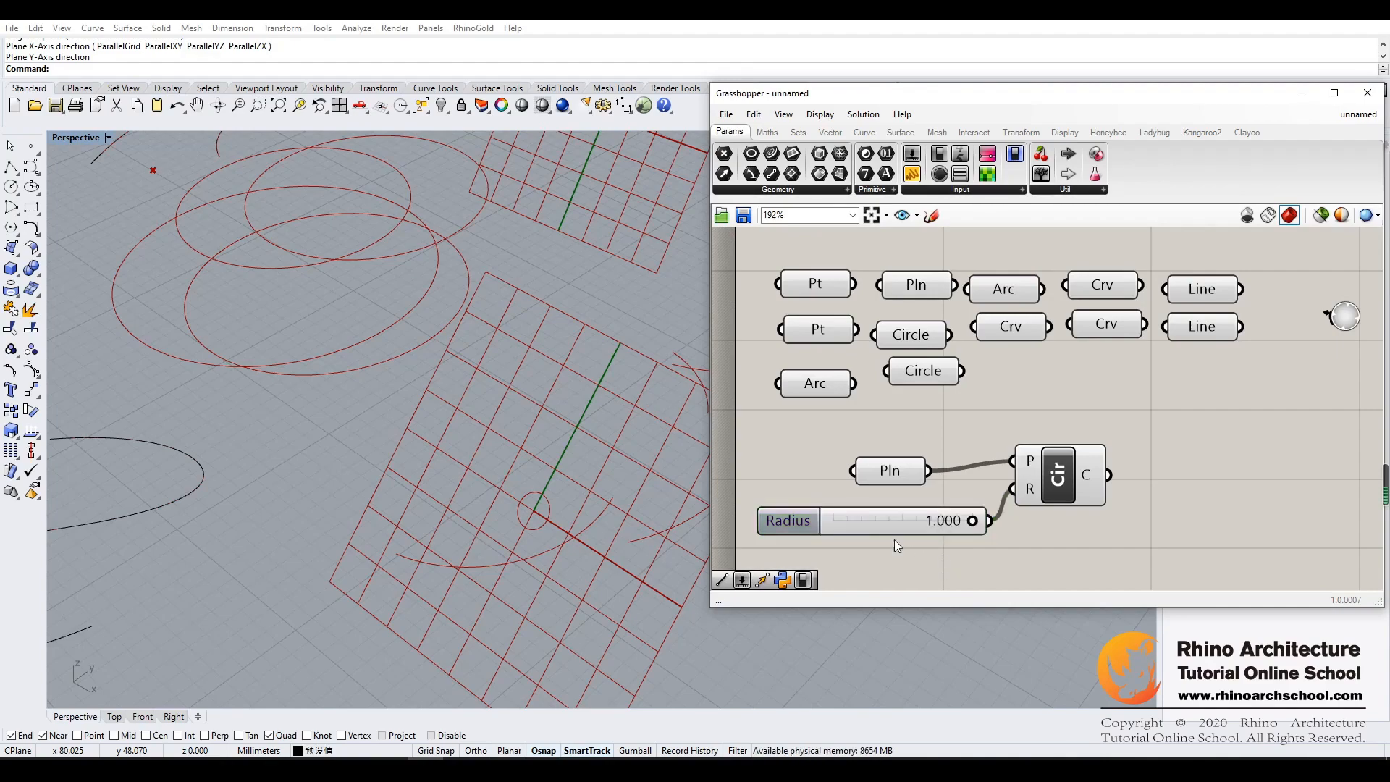
- Set the radius slider's maximum to 10 in its settings and set its value to 8.303
{"action": "double_click", "coordinate": [802, 520]}
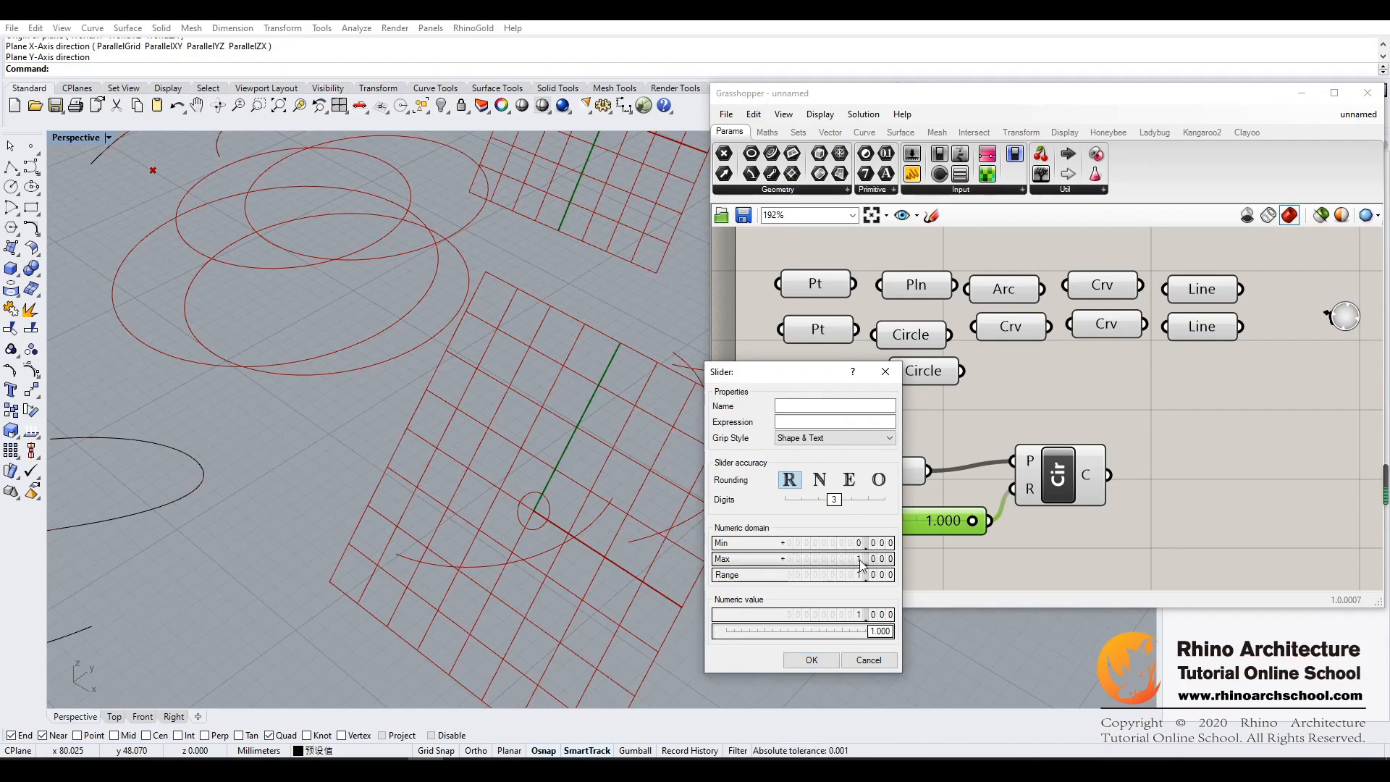
{"action": "double_click", "coordinate": [784, 559]}
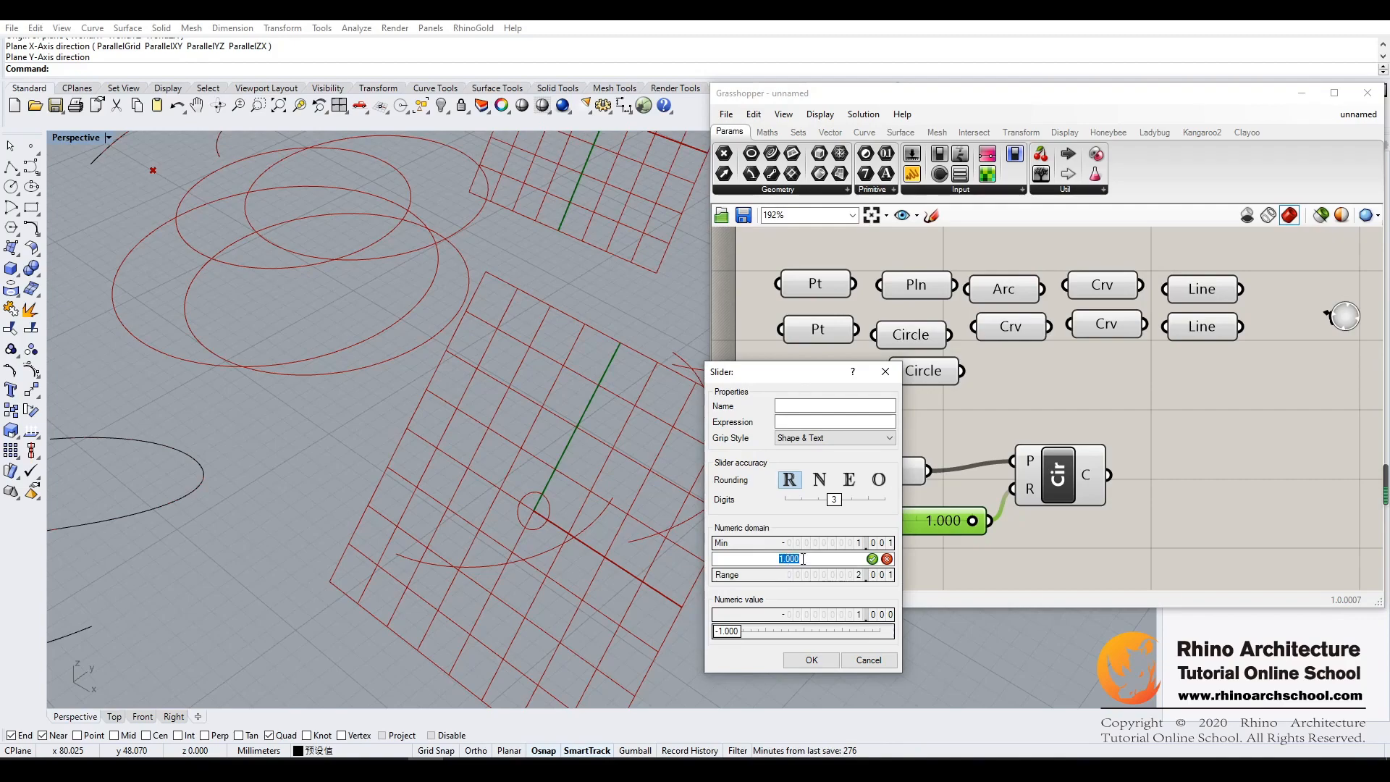
{"action": "type", "text": "10"}
{"action": "left_click", "coordinate": [874, 560]}
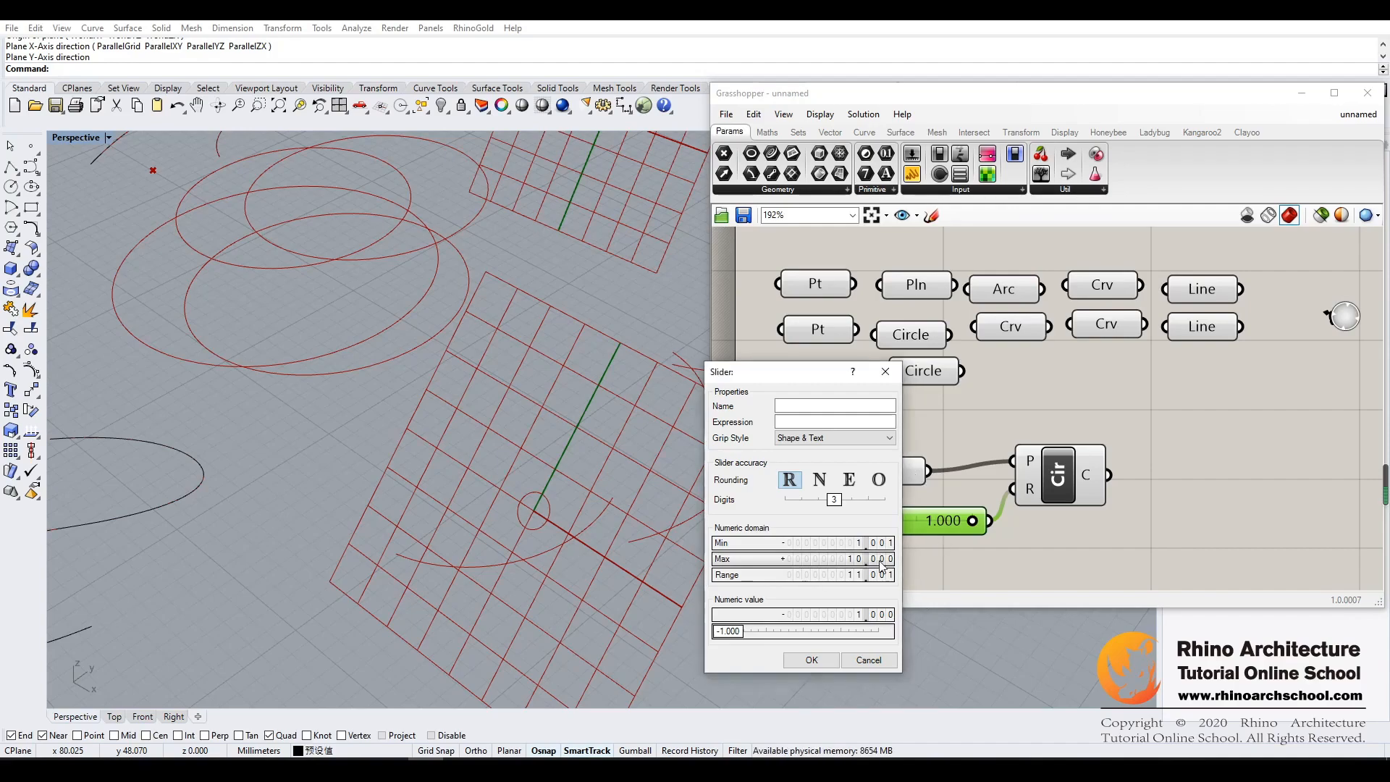
{"action": "left_click", "coordinate": [813, 660]}
{"action": "left_click_drag", "start_coordinate": [837, 521], "coordinate": [950, 523]}
{"action": "left_click", "coordinate": [1044, 534]}
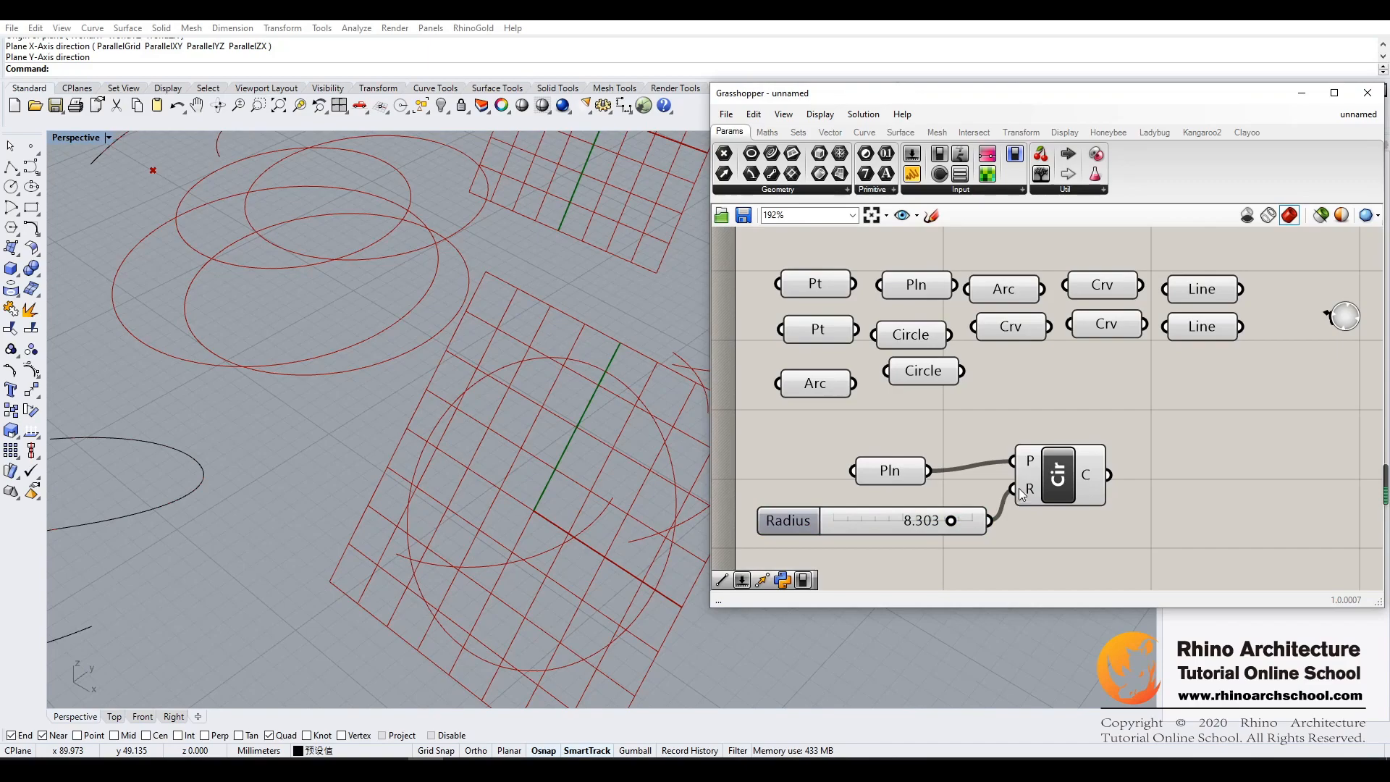
- Disconnect the slider from the Circle component's R input and move it above the component
{"action": "left_click_drag", "start_coordinate": [1015, 489], "coordinate": [990, 521], "text": "ctrl"}
{"action": "left_click_drag", "start_coordinate": [866, 527], "coordinate": [1094, 411]}
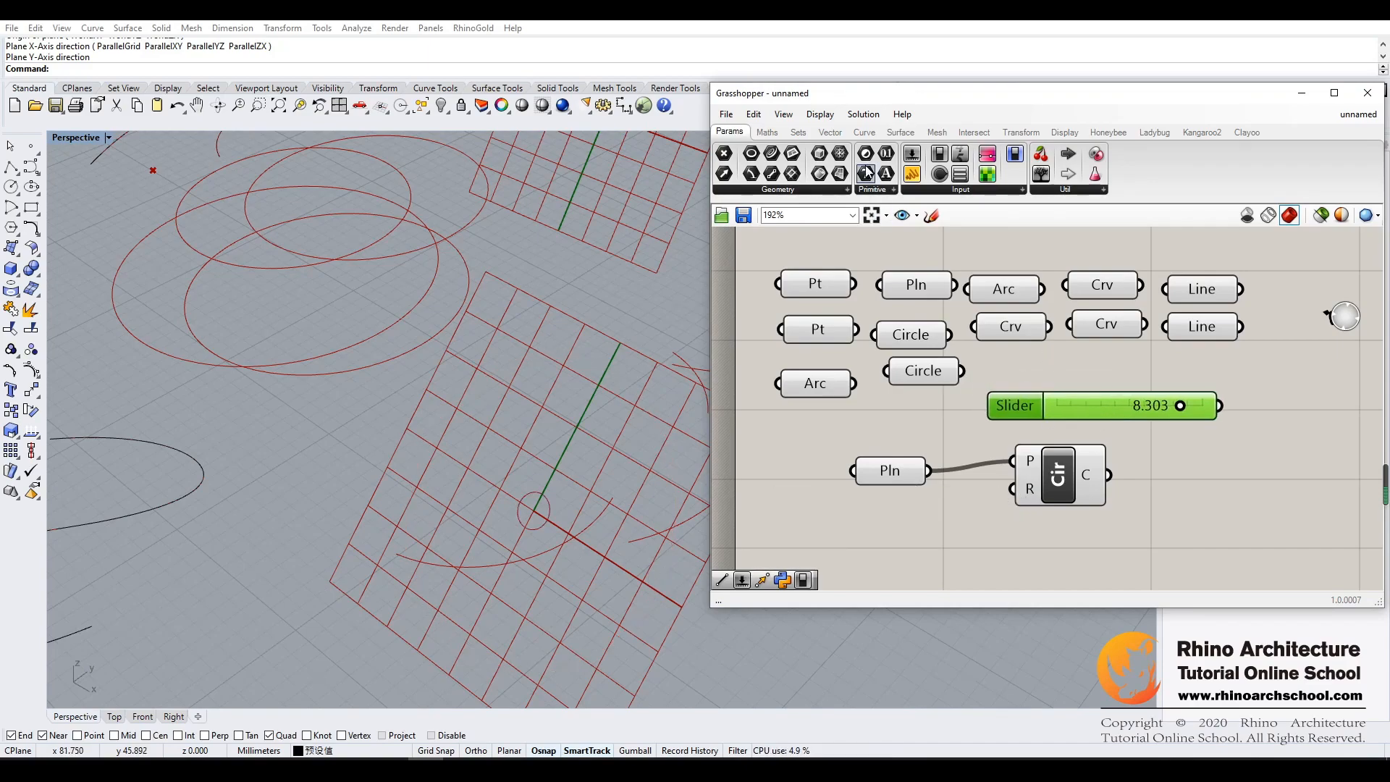
{"action": "left_click_drag", "start_coordinate": [868, 174], "coordinate": [840, 519]}
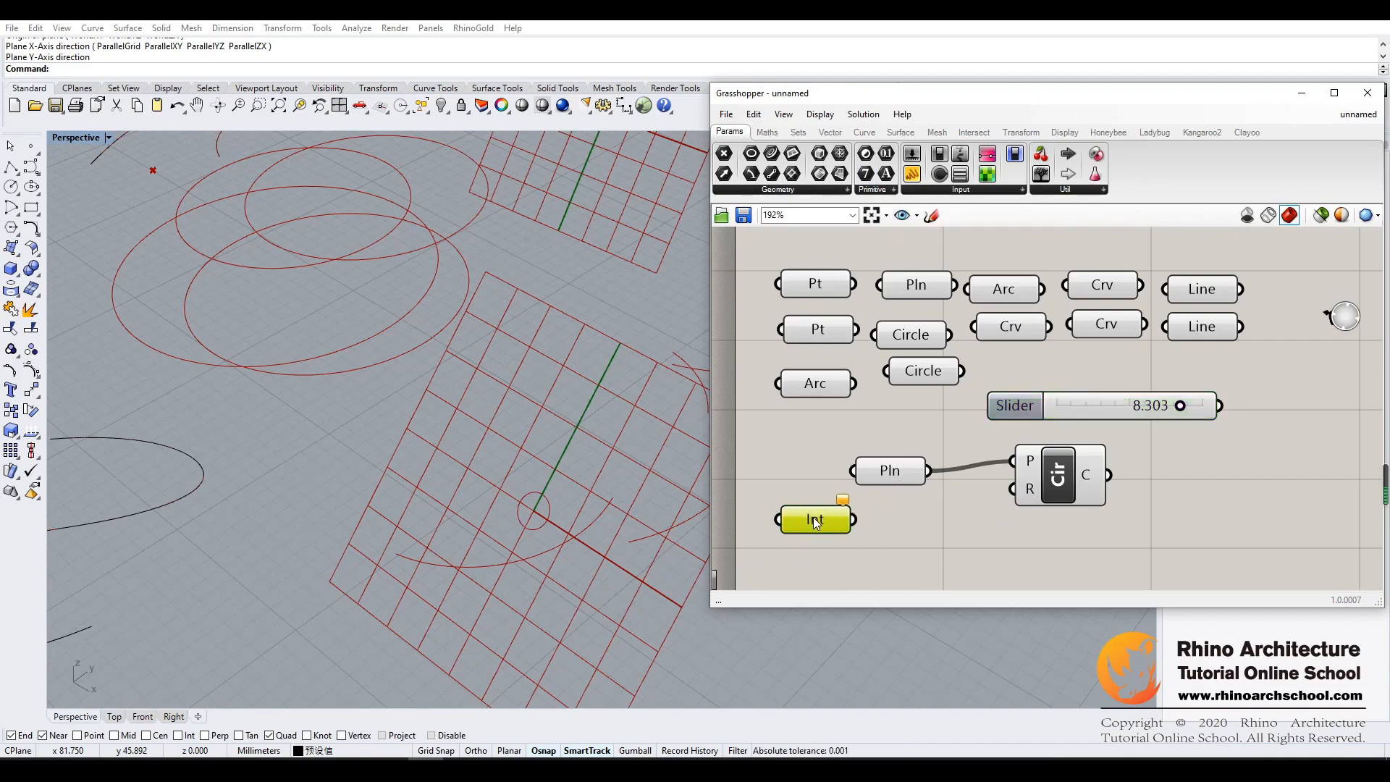
{"action": "mouse_move", "coordinate": [1088, 411]}
{"action": "left_mouse_down"}
{"action": "mouse_move", "coordinate": [1005, 523]}
{"action": "mouse_move", "coordinate": [968, 542]}
{"action": "mouse_move", "coordinate": [1107, 402]}
{"action": "left_mouse_up"}
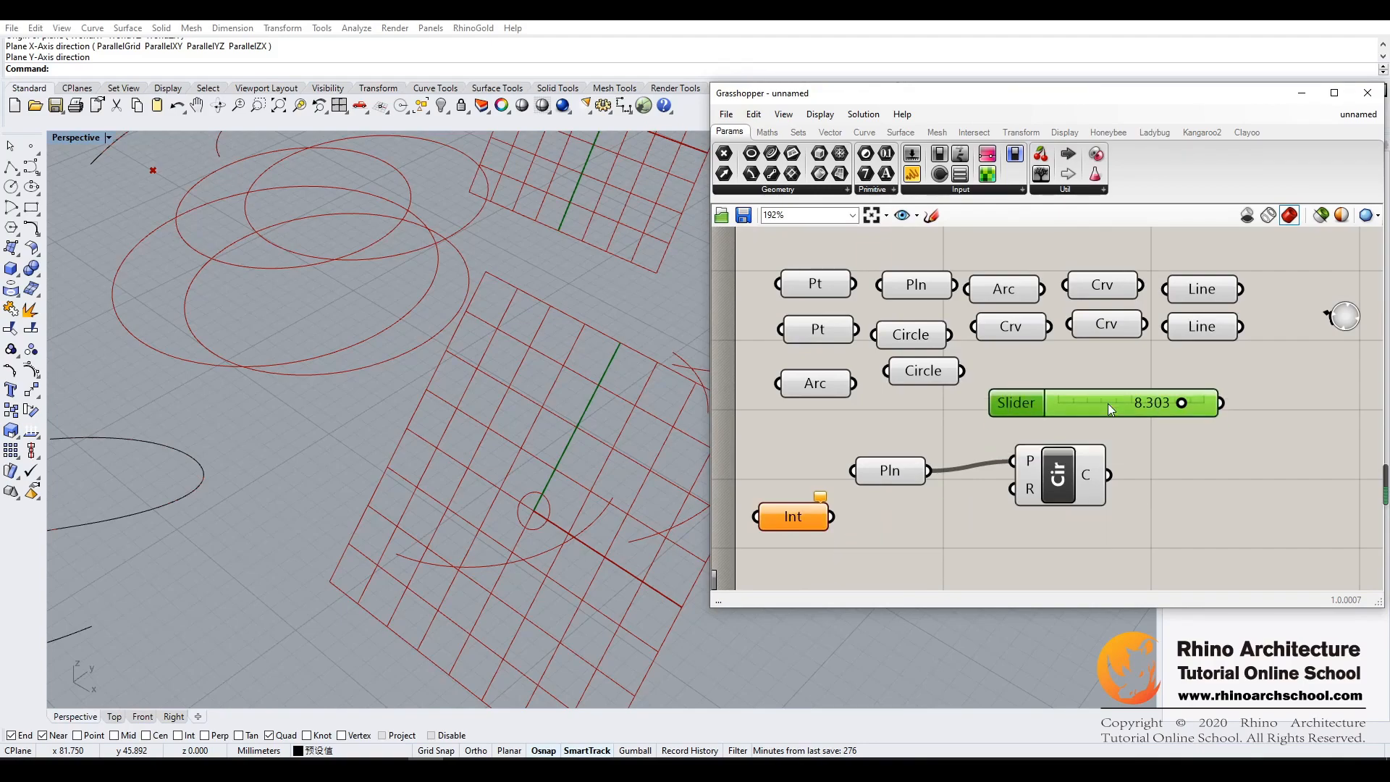
{"action": "left_click", "coordinate": [872, 527]}
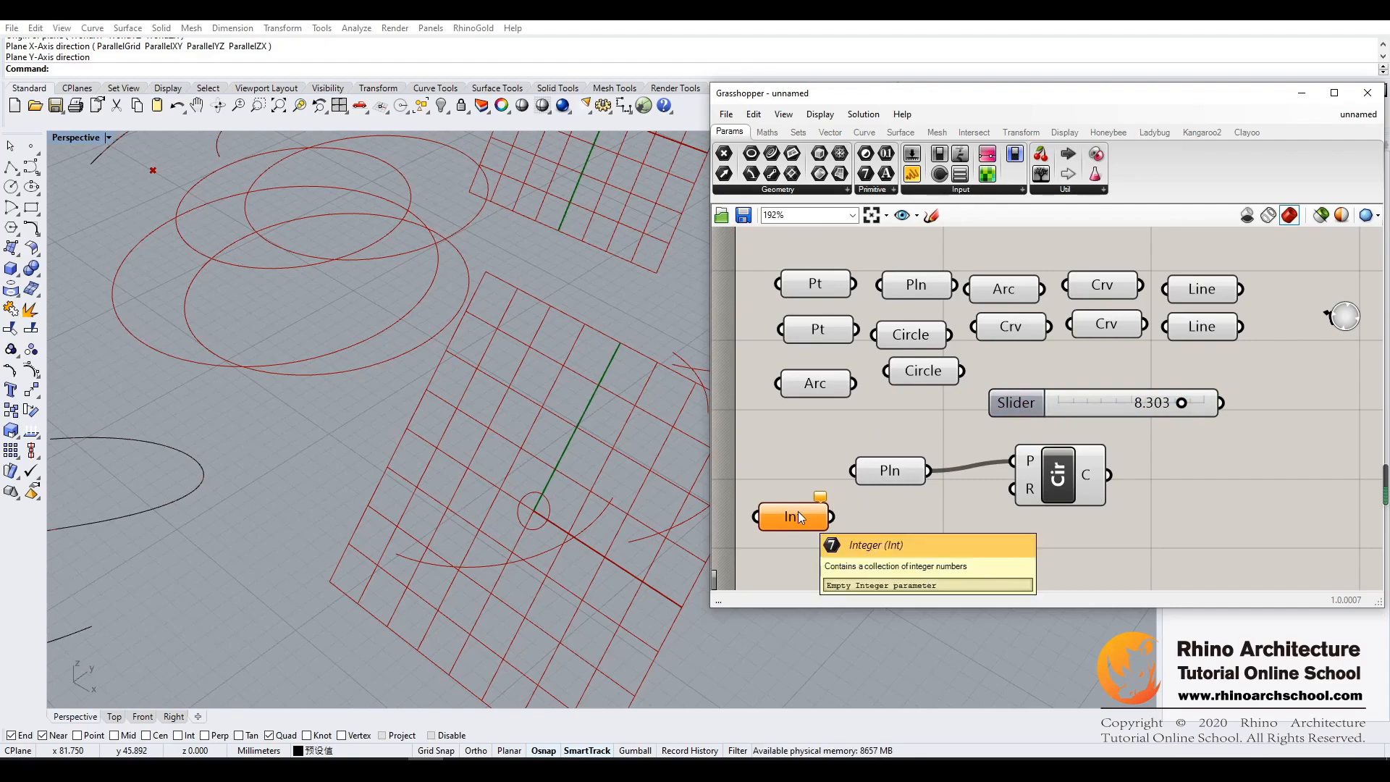
{"action": "key", "text": "Delete"}
{"action": "left_click_drag", "start_coordinate": [1106, 401], "coordinate": [885, 524]}
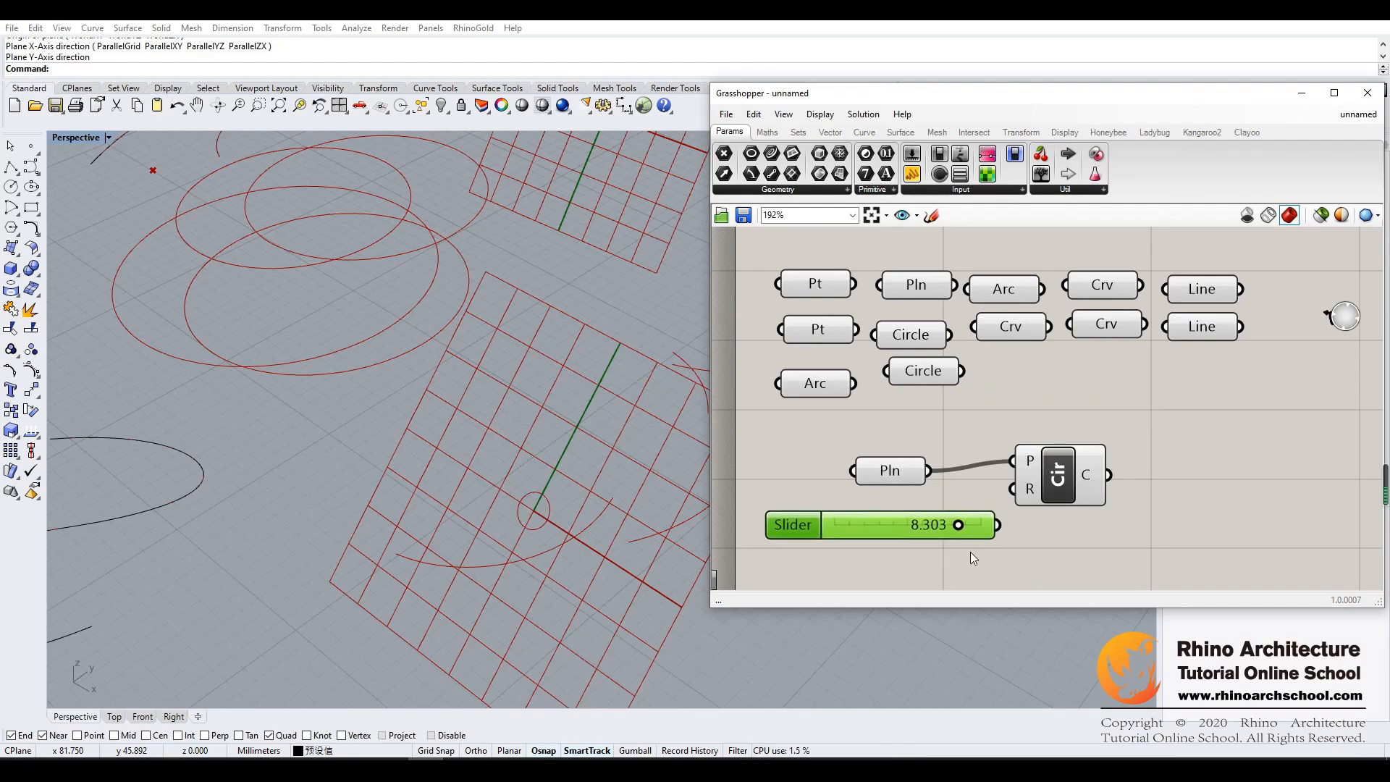
{"action": "left_click", "coordinate": [1009, 550]}
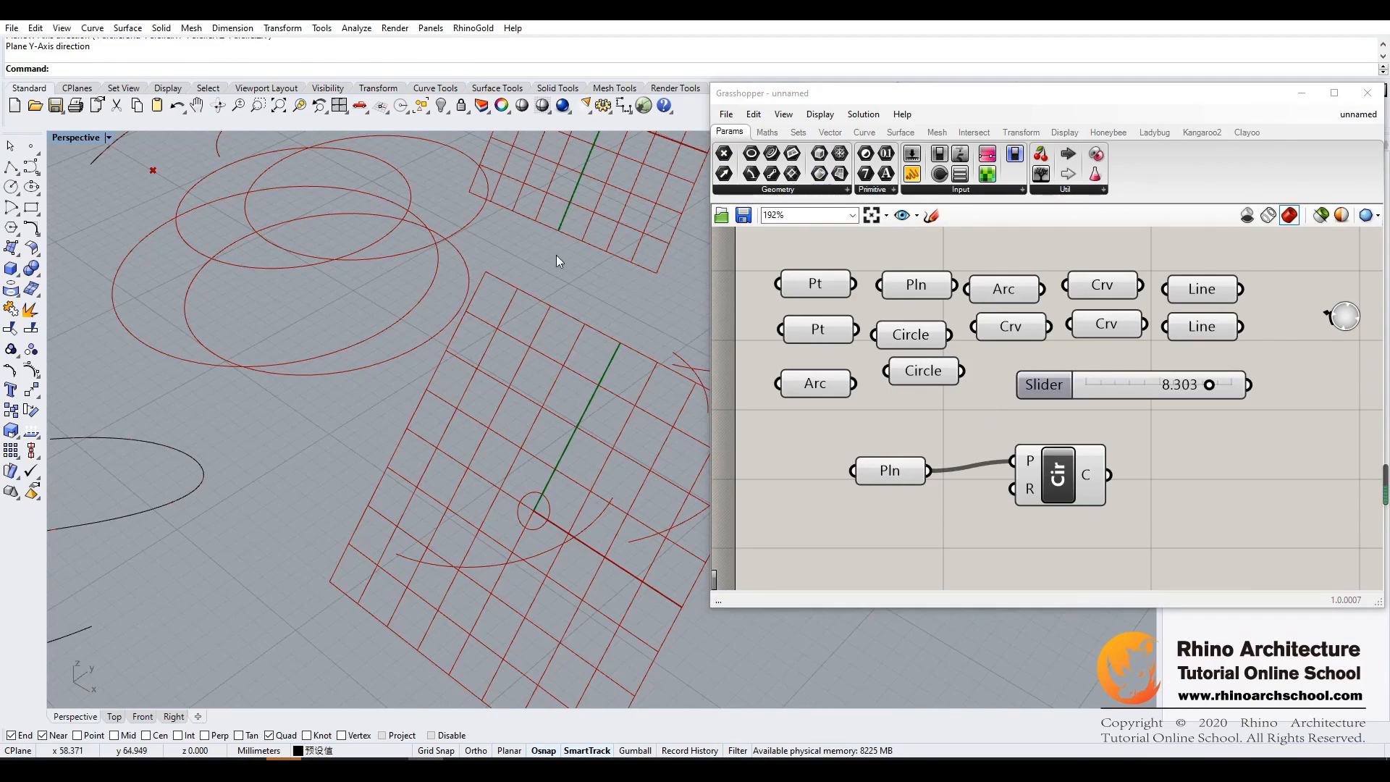
- Clear the Perspective viewport by turning off the preview of all components and deleting the remaining curves
{"action": "scroll", "coordinate": [536, 264], "scroll_direction": "down", "scroll_amount": 5}
{"action": "scroll", "coordinate": [524, 275], "scroll_direction": "up", "scroll_amount": 4}
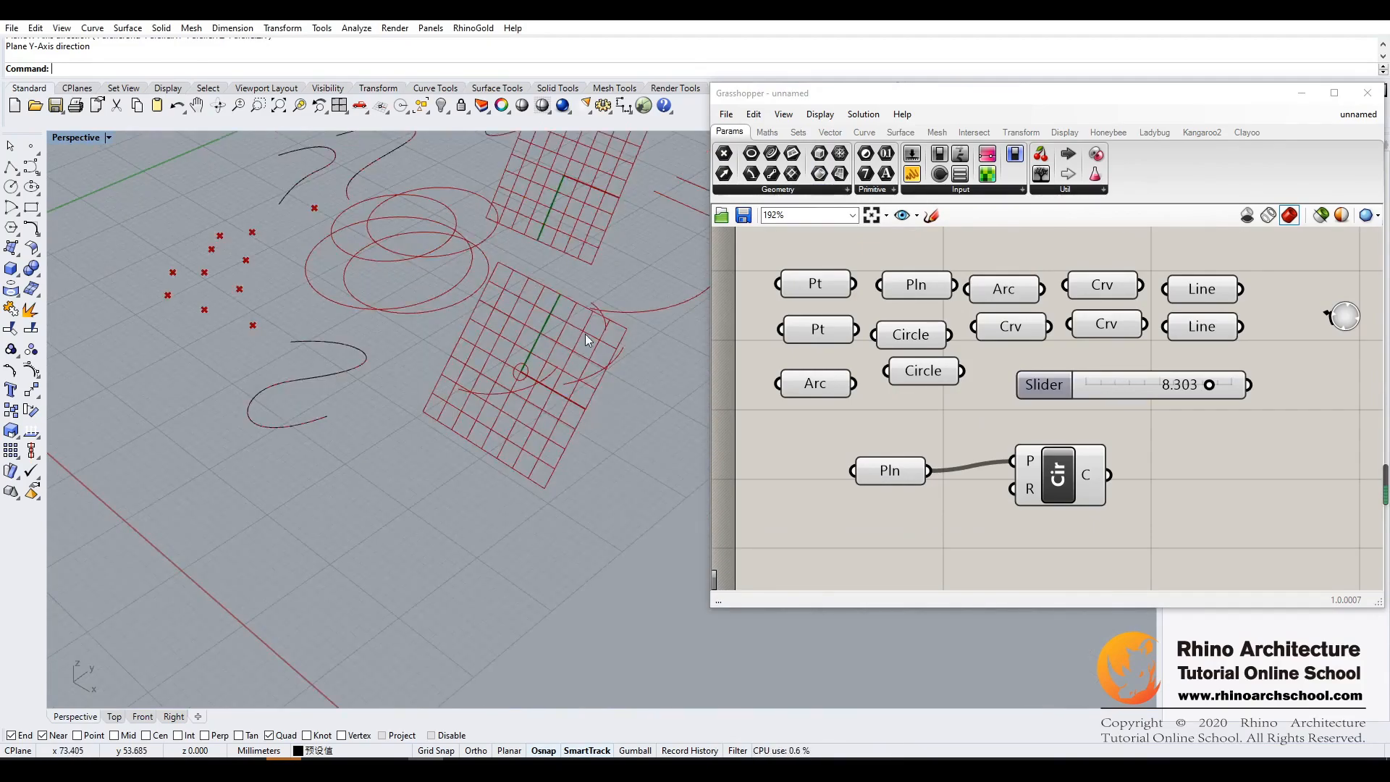
{"action": "right_click_drag", "start_coordinate": [585, 333], "coordinate": [578, 531], "text": "shift"}
{"action": "left_click_drag", "start_coordinate": [807, 533], "coordinate": [766, 543]}
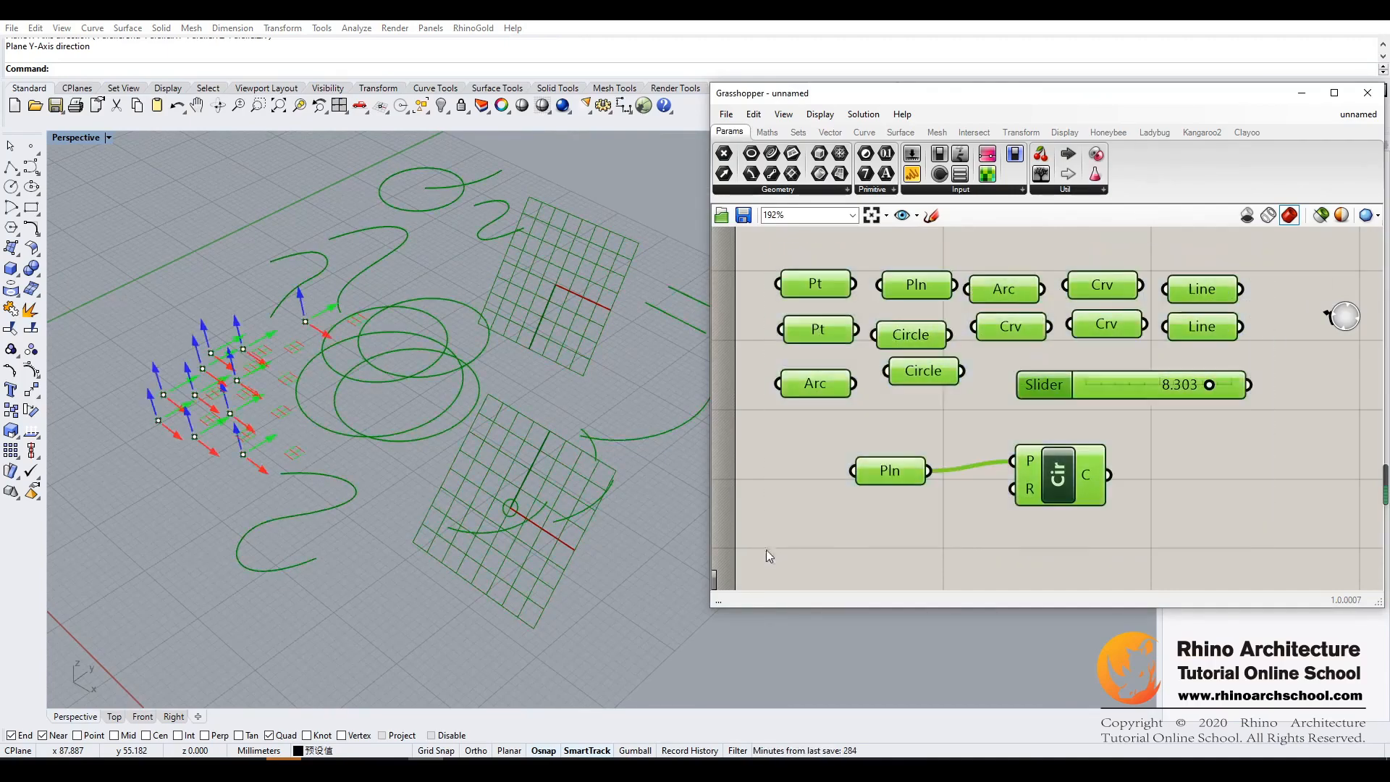
{"action": "middle_click", "coordinate": [814, 284]}
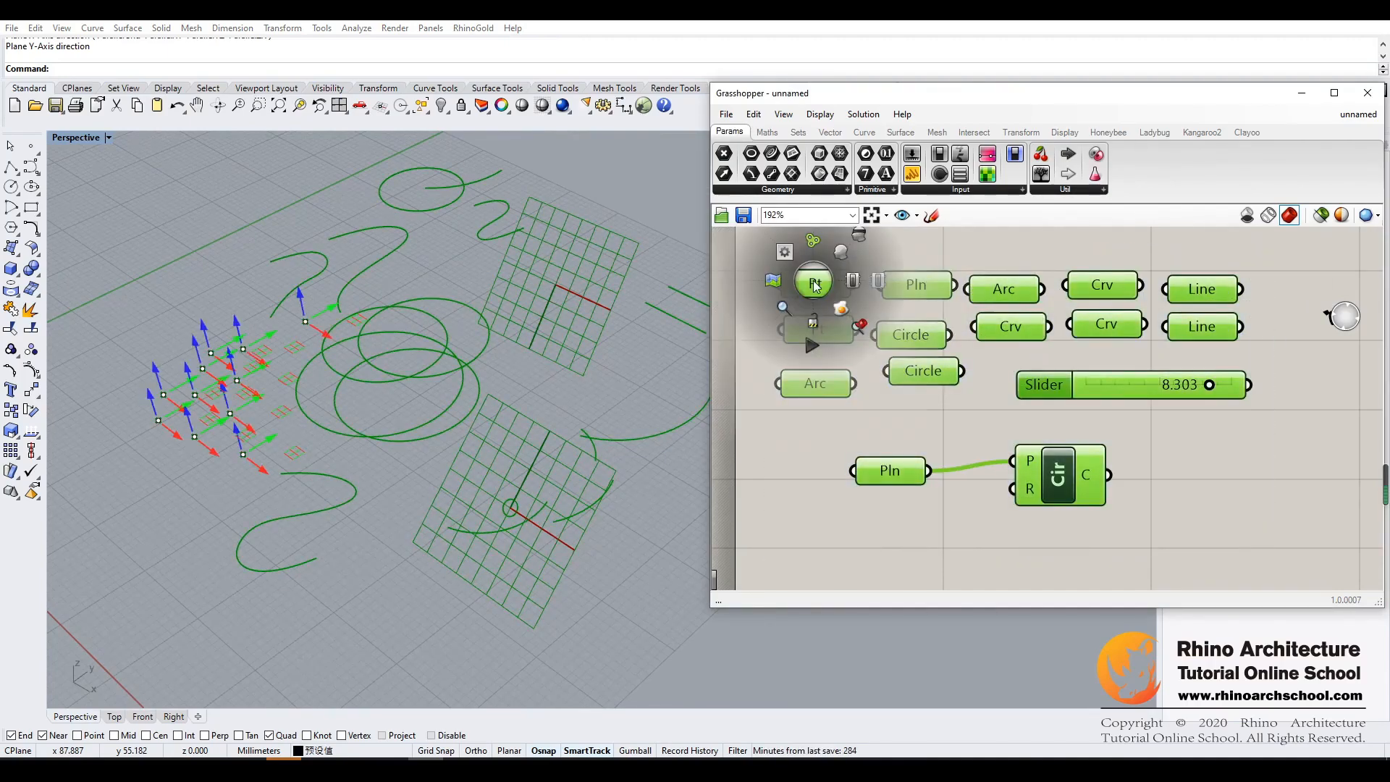
{"action": "left_click", "coordinate": [845, 255]}
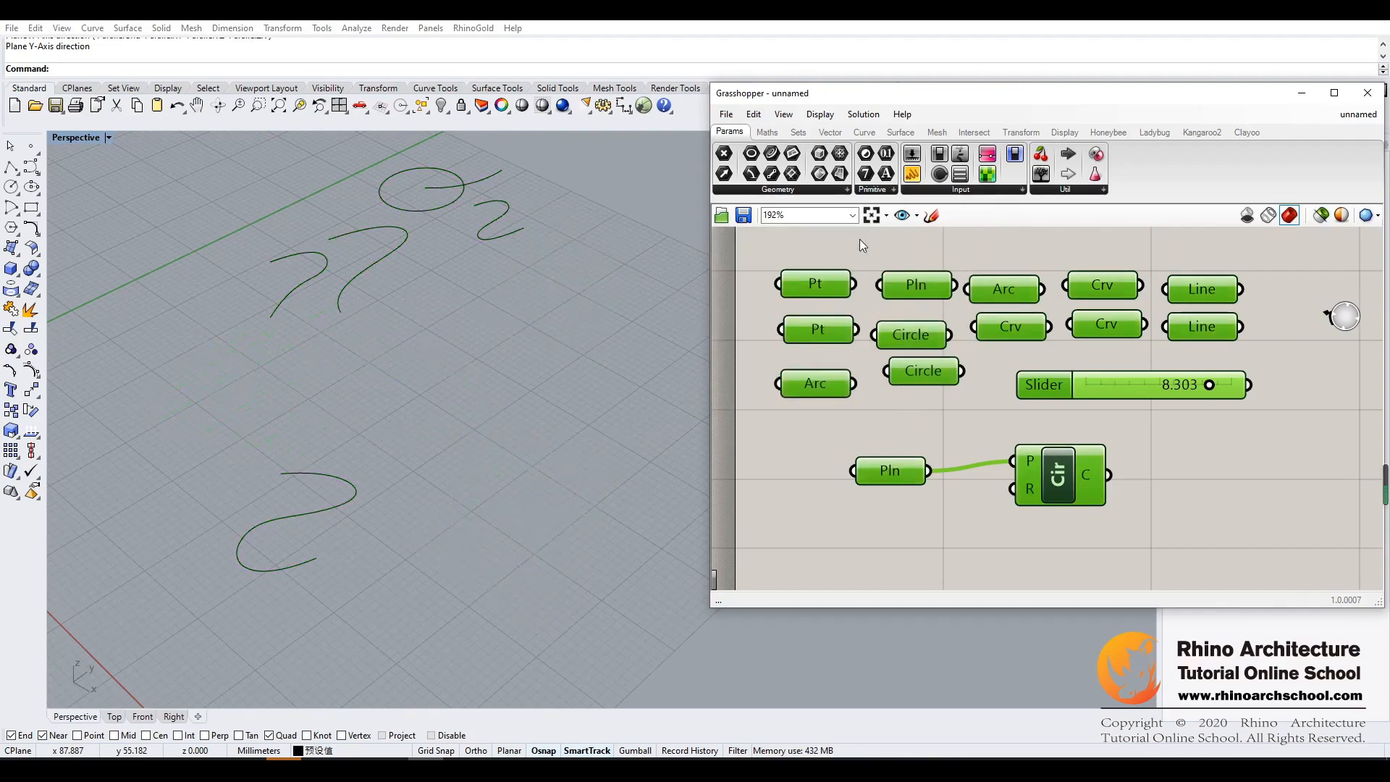
{"action": "left_click", "coordinate": [801, 491]}
{"action": "left_click_drag", "start_coordinate": [562, 161], "coordinate": [225, 637]}
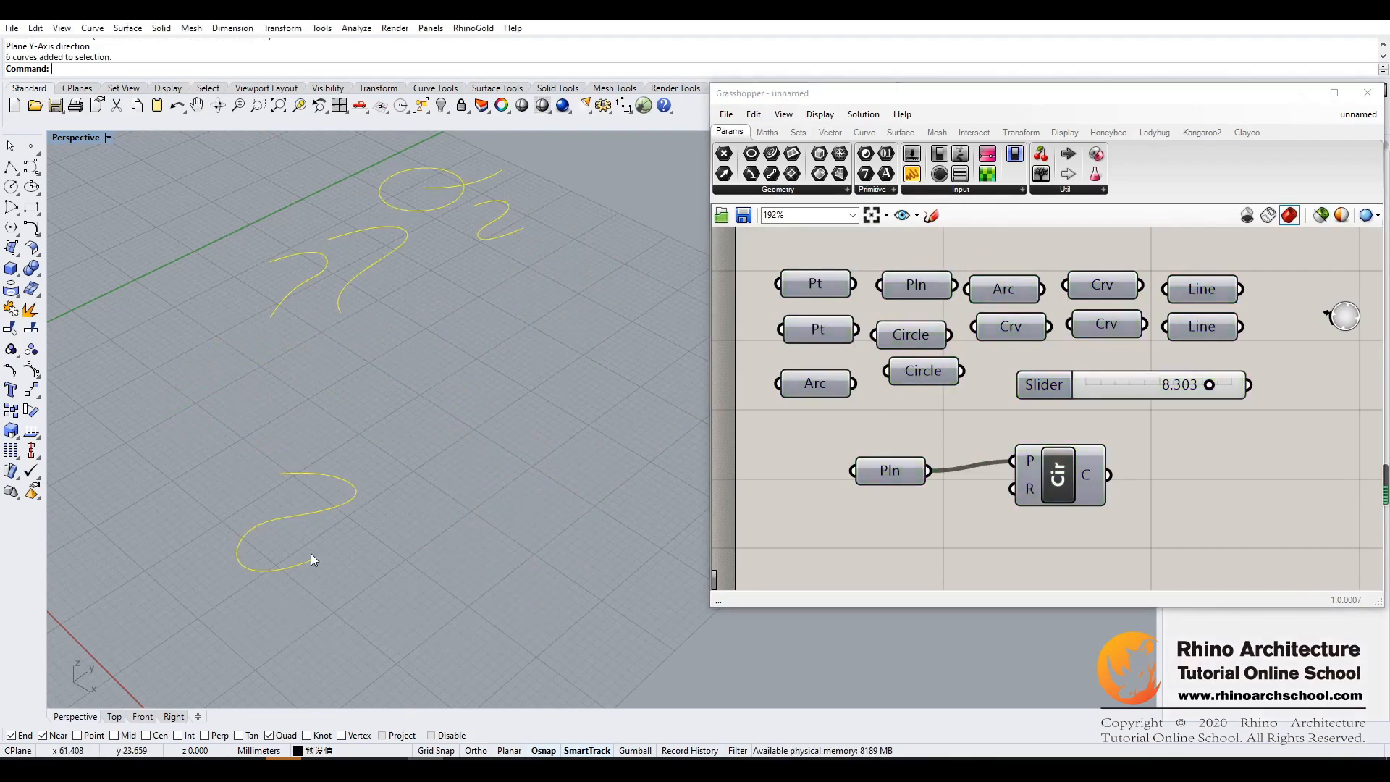
{"action": "key", "text": "Delete"}
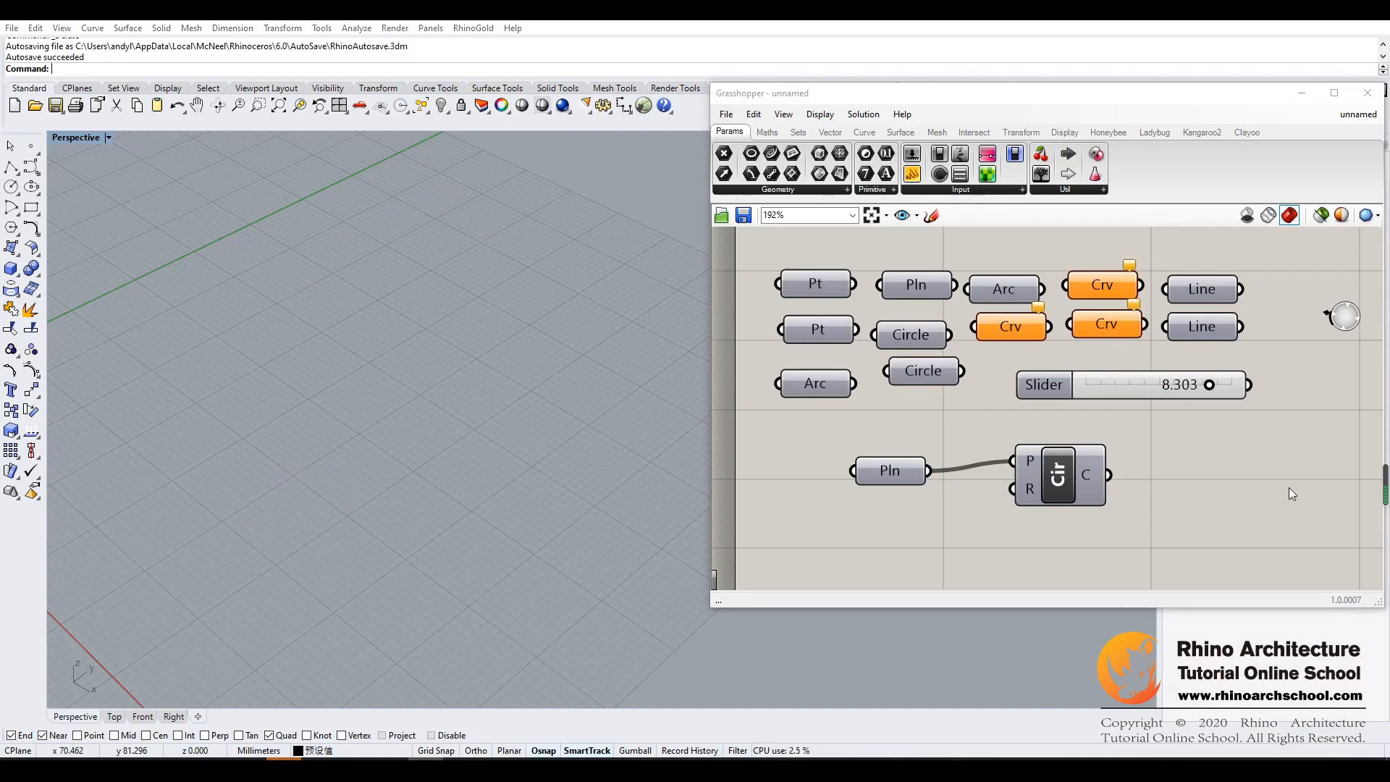
- Turn the preview of all components on the canvas back on and off again
{"action": "scroll", "coordinate": [1188, 453], "scroll_direction": "down", "scroll_amount": 1}
{"action": "right_click_drag", "start_coordinate": [1208, 436], "coordinate": [1129, 343]}
{"action": "right_click_drag", "start_coordinate": [1146, 478], "coordinate": [1166, 400]}
{"action": "mouse_move", "coordinate": [1096, 475]}
{"action": "right_mouse_down"}
{"action": "mouse_move", "coordinate": [1088, 456]}
{"action": "mouse_move", "coordinate": [1086, 561]}
{"action": "right_mouse_up"}
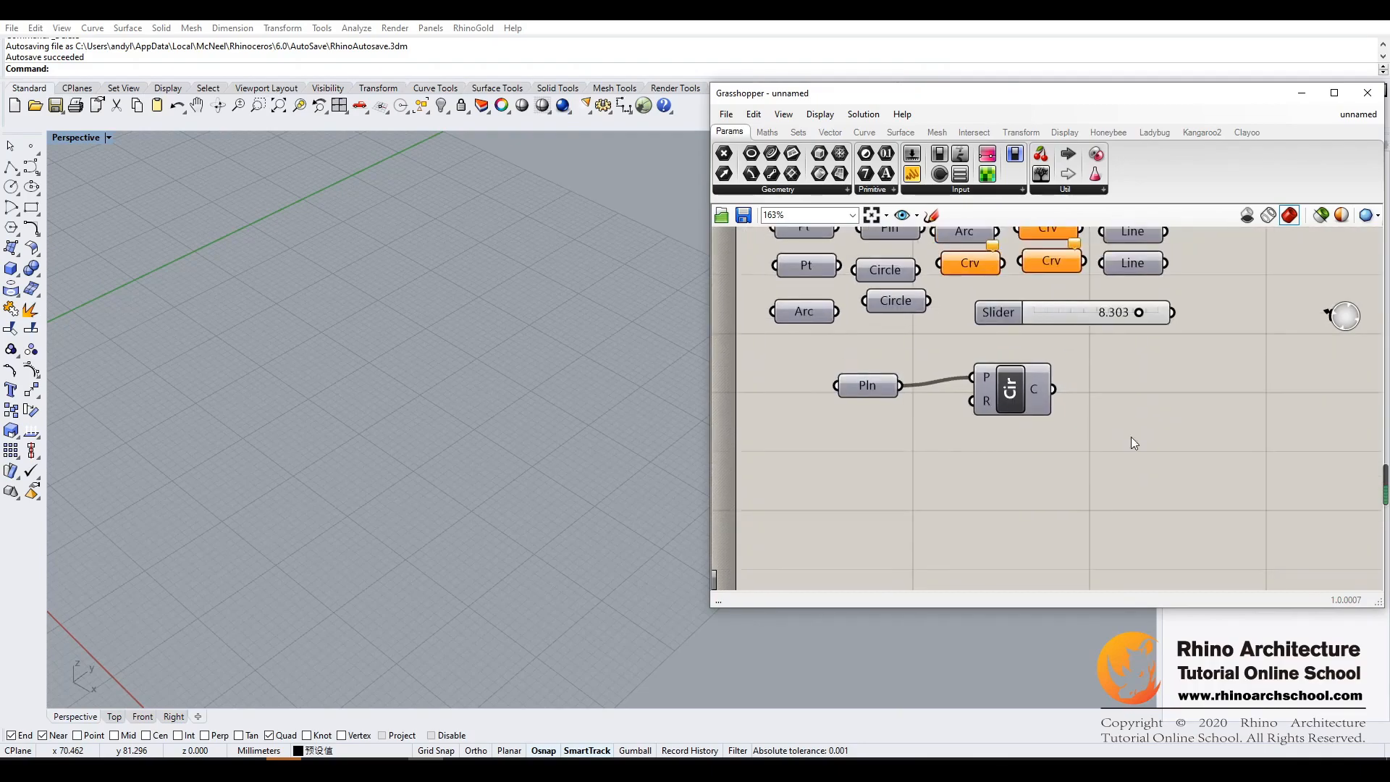
{"action": "right_click_drag", "start_coordinate": [1130, 438], "coordinate": [1108, 508]}
{"action": "left_click_drag", "start_coordinate": [1088, 324], "coordinate": [716, 557]}
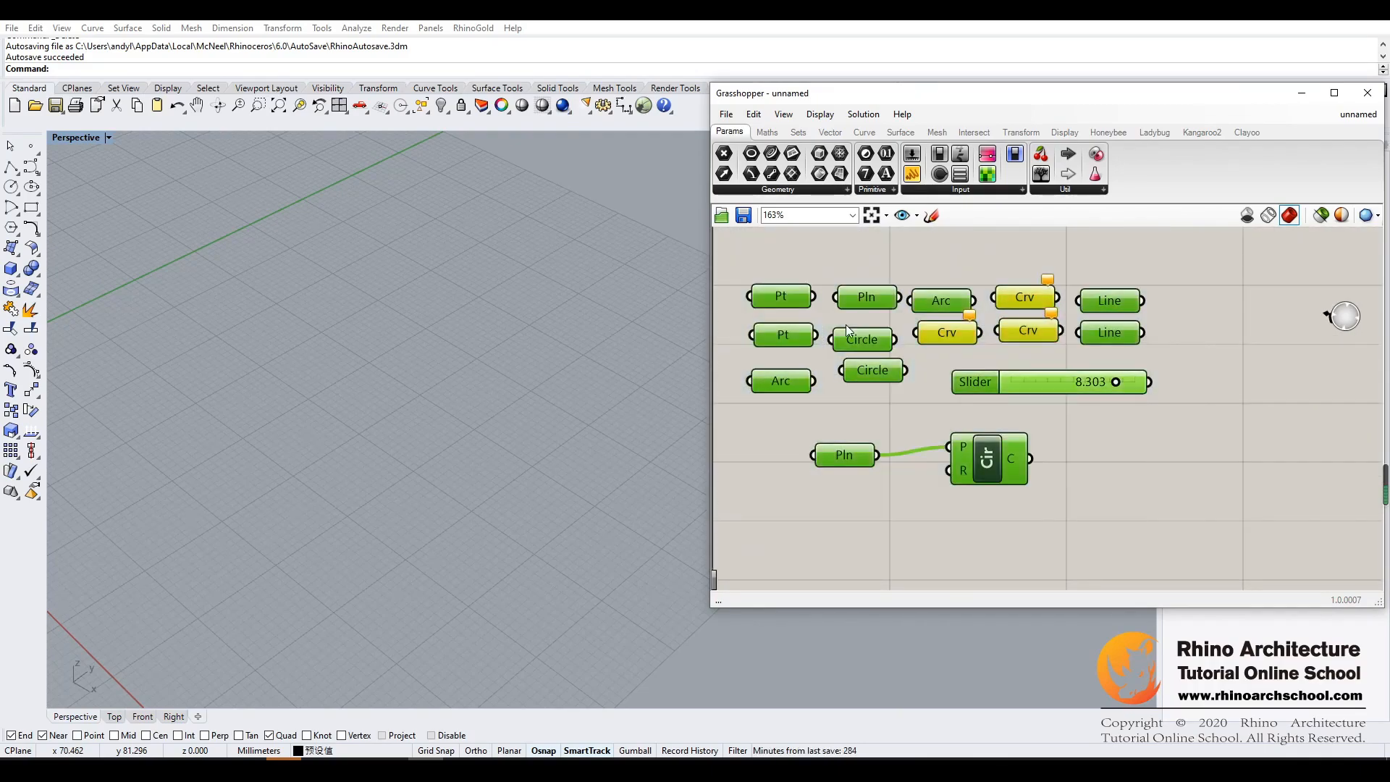
{"action": "middle_click", "coordinate": [869, 288]}
{"action": "scroll", "coordinate": [890, 278], "scroll_direction": "up", "scroll_amount": 1}
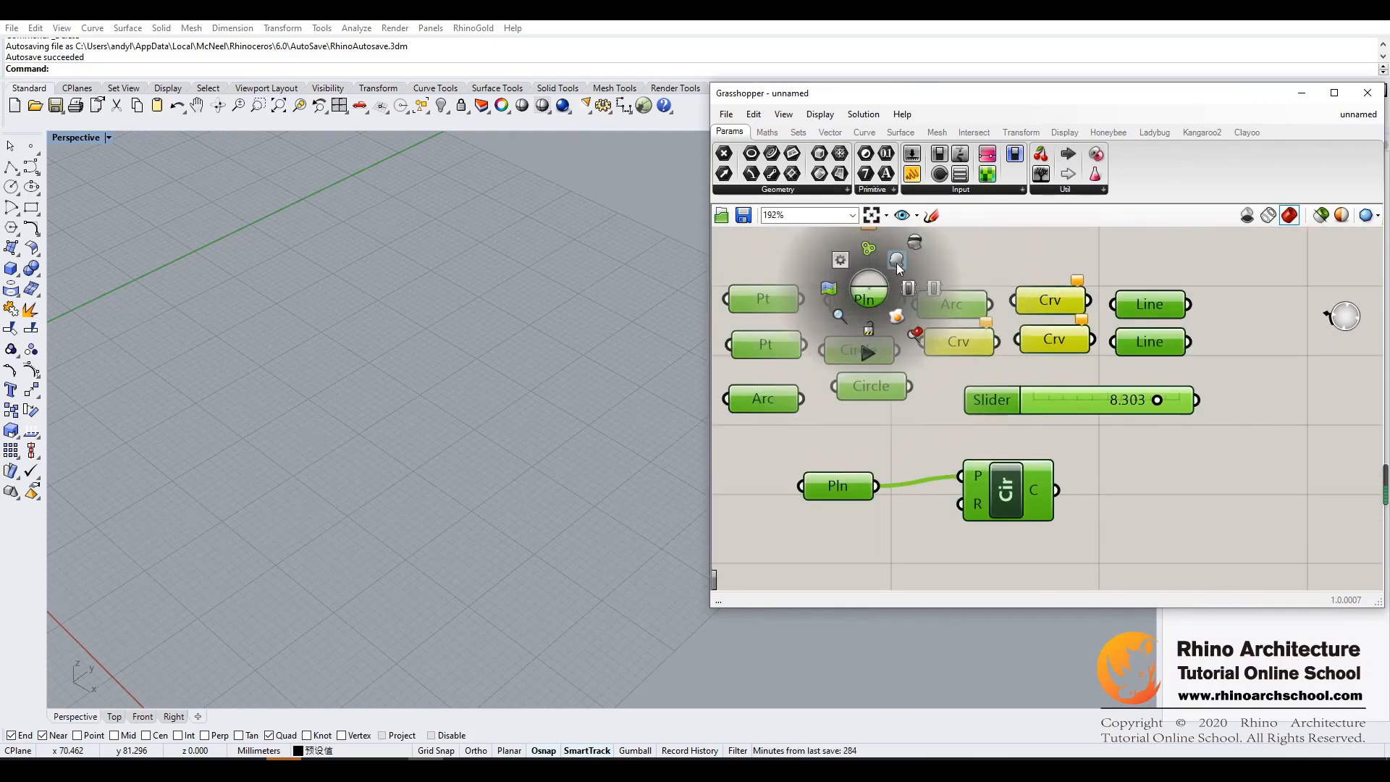
{"action": "left_click", "coordinate": [896, 262]}
{"action": "left_click", "coordinate": [1242, 265]}
{"action": "left_click_drag", "start_coordinate": [1241, 265], "coordinate": [714, 589]}
{"action": "middle_click", "coordinate": [855, 300]}
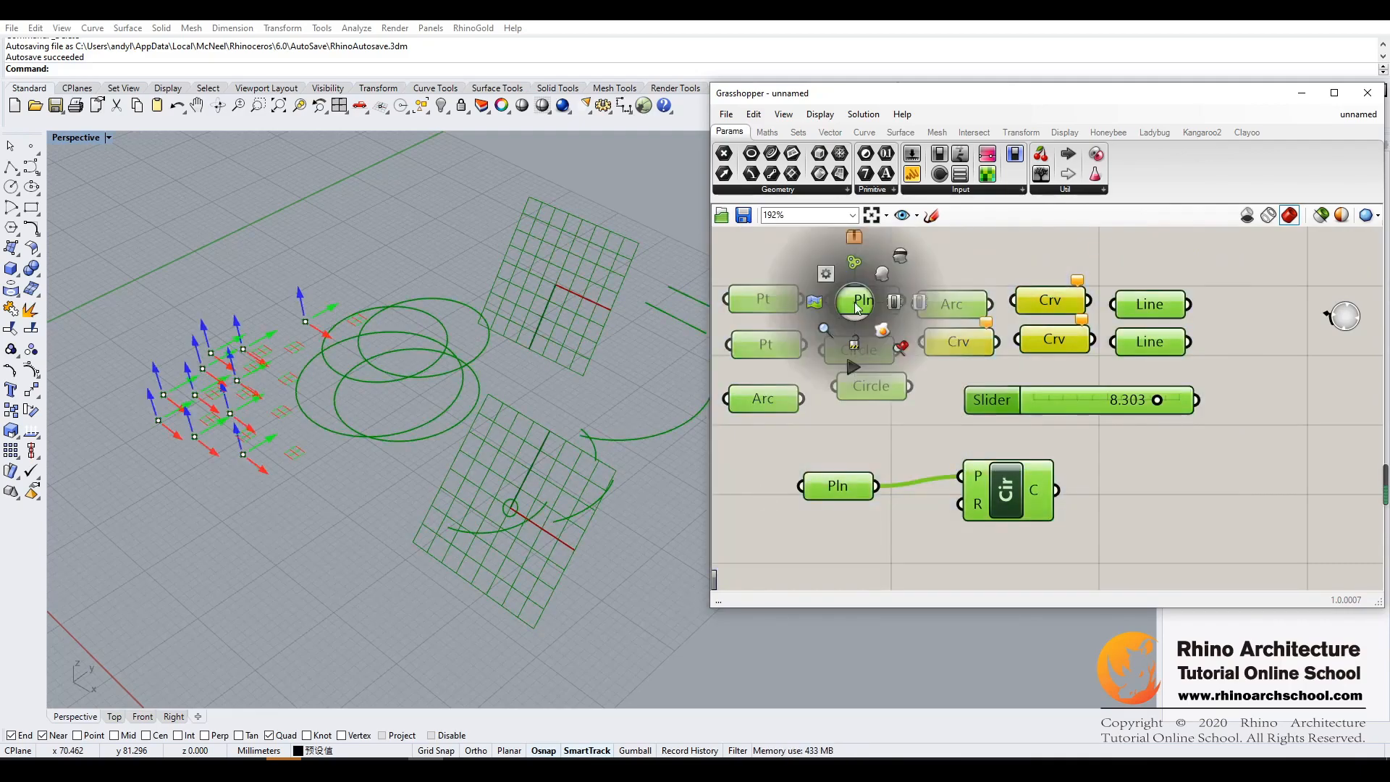
{"action": "left_click", "coordinate": [901, 265]}
{"action": "left_click", "coordinate": [1200, 475]}
- Add a Box parameter below the Plane parameter and set it to one box drawn in the Perspective viewport
{"action": "scroll", "coordinate": [1200, 475], "scroll_direction": "down", "scroll_amount": 2}
{"action": "right_click_drag", "start_coordinate": [1199, 475], "coordinate": [1039, 316]}
{"action": "right_click_drag", "start_coordinate": [1038, 372], "coordinate": [1090, 367]}
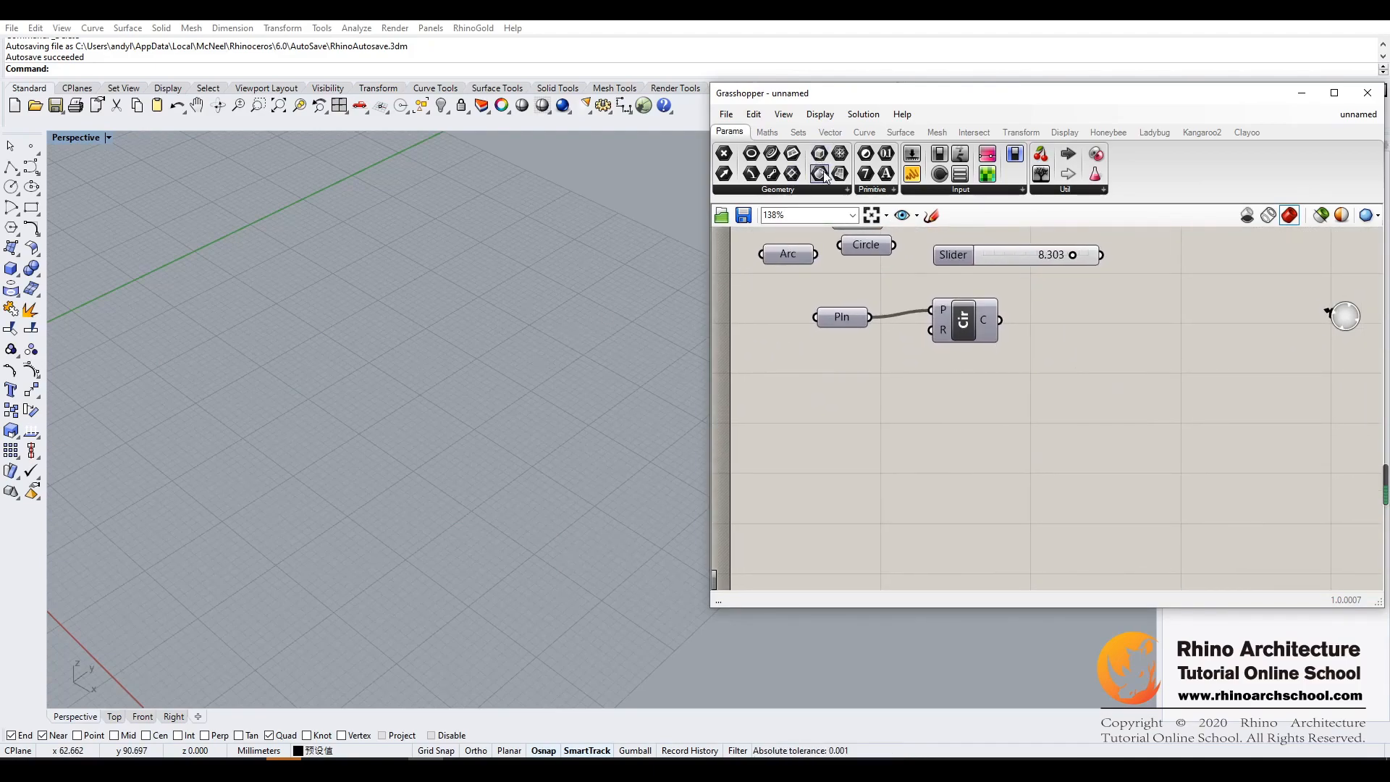
{"action": "left_click_drag", "start_coordinate": [818, 157], "coordinate": [805, 401]}
{"action": "right_click", "coordinate": [798, 401]}
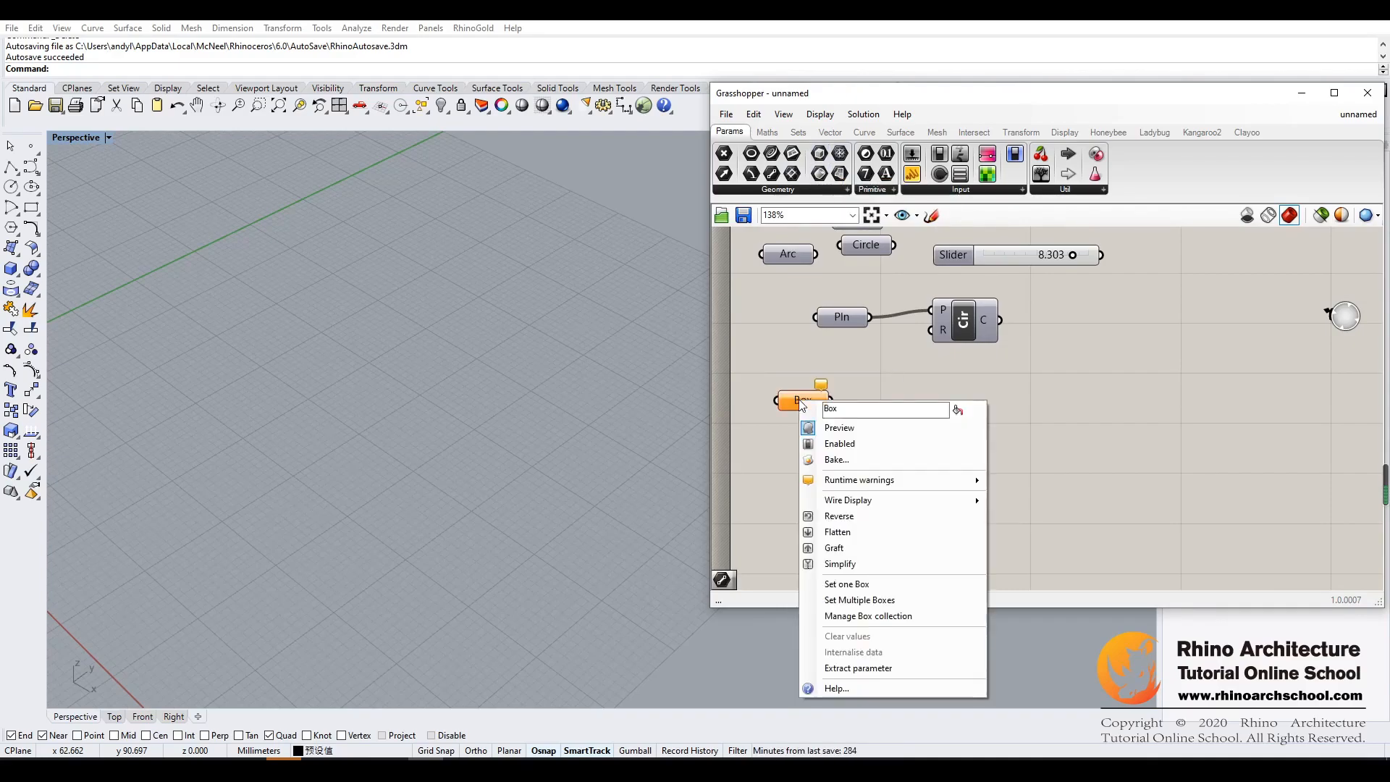
{"action": "left_click", "coordinate": [868, 584]}
{"action": "left_click", "coordinate": [324, 297]}
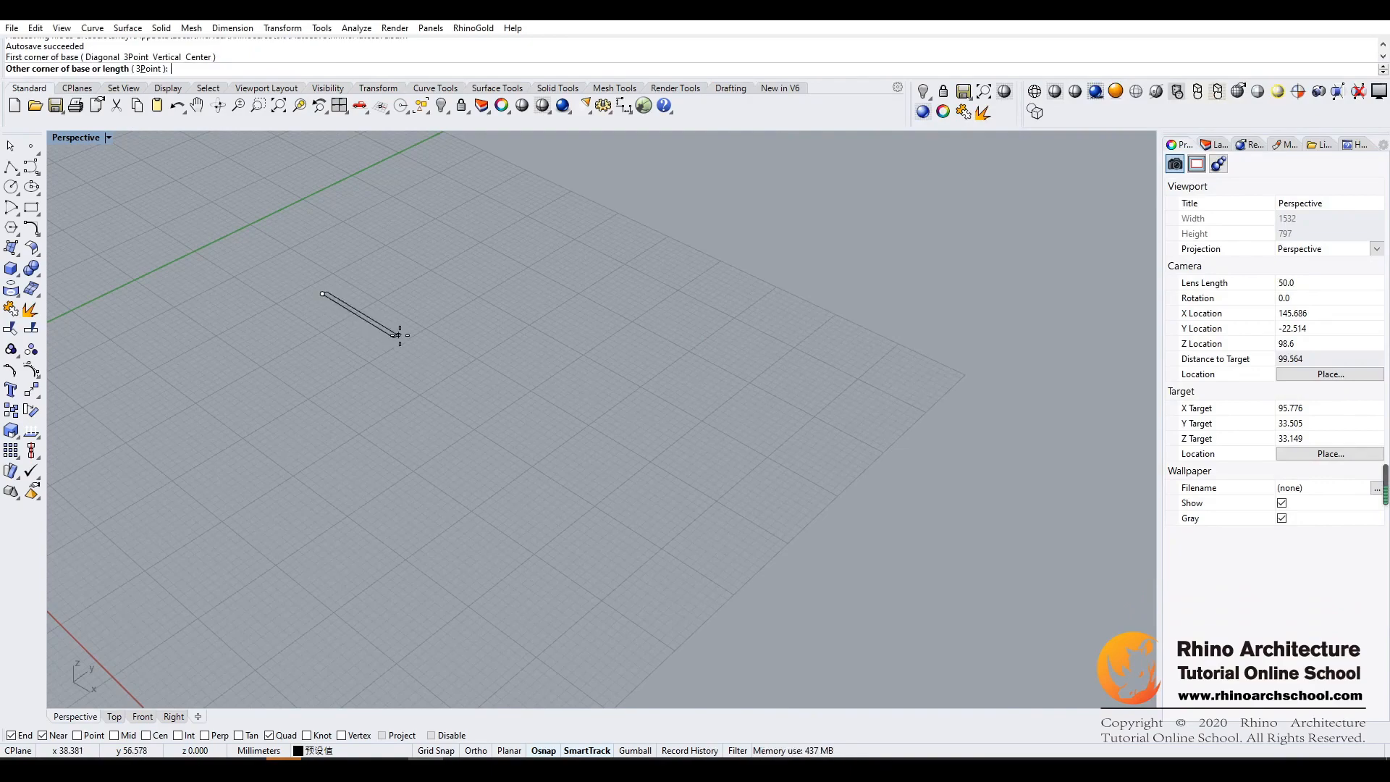
{"action": "left_click", "coordinate": [448, 296]}
{"action": "left_click", "coordinate": [438, 217]}
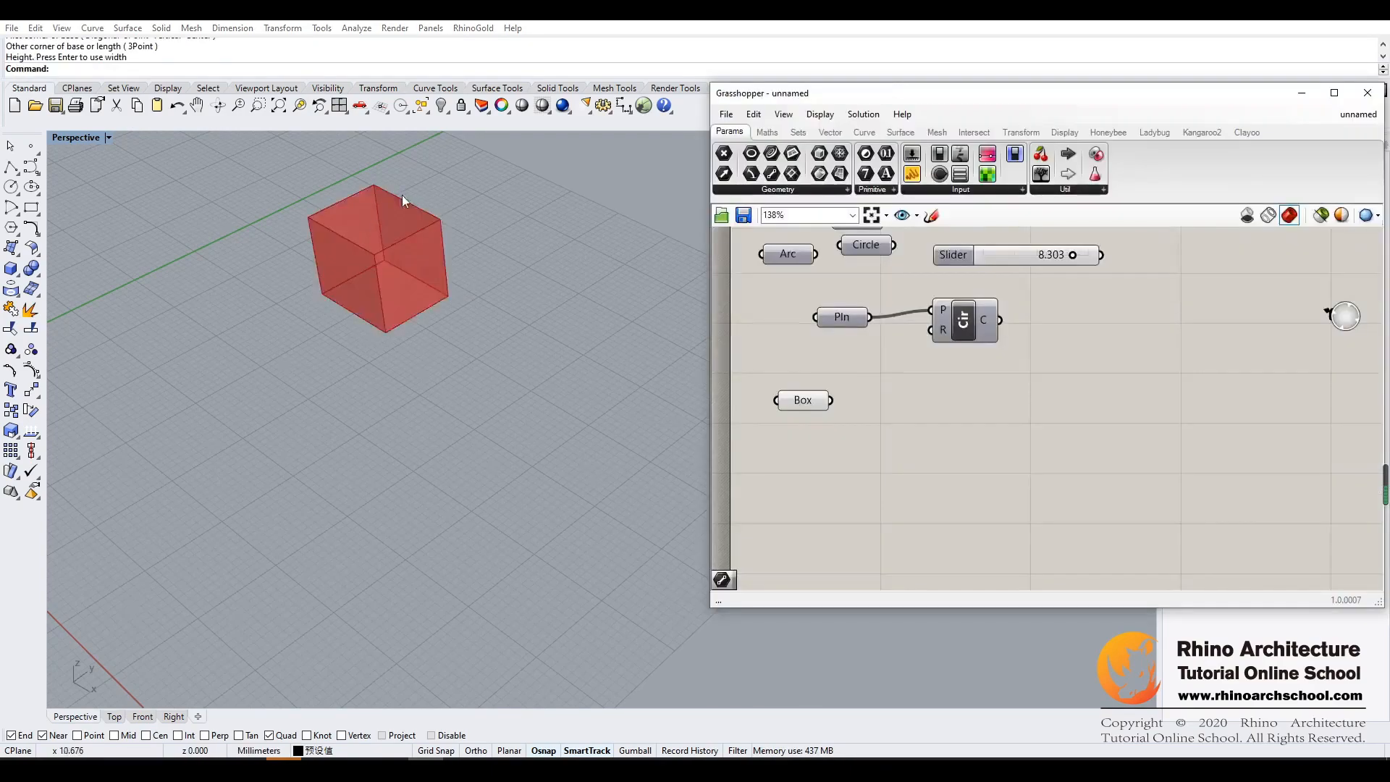
- Move the Box parameter closer to the Plane parameter and check its available options
{"action": "left_click_drag", "start_coordinate": [809, 404], "coordinate": [814, 377]}
{"action": "left_click", "coordinate": [825, 394]}
{"action": "right_click", "coordinate": [810, 375]}
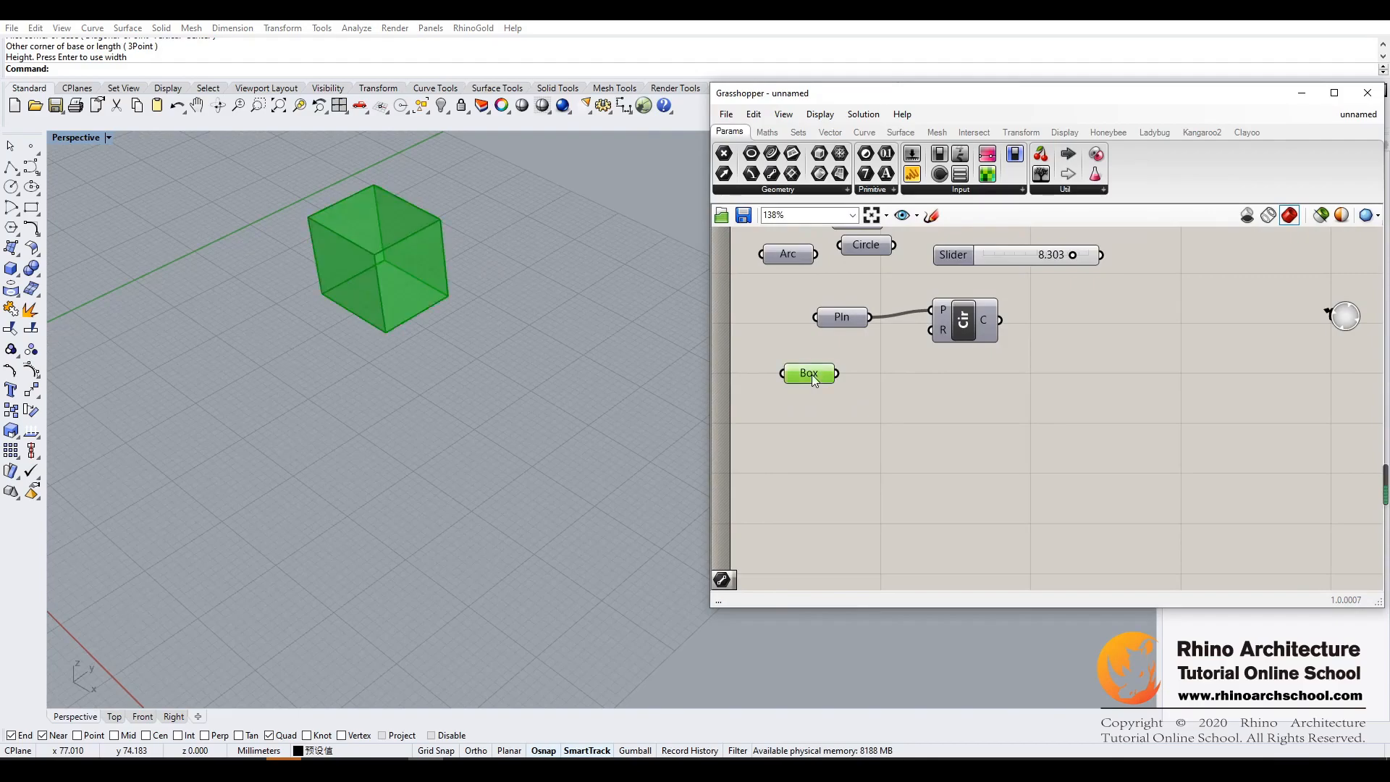
{"action": "left_click", "coordinate": [772, 437]}
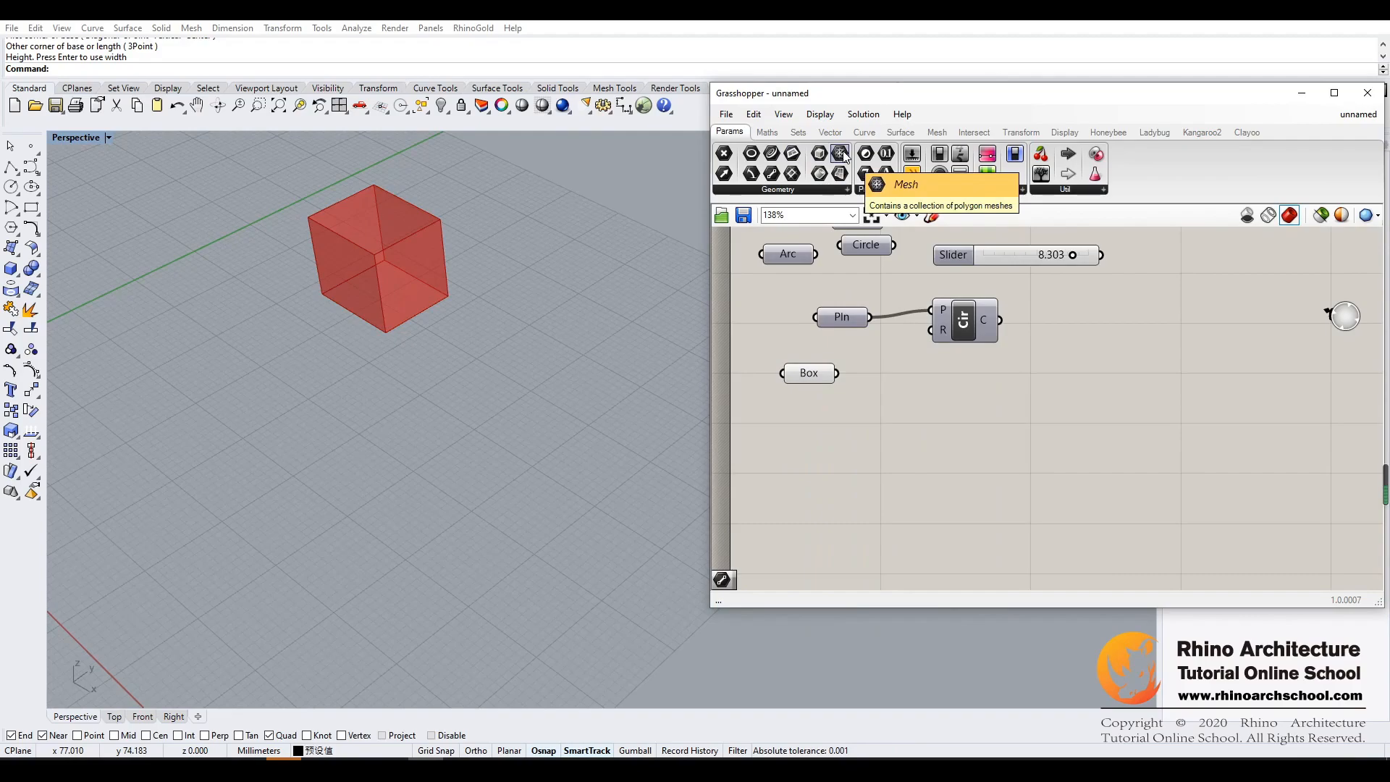
- Add a Rectangle parameter below the Box parameter and set it to one rectangle drawn beside the box in the viewport
{"action": "left_click_drag", "start_coordinate": [795, 177], "coordinate": [801, 417]}
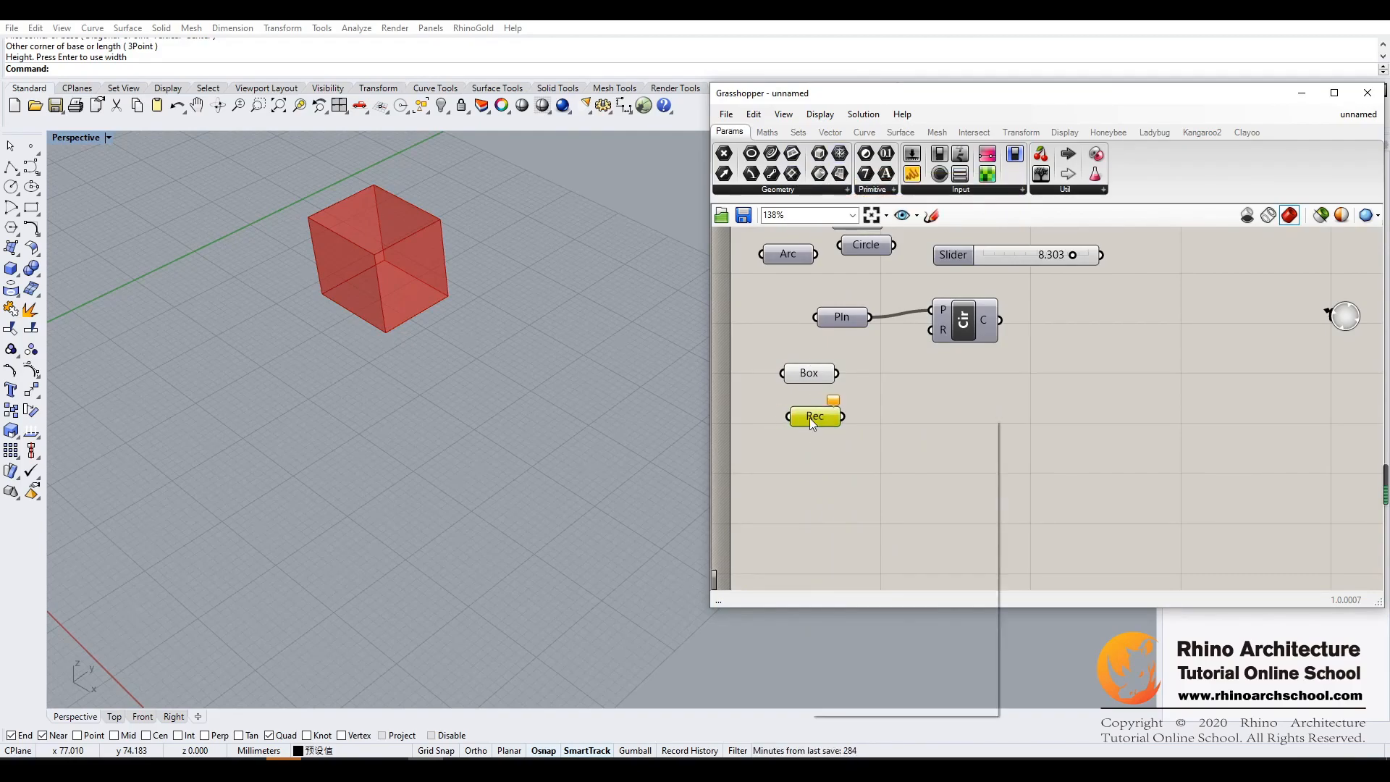
{"action": "right_click", "coordinate": [812, 421]}
{"action": "left_click", "coordinate": [863, 601]}
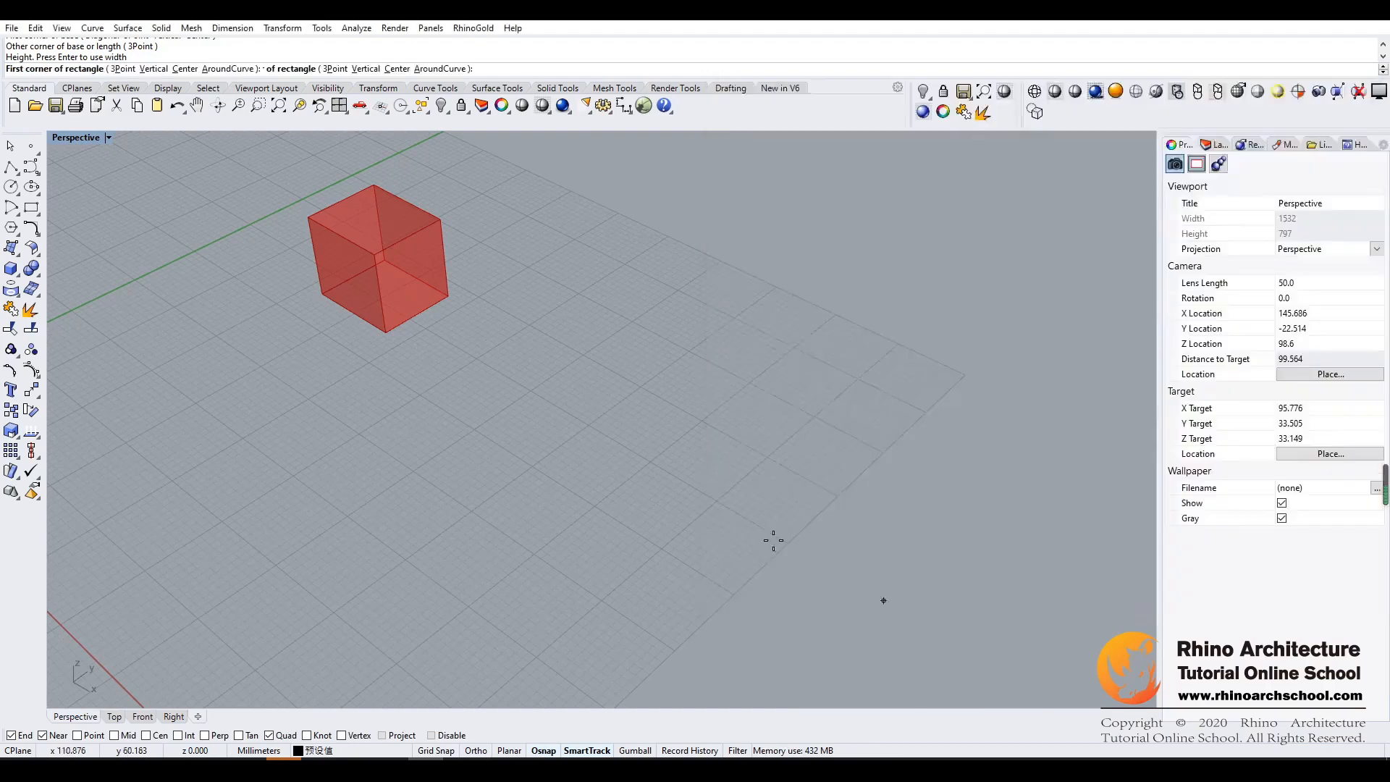
{"action": "left_click", "coordinate": [461, 351]}
{"action": "left_click", "coordinate": [594, 343]}
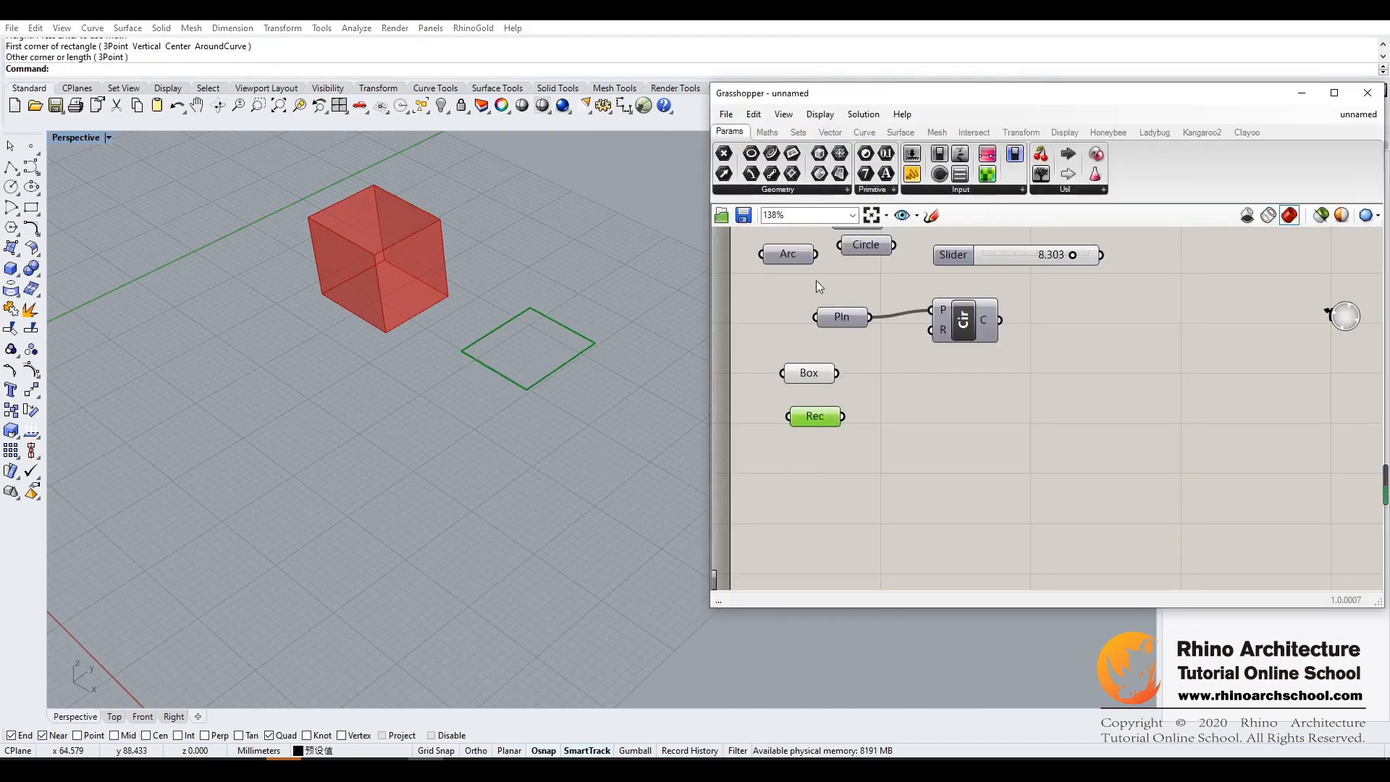
- Add a second Rectangle parameter below the first and set it to three rectangles drawn beside the box in the Perspective viewport
{"action": "left_click_drag", "start_coordinate": [792, 177], "coordinate": [814, 453]}
{"action": "right_click", "coordinate": [822, 455]}
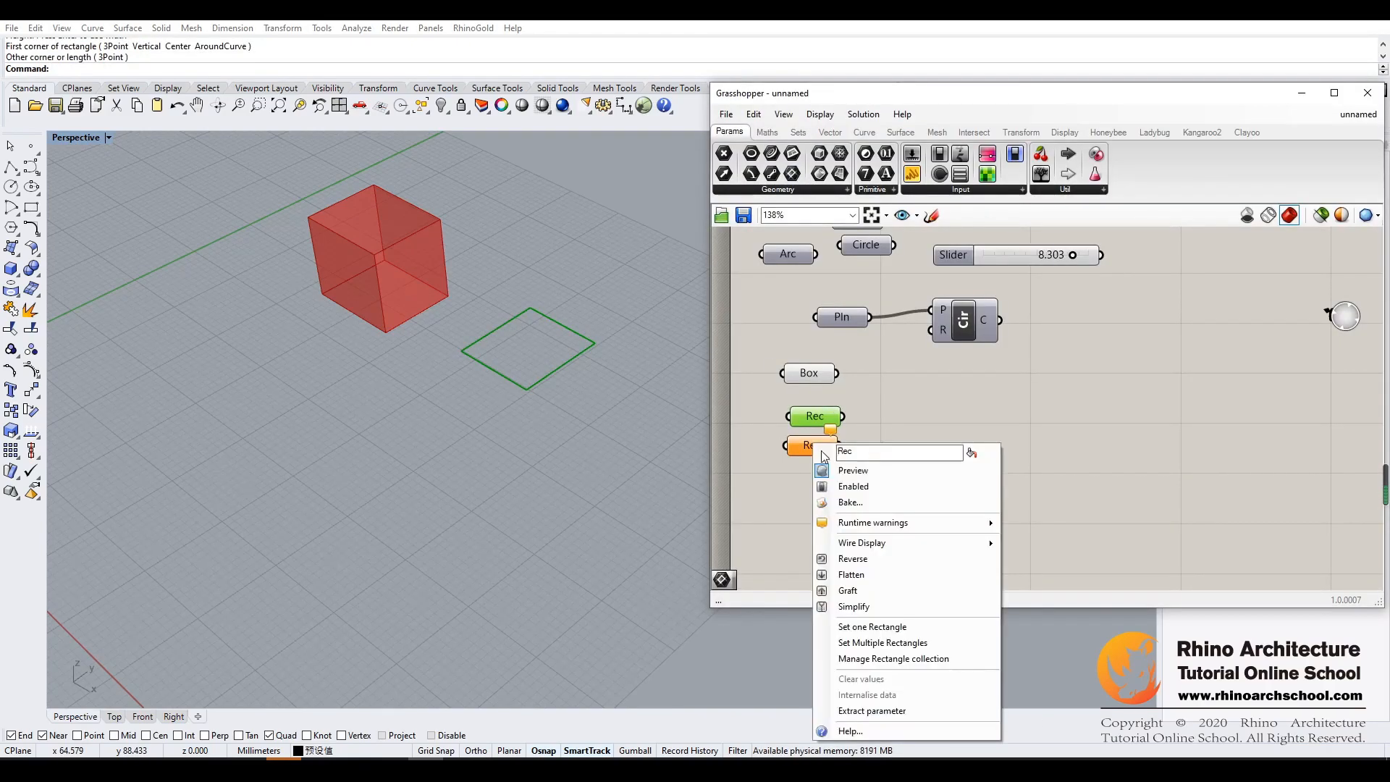
{"action": "left_click", "coordinate": [885, 643]}
{"action": "left_click", "coordinate": [322, 382]}
{"action": "left_click", "coordinate": [430, 382]}
{"action": "left_click", "coordinate": [429, 445]}
{"action": "left_click", "coordinate": [560, 433]}
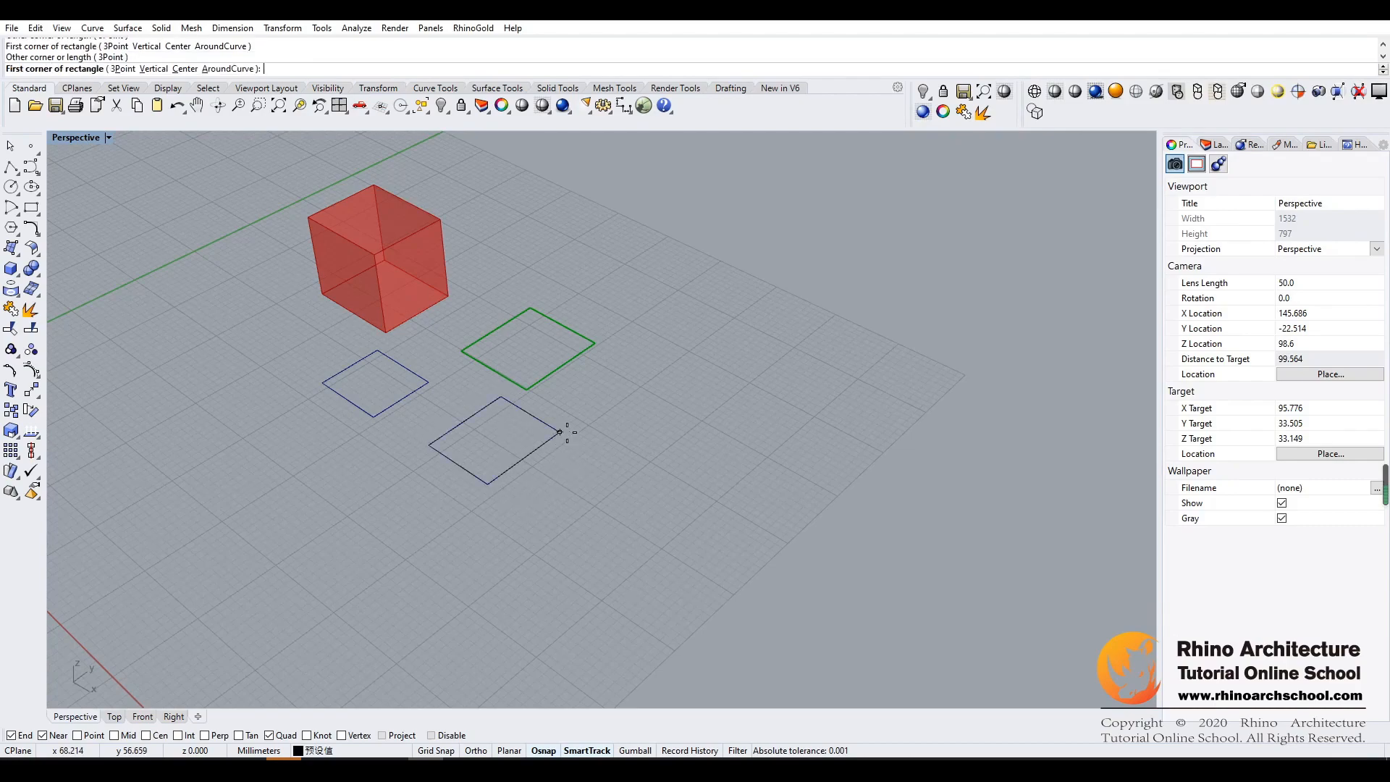
{"action": "left_click", "coordinate": [592, 407]}
{"action": "left_click", "coordinate": [727, 389]}
{"action": "key", "text": "Return"}
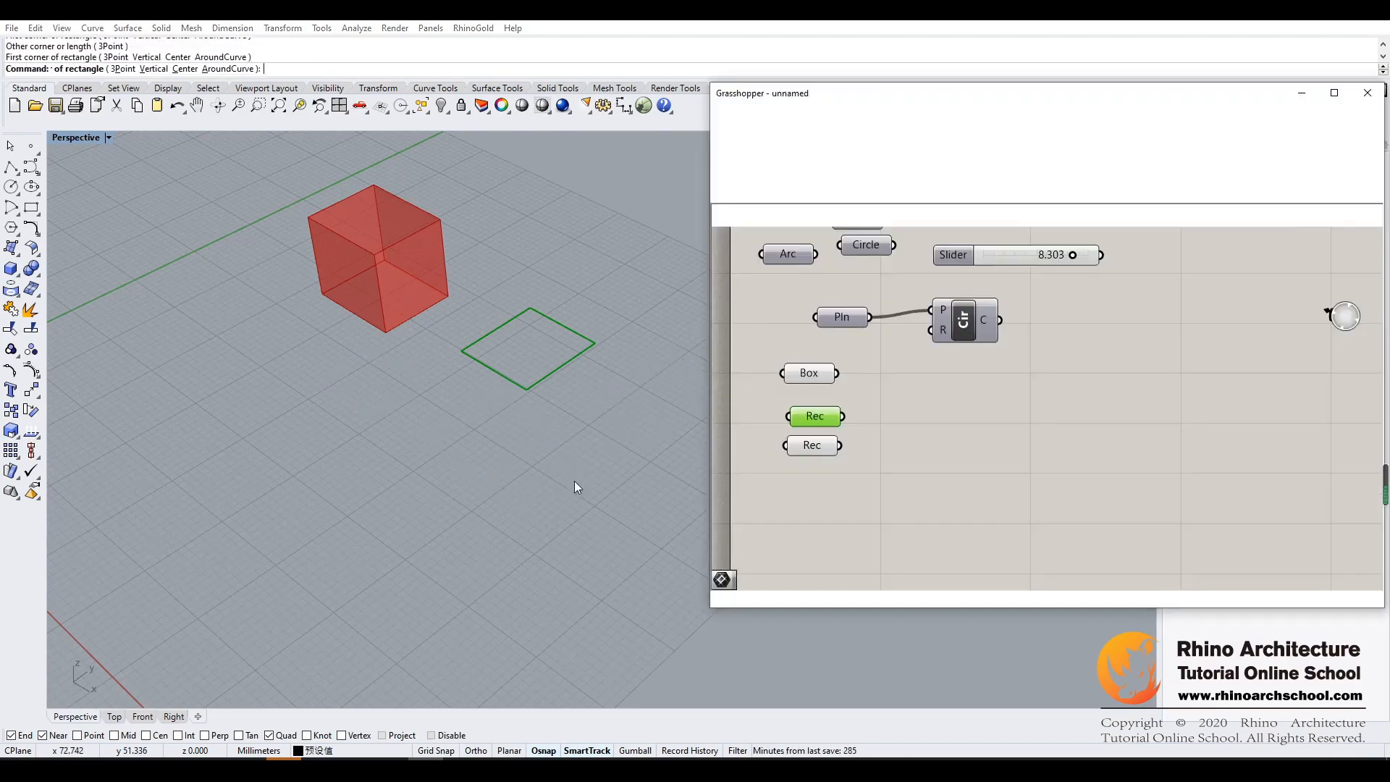
{"action": "left_click", "coordinate": [908, 398]}
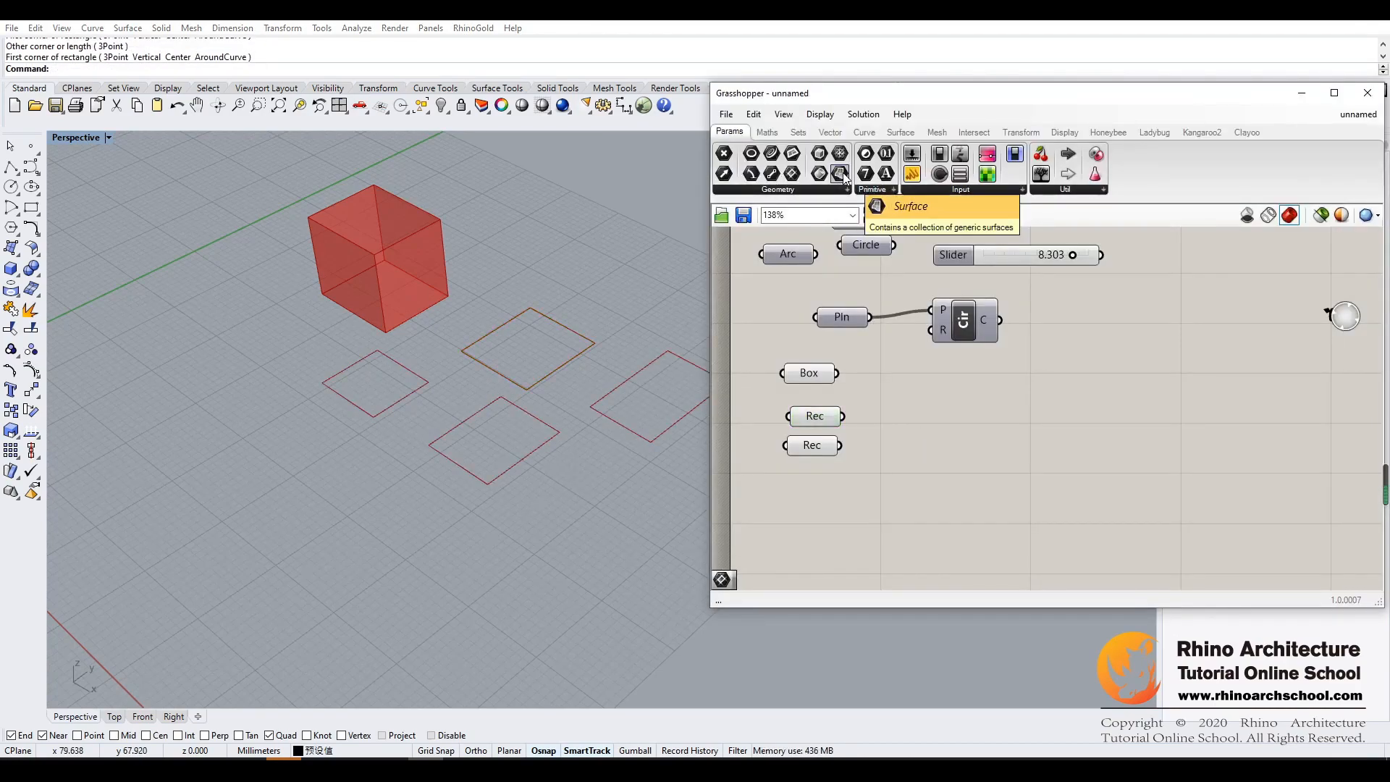
- Add a Surface parameter beside the Box parameter and try to reference one surface from the viewport
{"action": "left_click_drag", "start_coordinate": [842, 173], "coordinate": [912, 373]}
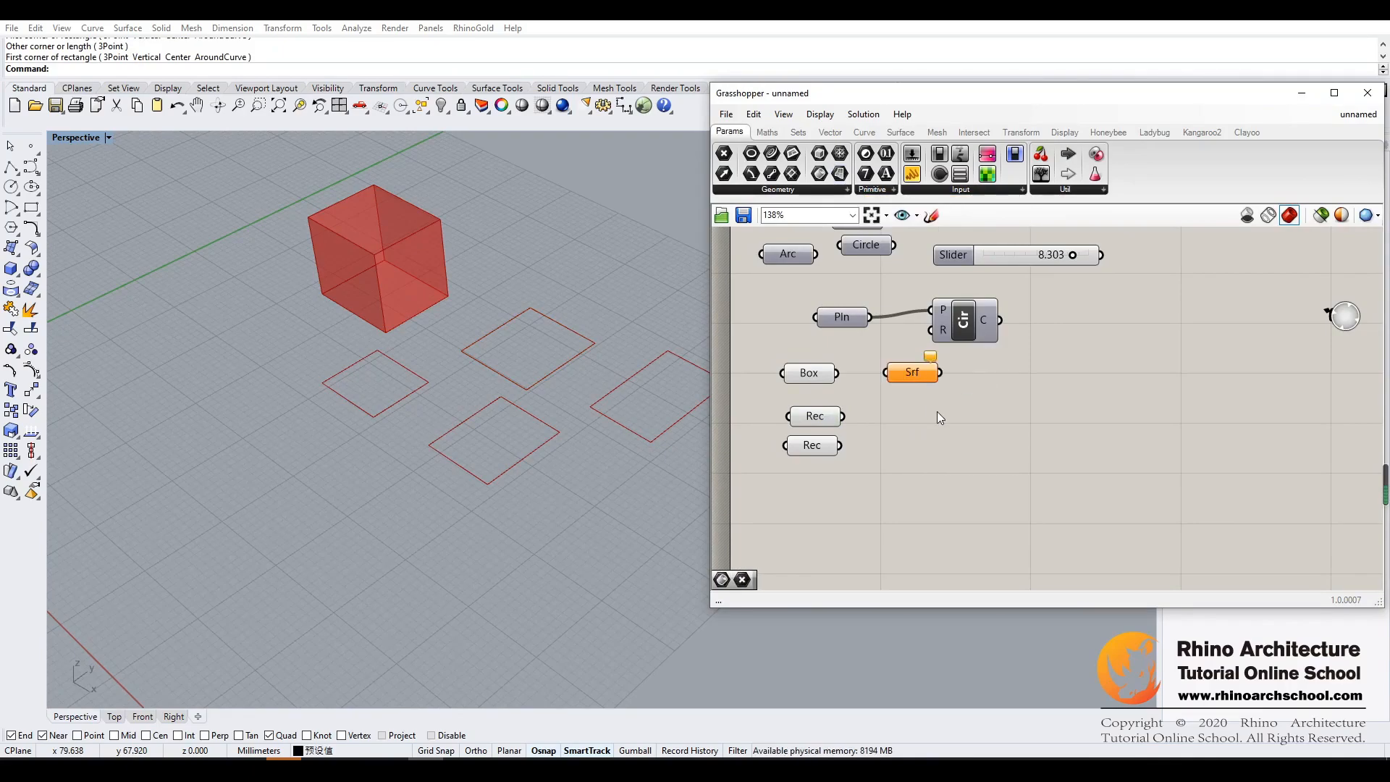
{"action": "right_click", "coordinate": [915, 376]}
{"action": "left_click", "coordinate": [956, 577]}
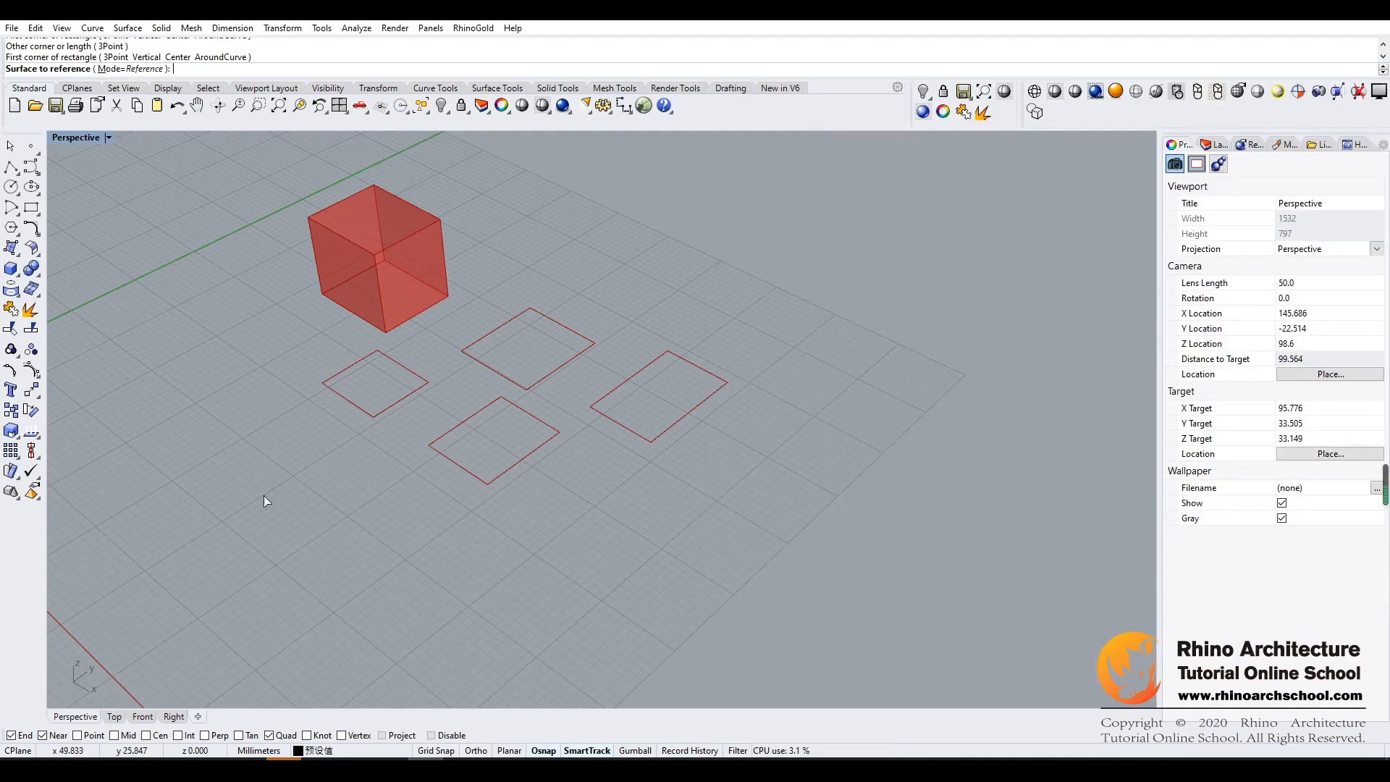
{"action": "left_click", "coordinate": [455, 453]}
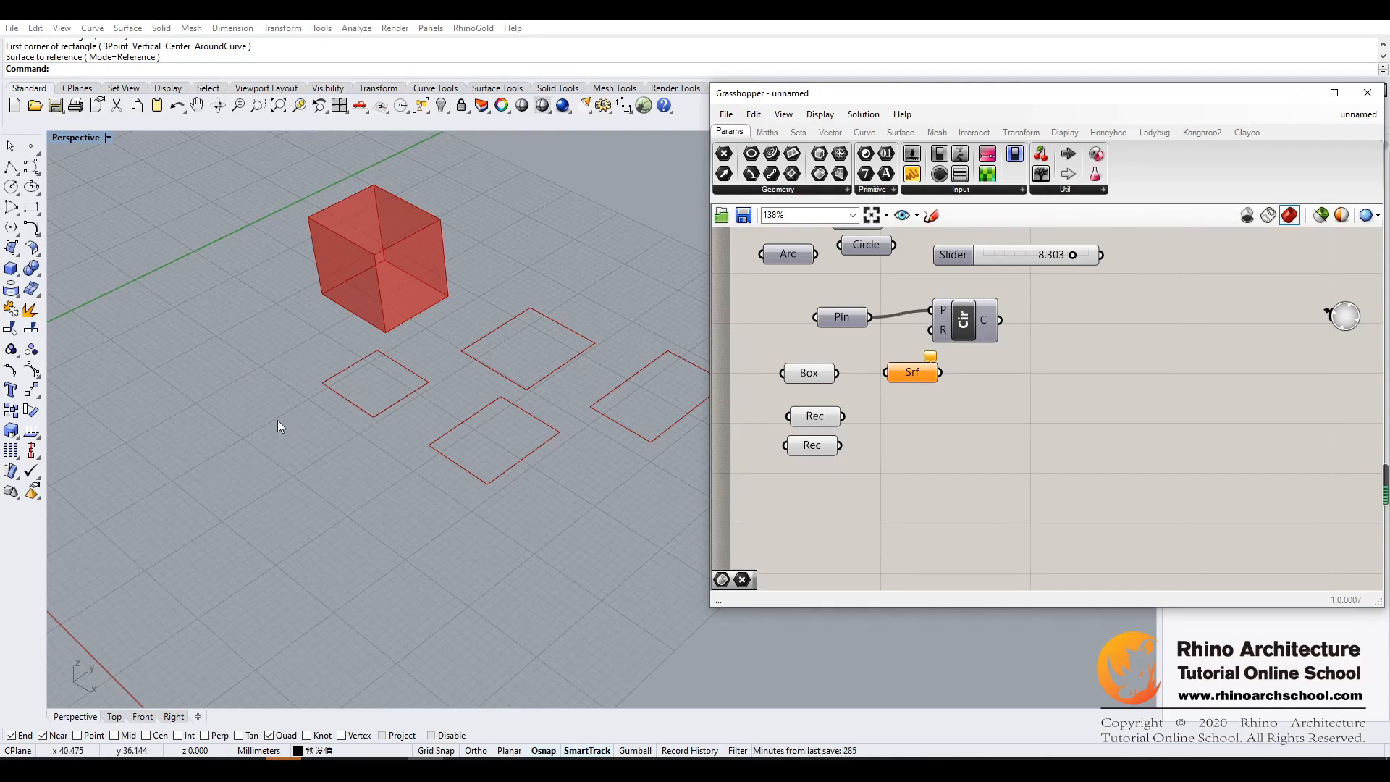
- Draw a wavy degree 3 control-point curve on the ground plane in front of the box and rectangles
{"action": "left_click", "coordinate": [32, 167]}
{"action": "left_click", "coordinate": [155, 369]}
{"action": "left_click", "coordinate": [141, 440]}
{"action": "left_click", "coordinate": [194, 484]}
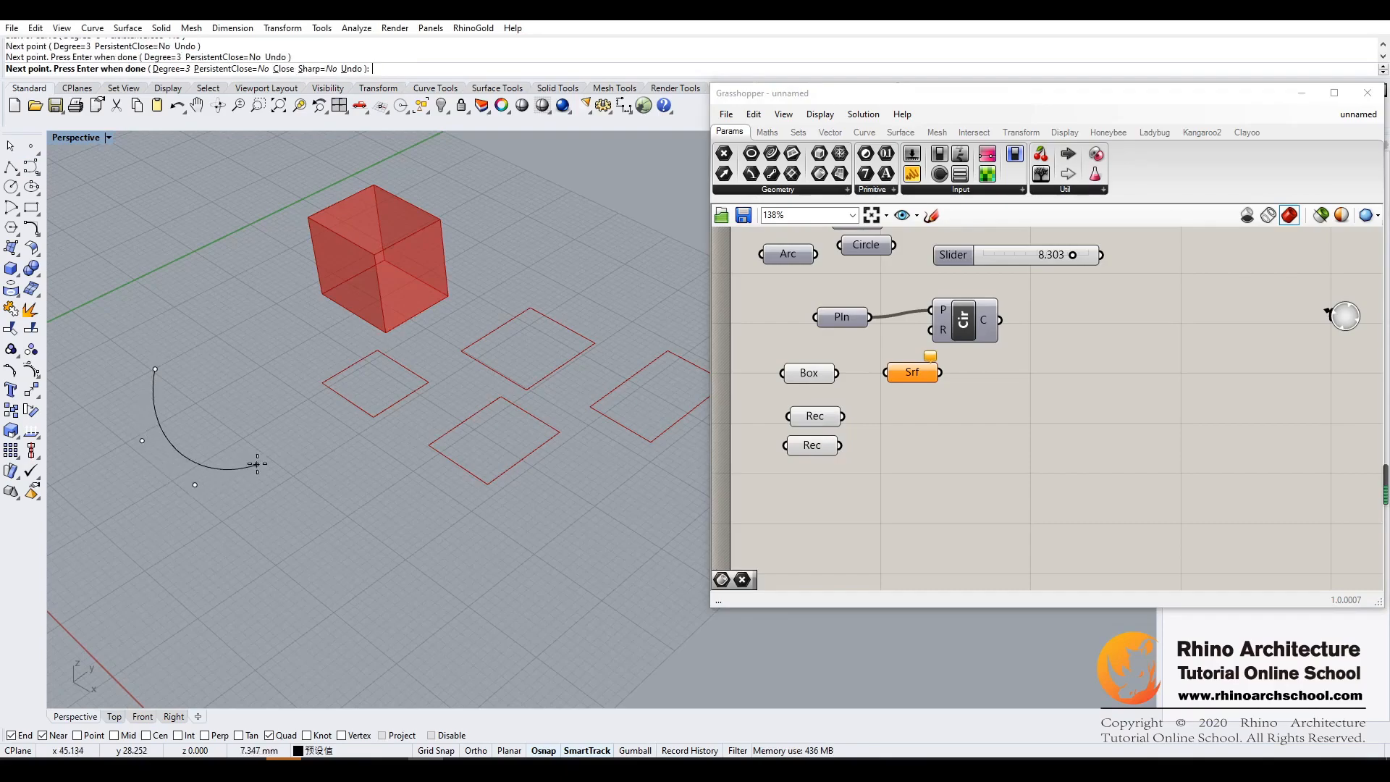
{"action": "left_click", "coordinate": [257, 464]}
{"action": "left_click", "coordinate": [270, 562]}
{"action": "left_click", "coordinate": [311, 565]}
{"action": "key", "text": "Return"}
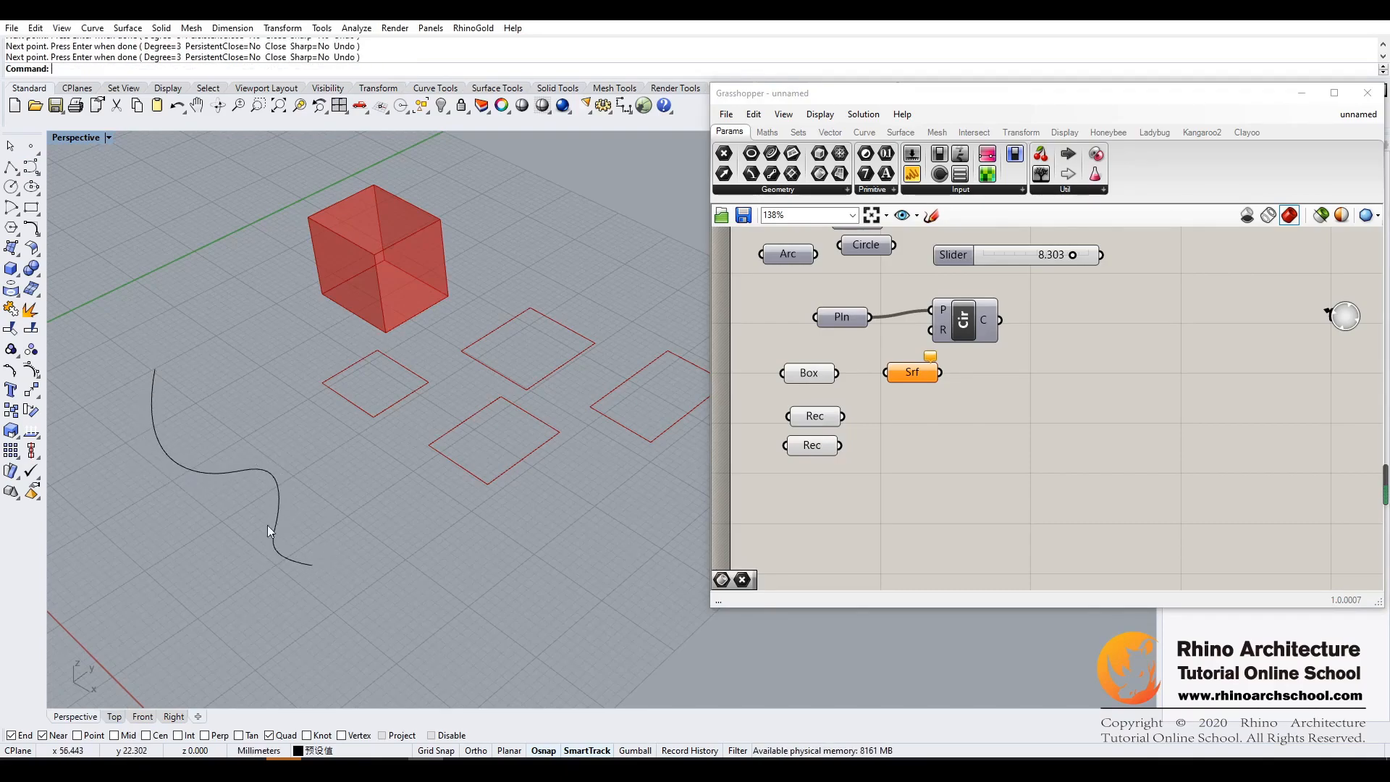
- Extrude the wavy curve vertically about 18 mm into an open surface
{"action": "left_click_drag", "start_coordinate": [184, 564], "coordinate": [181, 567]}
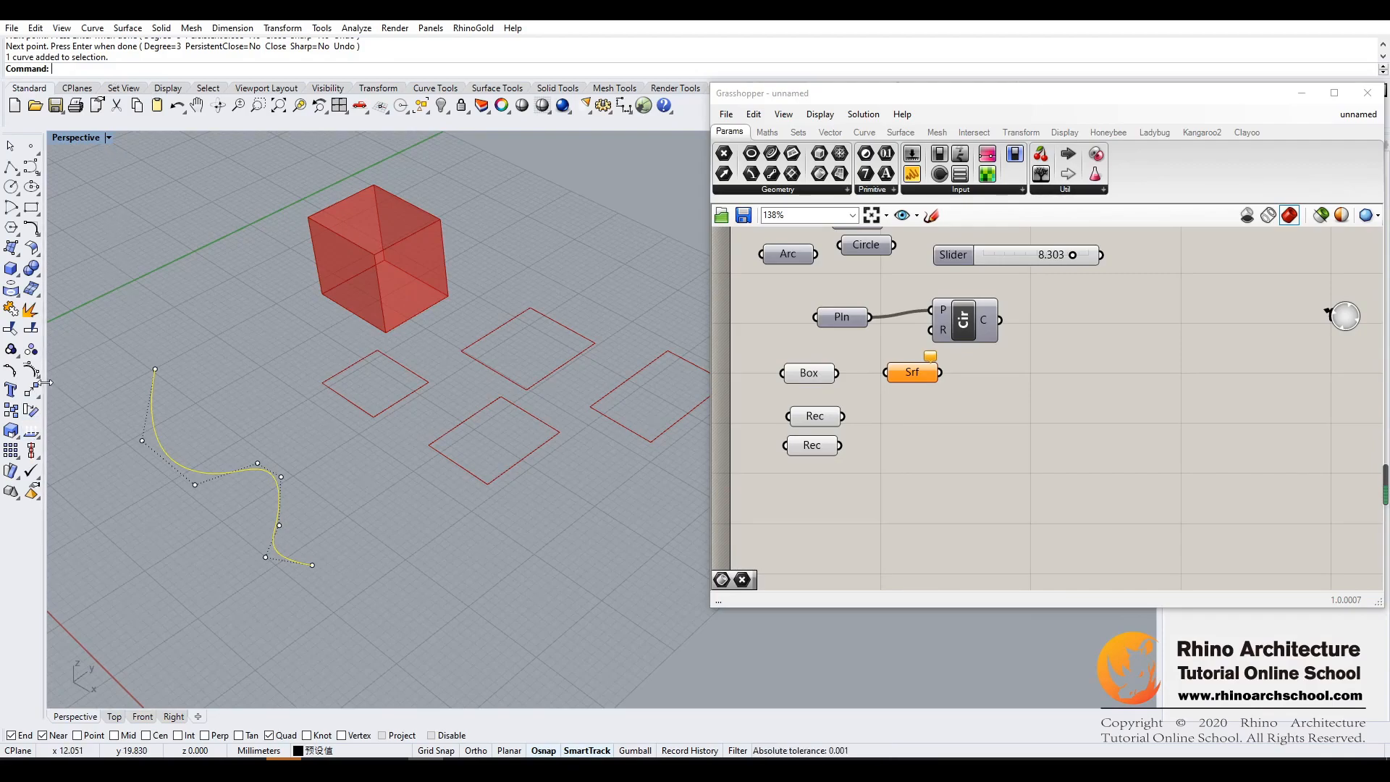
{"action": "left_click", "coordinate": [39, 258]}
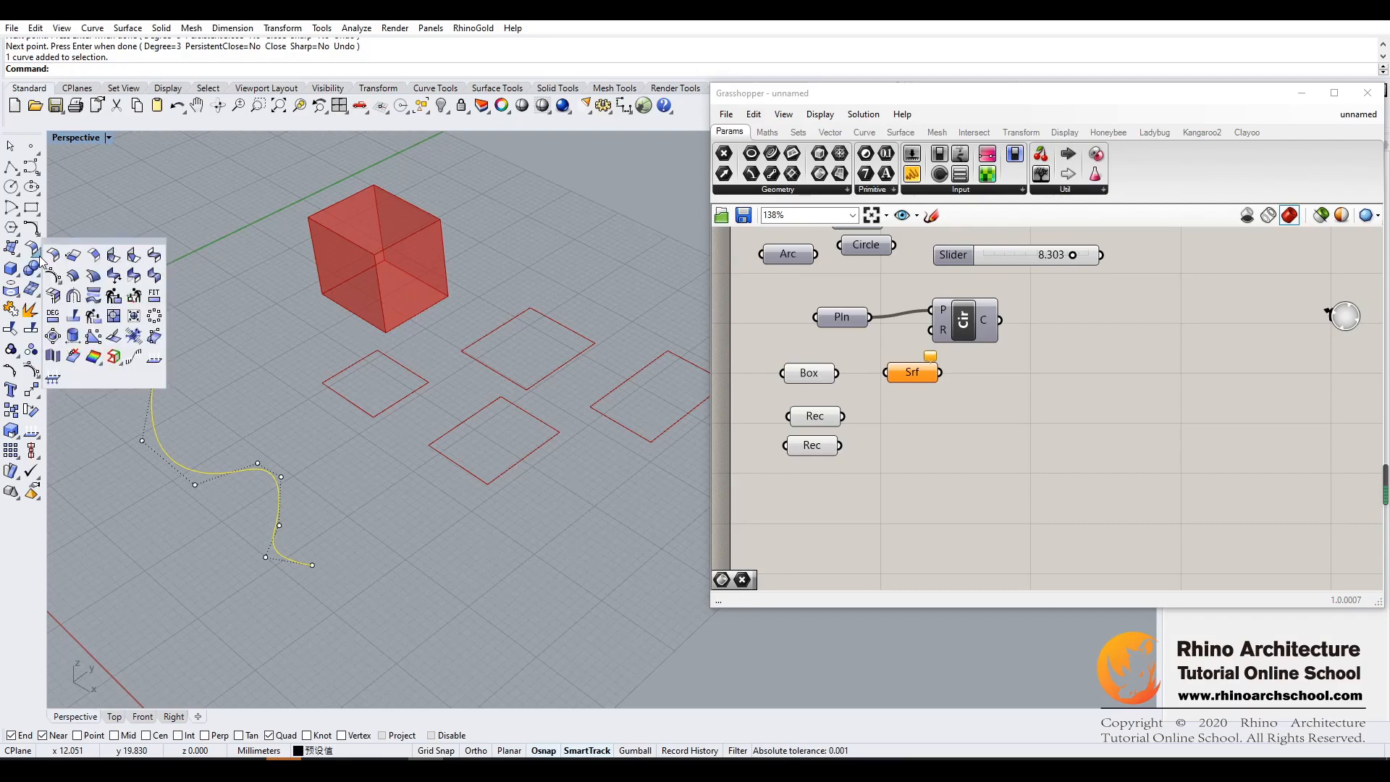
{"action": "left_click", "coordinate": [11, 269]}
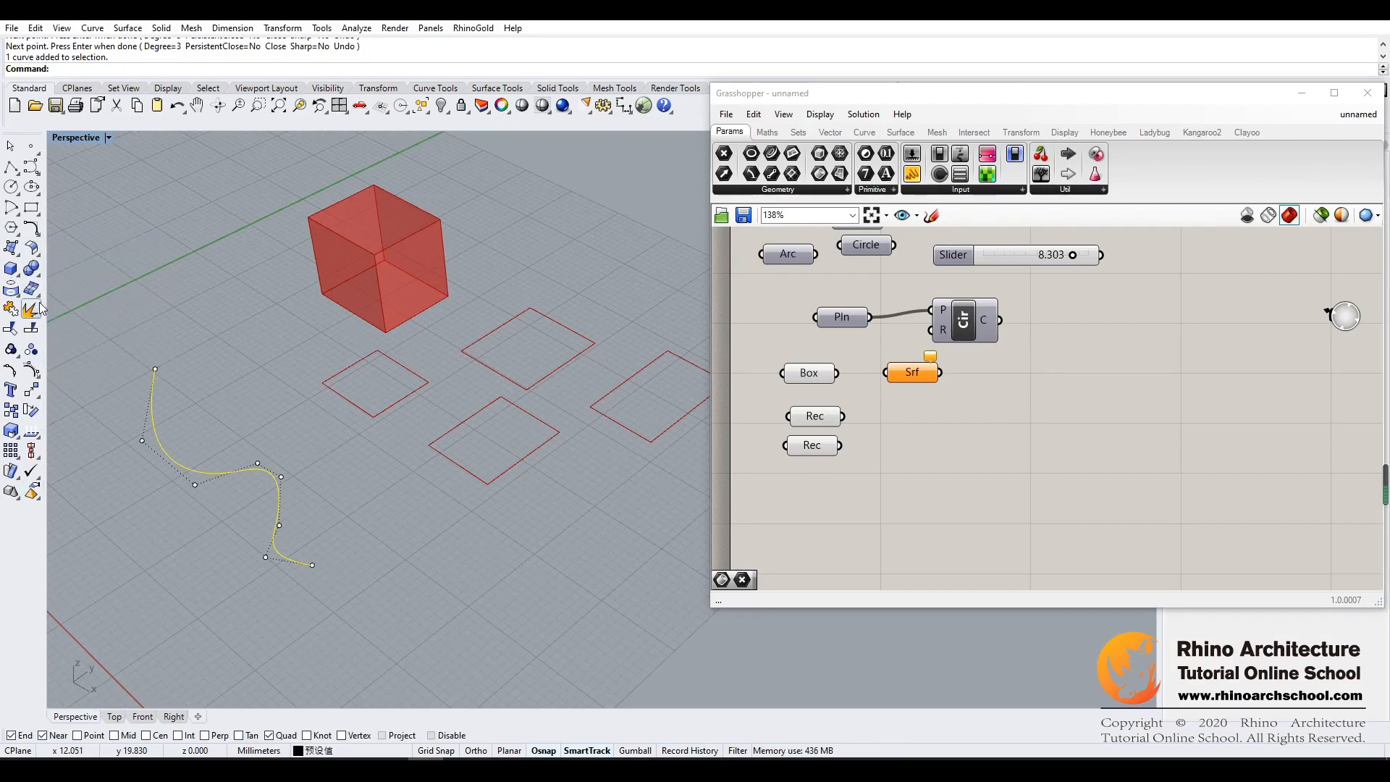
{"action": "left_click", "coordinate": [39, 295]}
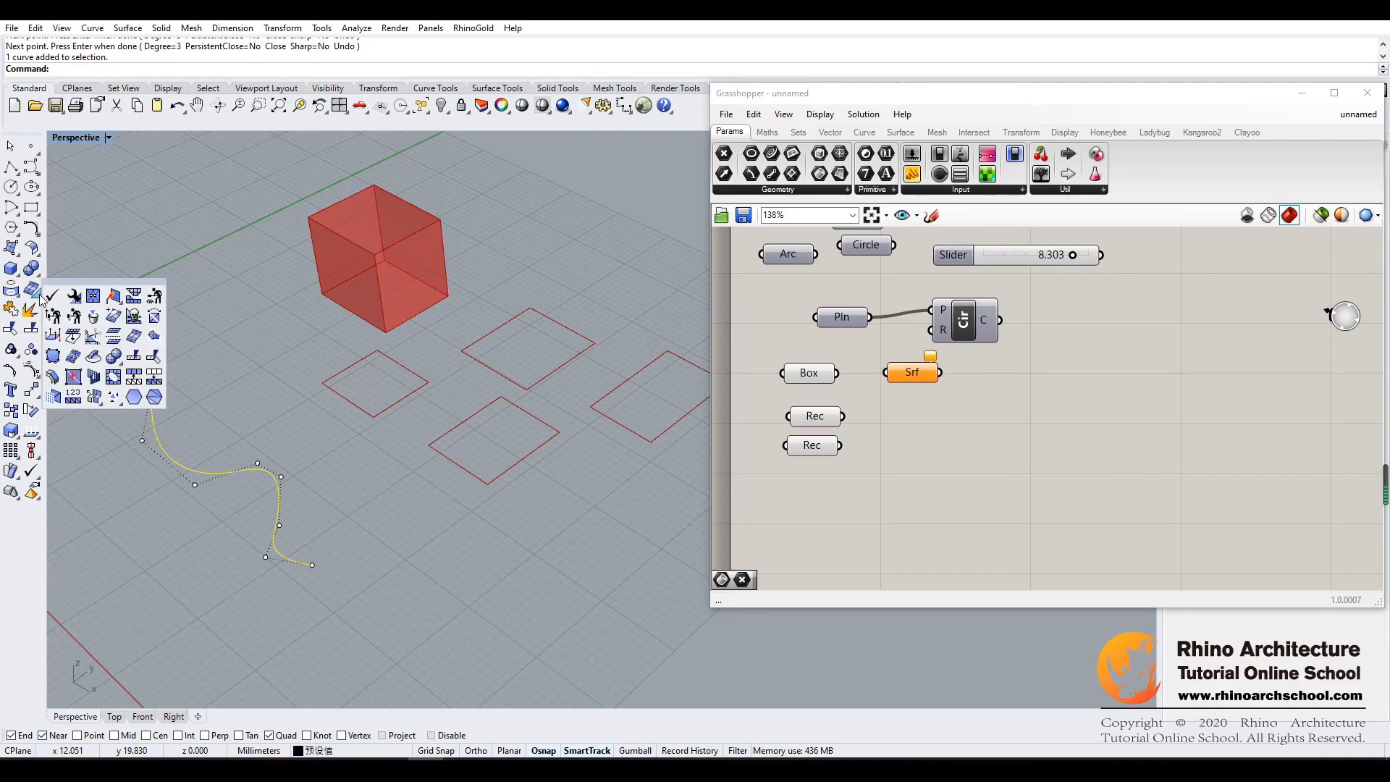
{"action": "left_click", "coordinate": [18, 253]}
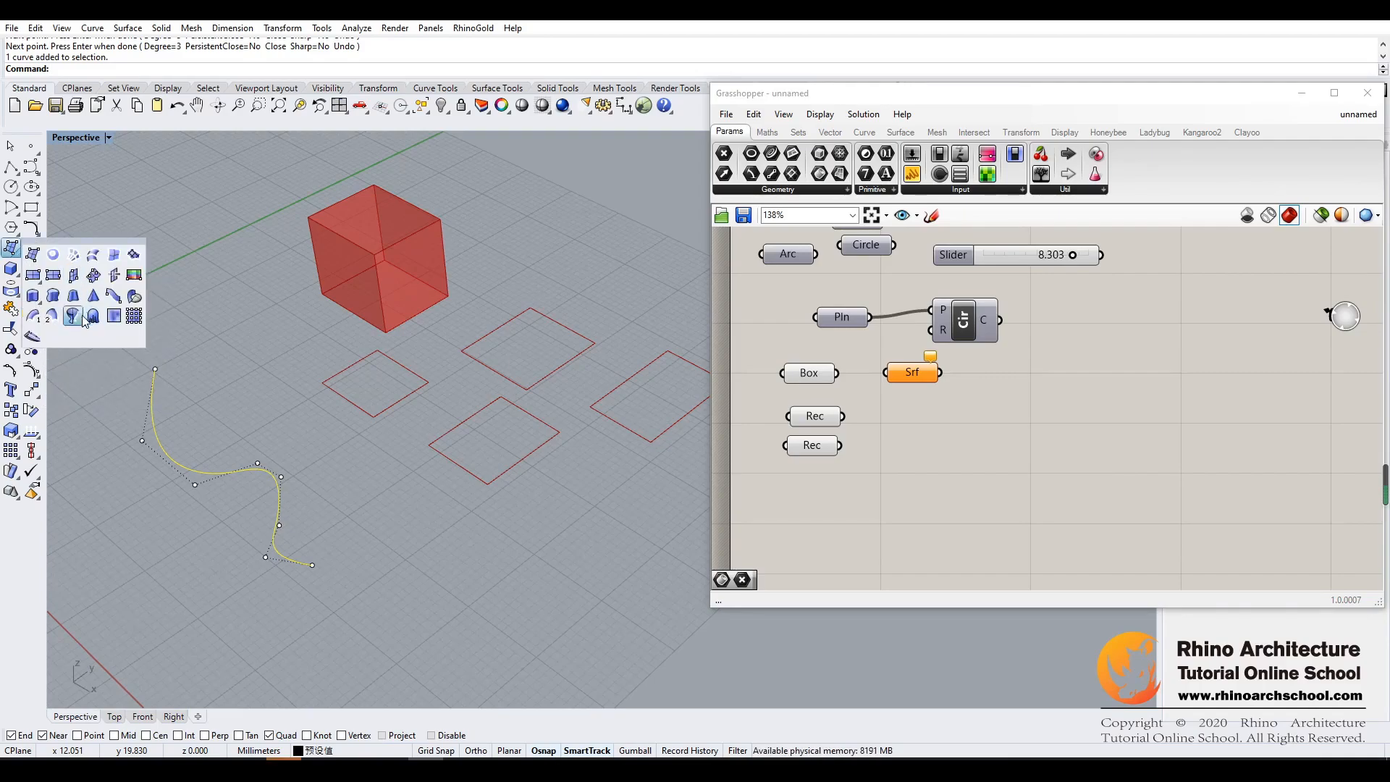
{"action": "left_click", "coordinate": [33, 295]}
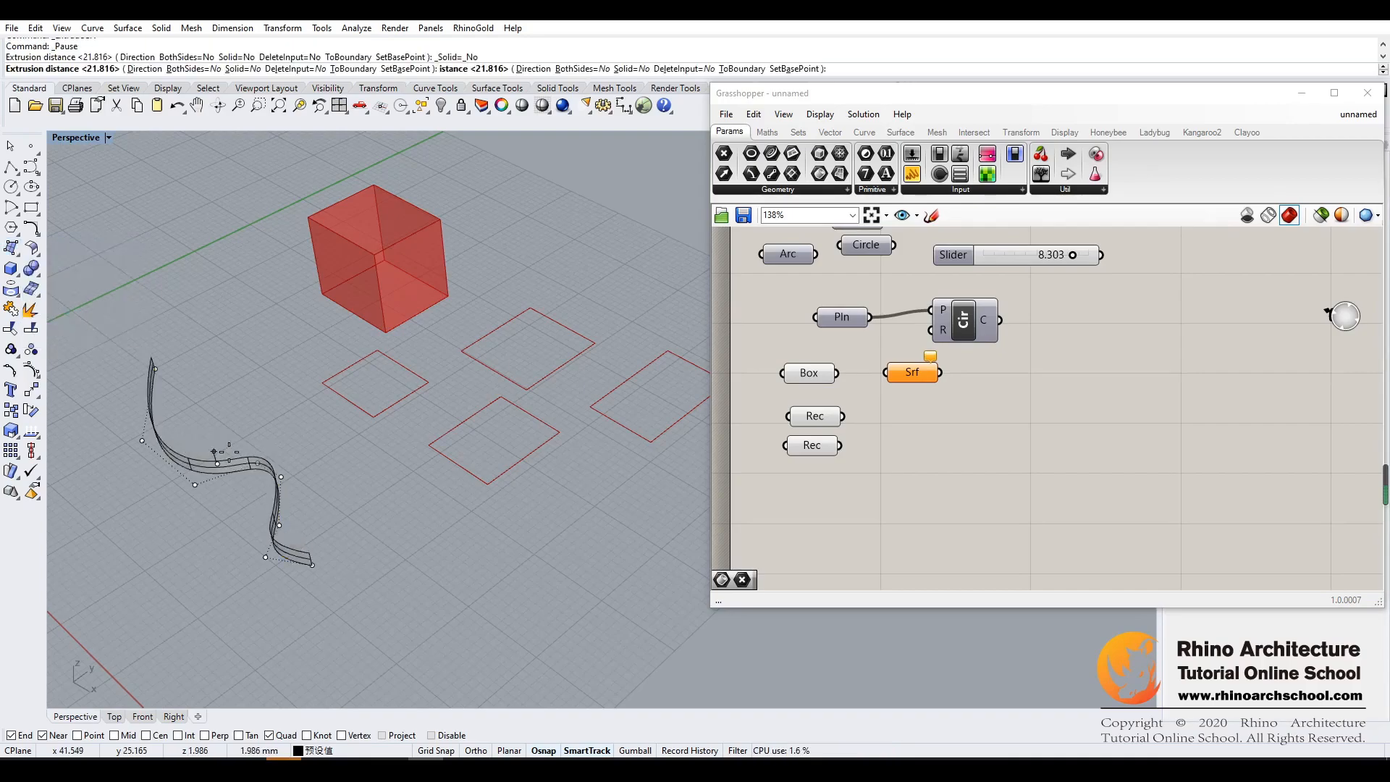
{"action": "left_click", "coordinate": [238, 341]}
{"action": "left_click", "coordinate": [365, 505]}
- Set the Surface parameter to one surface by referencing the extruded wavy surface
{"action": "mouse_move", "coordinate": [349, 510]}
{"action": "right_mouse_down"}
{"action": "mouse_move", "coordinate": [395, 497]}
{"action": "mouse_move", "coordinate": [318, 509]}
{"action": "mouse_move", "coordinate": [338, 502]}
{"action": "right_mouse_up"}
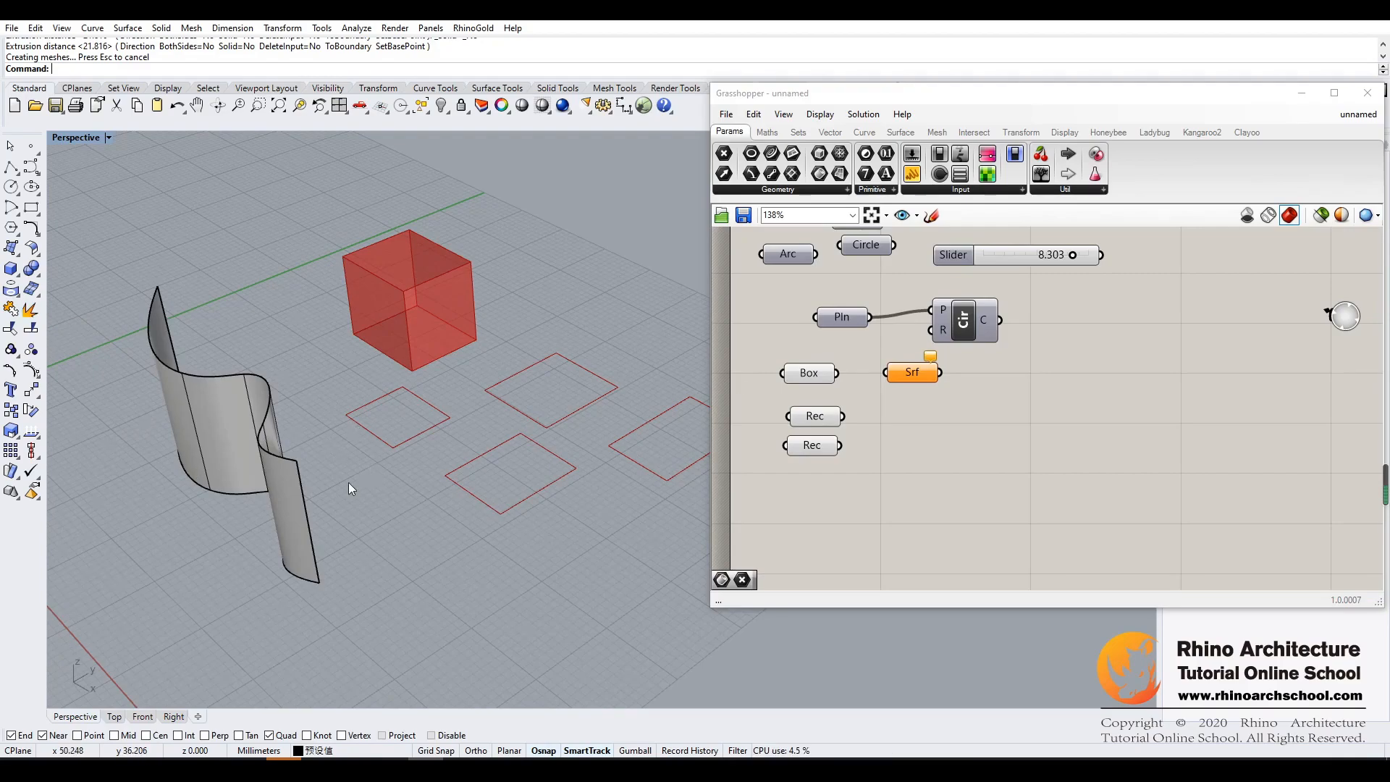
{"action": "right_click_drag", "start_coordinate": [301, 445], "coordinate": [233, 377]}
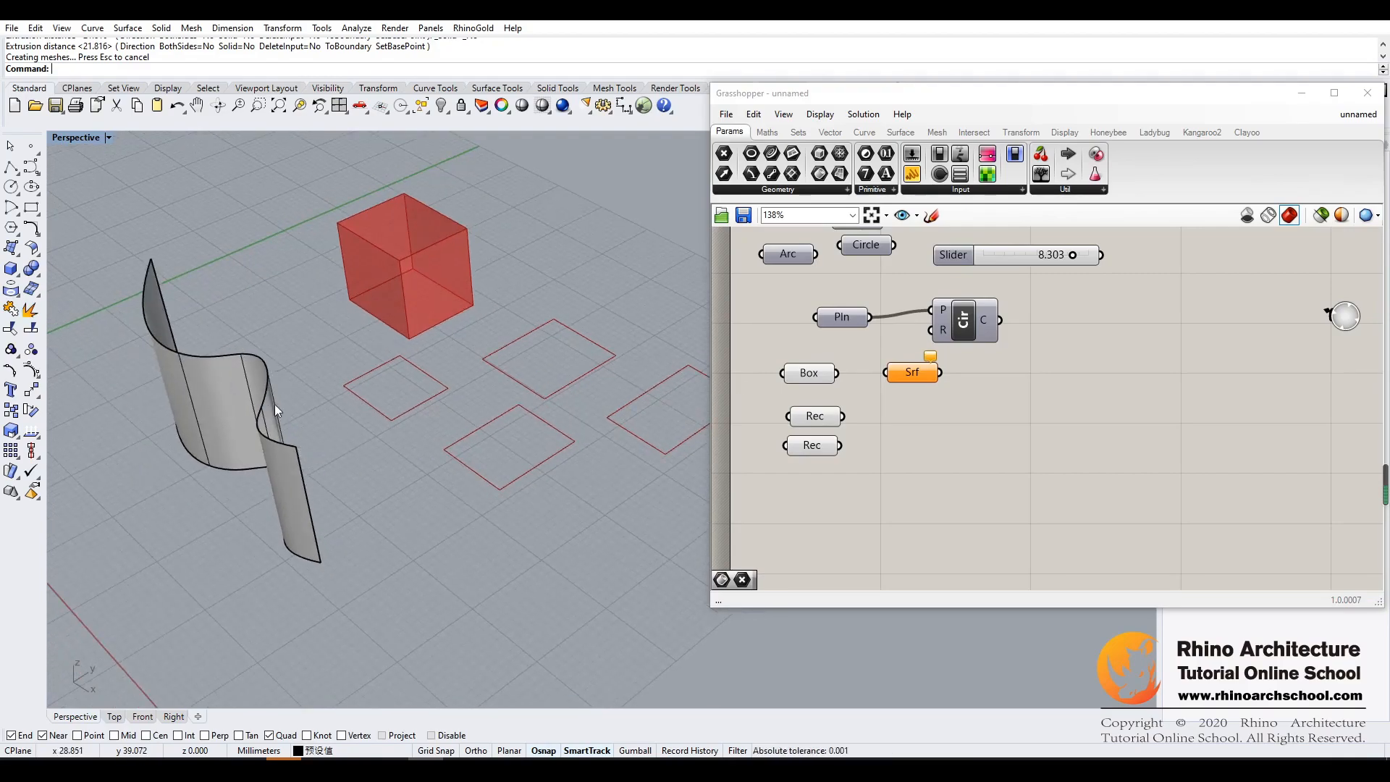
{"action": "right_click", "coordinate": [909, 372]}
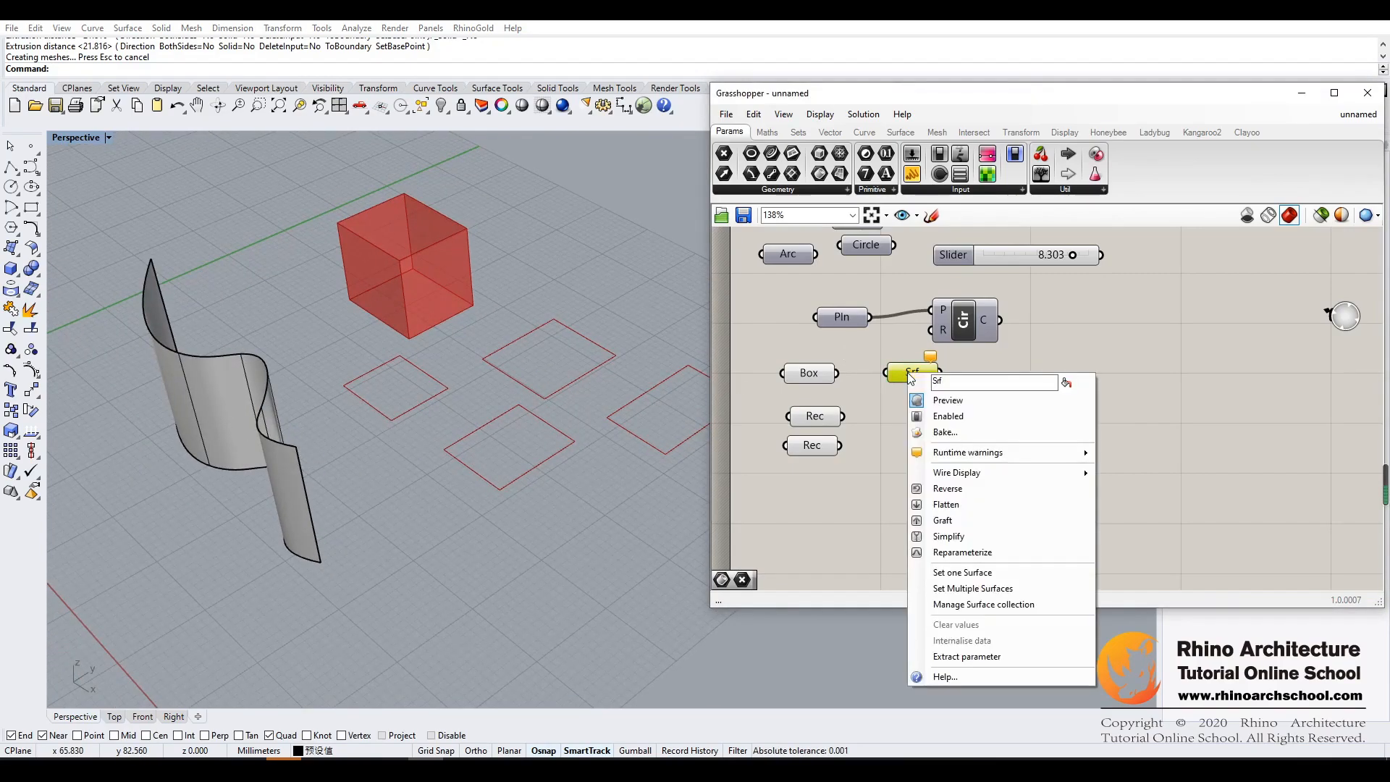
{"action": "left_click", "coordinate": [963, 572]}
{"action": "left_click", "coordinate": [194, 446]}
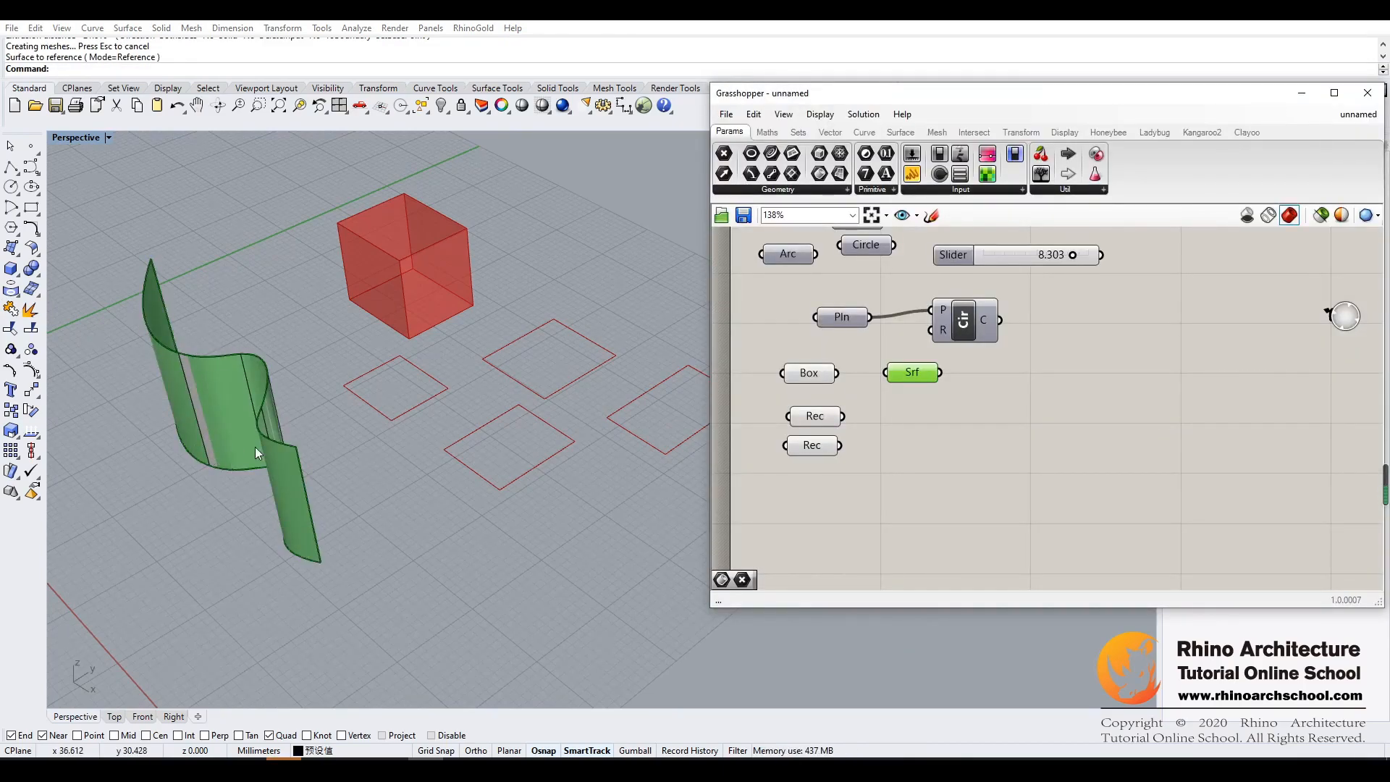
- Delete the extruded wavy surface together with its base curve
{"action": "right_click_drag", "start_coordinate": [211, 395], "coordinate": [259, 461]}
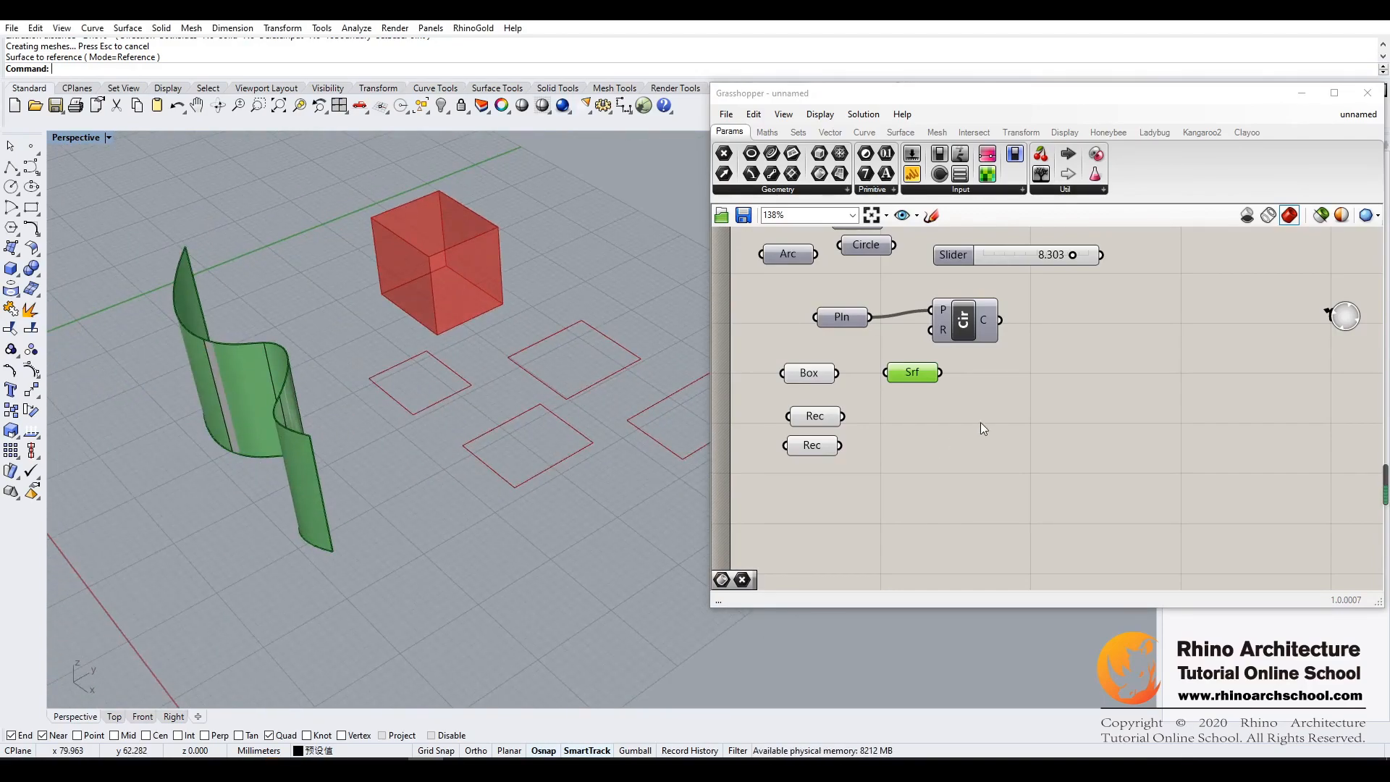
{"action": "left_click_drag", "start_coordinate": [305, 320], "coordinate": [201, 502]}
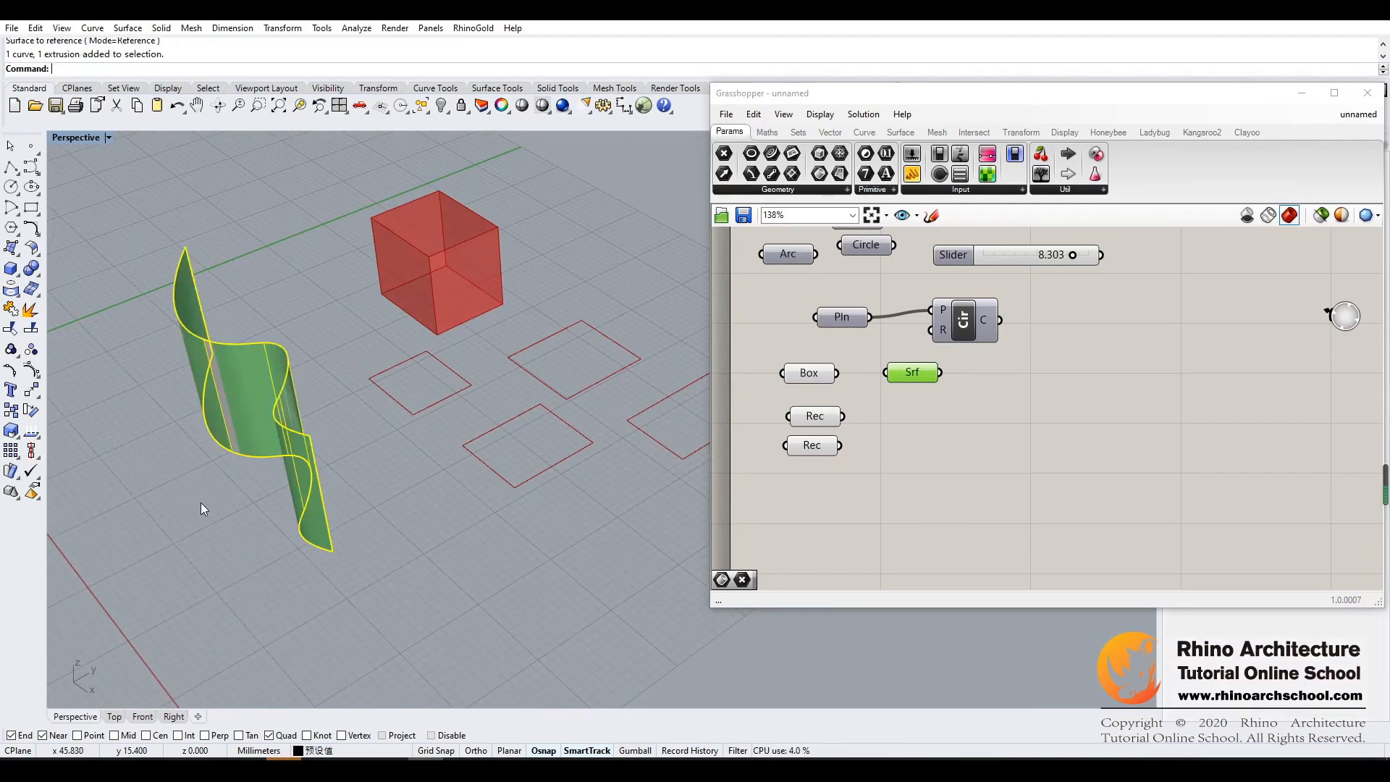
{"action": "key", "text": "Delete"}
{"action": "left_click", "coordinate": [1162, 460]}
- Draw a new S-shaped degree 3 curve with seven control points on the ground plane beside the box
{"action": "left_click", "coordinate": [31, 167]}
{"action": "left_click", "coordinate": [120, 385]}
{"action": "left_click", "coordinate": [180, 376]}
{"action": "left_click", "coordinate": [185, 442]}
{"action": "left_click", "coordinate": [188, 489]}
{"action": "left_click", "coordinate": [270, 499]}
{"action": "left_click", "coordinate": [312, 494]}
{"action": "left_click", "coordinate": [330, 550]}
{"action": "right_click", "coordinate": [326, 570]}
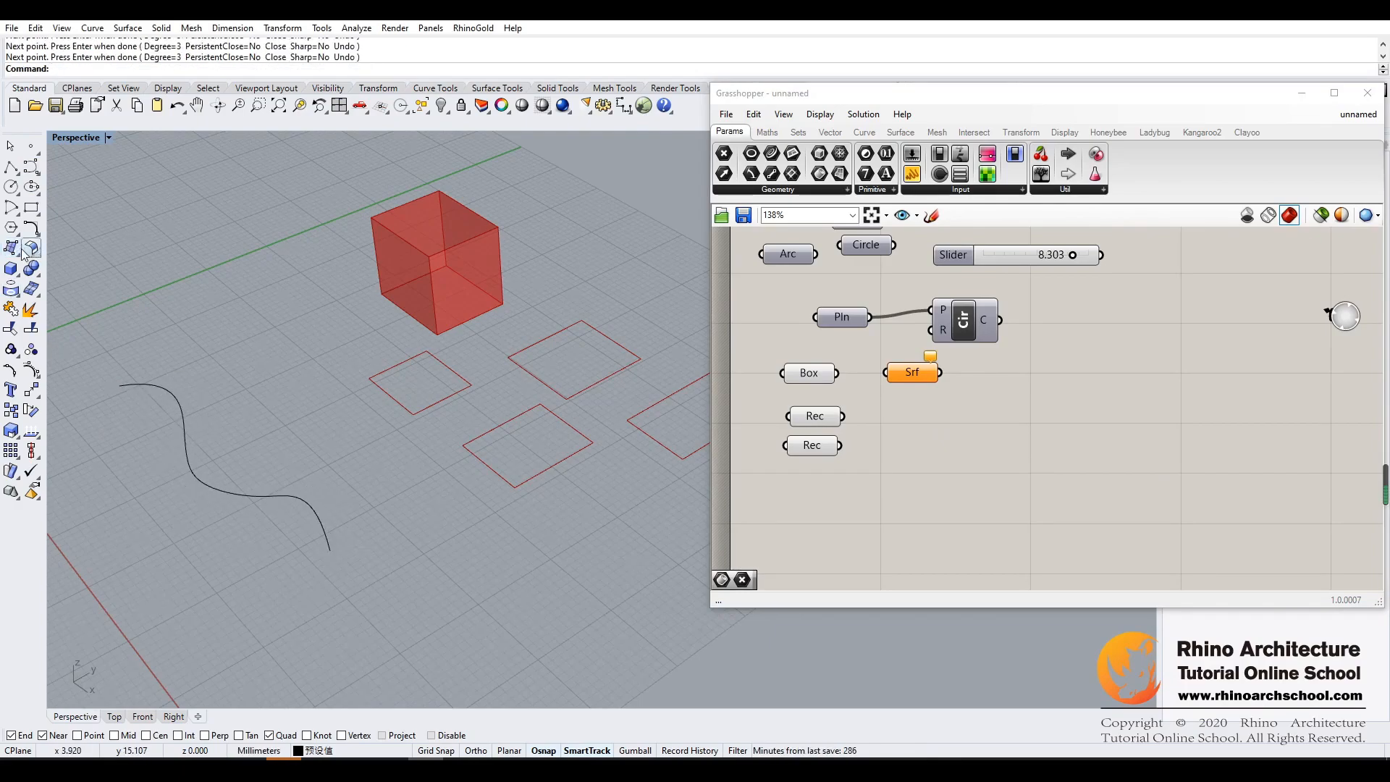
- Extrude the S-shaped curve vertically about 19.7 mm and explode the extrusion into a surface
{"action": "left_click", "coordinate": [16, 252]}
{"action": "left_click", "coordinate": [75, 295]}
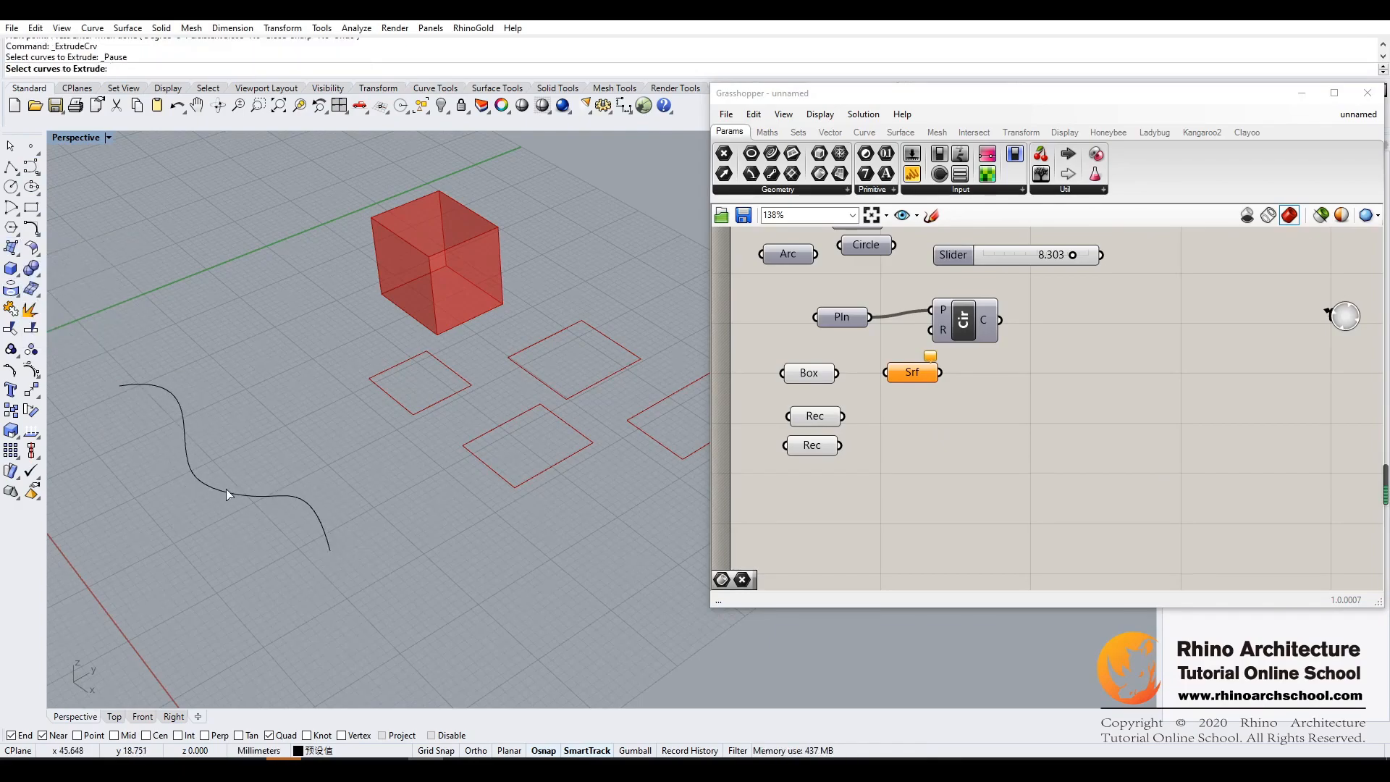
{"action": "left_click", "coordinate": [225, 492]}
{"action": "right_click", "coordinate": [230, 471]}
{"action": "left_click", "coordinate": [249, 315]}
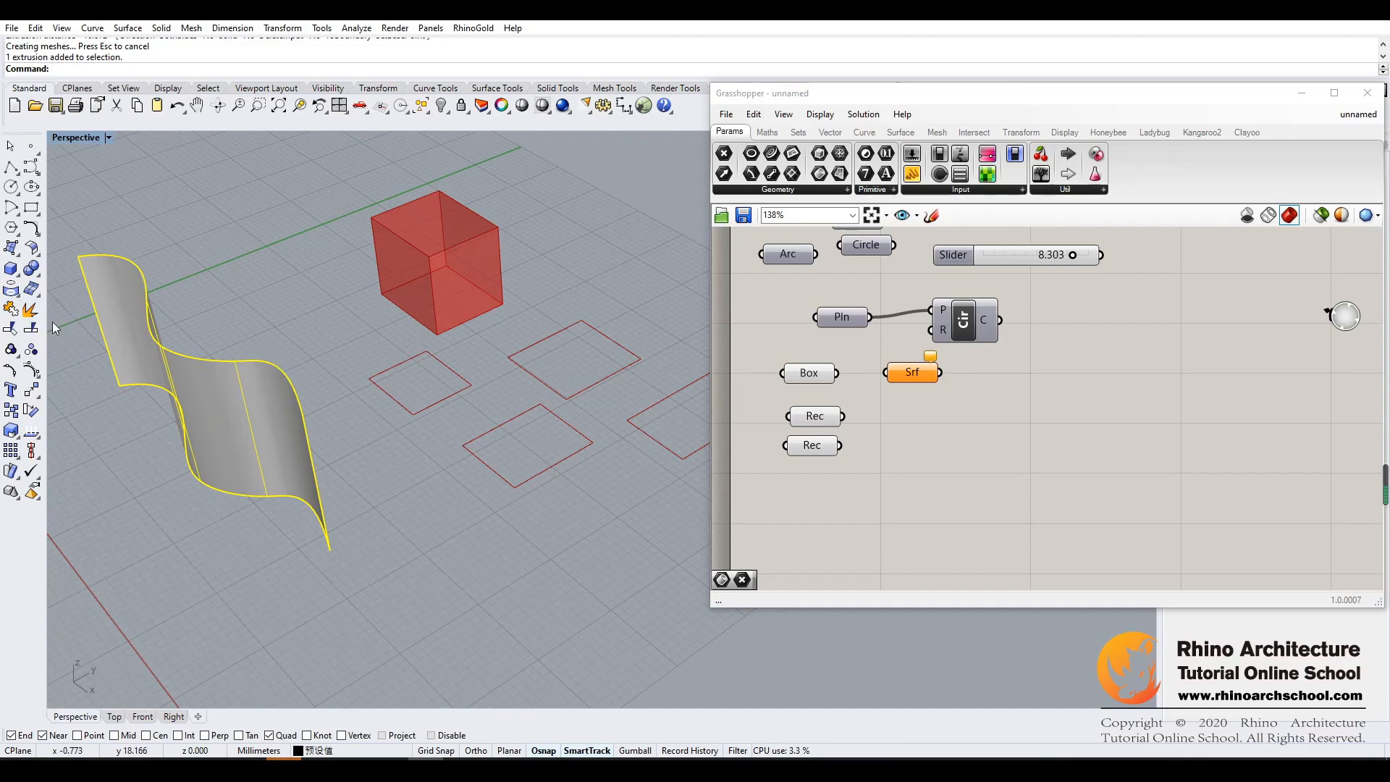
{"action": "left_click", "coordinate": [35, 312]}
- Set the Surface parameter to the exploded wavy surface and deselect the parameter
{"action": "mouse_move", "coordinate": [168, 470]}
{"action": "right_mouse_down"}
{"action": "mouse_move", "coordinate": [203, 541]}
{"action": "mouse_move", "coordinate": [499, 507]}
{"action": "mouse_move", "coordinate": [425, 506]}
{"action": "mouse_move", "coordinate": [153, 401]}
{"action": "right_mouse_up"}
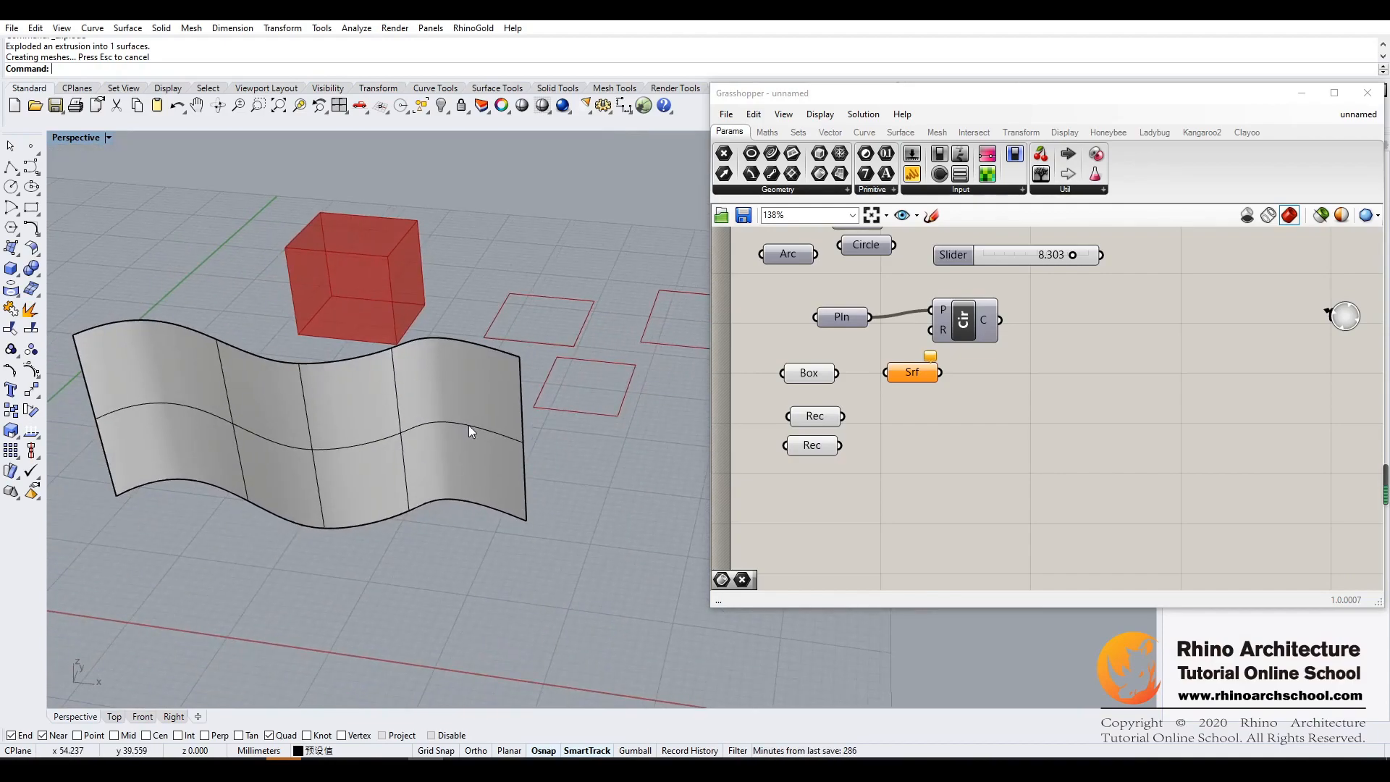
{"action": "right_click_drag", "start_coordinate": [650, 521], "coordinate": [636, 527]}
{"action": "right_click_drag", "start_coordinate": [624, 473], "coordinate": [606, 485], "text": "shift"}
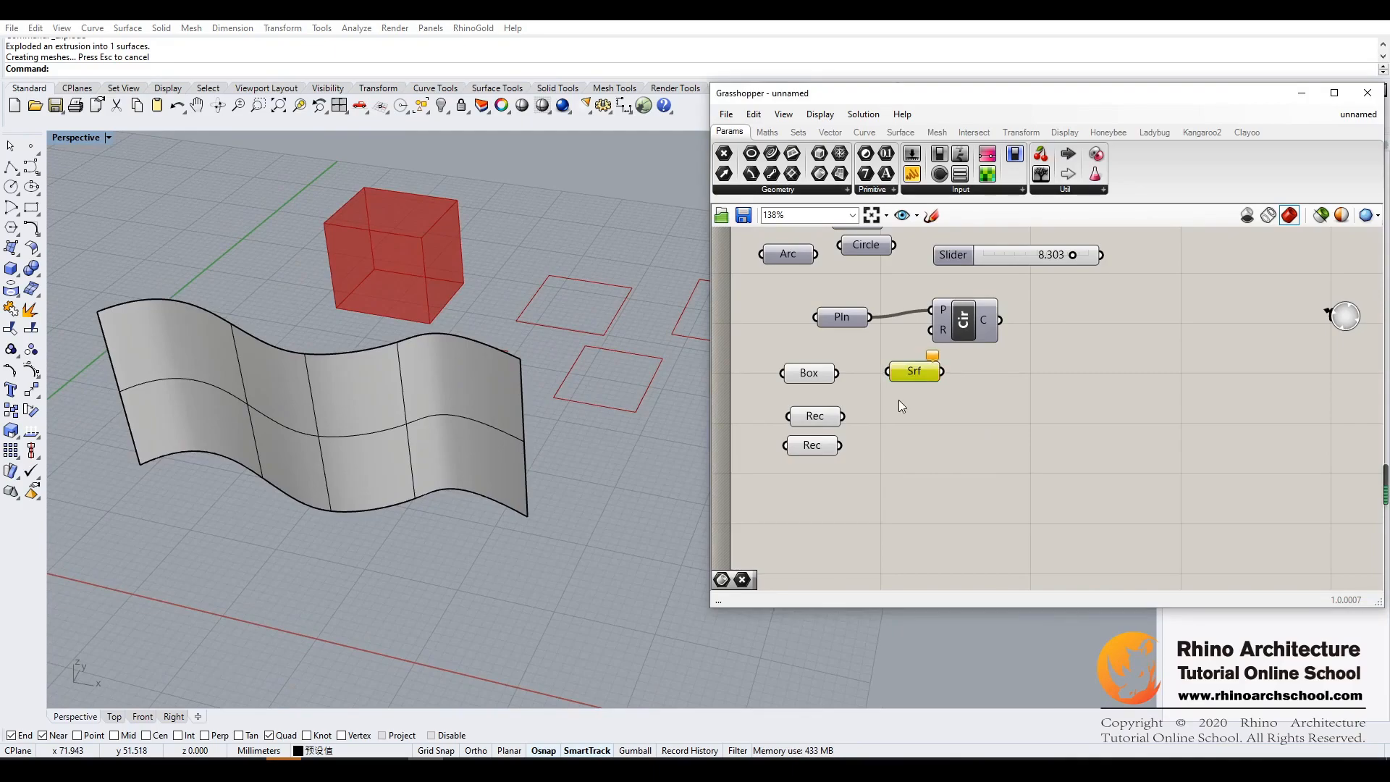
{"action": "right_click", "coordinate": [911, 376]}
{"action": "left_click", "coordinate": [972, 573]}
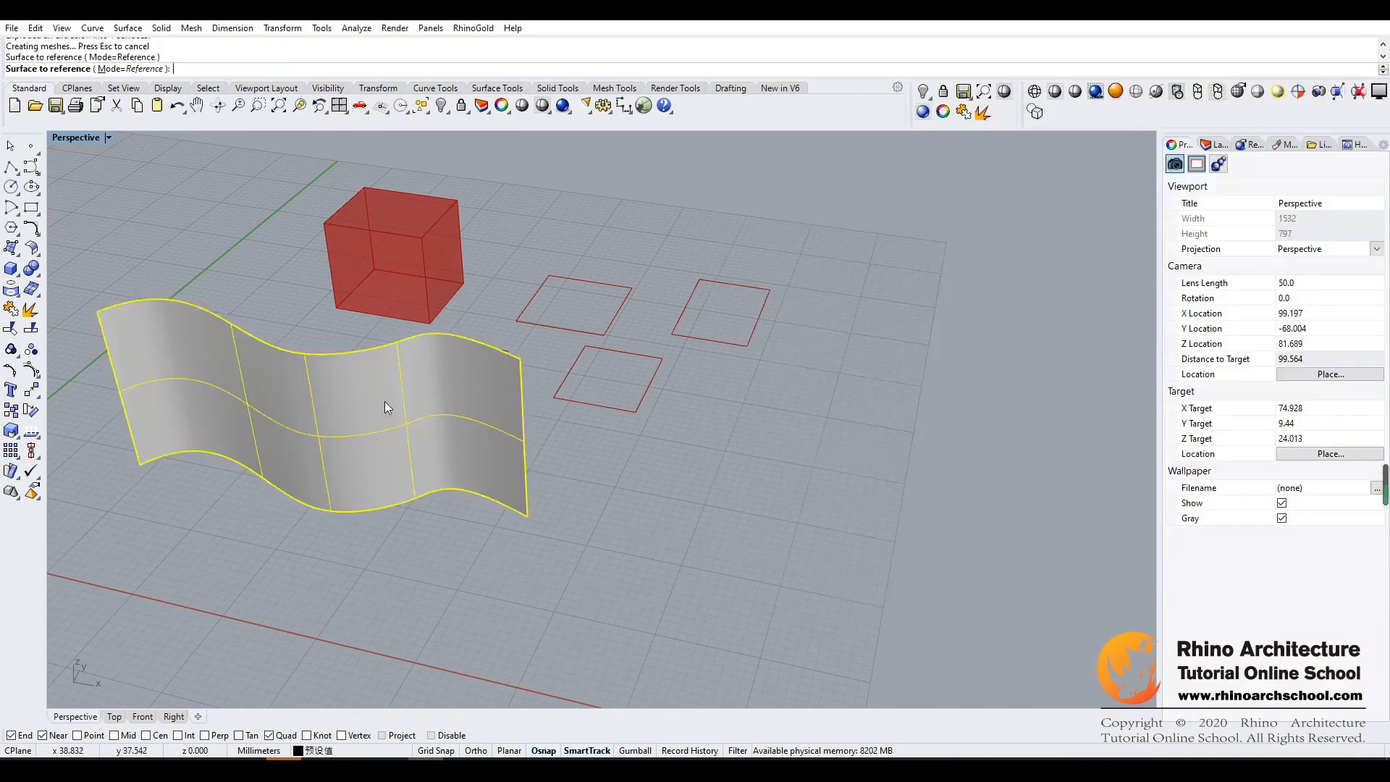
{"action": "left_click", "coordinate": [384, 401]}
{"action": "mouse_move", "coordinate": [617, 581]}
{"action": "right_mouse_down"}
{"action": "mouse_move", "coordinate": [562, 527]}
{"action": "mouse_move", "coordinate": [458, 533]}
{"action": "mouse_move", "coordinate": [568, 527]}
{"action": "mouse_move", "coordinate": [549, 522]}
{"action": "mouse_move", "coordinate": [558, 568]}
{"action": "right_mouse_up"}
{"action": "right_click_drag", "start_coordinate": [632, 544], "coordinate": [584, 549]}
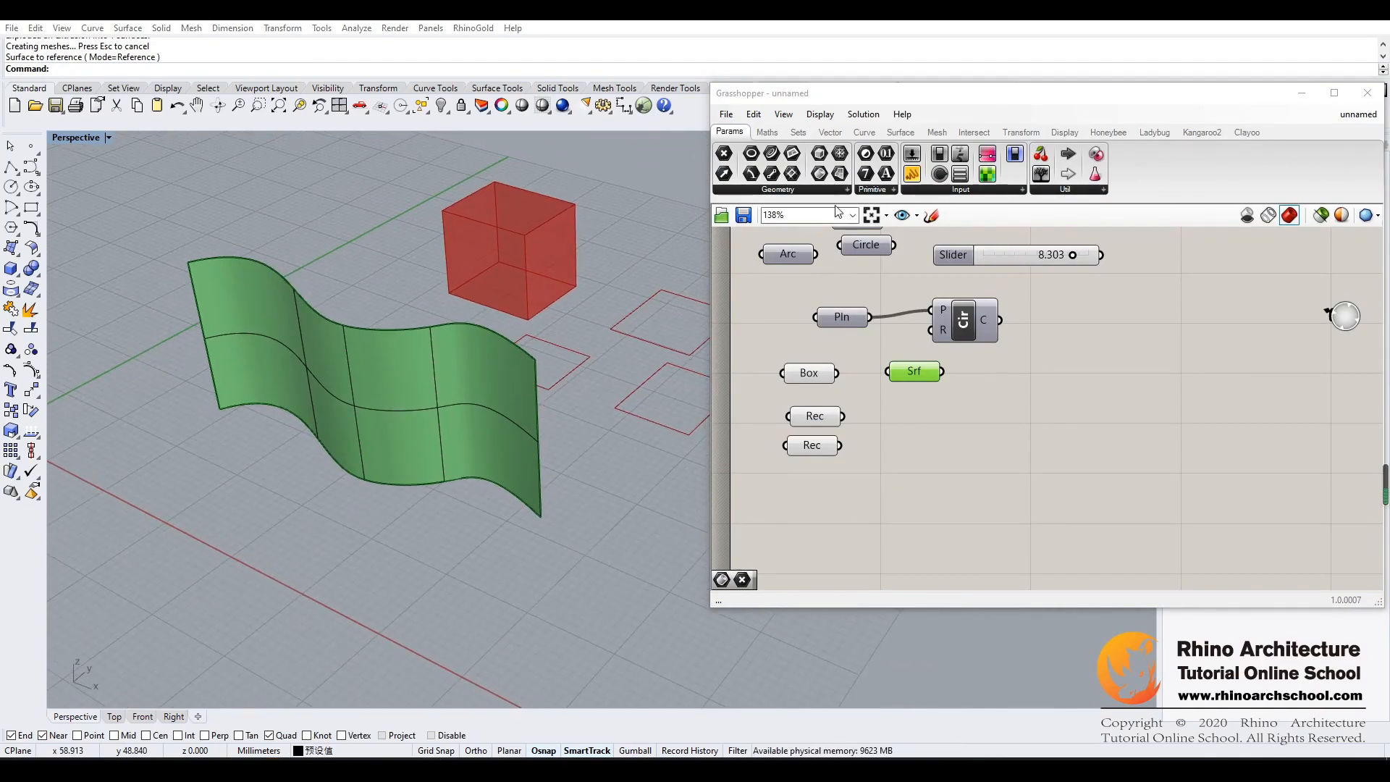
{"action": "left_click", "coordinate": [930, 405]}
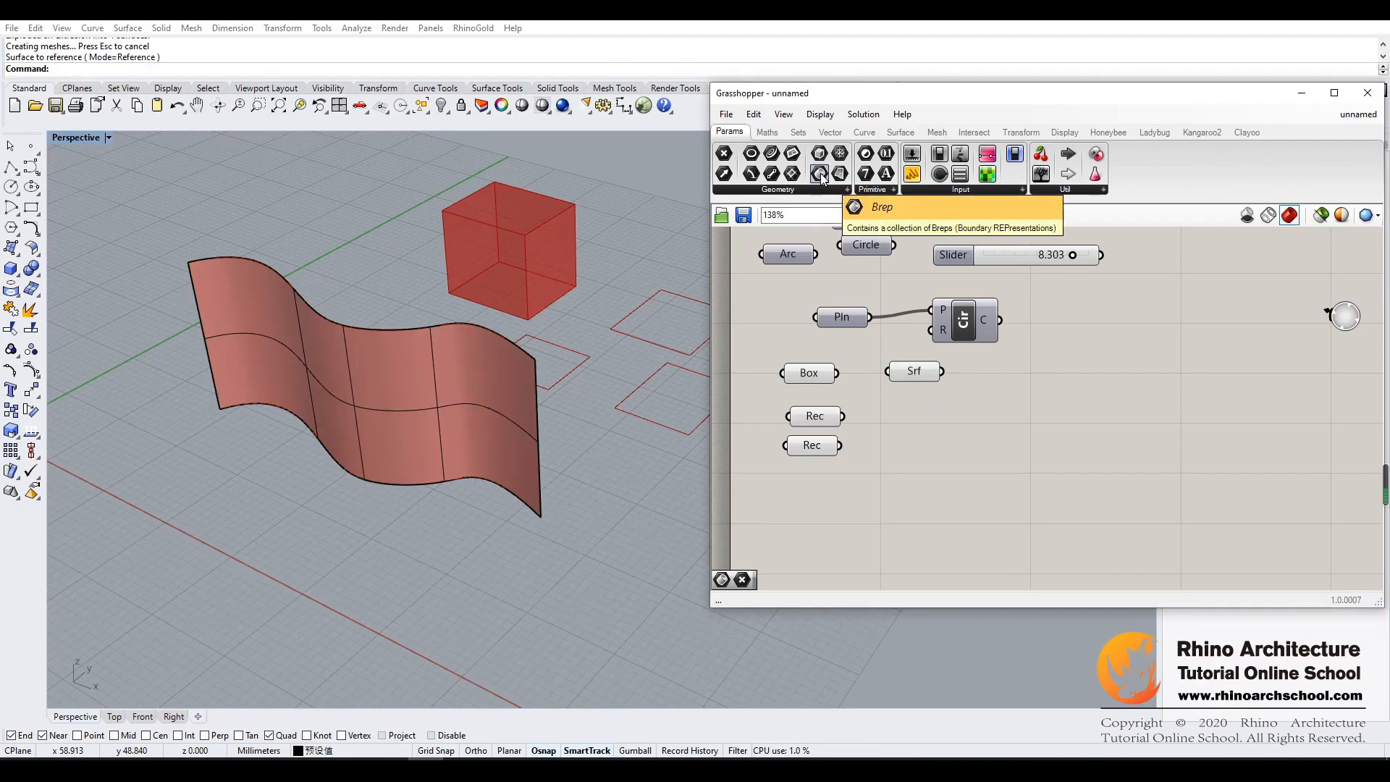
- Add a Brep parameter to the canvas and place it below the Surface parameter
{"action": "left_click_drag", "start_coordinate": [822, 176], "coordinate": [1061, 490]}
{"action": "left_click_drag", "start_coordinate": [923, 432], "coordinate": [932, 437]}
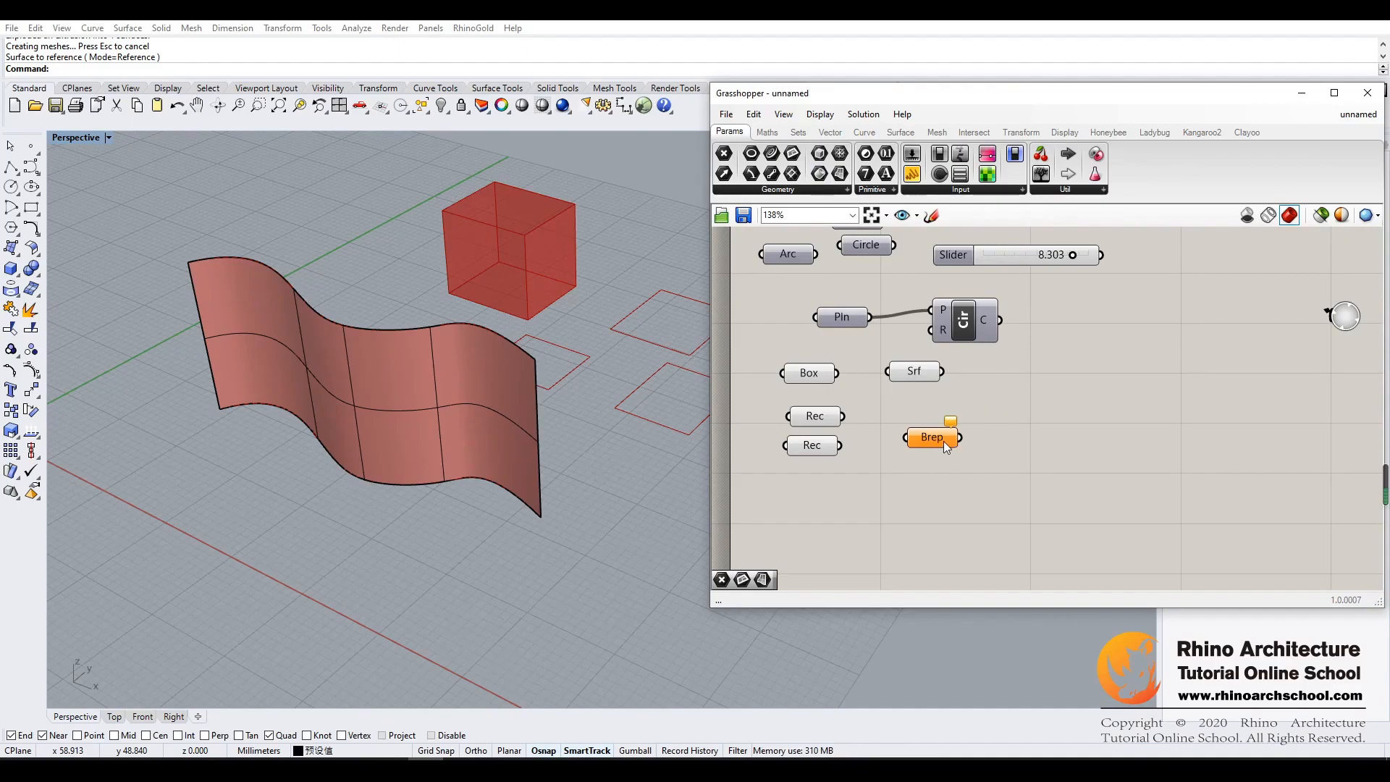
{"action": "left_click_drag", "start_coordinate": [955, 438], "coordinate": [930, 433]}
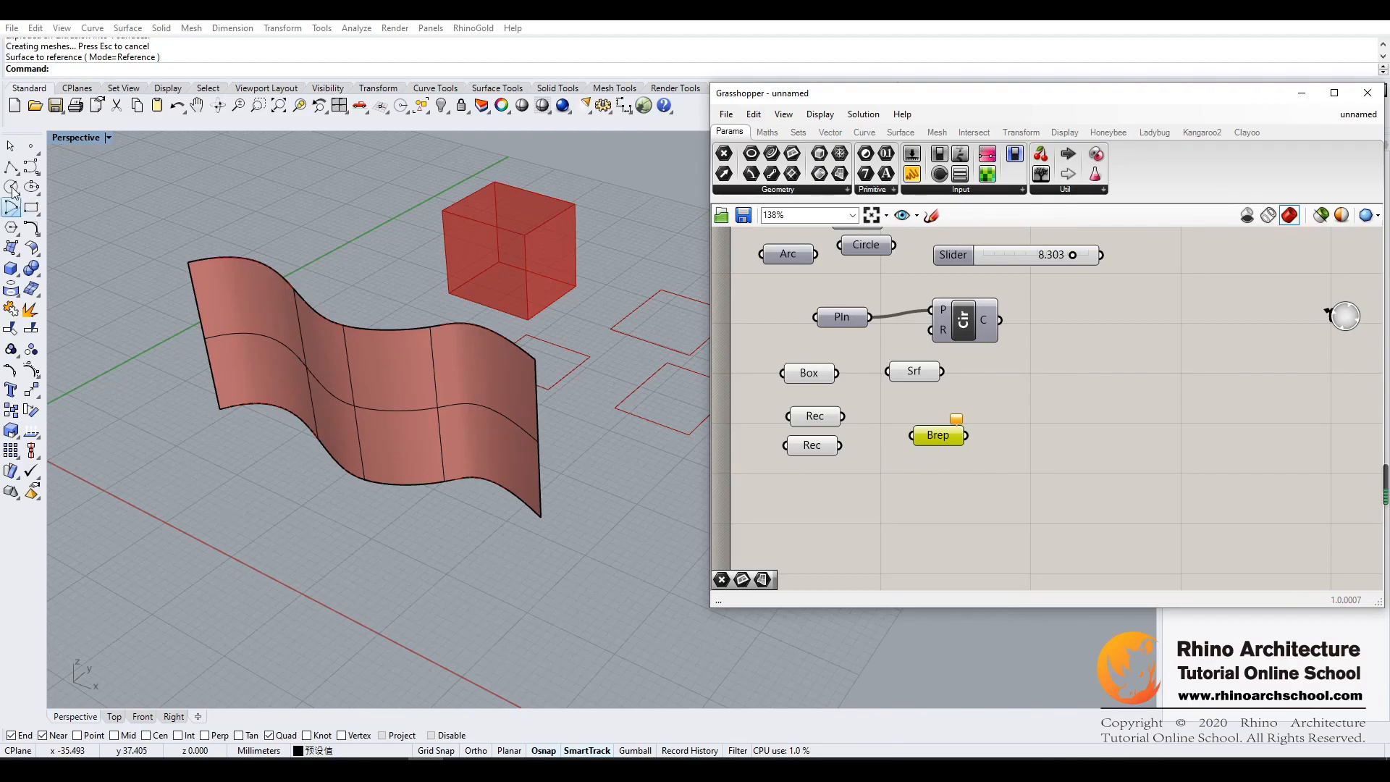
- Draw a degree 3 curve with six control points on the ground plane in front of the wavy surface
{"action": "left_click", "coordinate": [31, 167]}
{"action": "left_click", "coordinate": [116, 444]}
{"action": "left_click", "coordinate": [196, 468]}
{"action": "left_click", "coordinate": [188, 521]}
{"action": "left_click", "coordinate": [221, 567]}
{"action": "left_click", "coordinate": [288, 574]}
{"action": "left_click", "coordinate": [319, 552]}
{"action": "key", "text": "Return"}
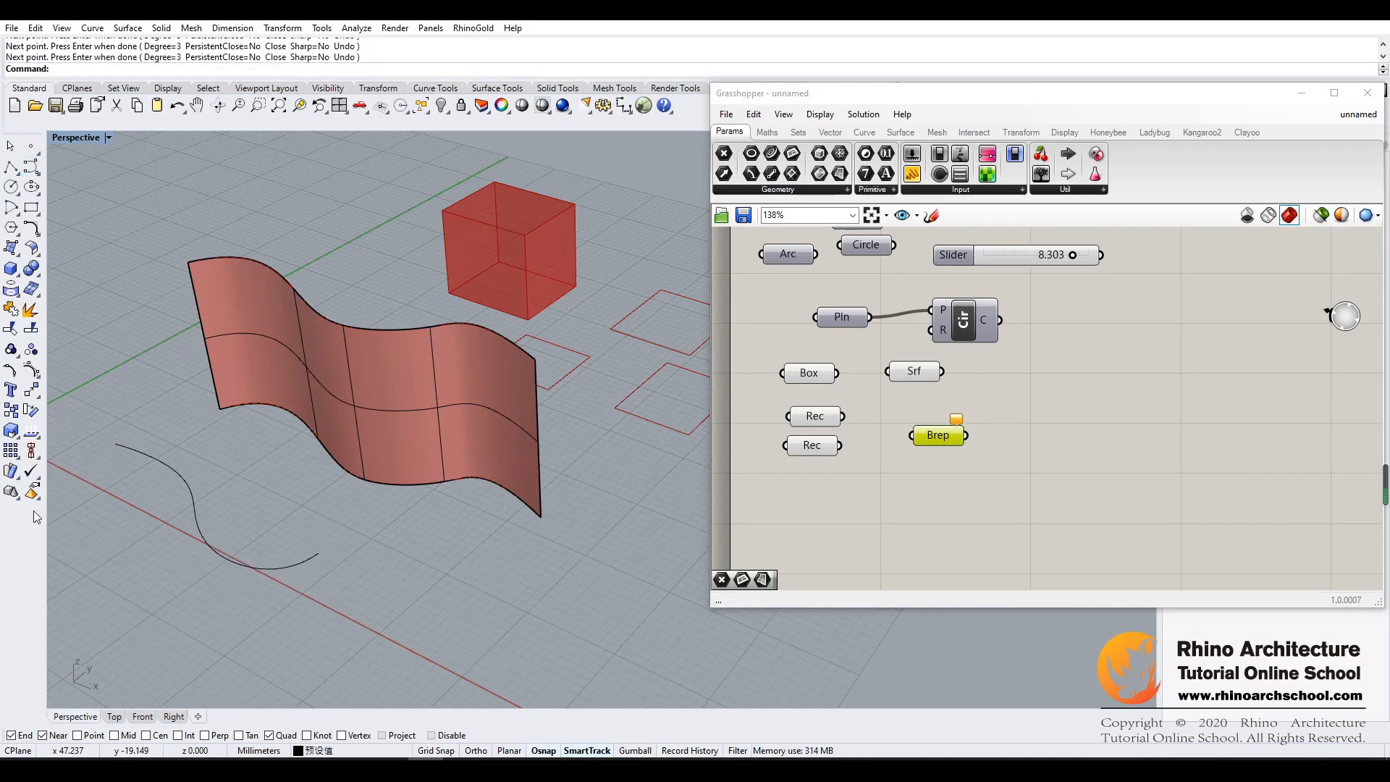
- Draw a second degree 3 curve with eight control points, starting from the end point of the first
{"action": "left_click", "coordinate": [31, 168]}
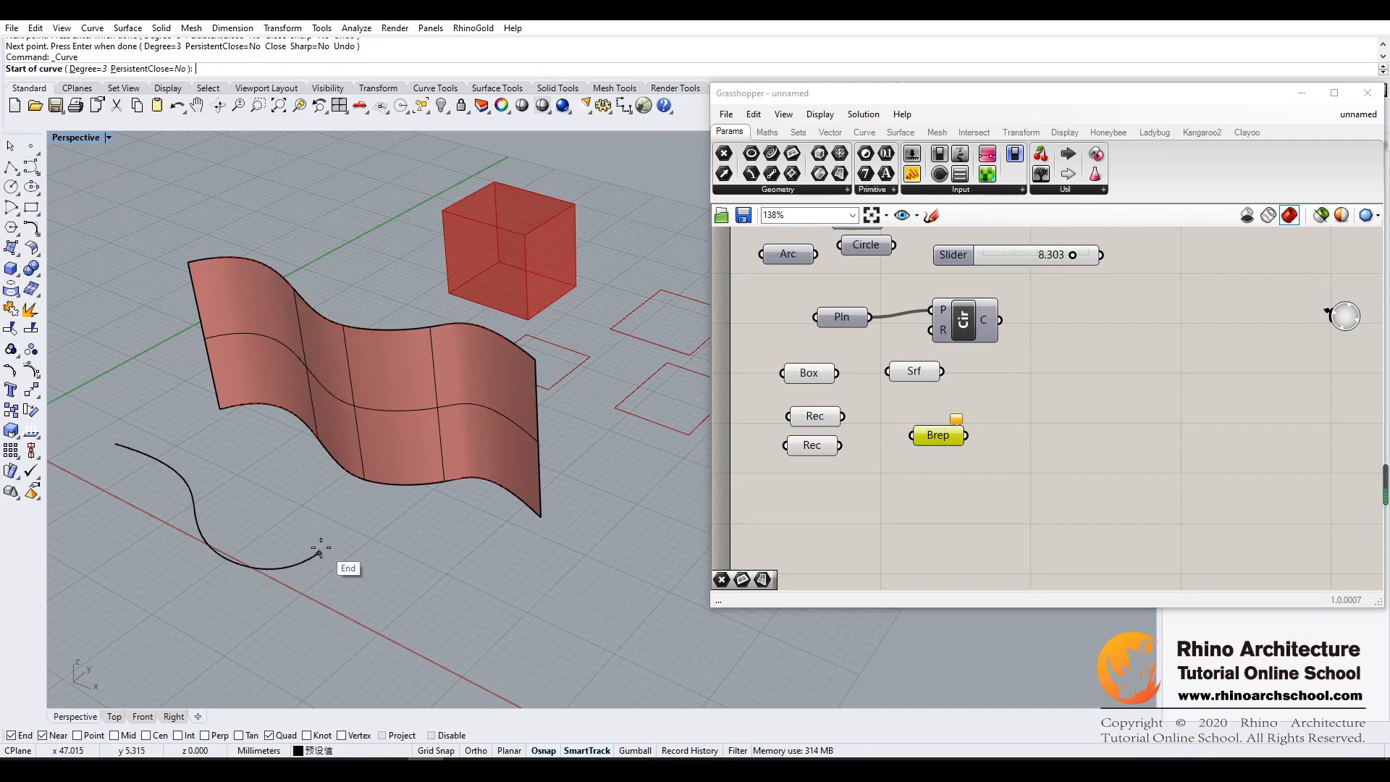
{"action": "left_click", "coordinate": [318, 552]}
{"action": "left_click", "coordinate": [330, 610]}
{"action": "left_click", "coordinate": [367, 640]}
{"action": "left_click", "coordinate": [426, 629]}
{"action": "left_click", "coordinate": [479, 604]}
{"action": "left_click", "coordinate": [543, 605]}
{"action": "left_click", "coordinate": [543, 649]}
{"action": "left_click", "coordinate": [576, 679]}
{"action": "key", "text": "Return"}
- Extrude the first ground curve upward about 20.7 mm into an open surface
{"action": "left_click", "coordinate": [189, 505]}
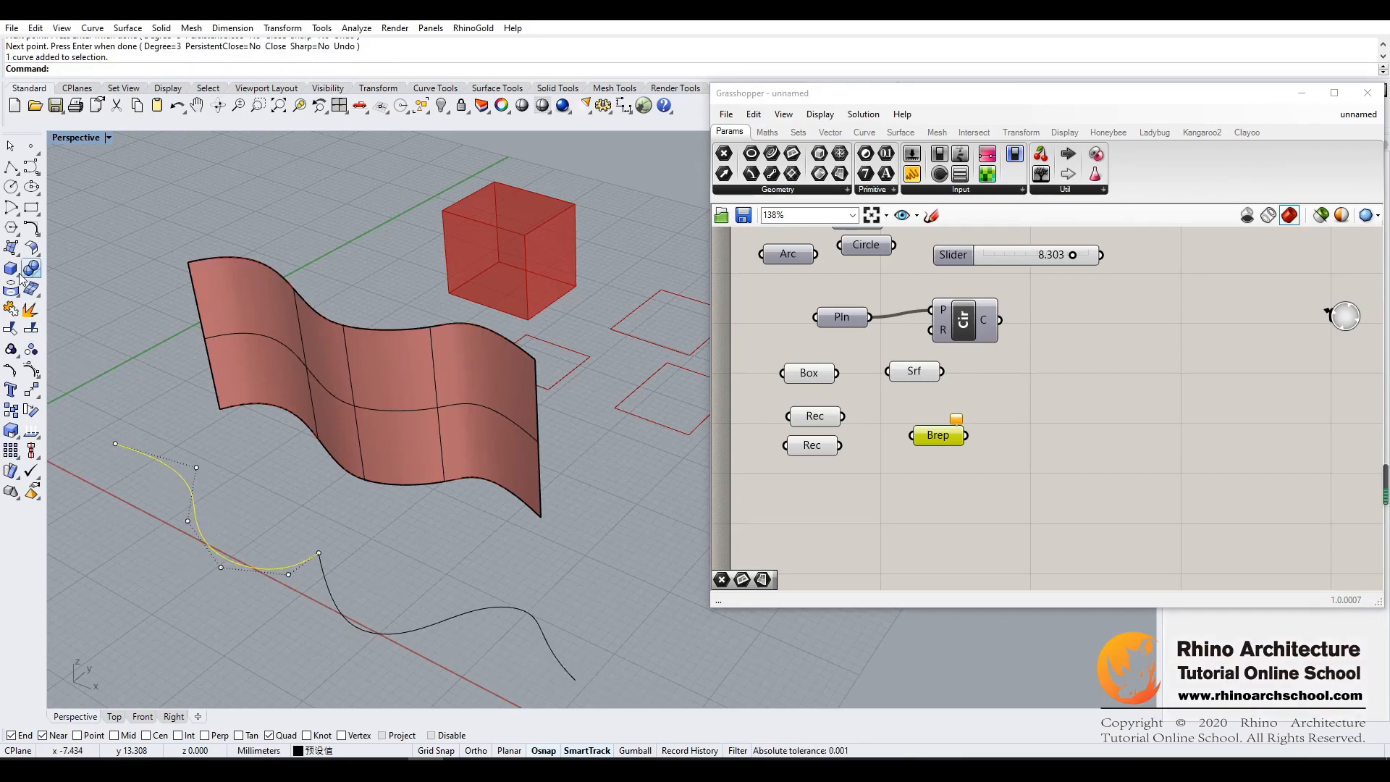
{"action": "left_click", "coordinate": [11, 249]}
{"action": "left_click", "coordinate": [42, 292]}
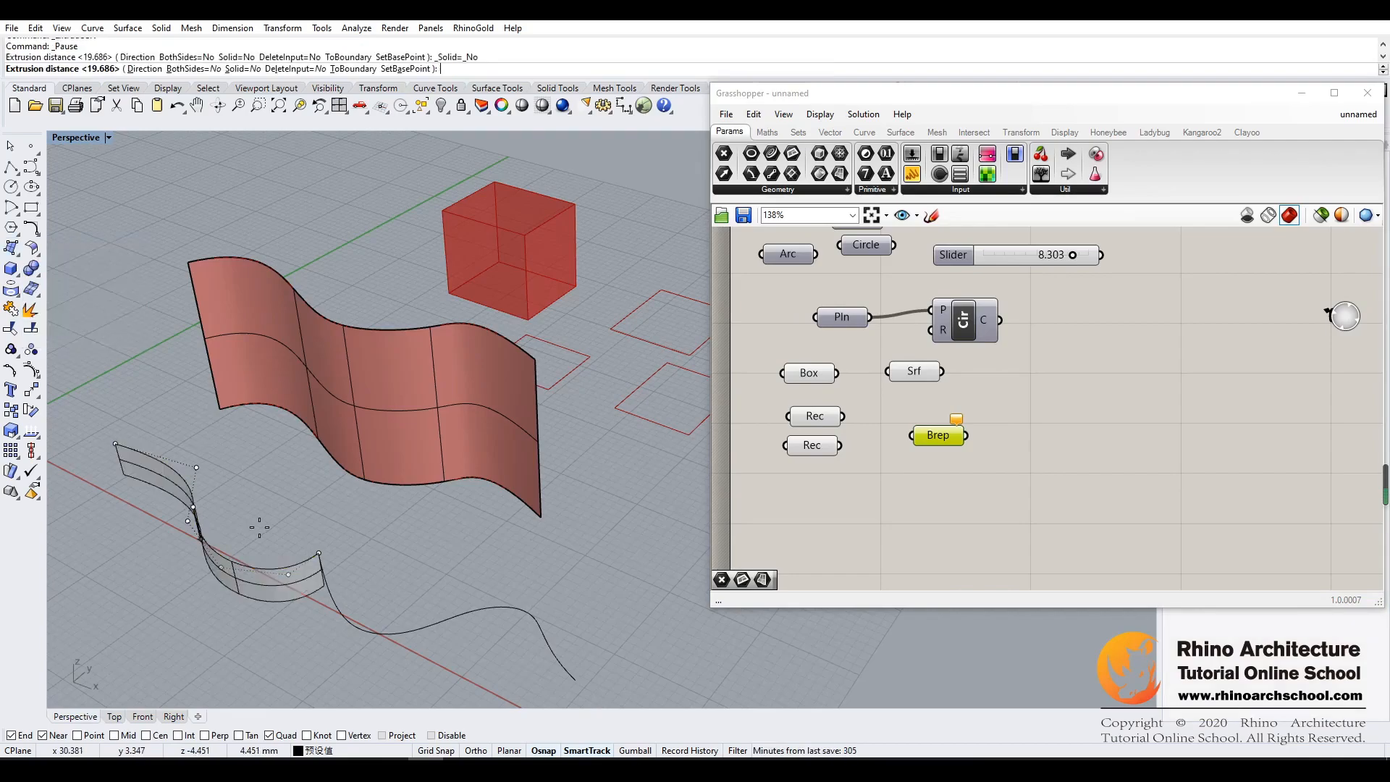
{"action": "left_click", "coordinate": [146, 352]}
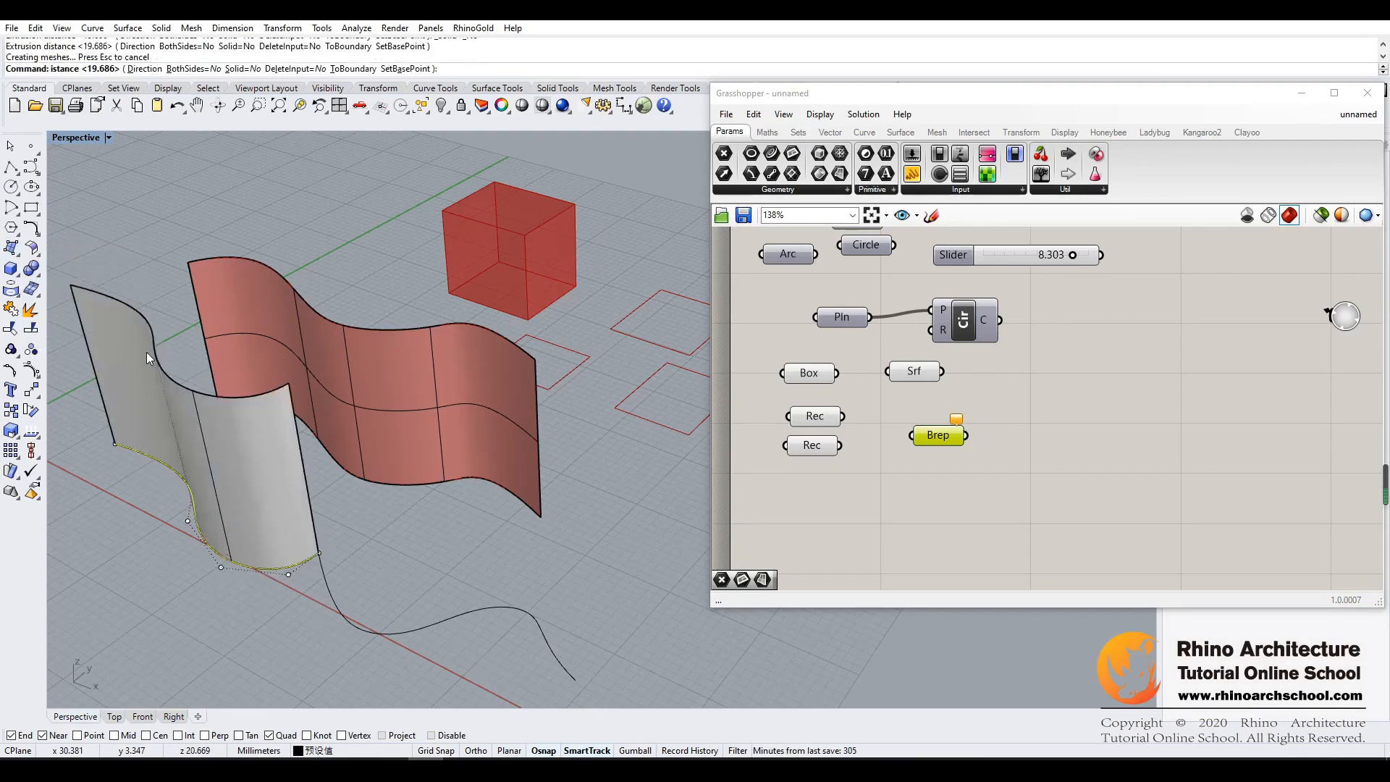
- Extrude the second ground curve upward to the same height as the first extruded surface
{"action": "left_click", "coordinate": [336, 610]}
{"action": "right_click", "coordinate": [365, 595]}
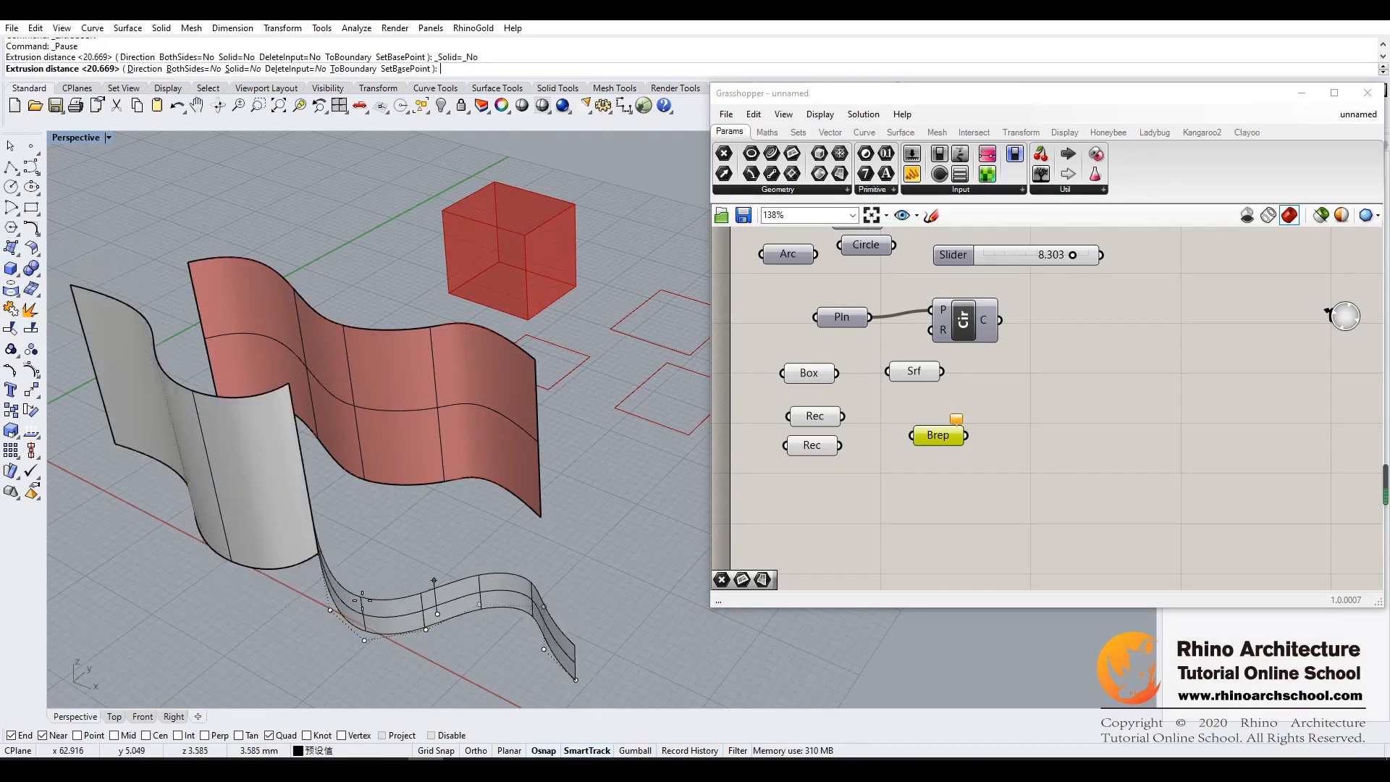
{"action": "left_click", "coordinate": [289, 382]}
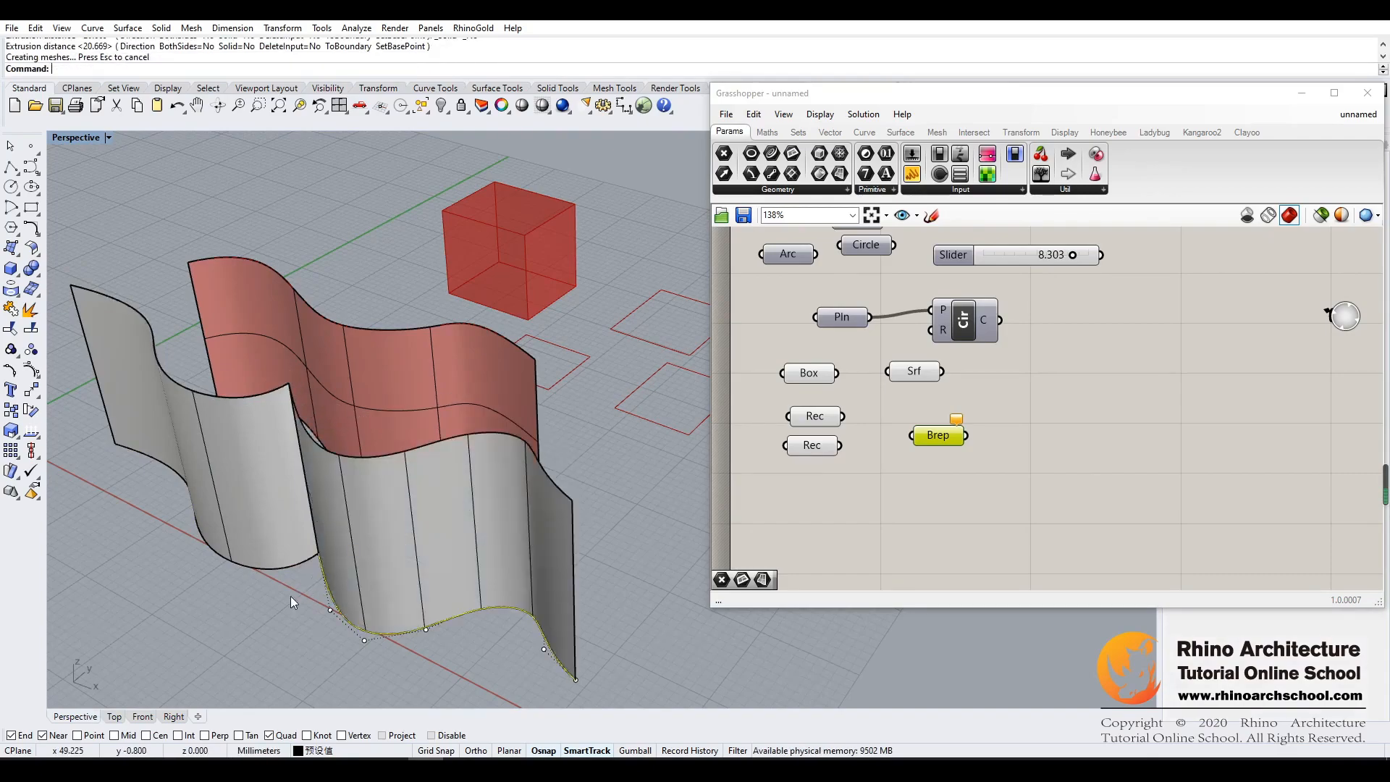
- Move the first extruded surface slightly away from its neighbour and undo the move
{"action": "right_click_drag", "start_coordinate": [259, 601], "coordinate": [293, 571]}
{"action": "left_click_drag", "start_coordinate": [262, 452], "coordinate": [254, 455]}
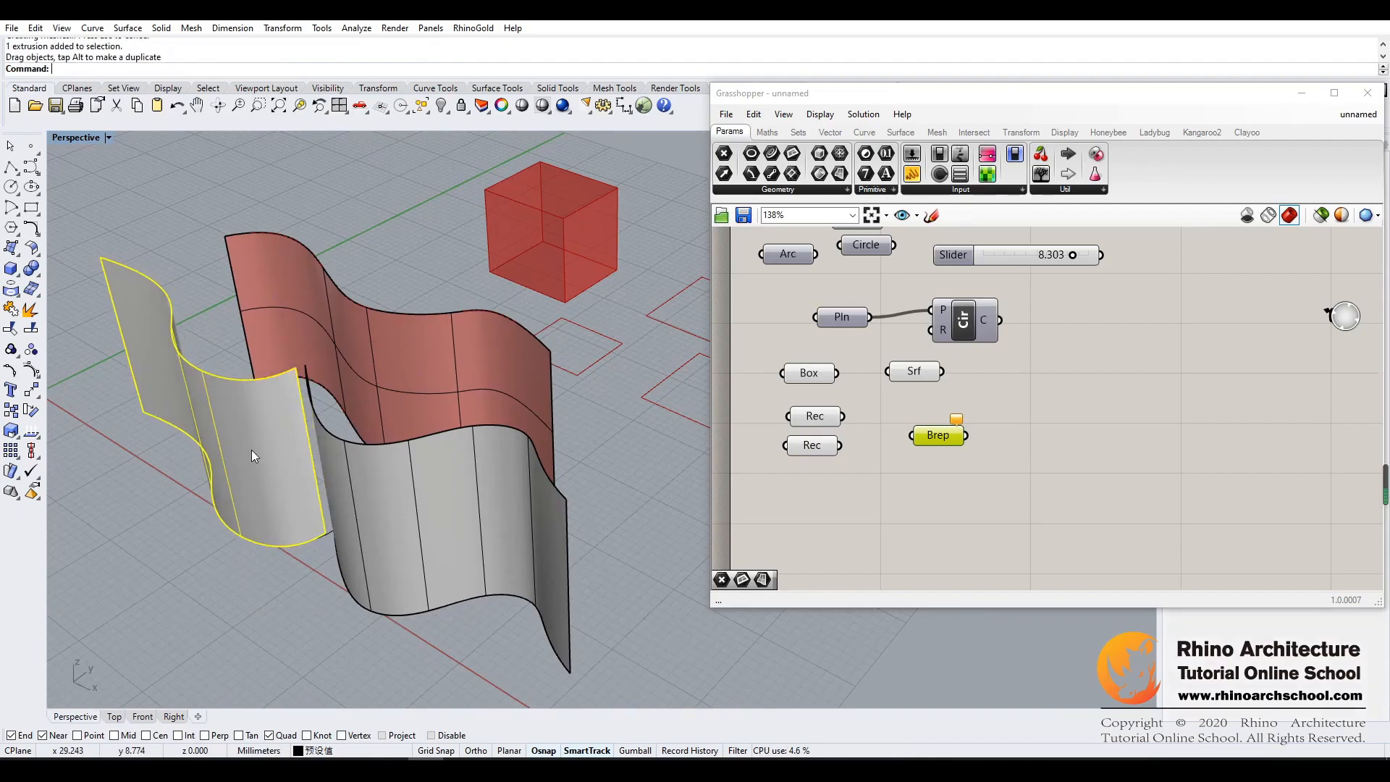
{"action": "key", "text": "ctrl+z"}
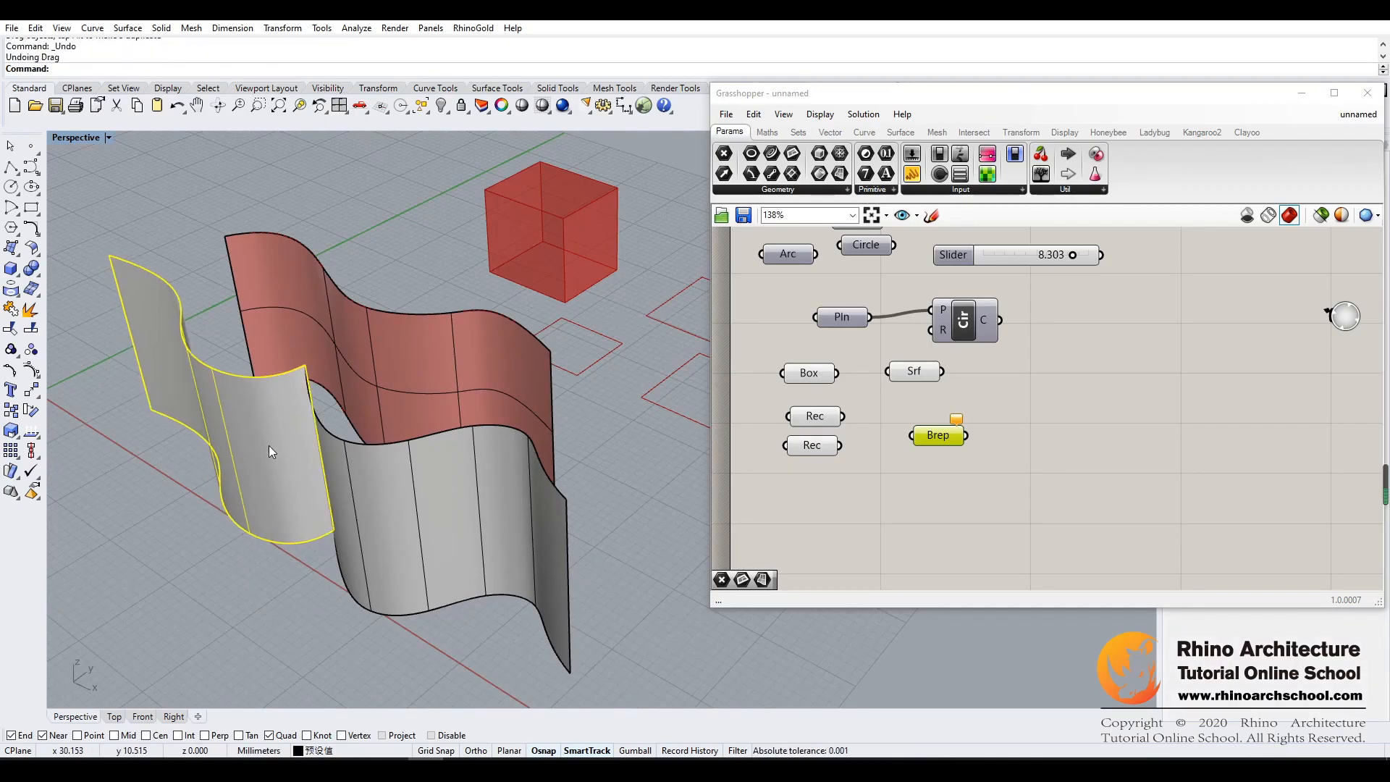
- Join the two adjoining extruded surfaces into one polysurface
{"action": "right_click_drag", "start_coordinate": [350, 439], "coordinate": [373, 389]}
{"action": "key", "text": "ctrl+a"}
{"action": "right_click_drag", "start_coordinate": [266, 483], "coordinate": [328, 465]}
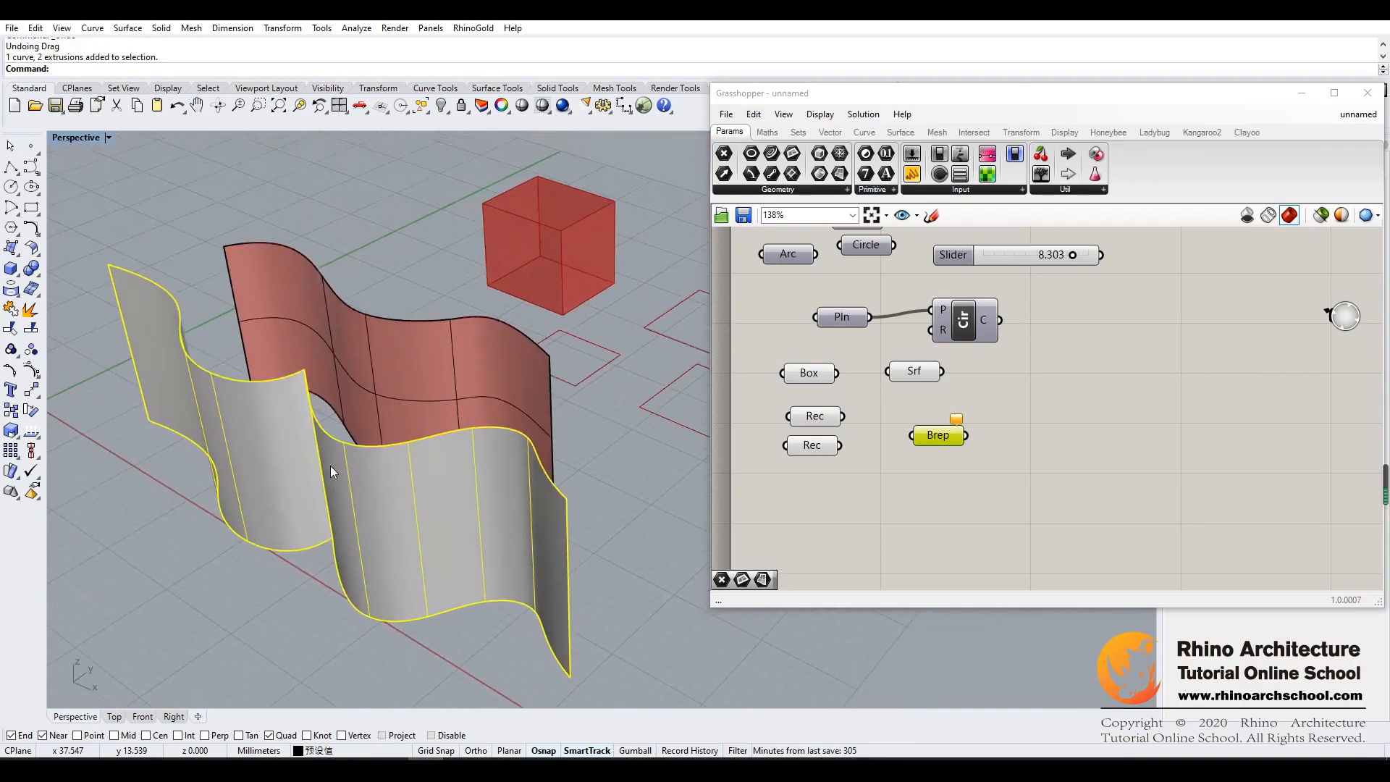
{"action": "left_click", "coordinate": [11, 311]}
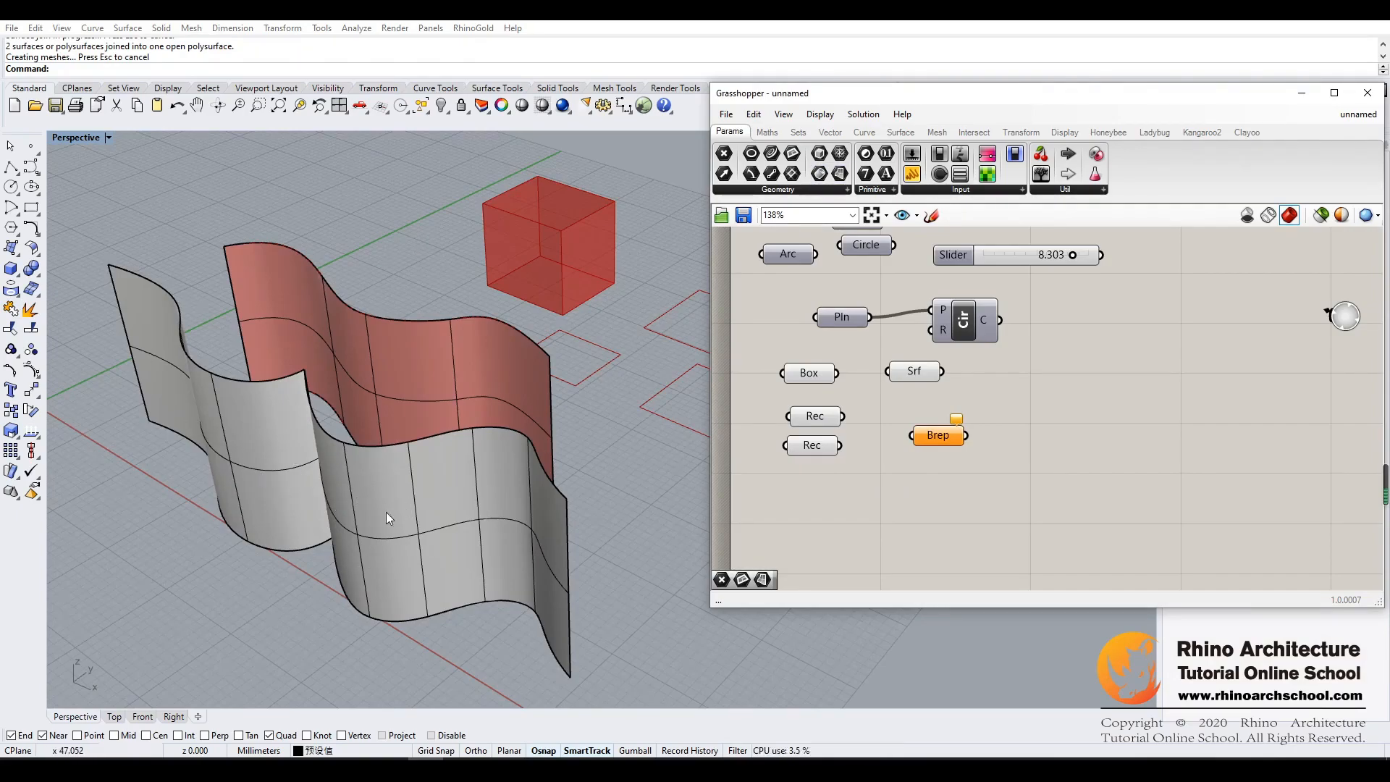
- Add a second Surface parameter beside the Brep parameter and try to set it to the joined polysurface as one surface
{"action": "left_click_drag", "start_coordinate": [844, 180], "coordinate": [1057, 393]}
{"action": "right_click", "coordinate": [1050, 399]}
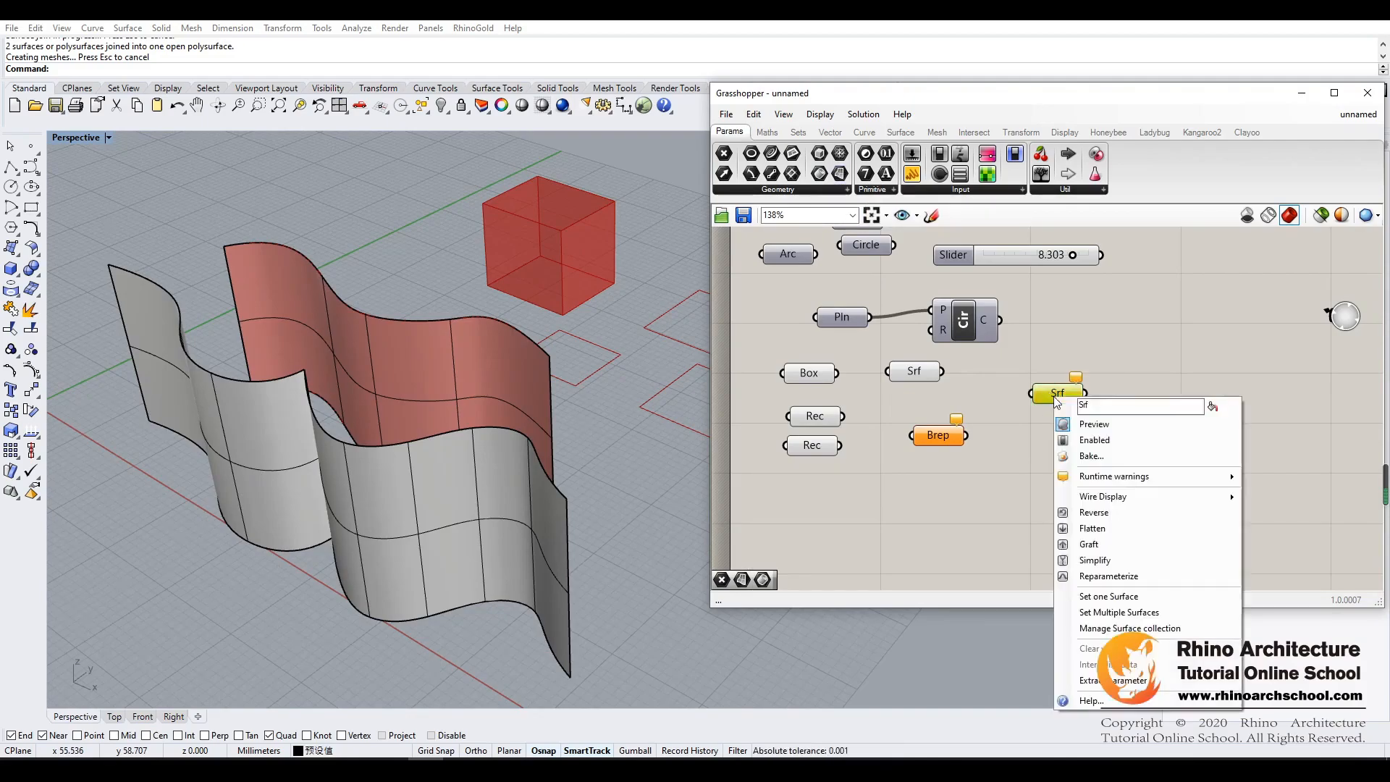
{"action": "left_click", "coordinate": [1126, 597]}
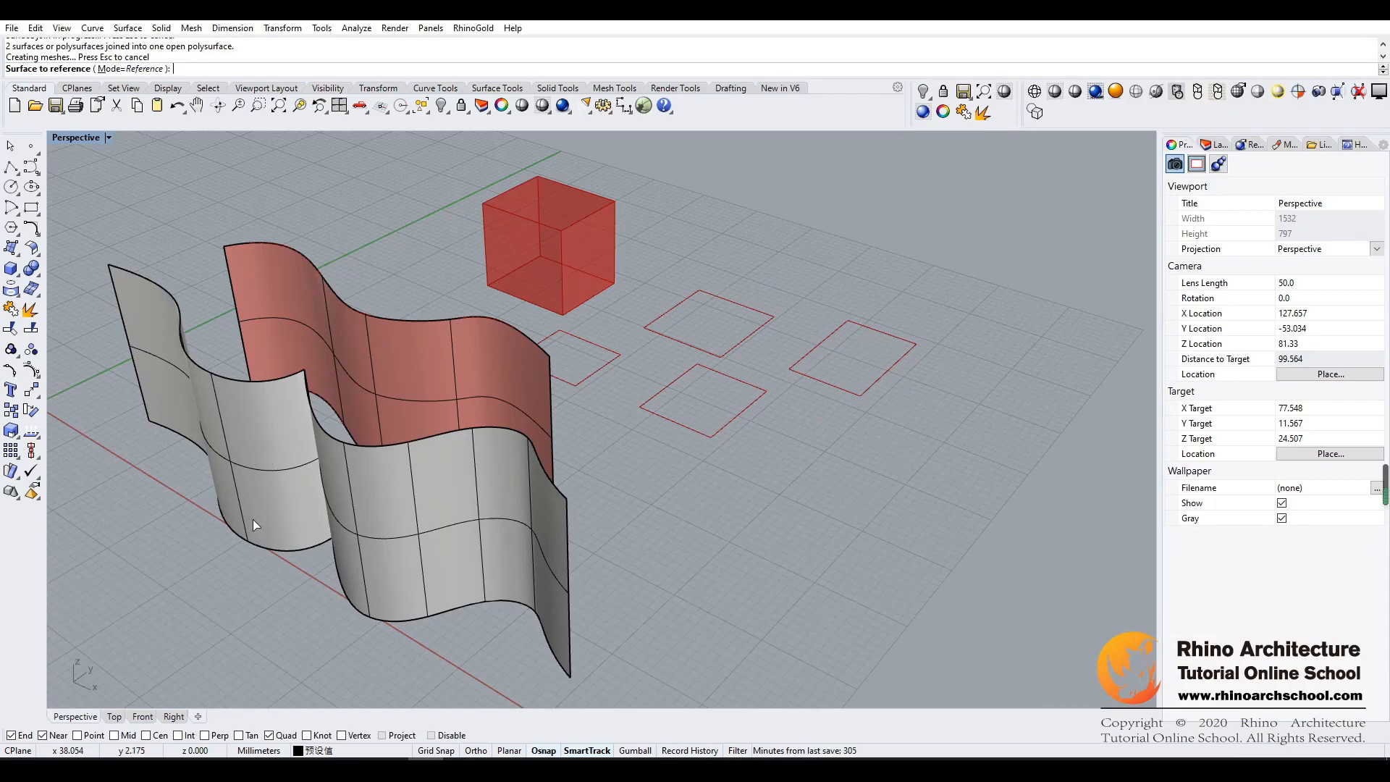
{"action": "left_click", "coordinate": [253, 519]}
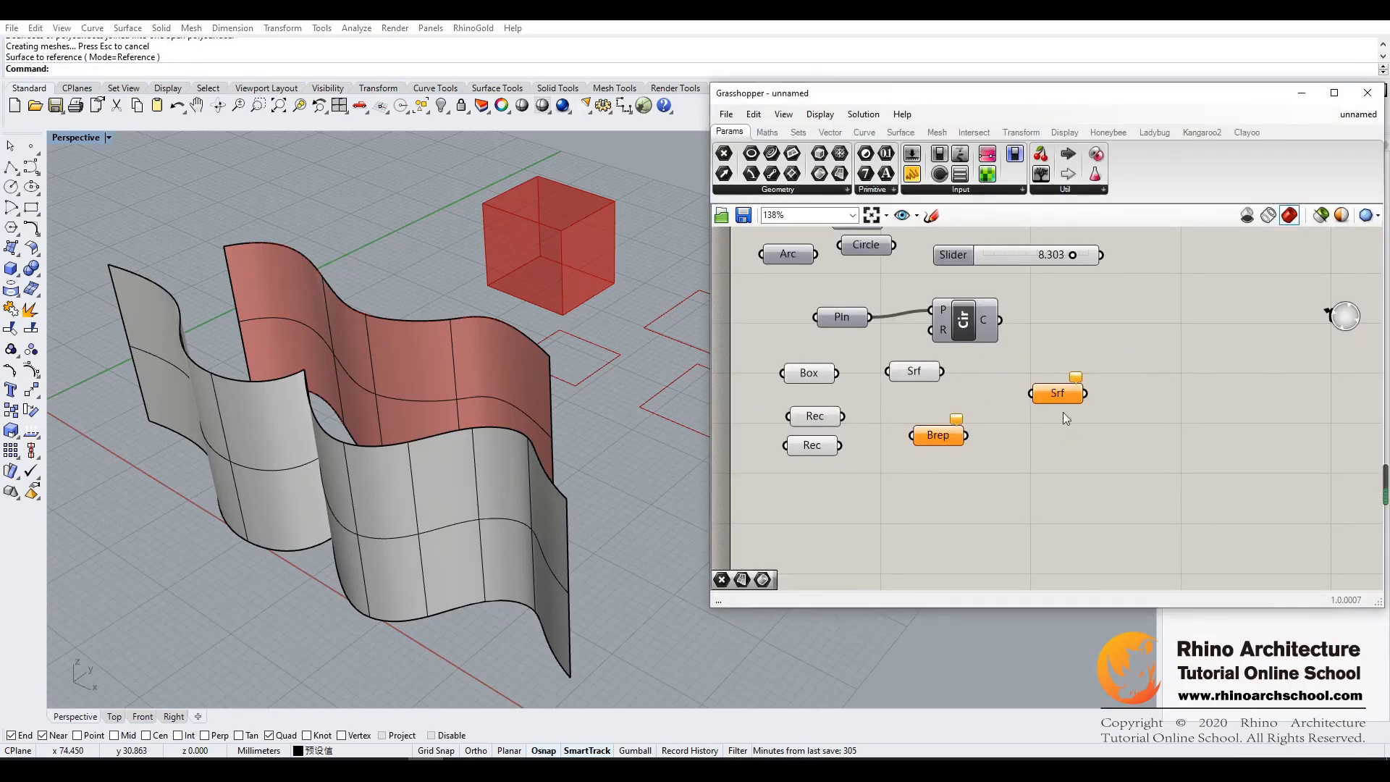
- Try to reference the joined polysurface in the new Surface parameter using Set Multiple Surfaces
{"action": "right_click", "coordinate": [1054, 395]}
{"action": "left_click", "coordinate": [1133, 607]}
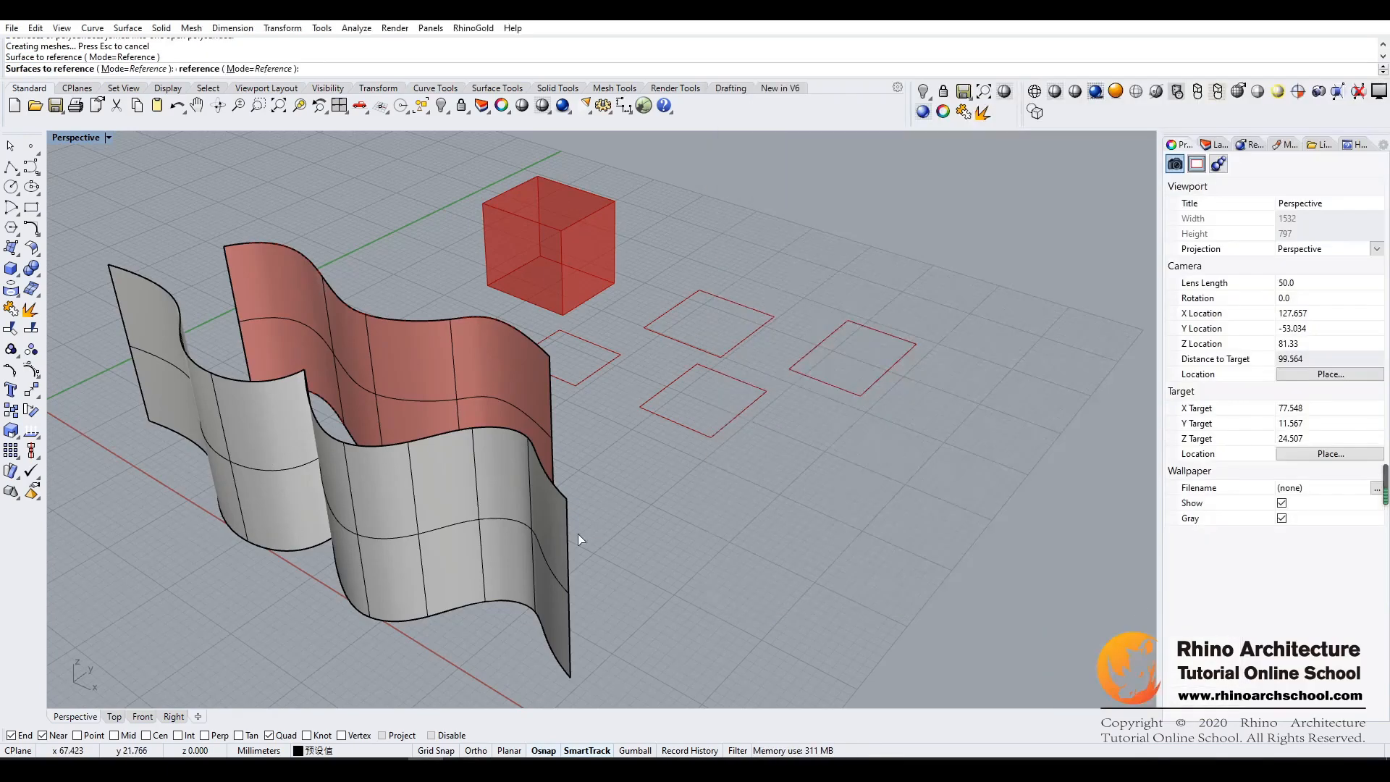
{"action": "left_click", "coordinate": [334, 460]}
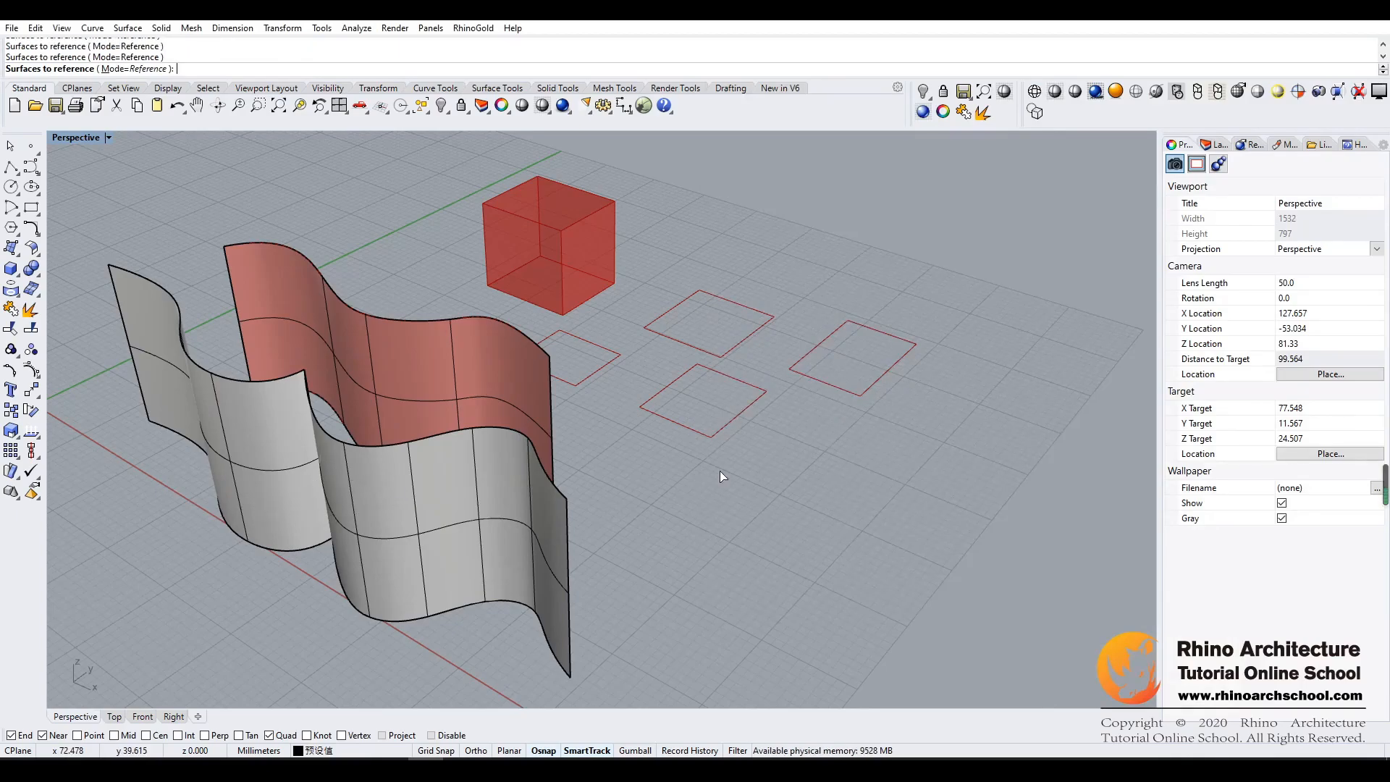
{"action": "key", "text": "Return"}
- Set the Brep parameter to the joined polysurface as one Brep and deselect the parameter
{"action": "right_click_drag", "start_coordinate": [333, 511], "coordinate": [519, 349]}
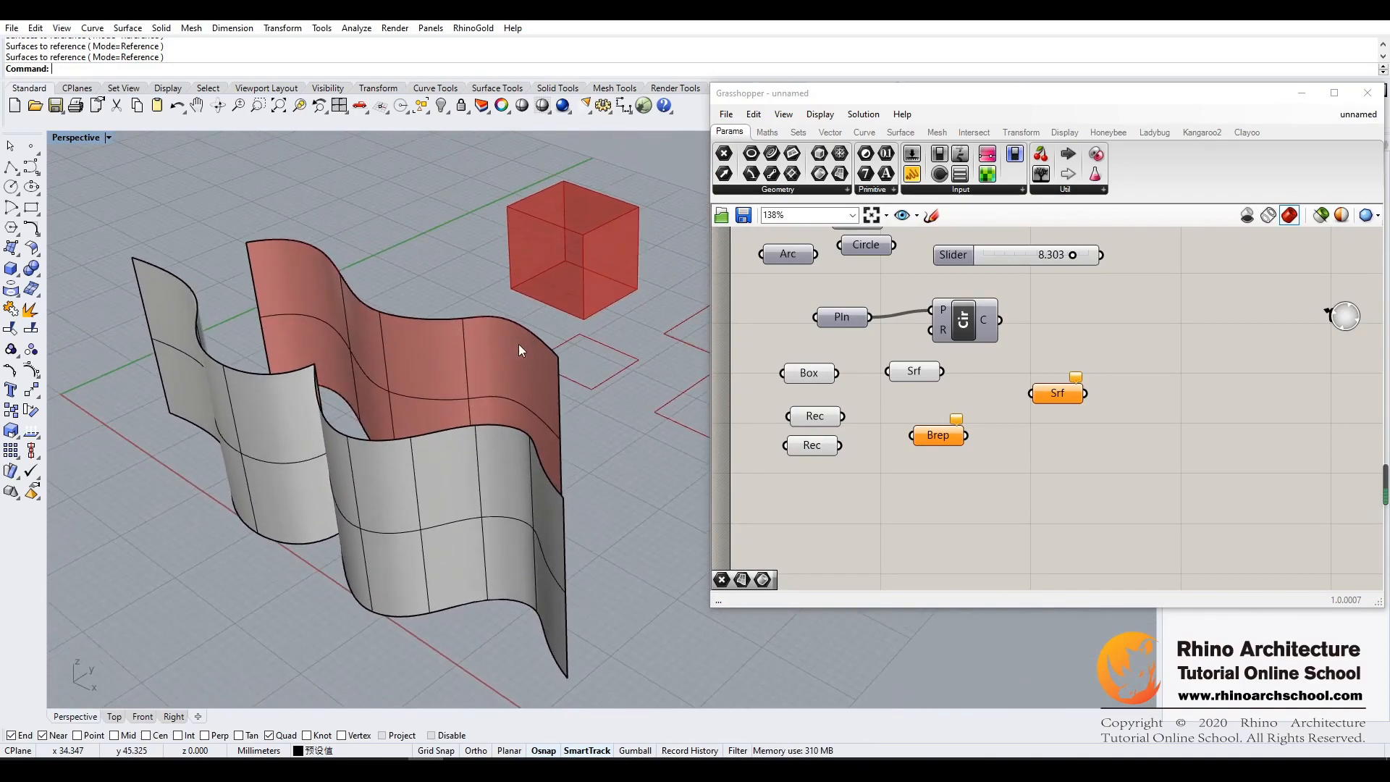
{"action": "right_click_drag", "start_coordinate": [446, 431], "coordinate": [324, 341]}
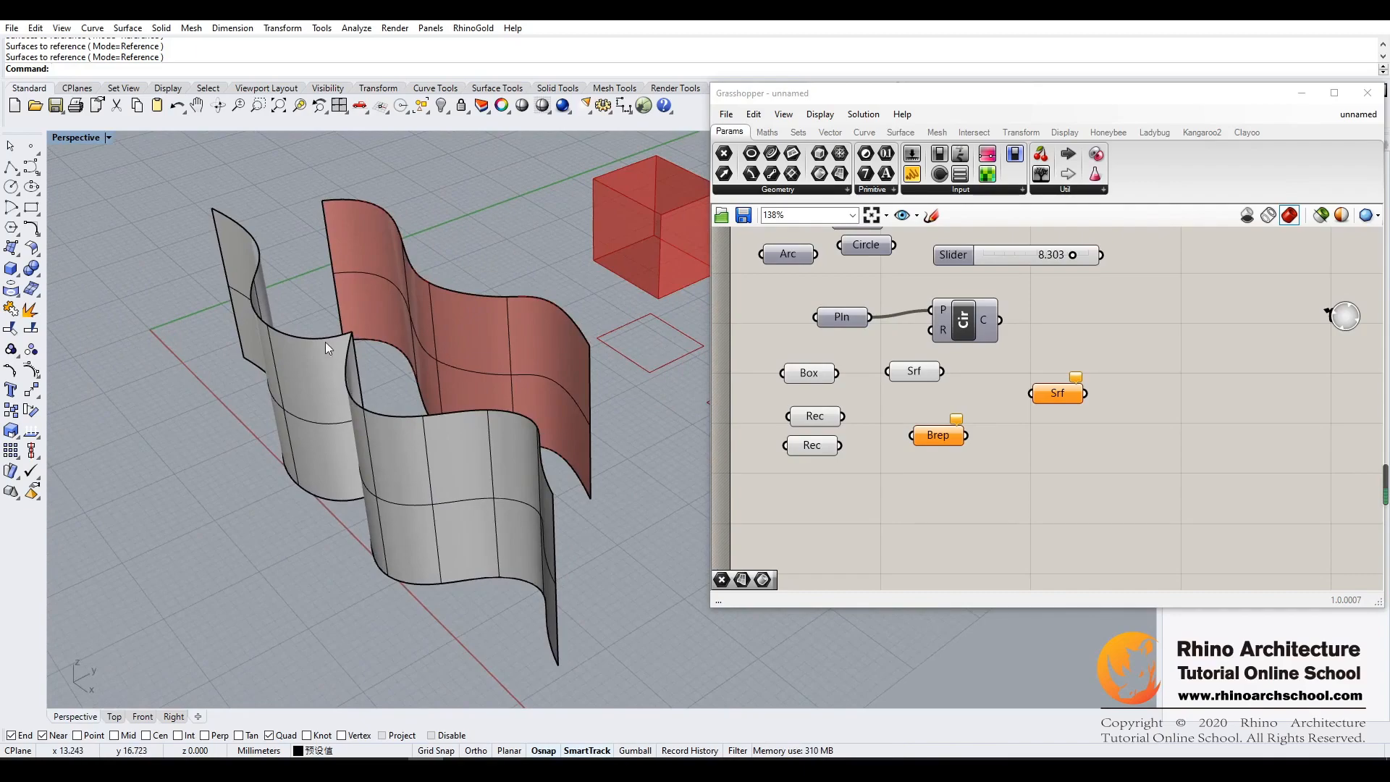
{"action": "right_click_drag", "start_coordinate": [515, 454], "coordinate": [544, 437]}
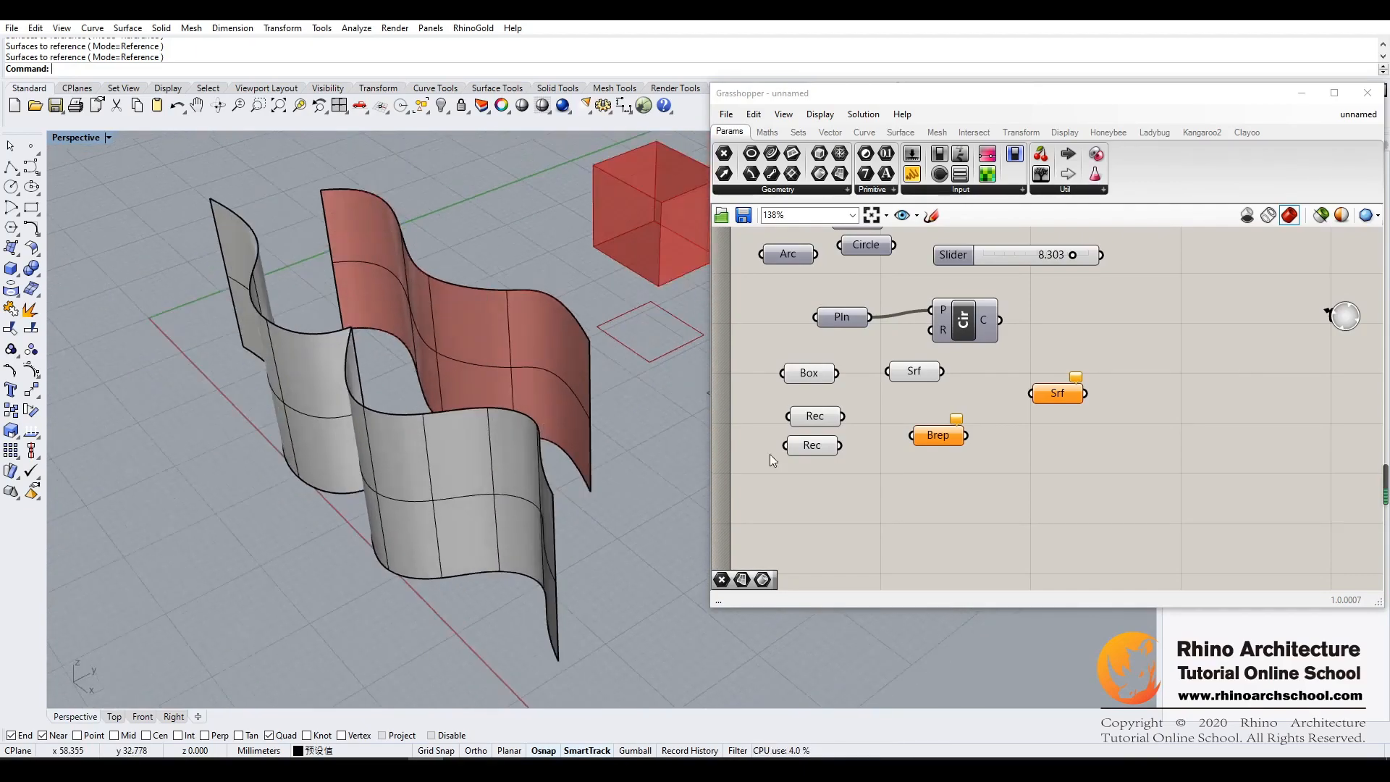
{"action": "left_click", "coordinate": [938, 436]}
{"action": "left_click", "coordinate": [1001, 505]}
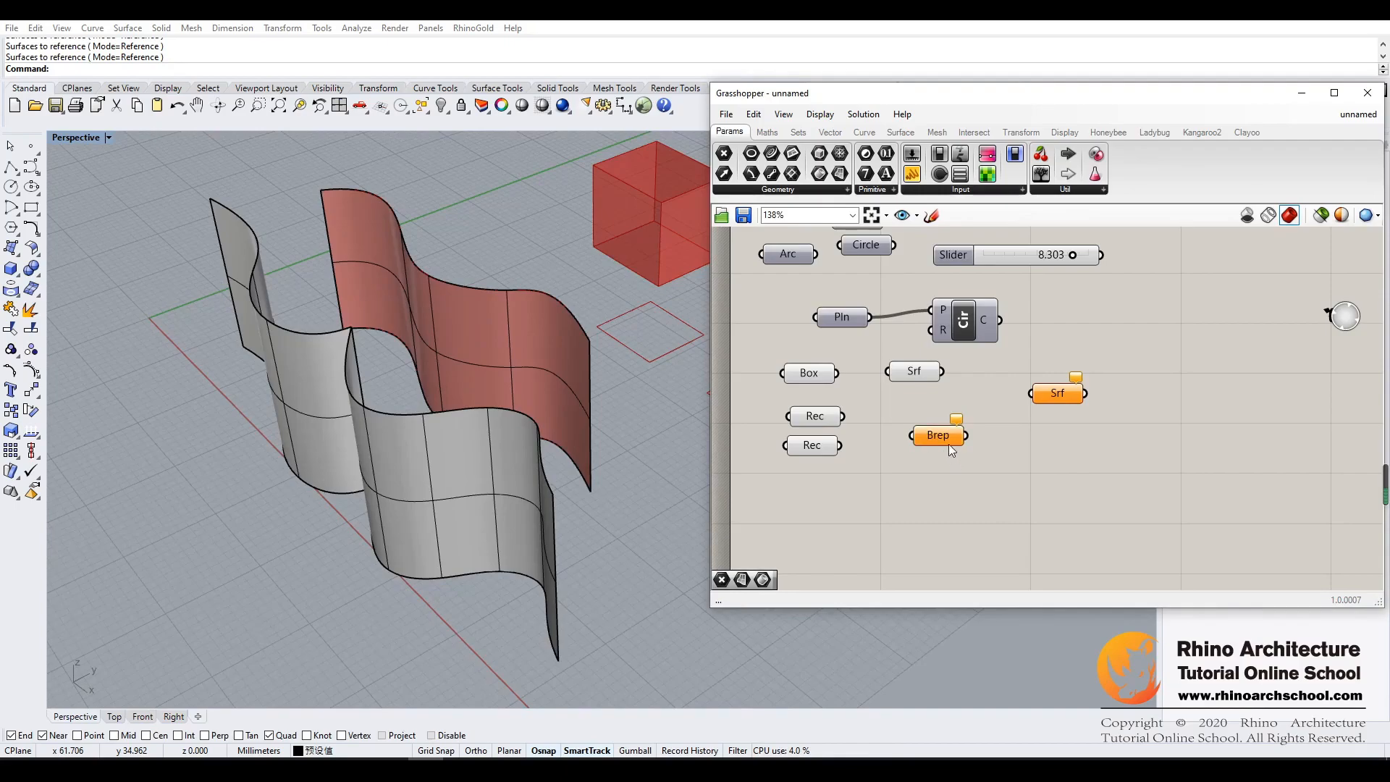
{"action": "right_click", "coordinate": [941, 437]}
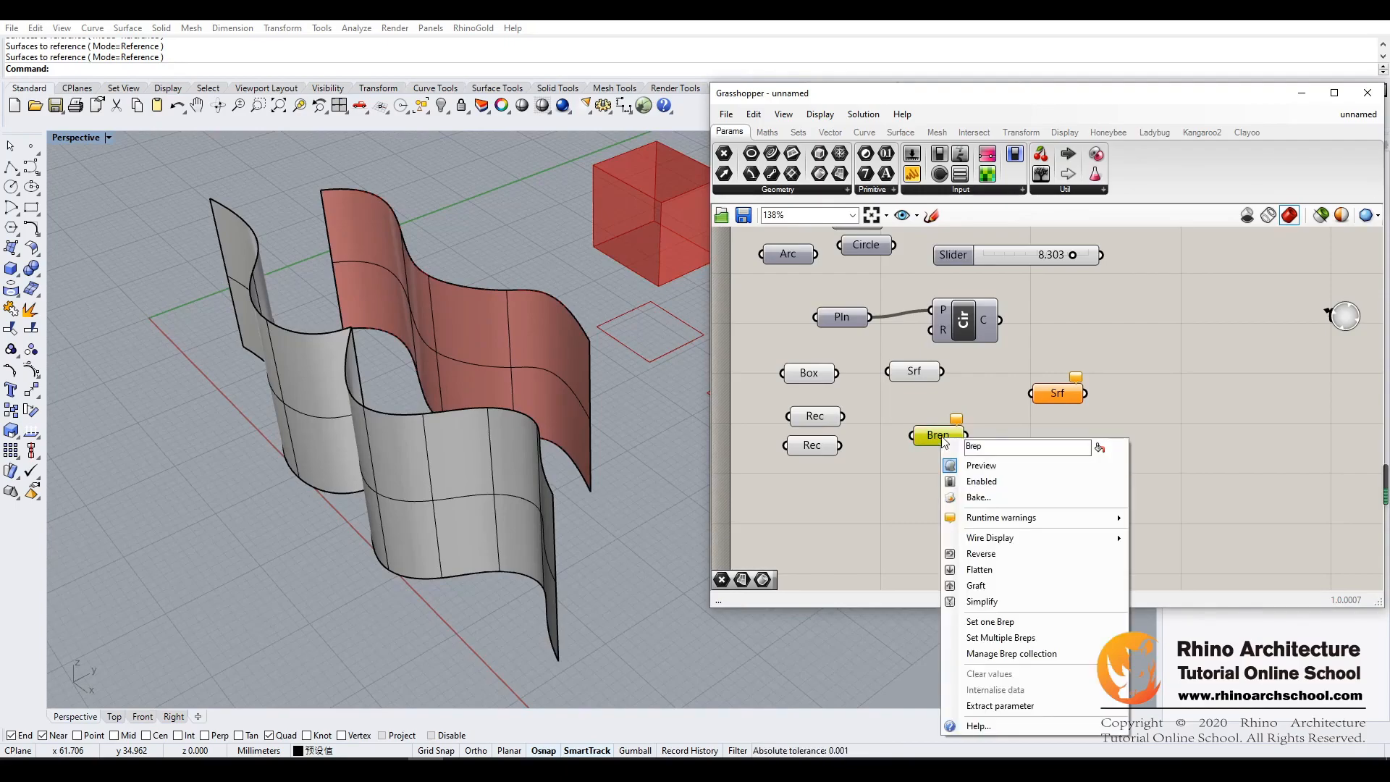
{"action": "left_click", "coordinate": [1010, 622]}
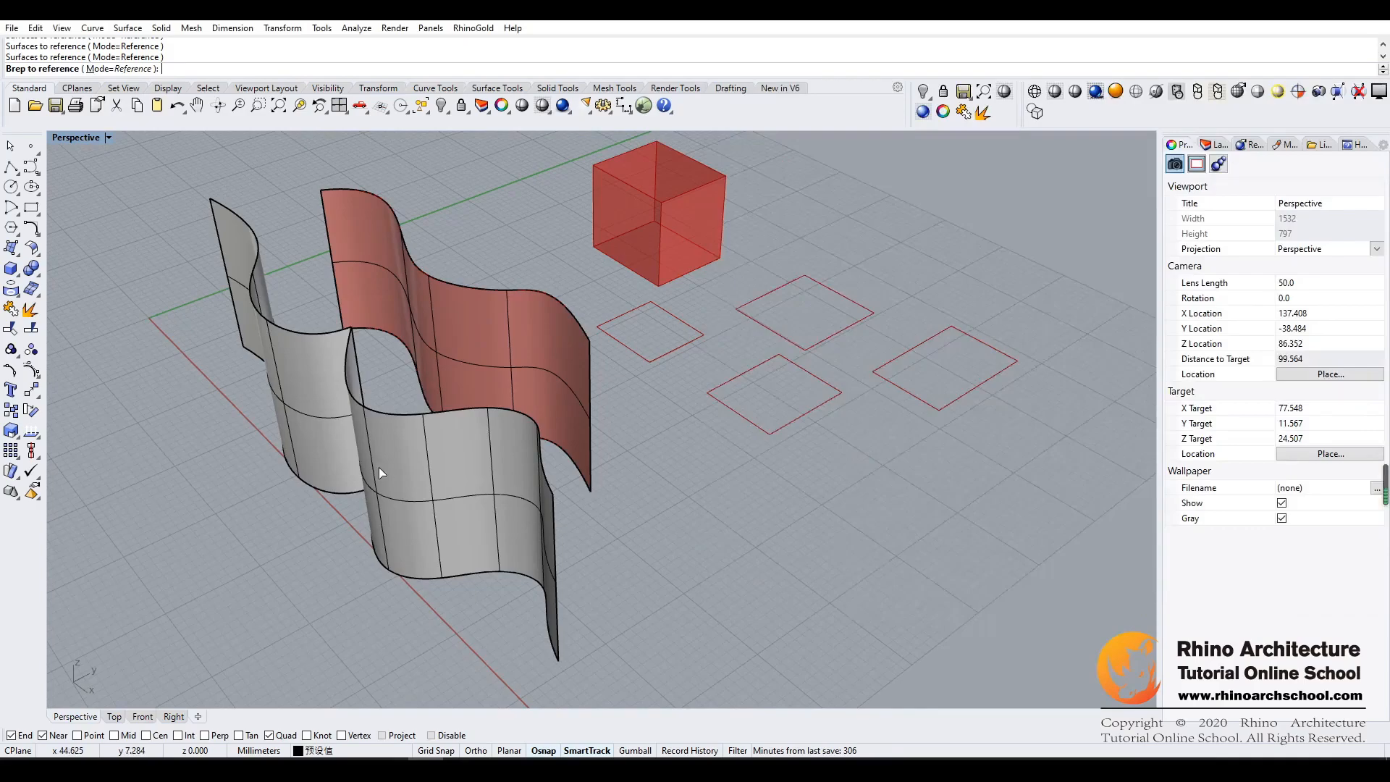
{"action": "left_click", "coordinate": [380, 467]}
{"action": "right_click_drag", "start_coordinate": [608, 528], "coordinate": [639, 530]}
{"action": "left_click", "coordinate": [1084, 338]}
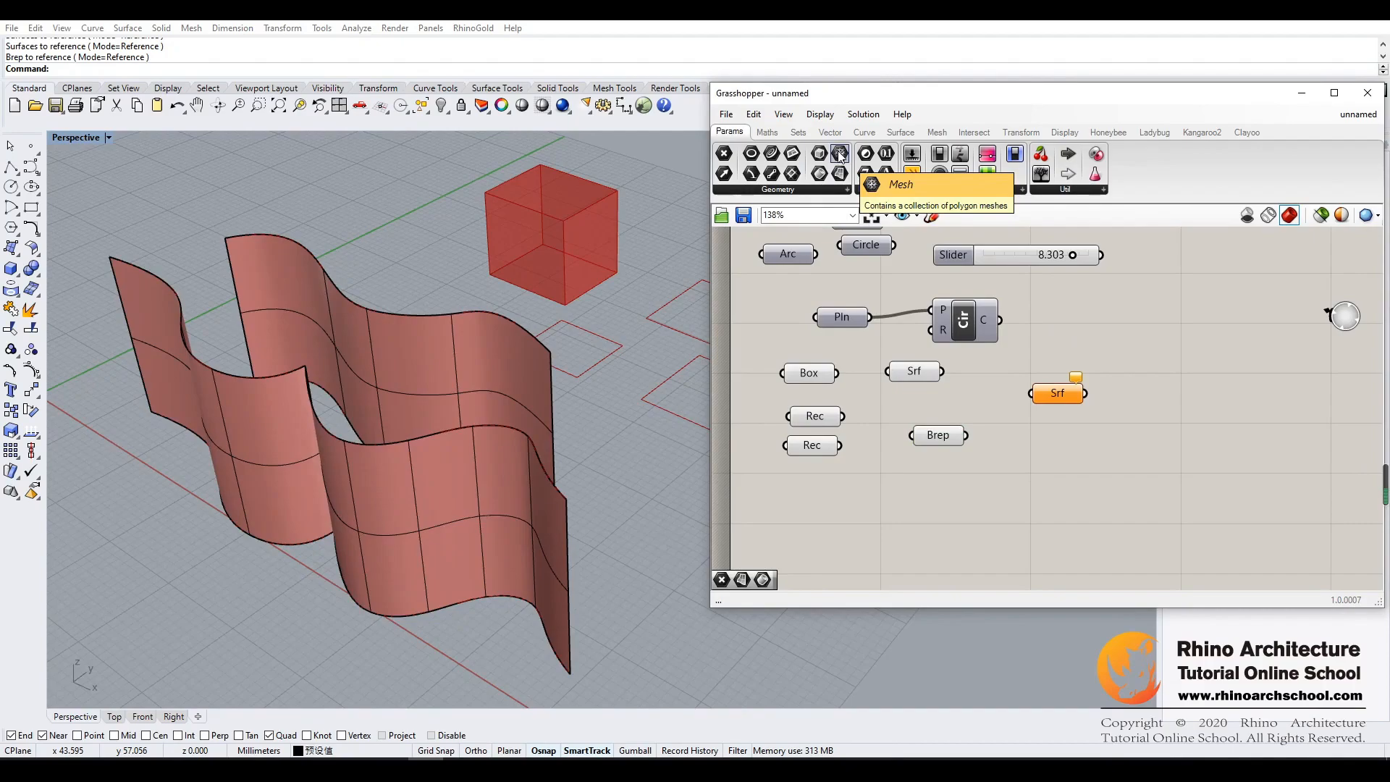
- Add a Mesh parameter low on the canvas and move the Box, Rectangle, Surface and Brep parameters up to make room
{"action": "left_click_drag", "start_coordinate": [839, 154], "coordinate": [1077, 481]}
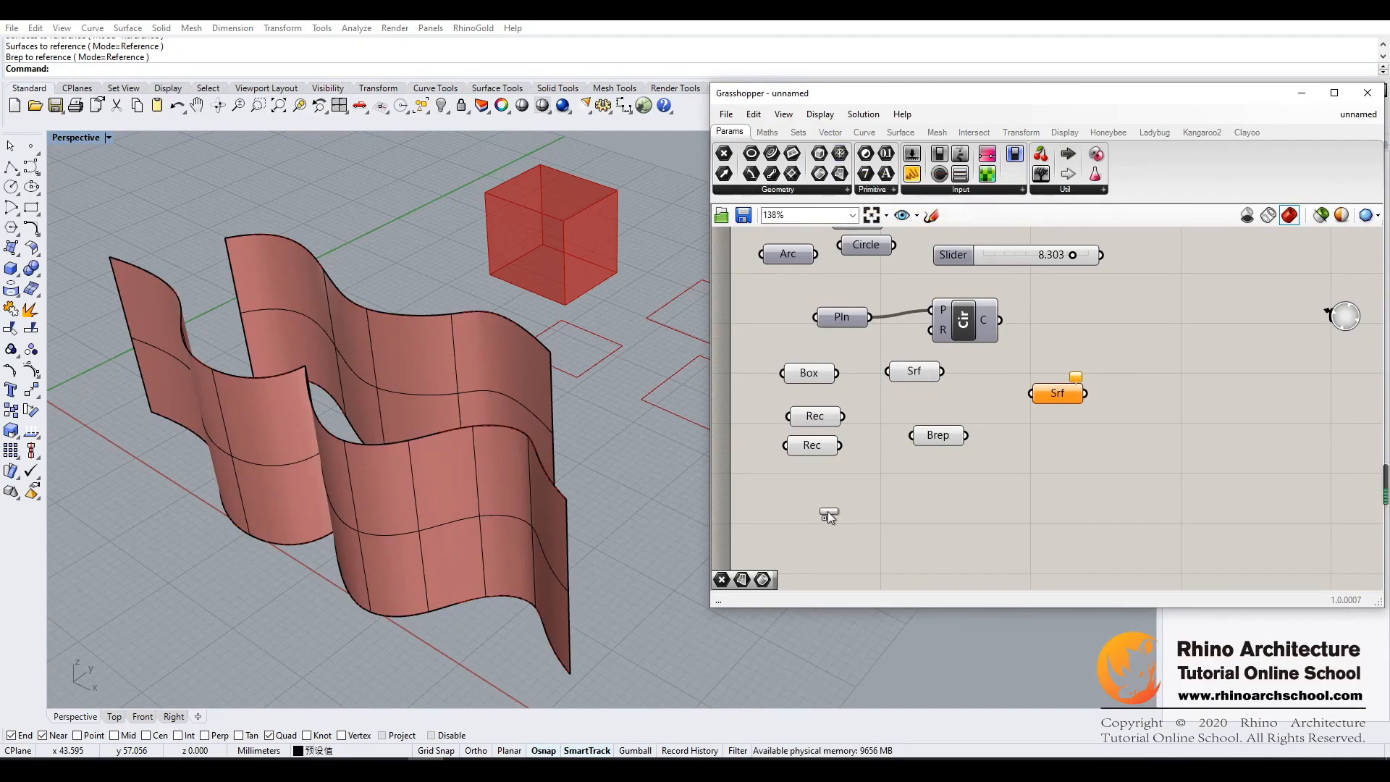
{"action": "left_click_drag", "start_coordinate": [822, 514], "coordinate": [819, 526]}
{"action": "left_click_drag", "start_coordinate": [841, 478], "coordinate": [773, 472]}
{"action": "left_click_drag", "start_coordinate": [810, 373], "coordinate": [776, 312]}
{"action": "left_click", "coordinate": [855, 384]}
{"action": "left_click_drag", "start_coordinate": [913, 371], "coordinate": [852, 356]}
{"action": "left_click_drag", "start_coordinate": [941, 435], "coordinate": [919, 367]}
{"action": "left_click_drag", "start_coordinate": [1058, 396], "coordinate": [1046, 352]}
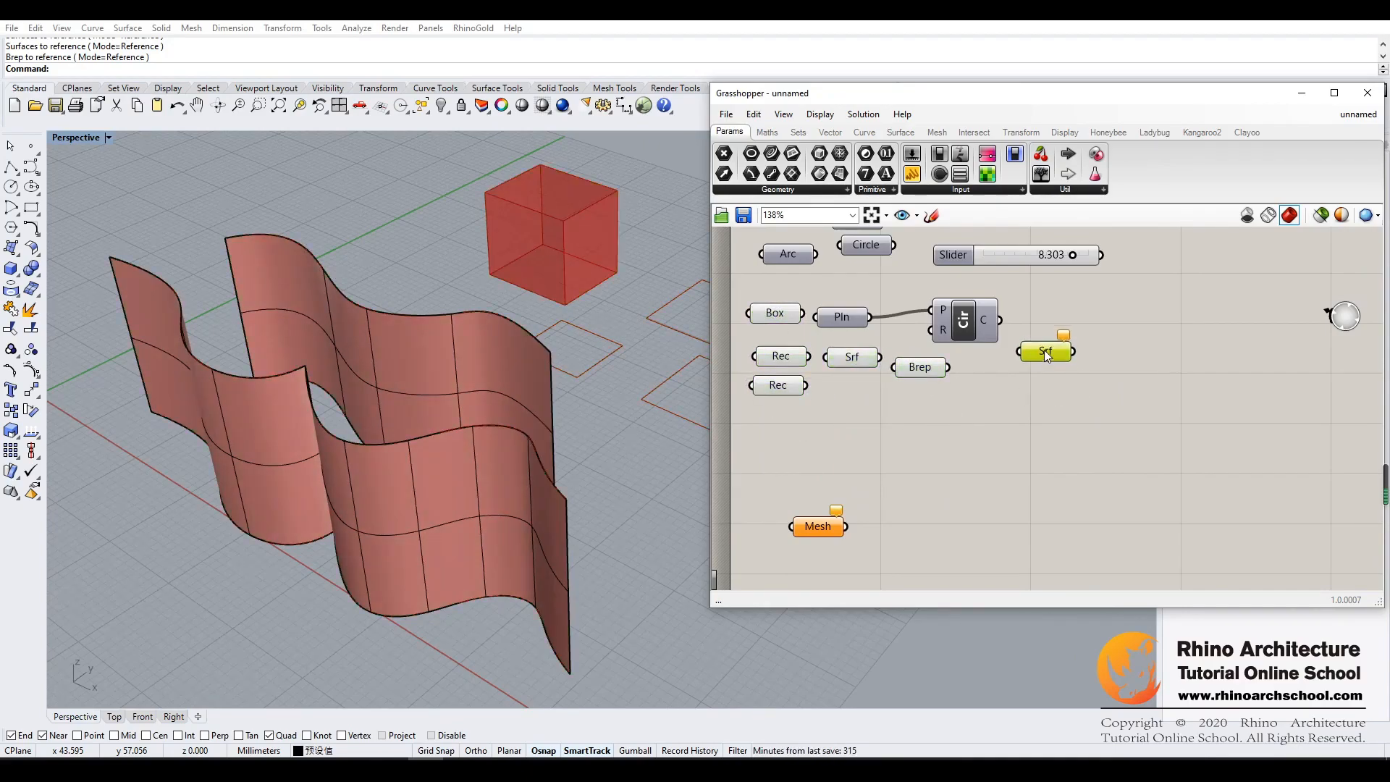
- Draw a solid sphere on the ground plane beside the wavy surfaces
{"action": "right_click_drag", "start_coordinate": [615, 449], "coordinate": [462, 400]}
{"action": "left_click", "coordinate": [12, 271]}
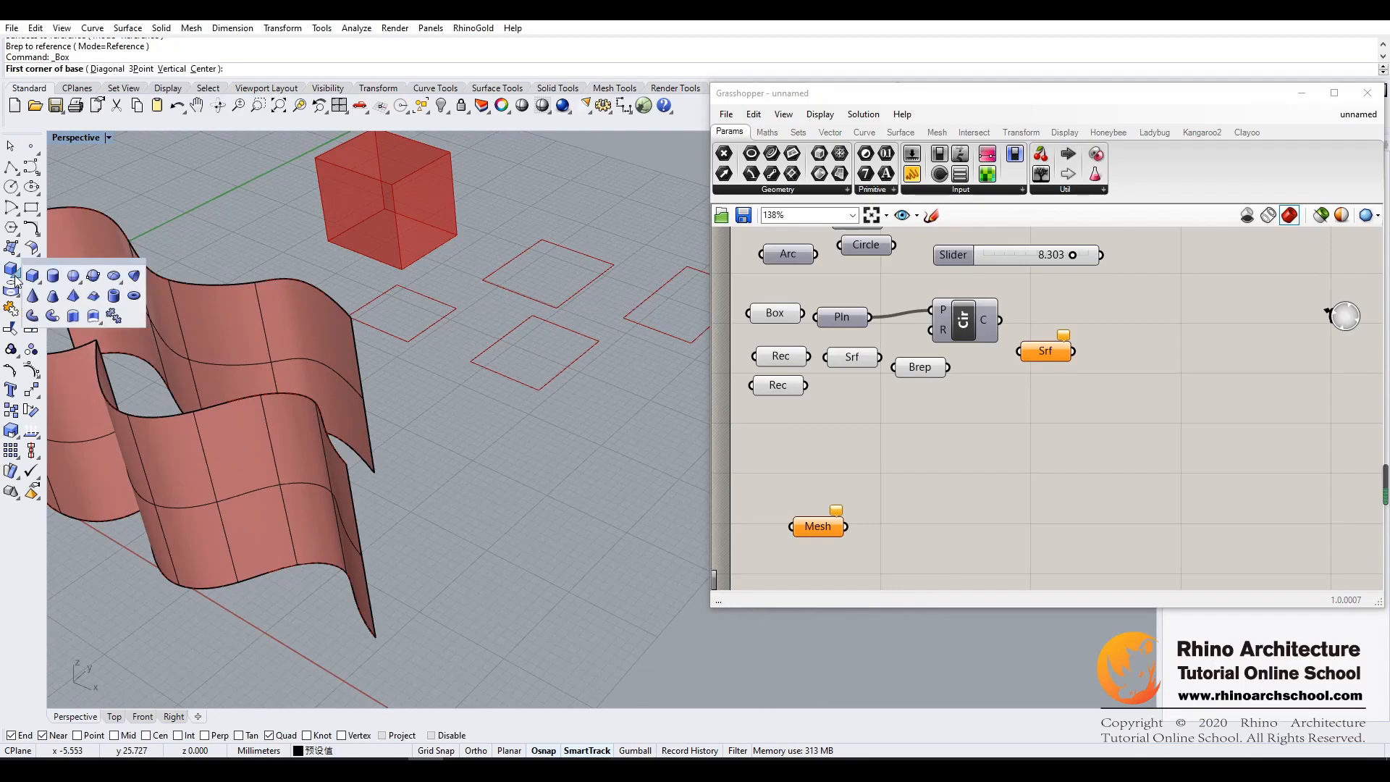
{"action": "left_click", "coordinate": [73, 277]}
{"action": "left_click", "coordinate": [509, 509]}
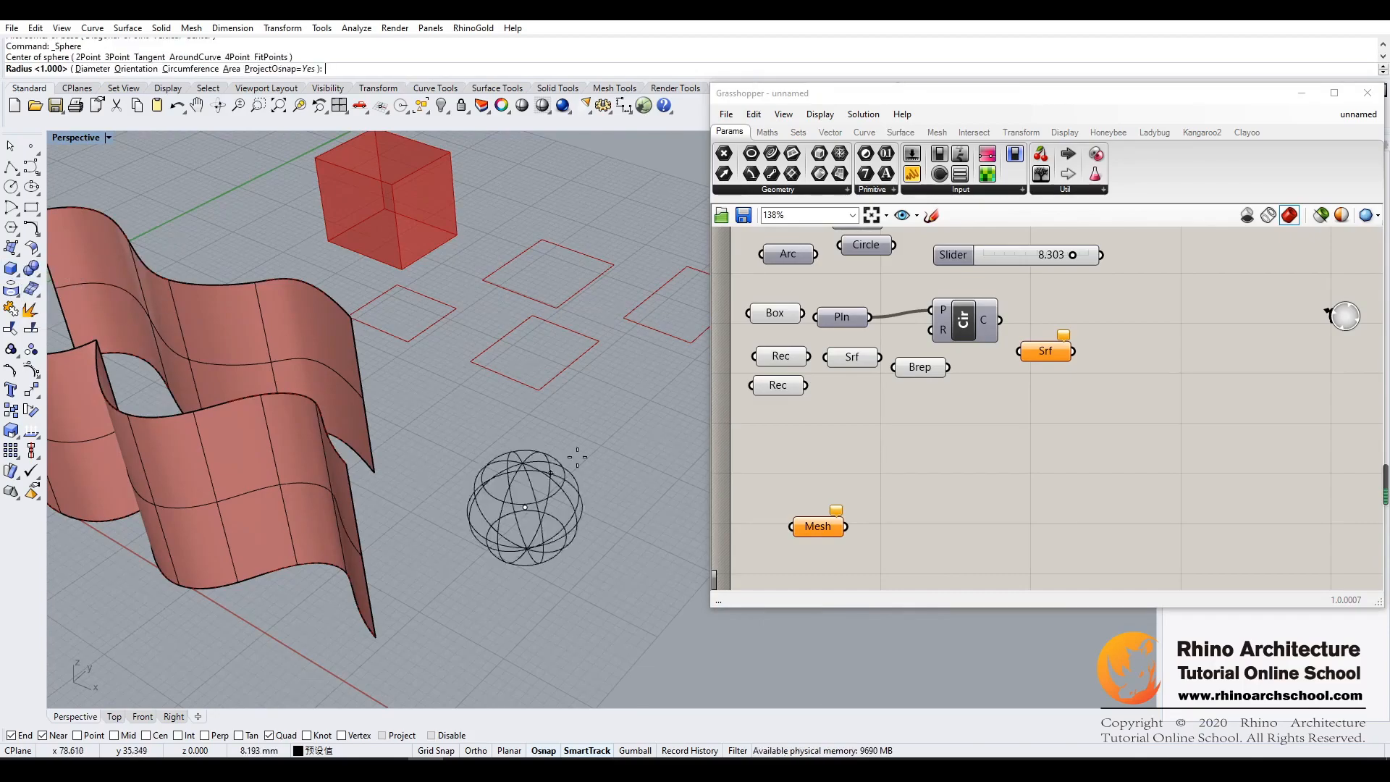
{"action": "left_click", "coordinate": [606, 463]}
{"action": "right_click_drag", "start_coordinate": [614, 417], "coordinate": [620, 441]}
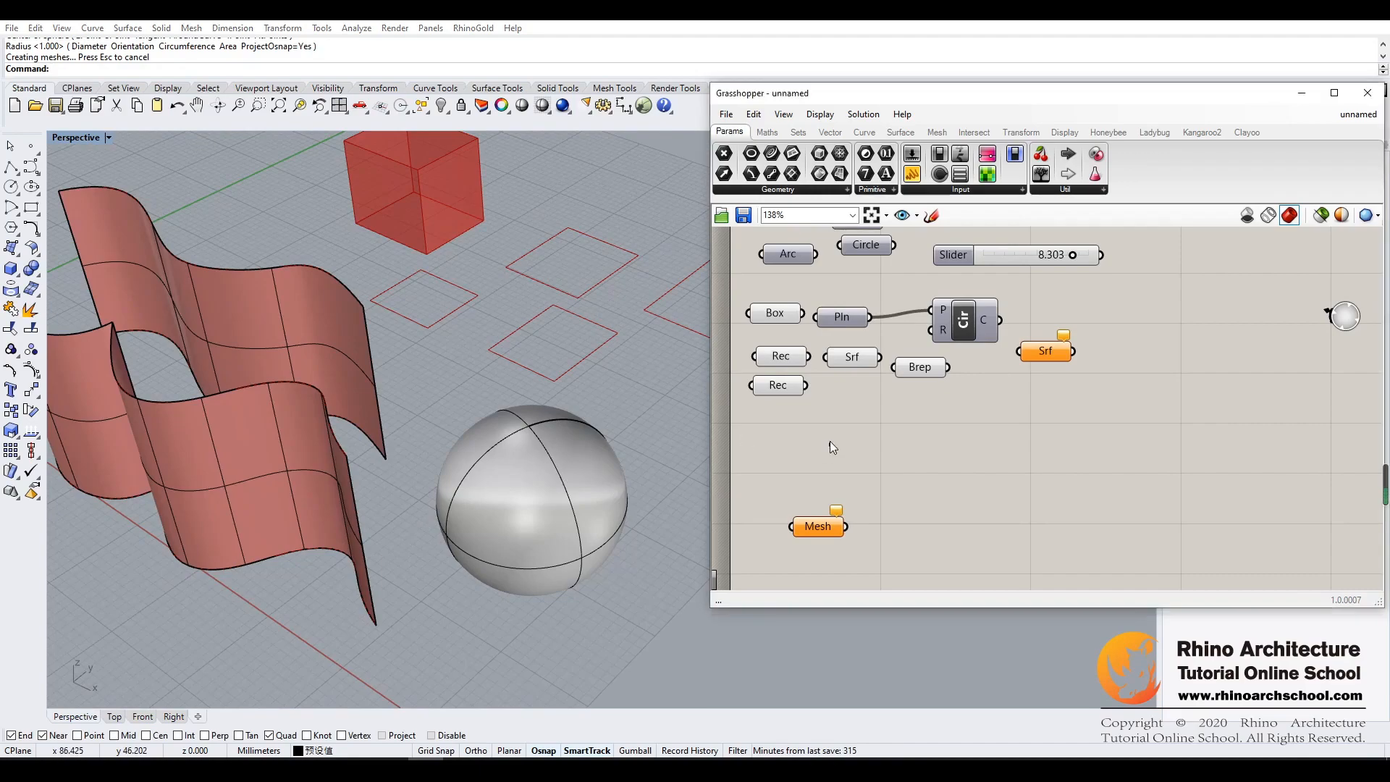
- Add a new Surface parameter above the Mesh parameter and delete the empty Surface parameter near the Circle component
{"action": "left_click_drag", "start_coordinate": [841, 174], "coordinate": [814, 456]}
{"action": "left_click", "coordinate": [813, 455]}
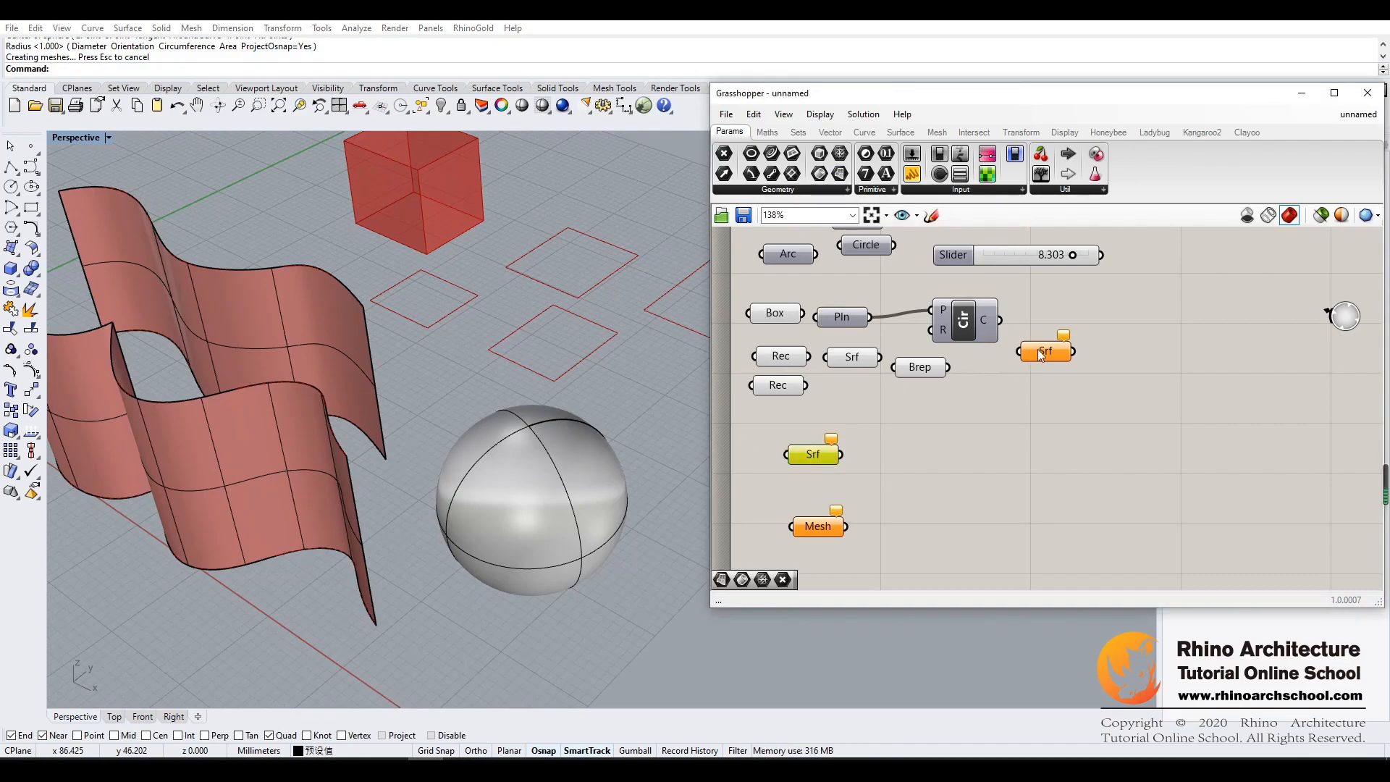
{"action": "left_click_drag", "start_coordinate": [1040, 355], "coordinate": [1030, 310]}
{"action": "left_click", "coordinate": [1050, 309]}
{"action": "key", "text": "Delete"}
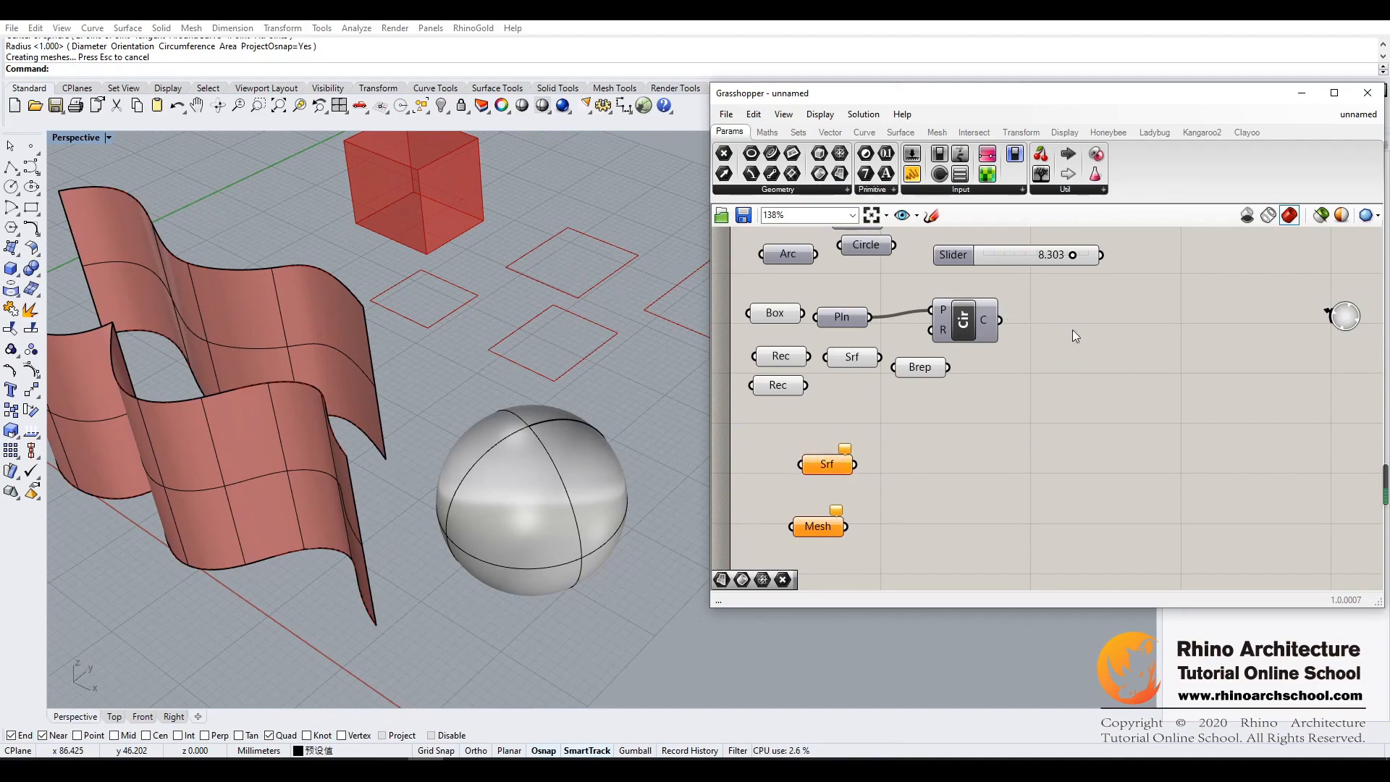
- Set the Surface parameter above the Mesh parameter to the sphere and deselect it
{"action": "right_click", "coordinate": [810, 435]}
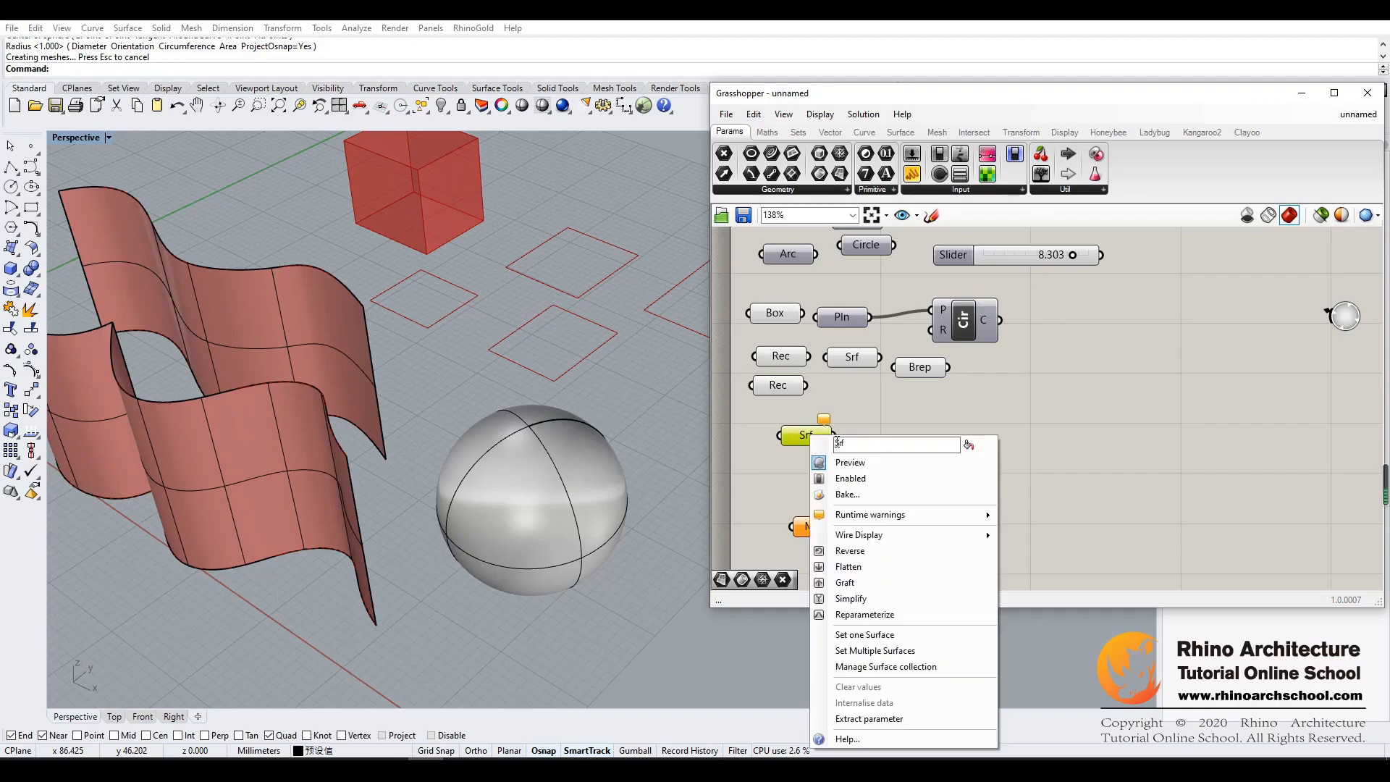
{"action": "left_click", "coordinate": [832, 632]}
{"action": "left_click", "coordinate": [532, 532]}
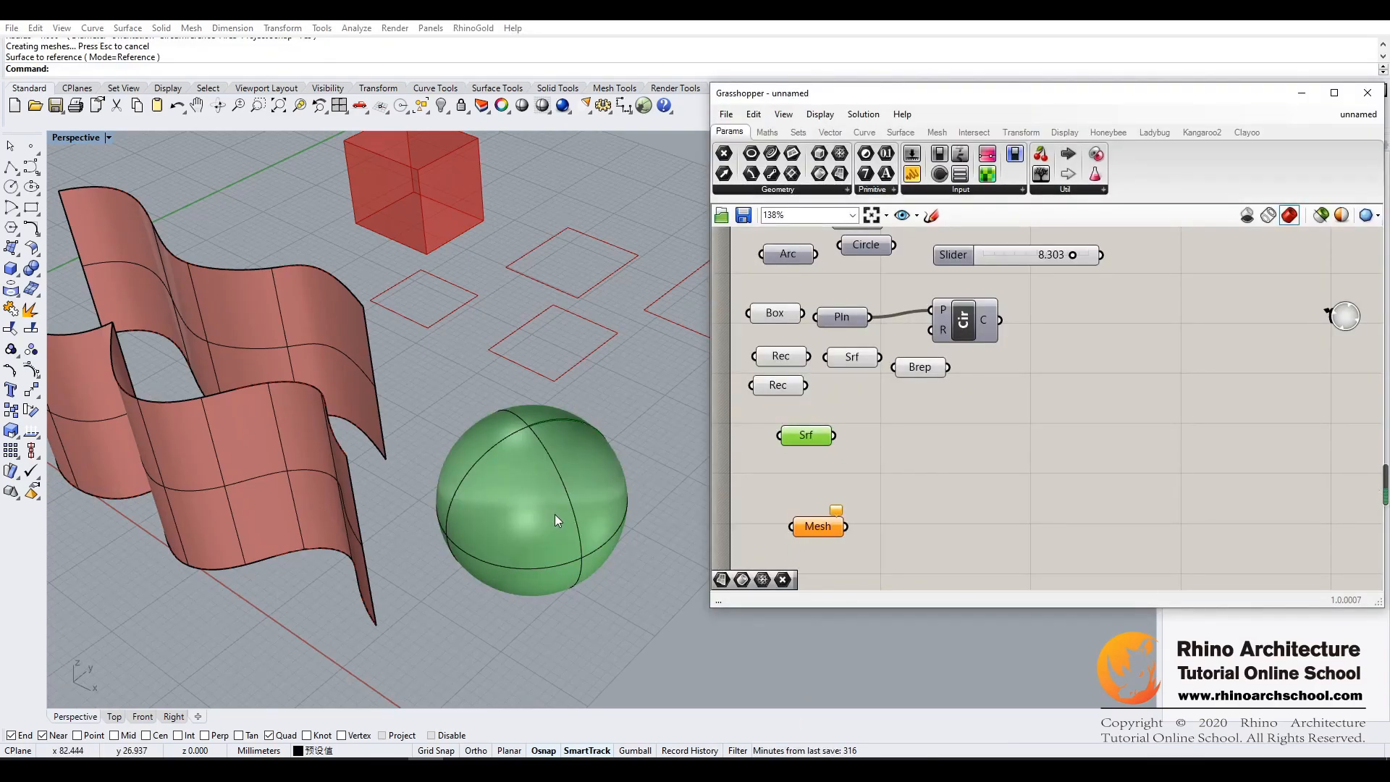
{"action": "left_click", "coordinate": [646, 493]}
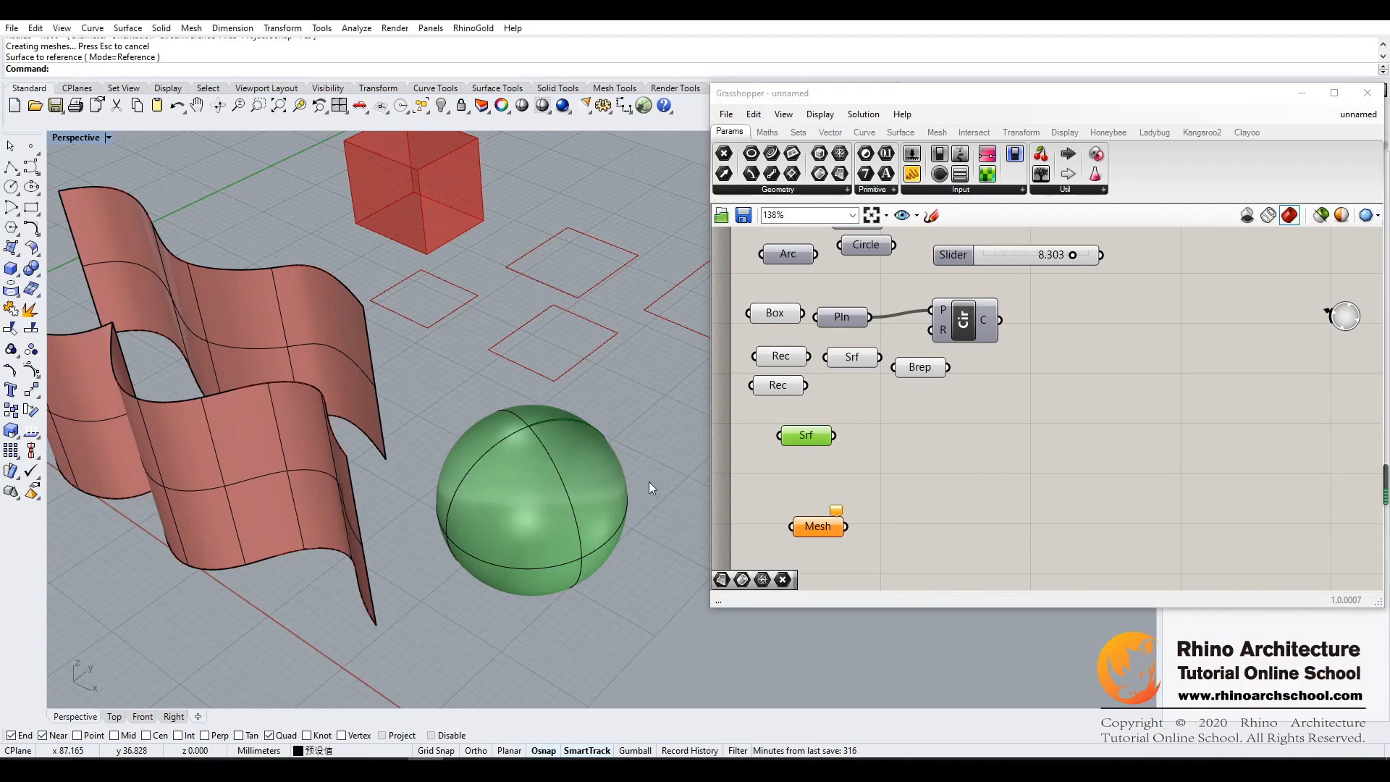
{"action": "left_click", "coordinate": [790, 477]}
- Delete the referenced sphere and draw a new solid sphere in the same area beside the wavy surfaces
{"action": "left_click", "coordinate": [556, 501]}
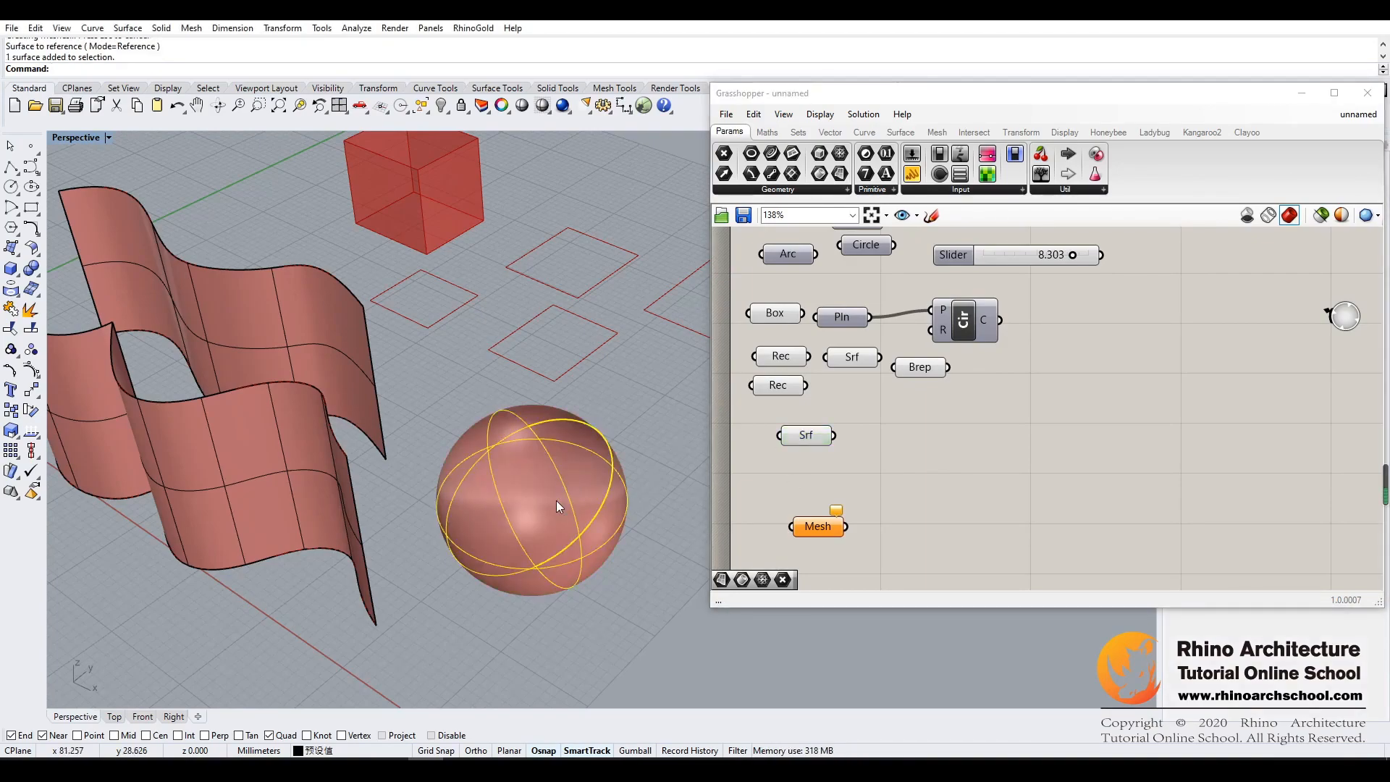
{"action": "key", "text": "Delete"}
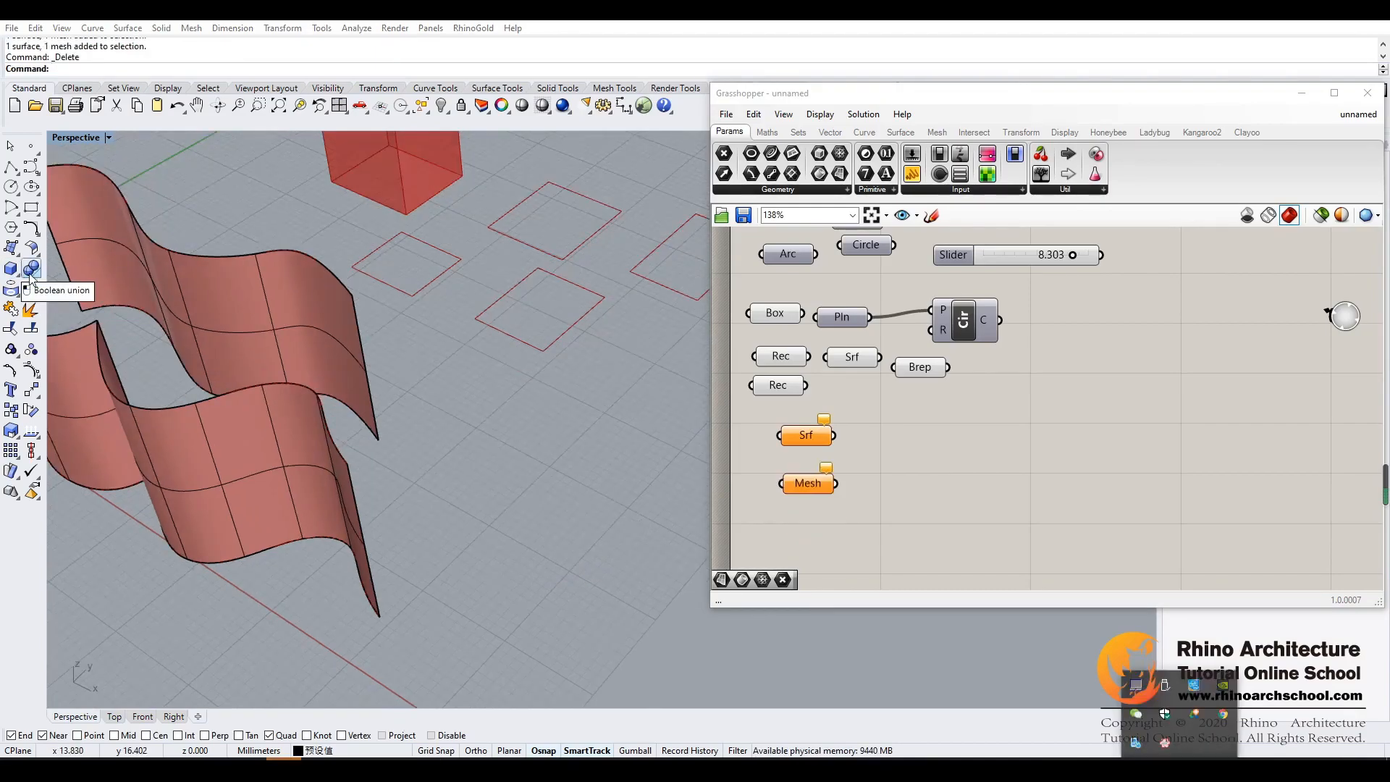
{"action": "left_click", "coordinate": [11, 270]}
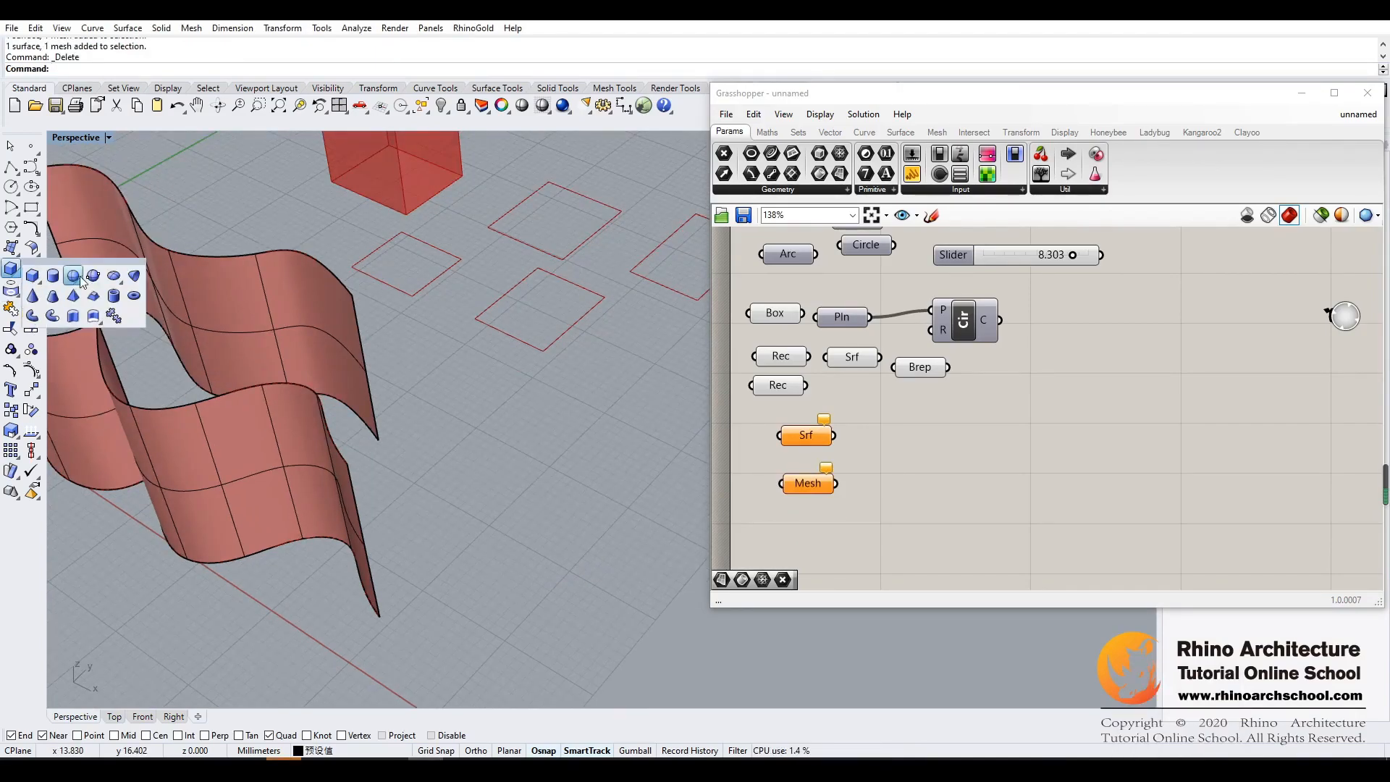
{"action": "left_click", "coordinate": [73, 276]}
{"action": "left_click", "coordinate": [514, 474]}
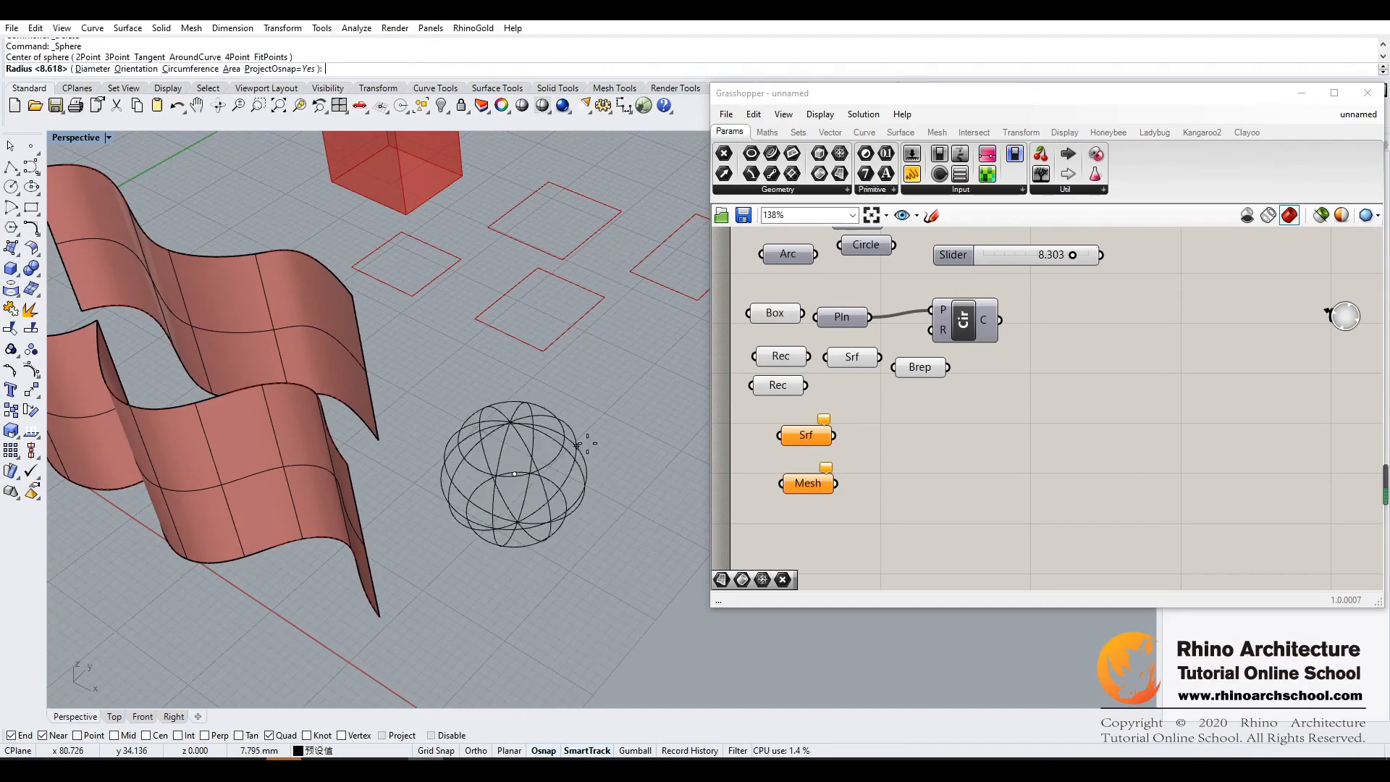
{"action": "left_click", "coordinate": [614, 432]}
{"action": "right_click_drag", "start_coordinate": [623, 429], "coordinate": [626, 472]}
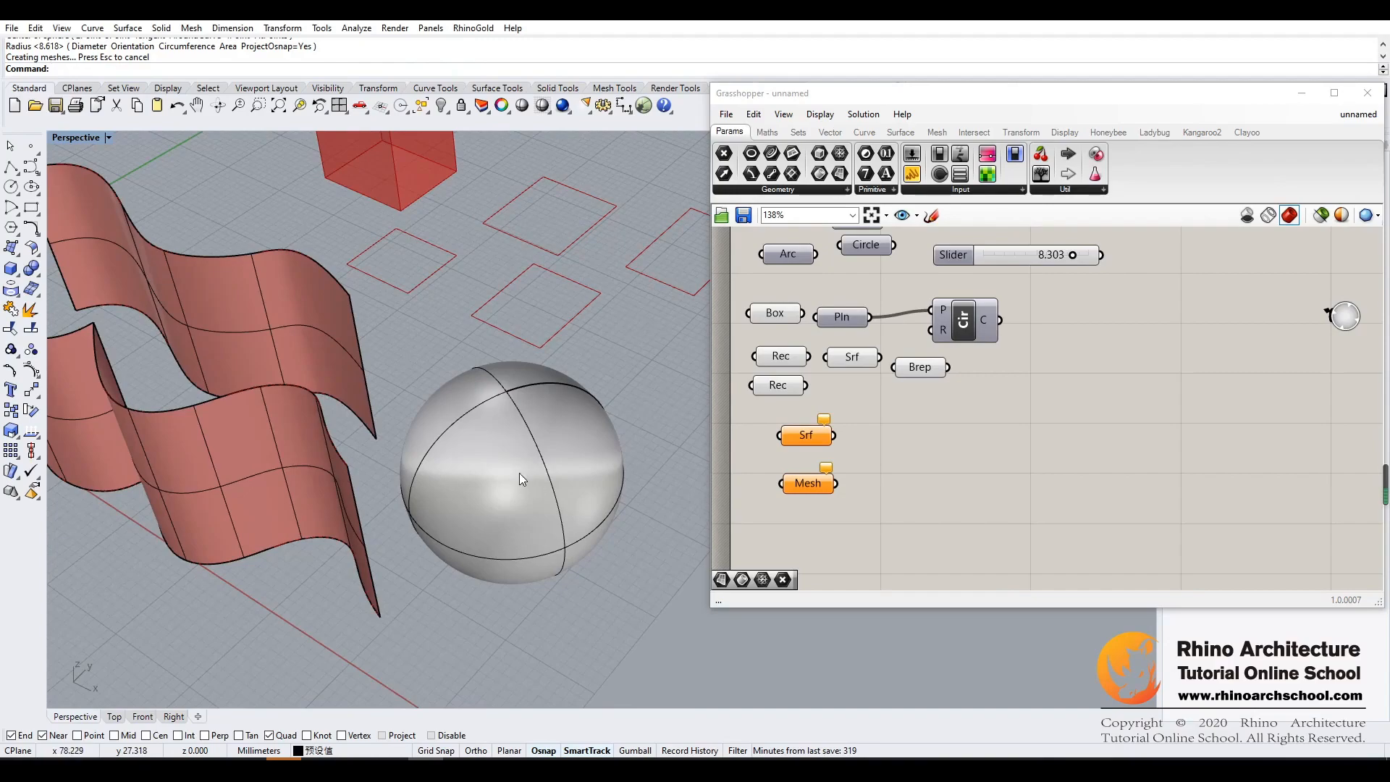
- Create a mesh from the solid sphere beside the wavy surfaces
{"action": "right_click_drag", "start_coordinate": [554, 484], "coordinate": [584, 432]}
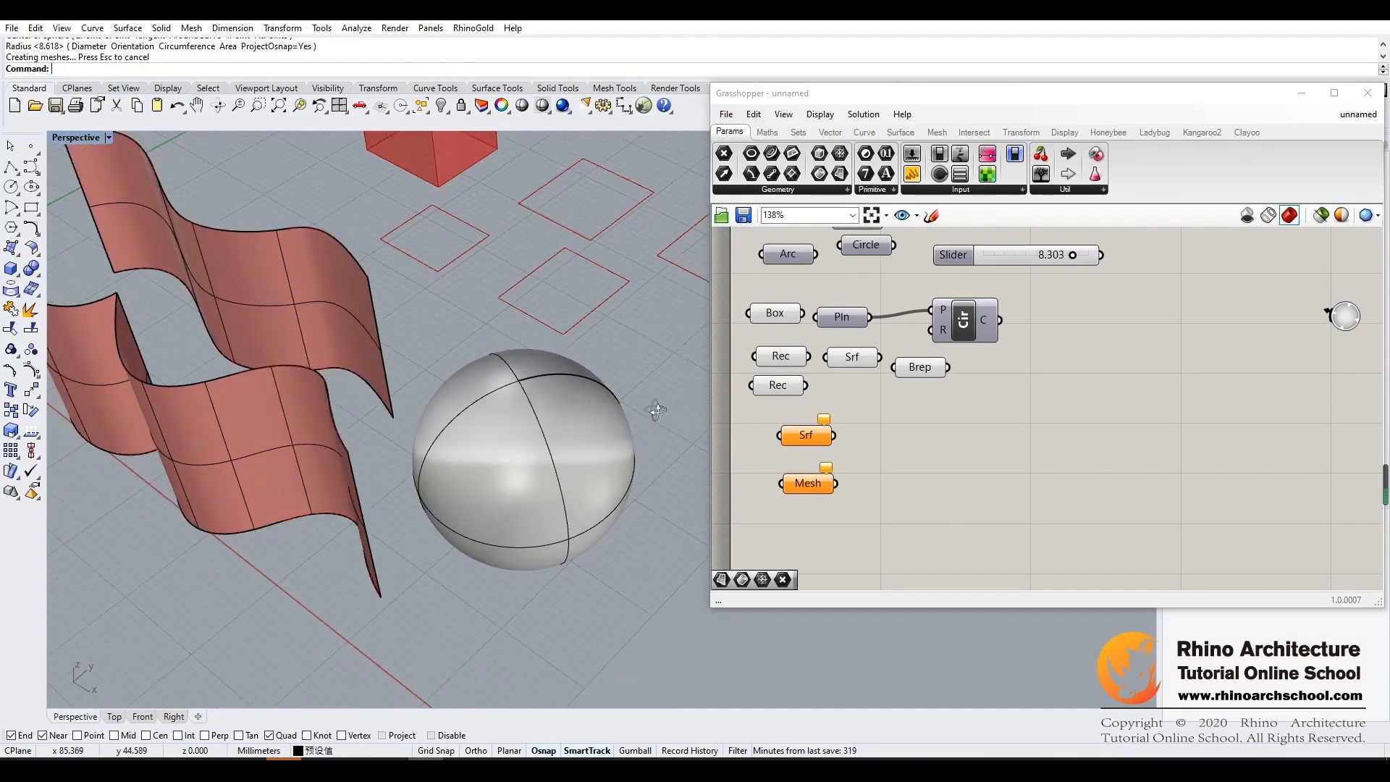
{"action": "left_click", "coordinate": [460, 427]}
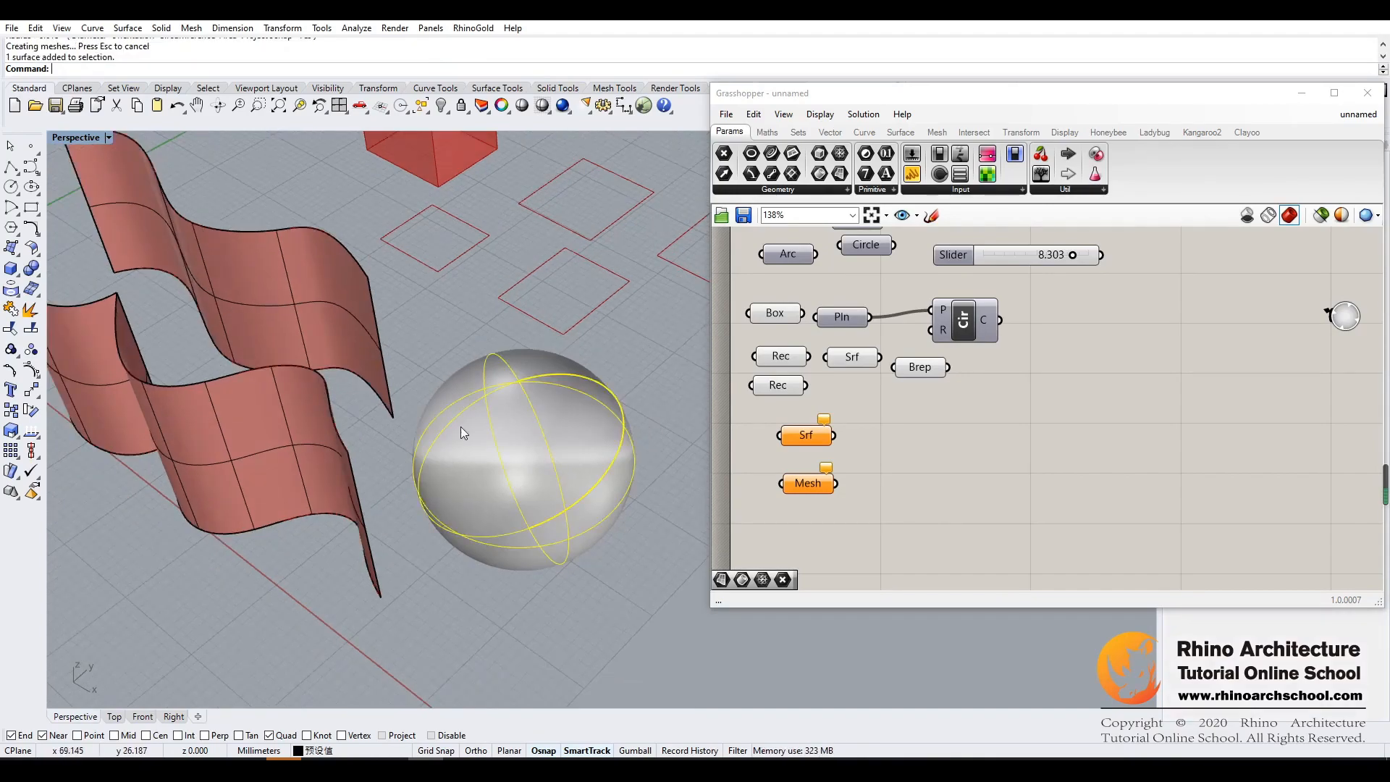
{"action": "left_click", "coordinate": [32, 293]}
{"action": "left_click", "coordinate": [576, 410]}
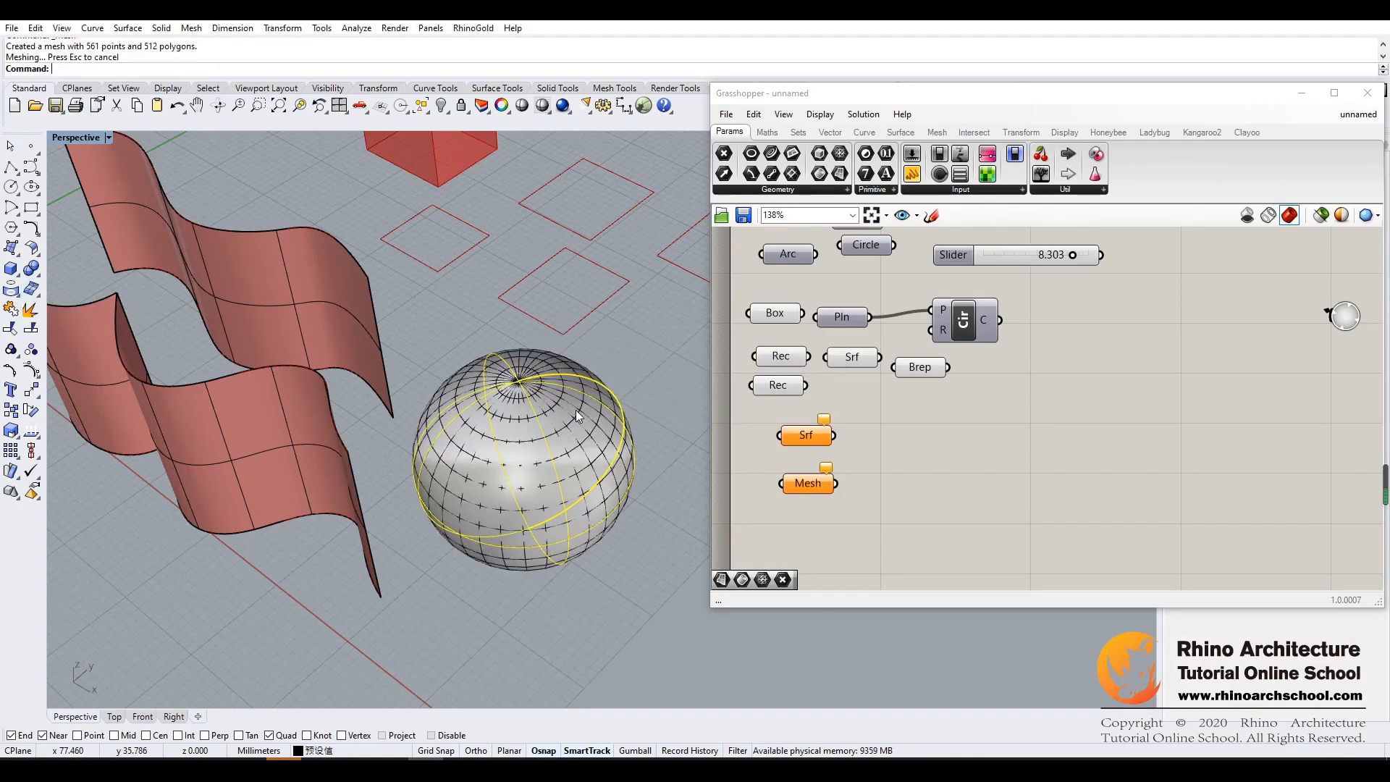
- Delete the original sphere surface that overlaps the new mesh sphere, keeping only the mesh
{"action": "left_click", "coordinate": [585, 444]}
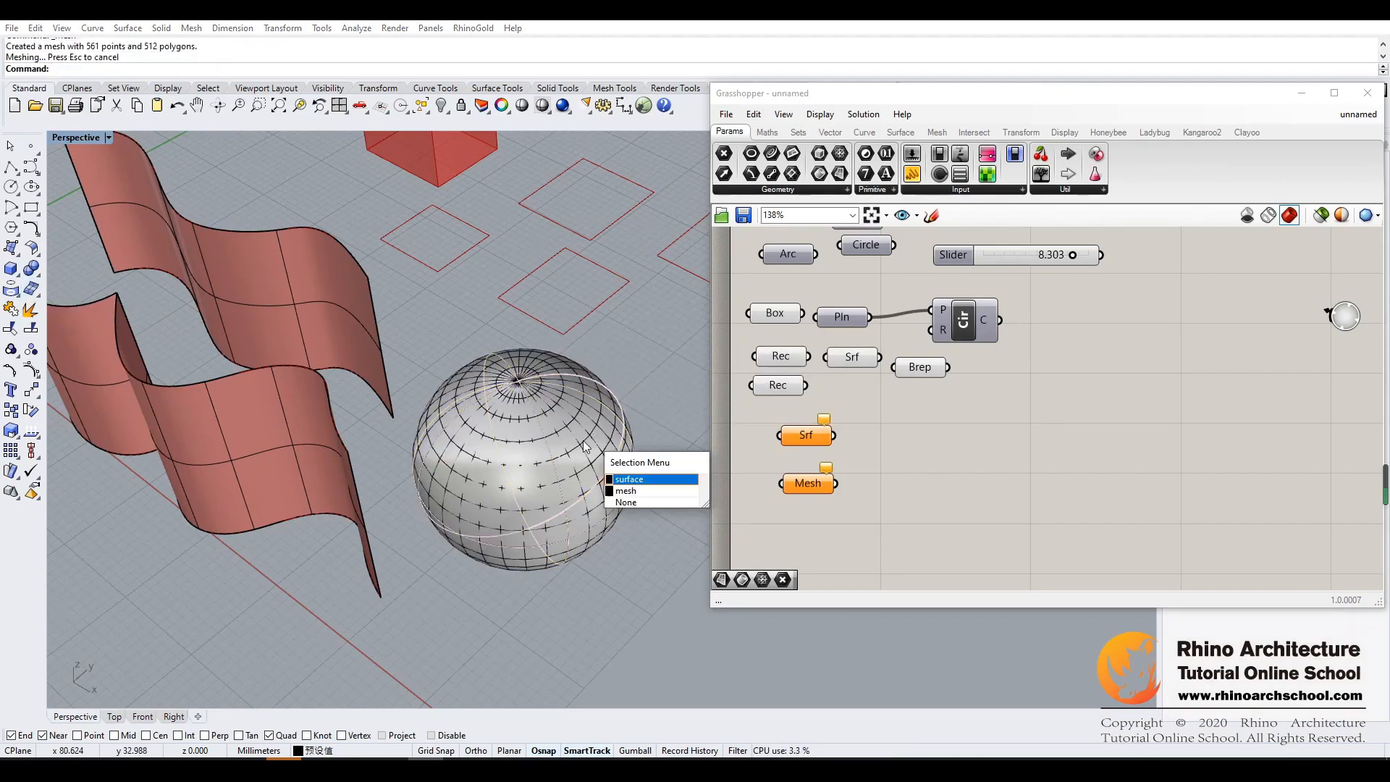
{"action": "left_click", "coordinate": [640, 481]}
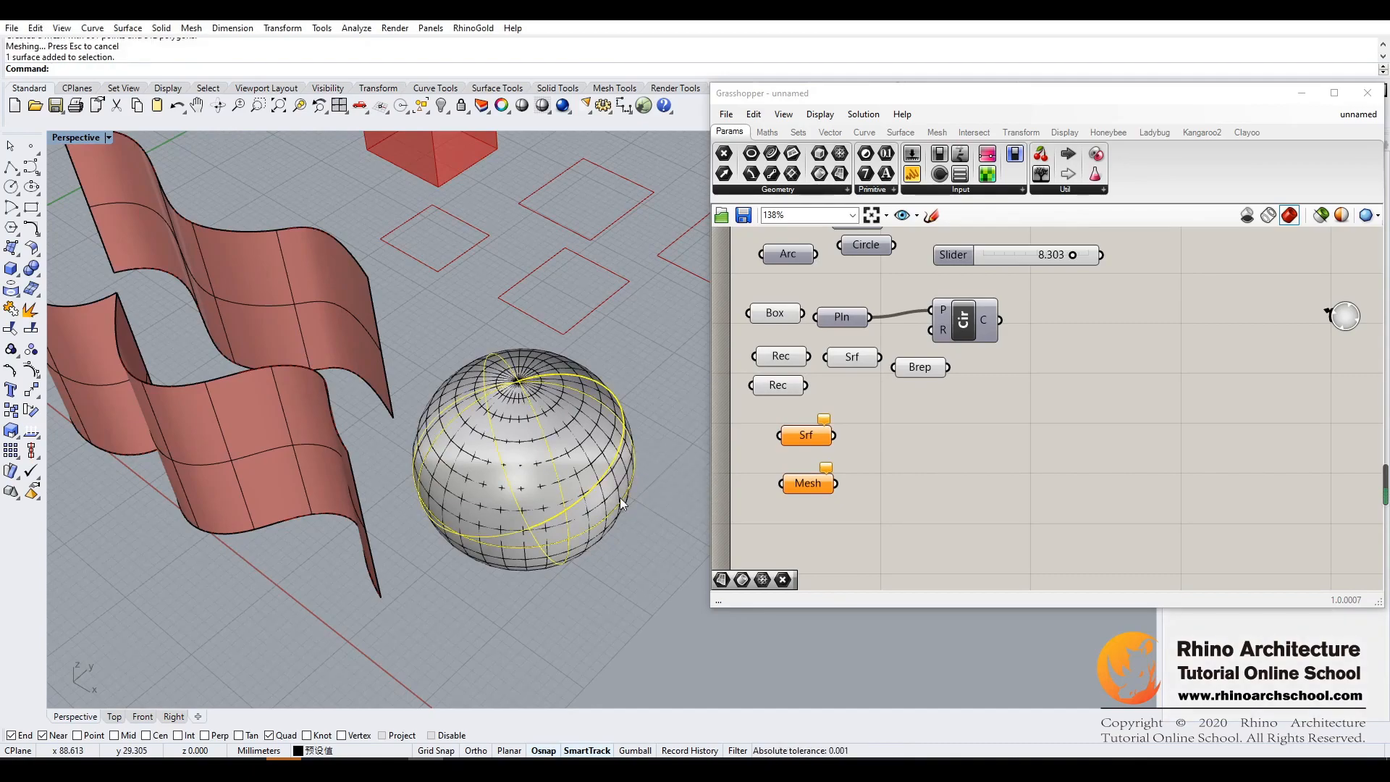
{"action": "key", "text": "Delete"}
{"action": "left_click", "coordinate": [597, 498]}
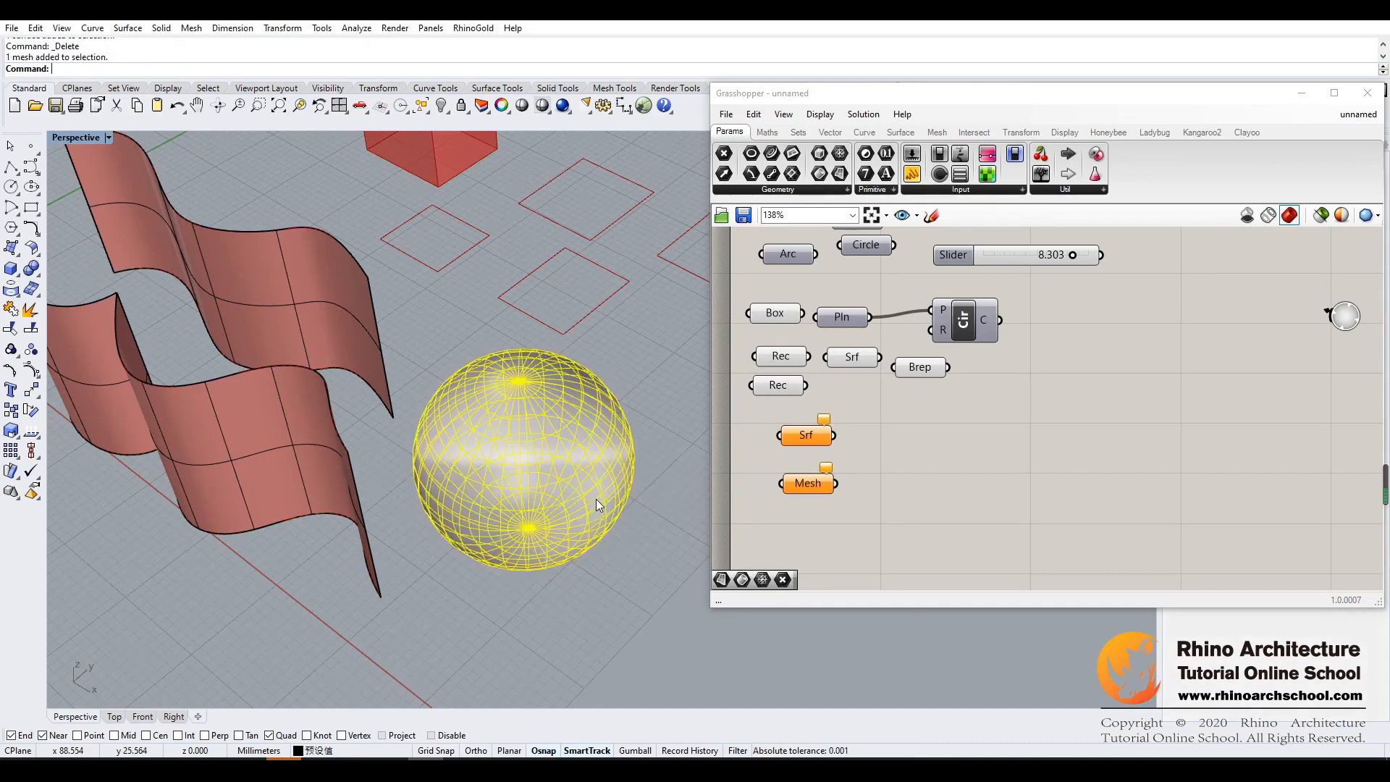
{"action": "key", "text": "Escape"}
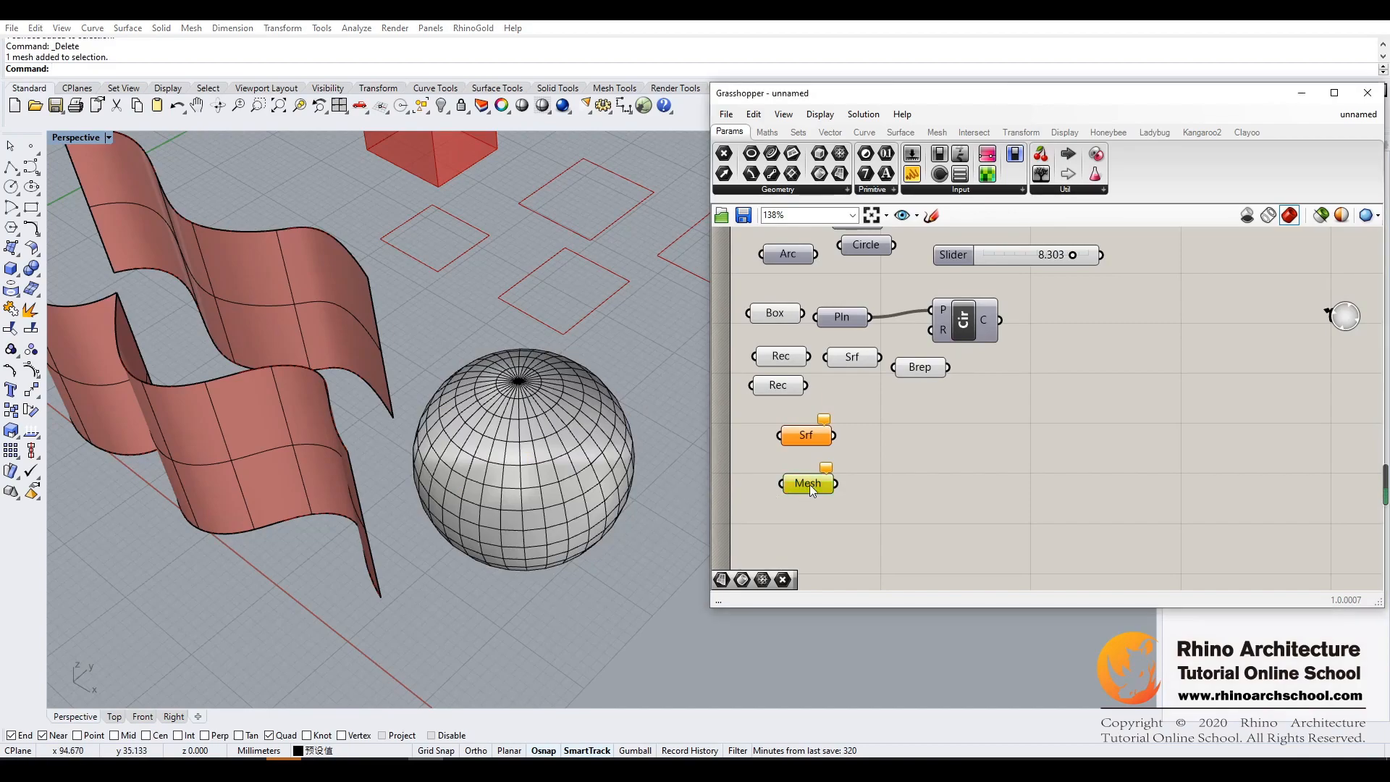
- Set the Mesh parameter to reference the mesh sphere and deselect the parameter
{"action": "right_click", "coordinate": [809, 483]}
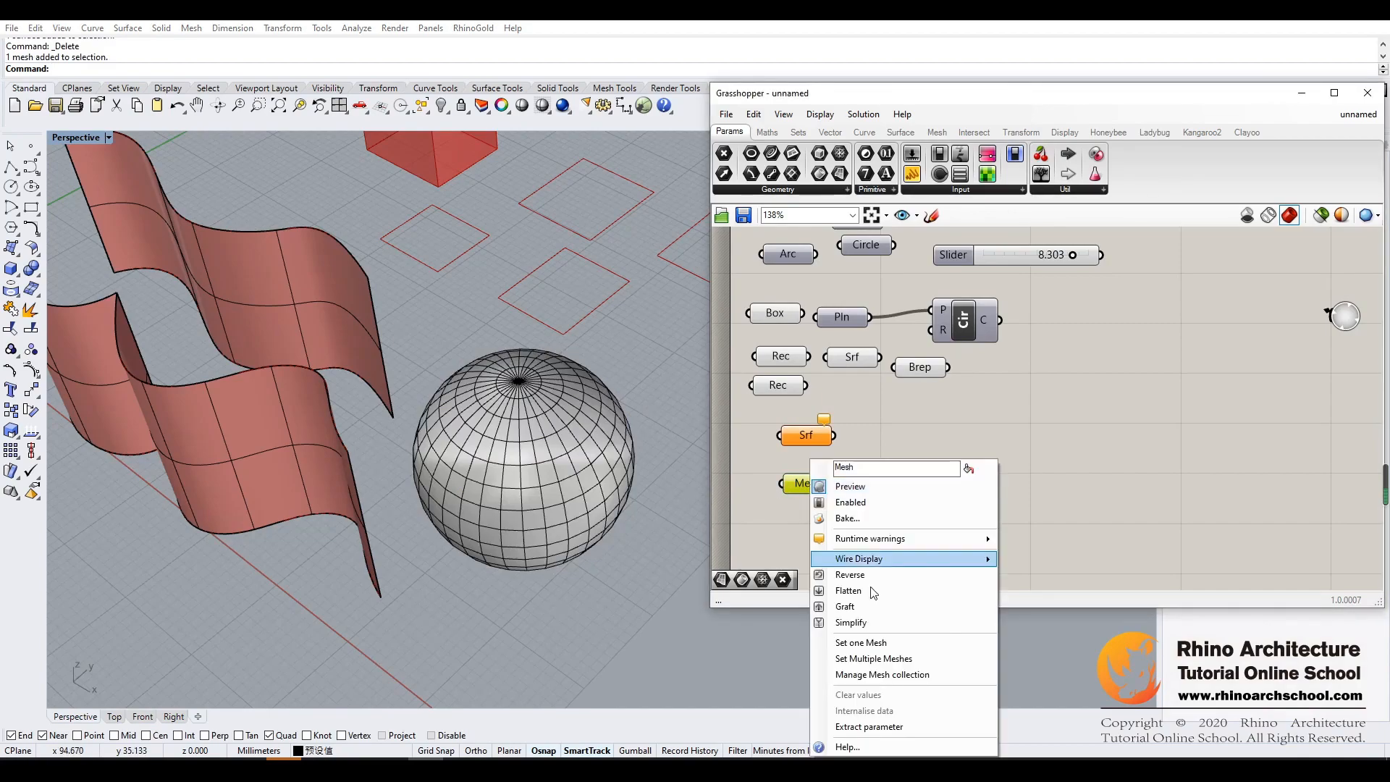
{"action": "left_click", "coordinate": [861, 643]}
{"action": "left_click", "coordinate": [558, 505]}
{"action": "mouse_move", "coordinate": [657, 551]}
{"action": "right_mouse_down"}
{"action": "mouse_move", "coordinate": [655, 535]}
{"action": "mouse_move", "coordinate": [726, 534]}
{"action": "mouse_move", "coordinate": [618, 546]}
{"action": "mouse_move", "coordinate": [648, 535]}
{"action": "mouse_move", "coordinate": [654, 549]}
{"action": "right_mouse_up"}
{"action": "left_click", "coordinate": [758, 532]}
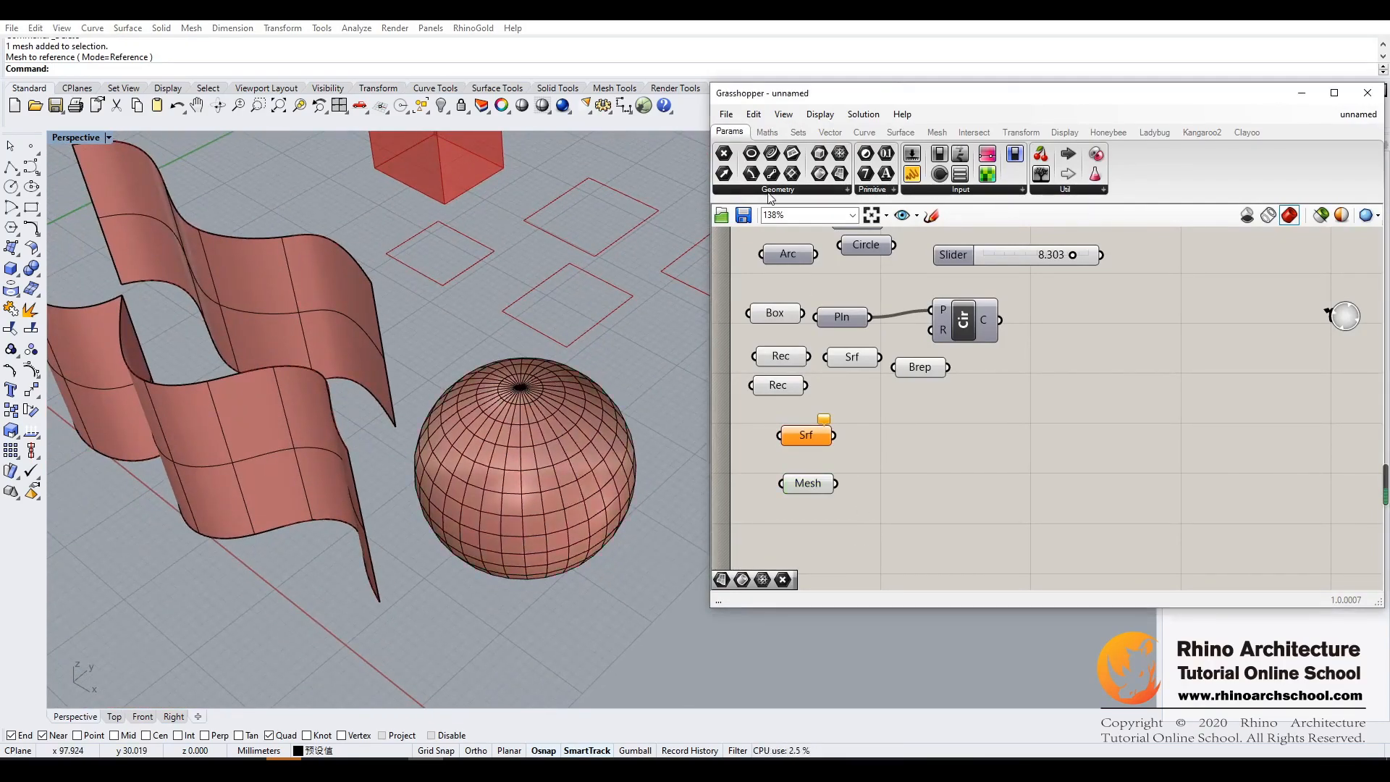
- Add a Geometry parameter to the canvas beside the empty Surface parameter
{"action": "left_click", "coordinate": [844, 189]}
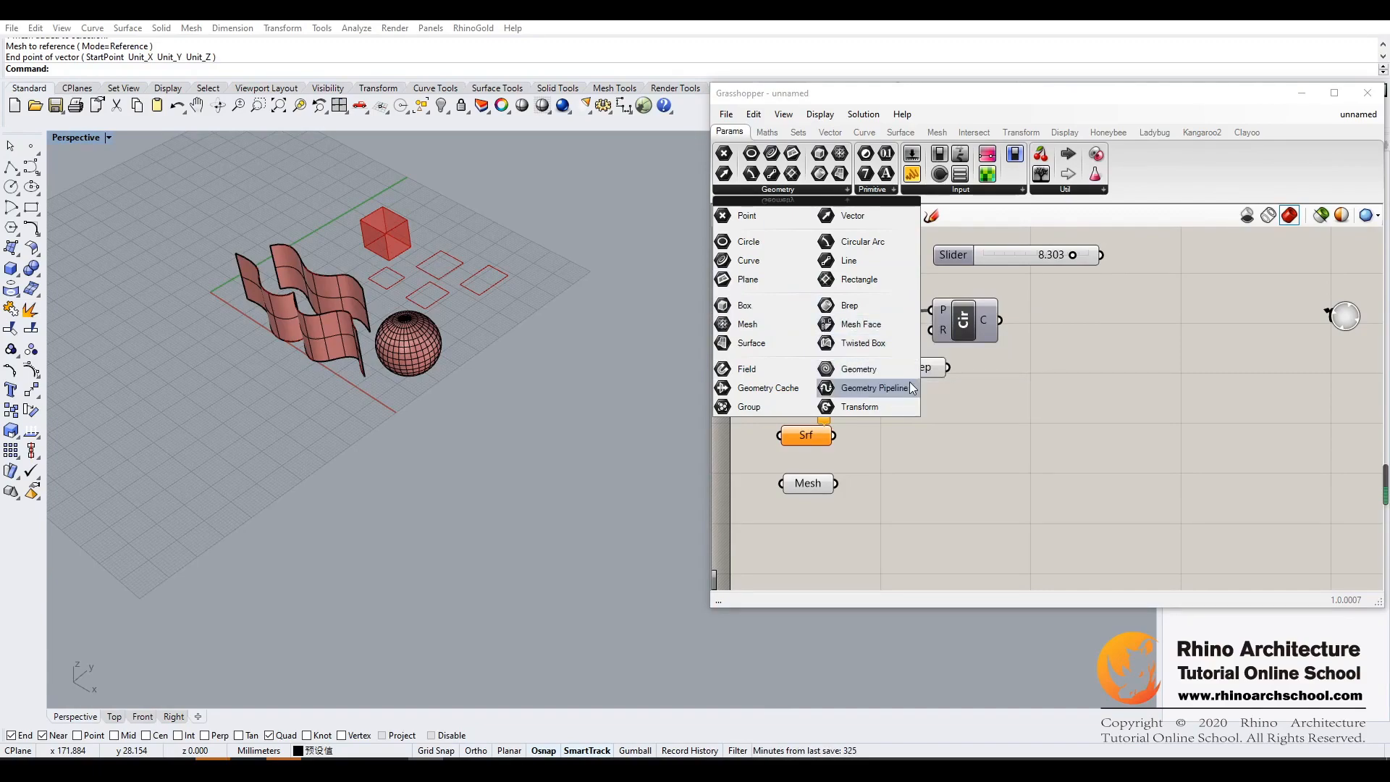
{"action": "left_click", "coordinate": [879, 371]}
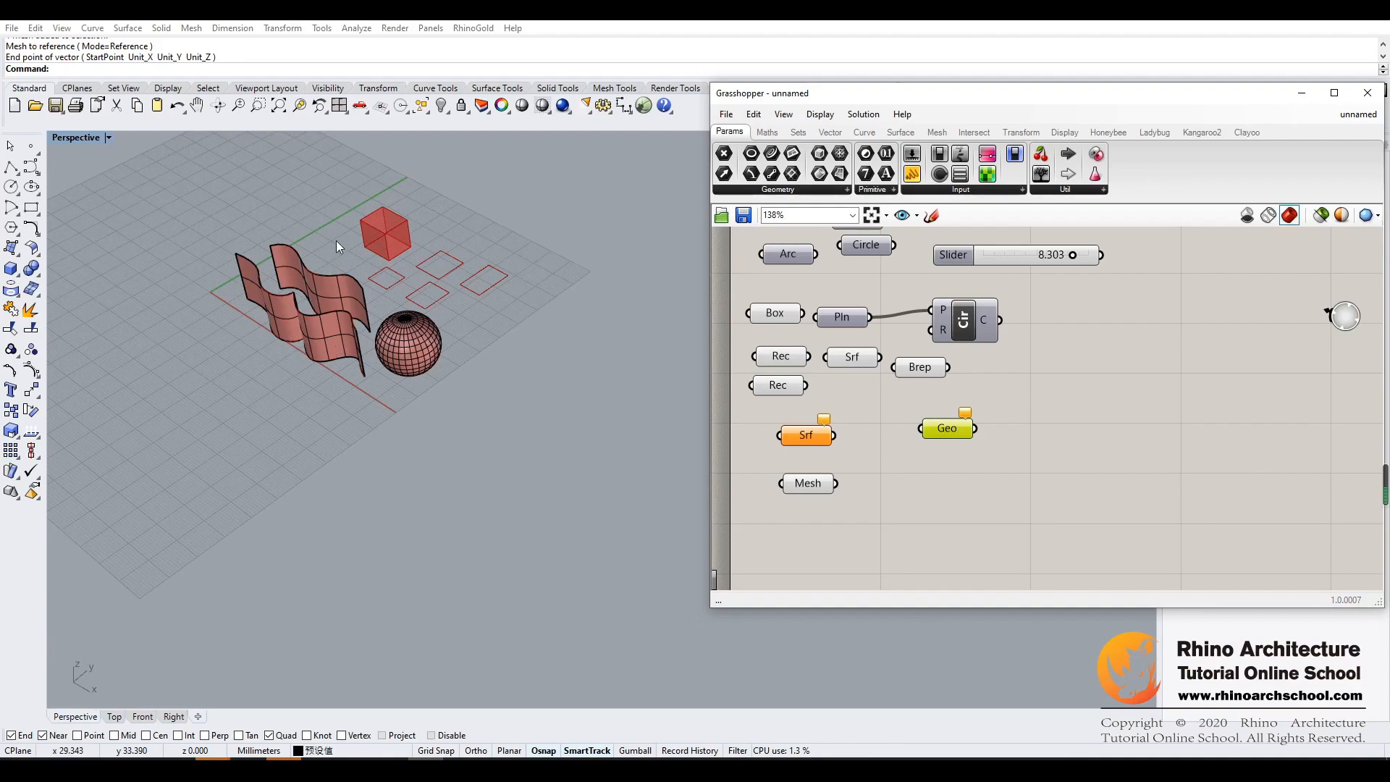
{"action": "scroll", "coordinate": [885, 315], "scroll_direction": "up", "scroll_amount": 2}
{"action": "scroll", "coordinate": [884, 316], "scroll_direction": "down", "scroll_amount": 4}
{"action": "scroll", "coordinate": [999, 311], "scroll_direction": "up", "scroll_amount": 2}
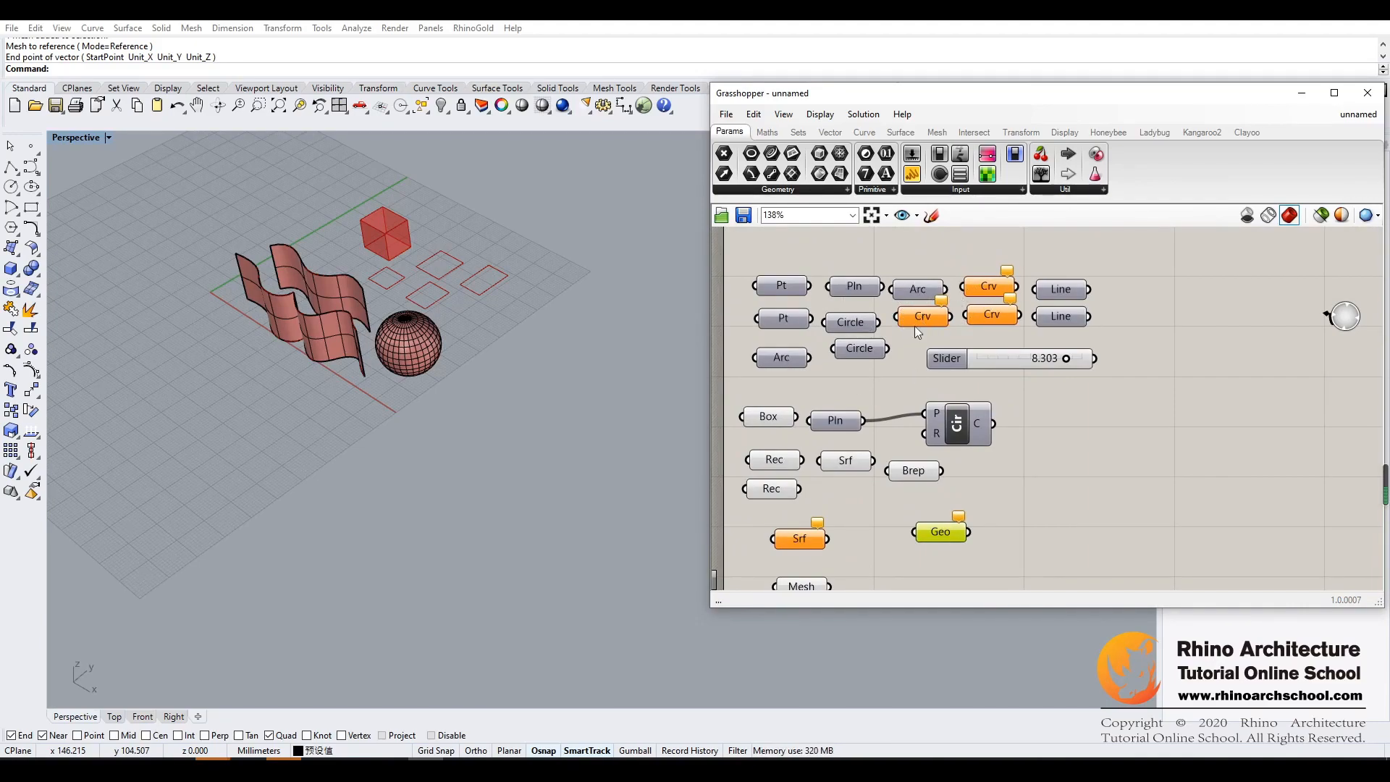
- Enable the preview of the upper group of point, plane, arc, circle, curve and line parameters
{"action": "left_click_drag", "start_coordinate": [1135, 266], "coordinate": [731, 375]}
{"action": "middle_click", "coordinate": [821, 320]}
{"action": "left_click", "coordinate": [846, 286]}
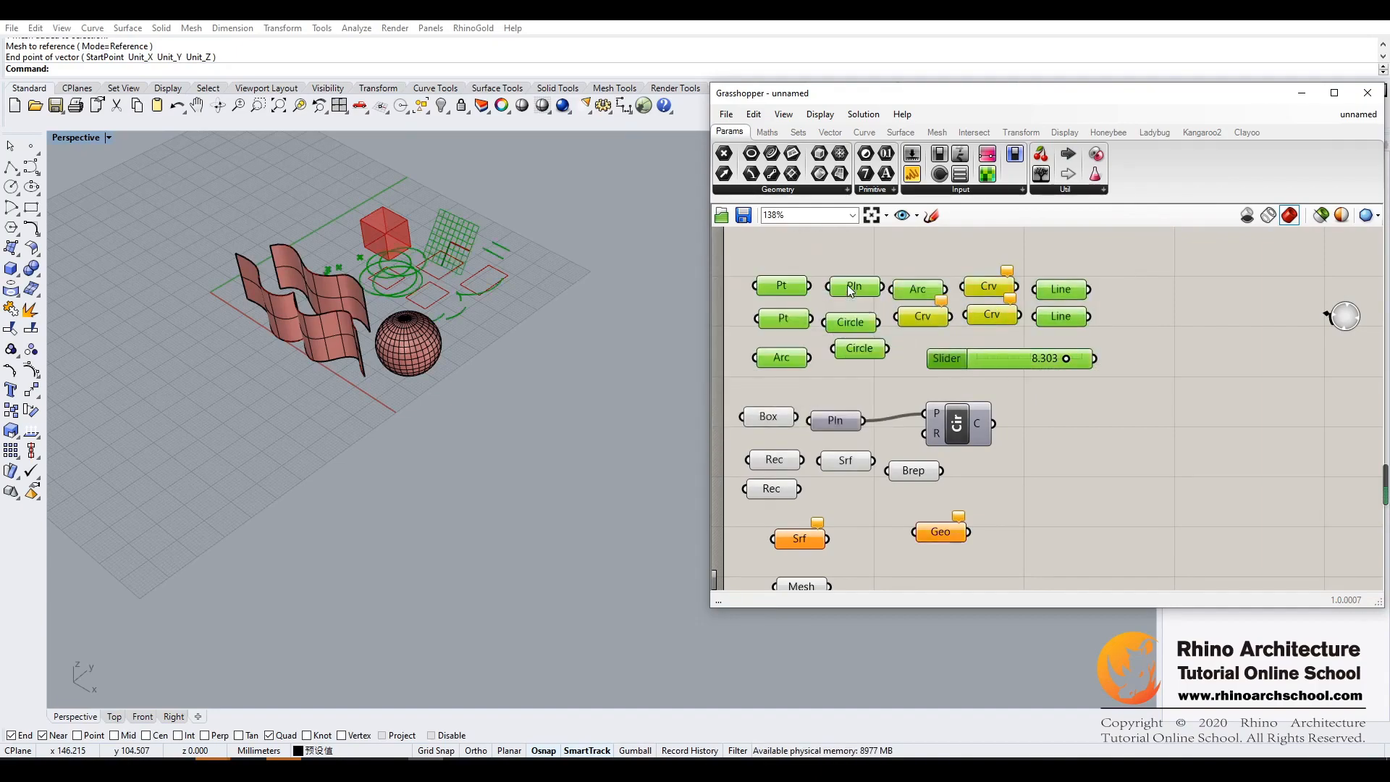
{"action": "left_click", "coordinate": [523, 360]}
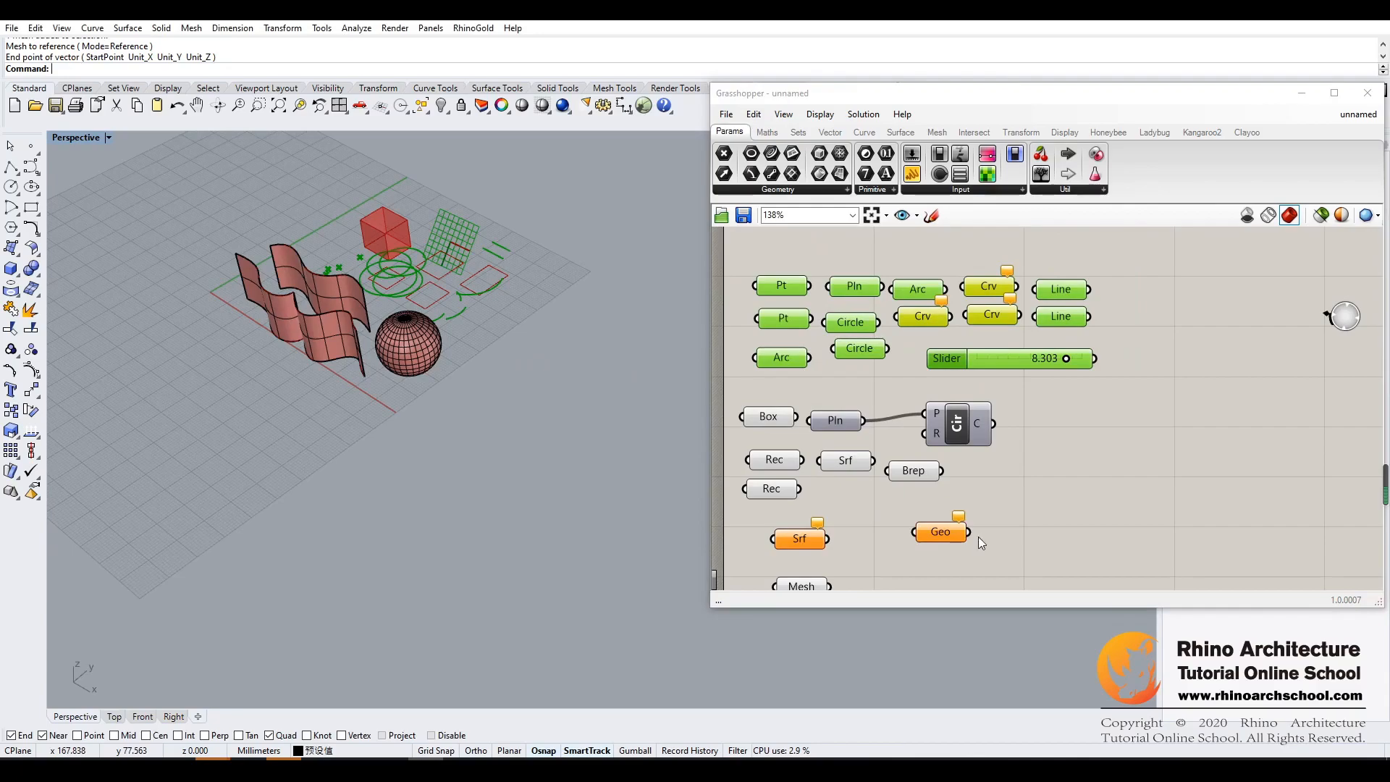
- Set the Geometry parameter to reference both wavy surface objects and the mesh sphere as multiple geometries
{"action": "left_click", "coordinate": [941, 533]}
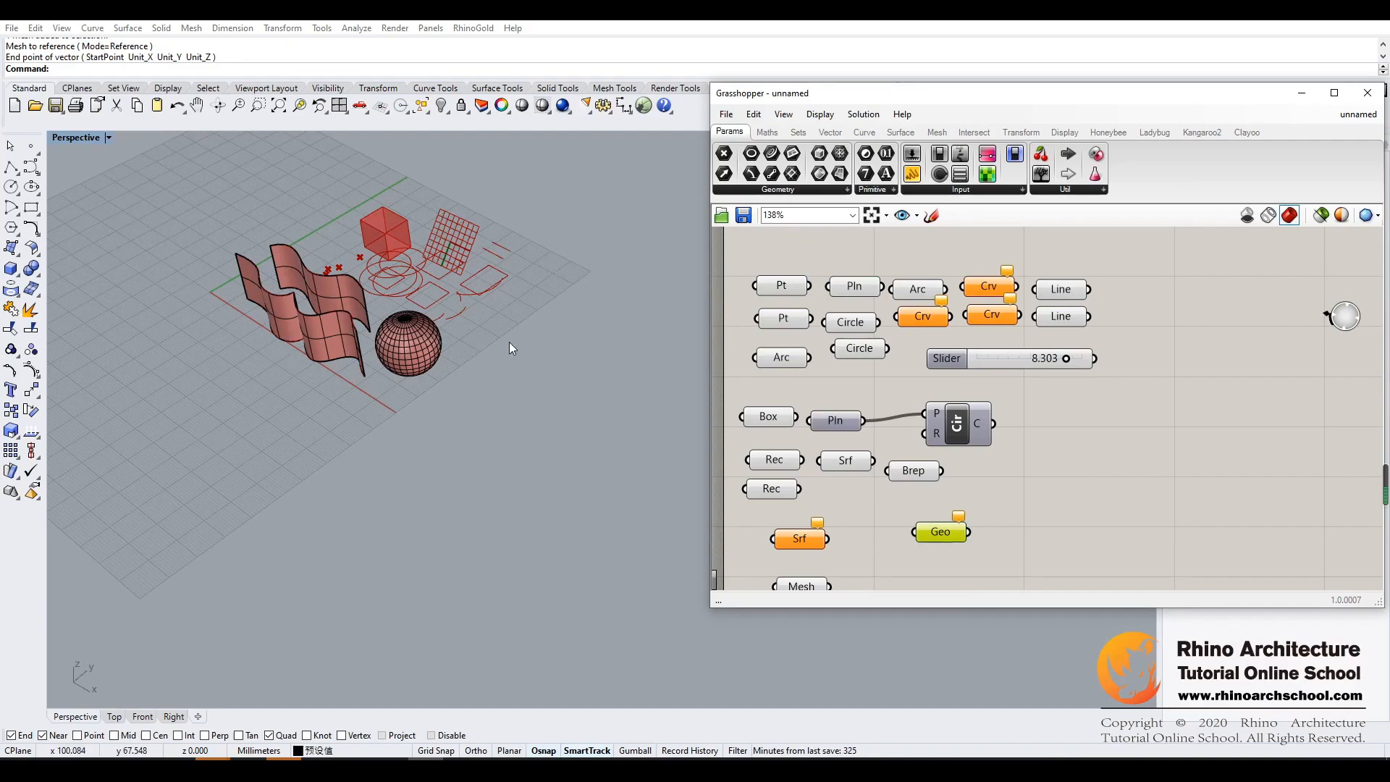
{"action": "right_click", "coordinate": [942, 540]}
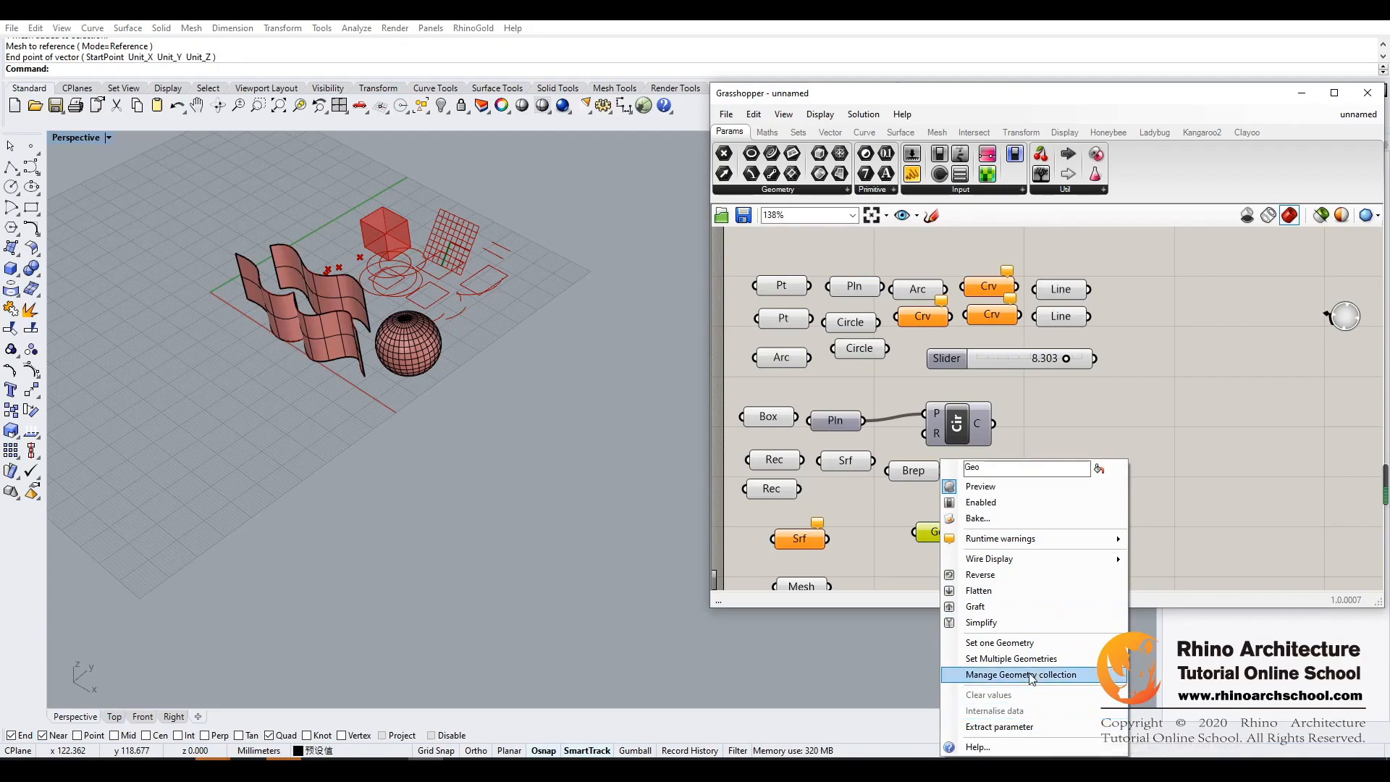
{"action": "left_click", "coordinate": [1011, 658]}
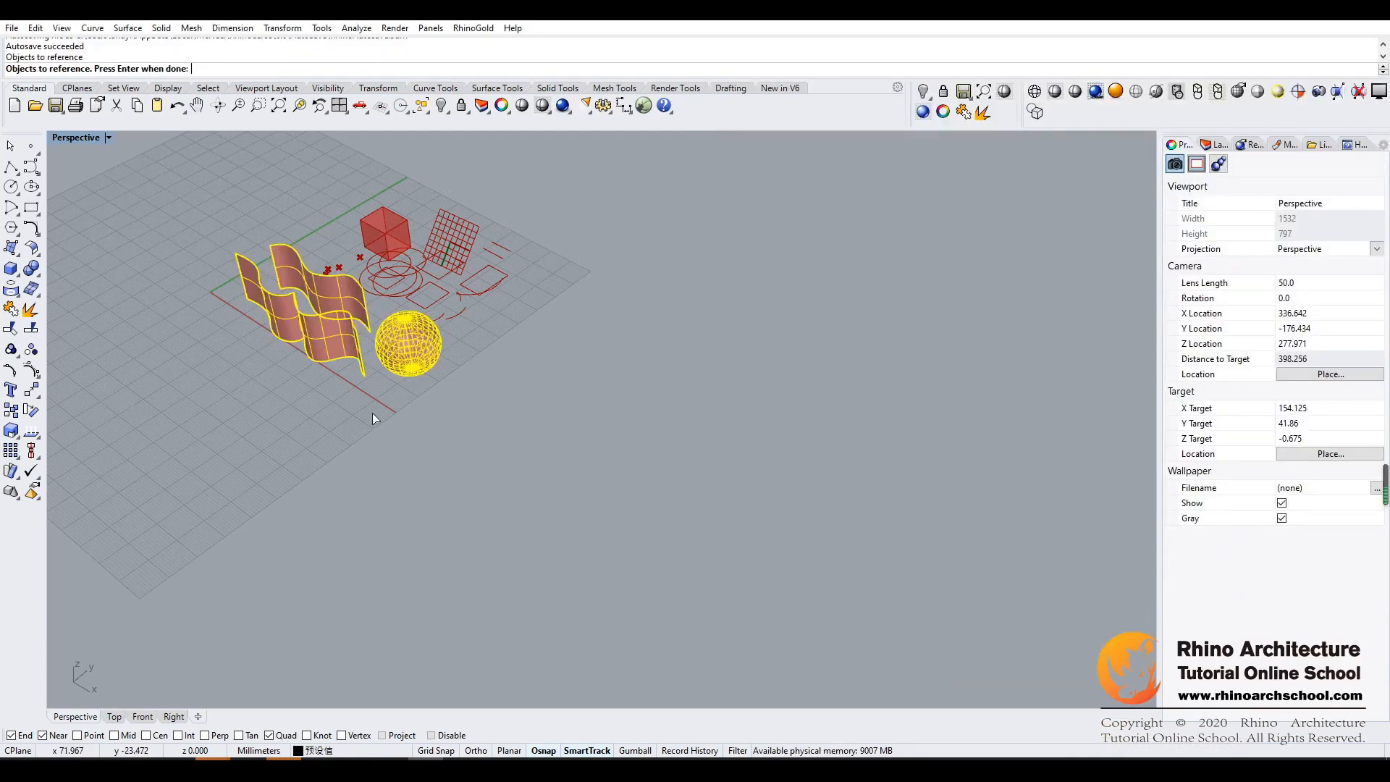
{"action": "key", "text": "Return"}
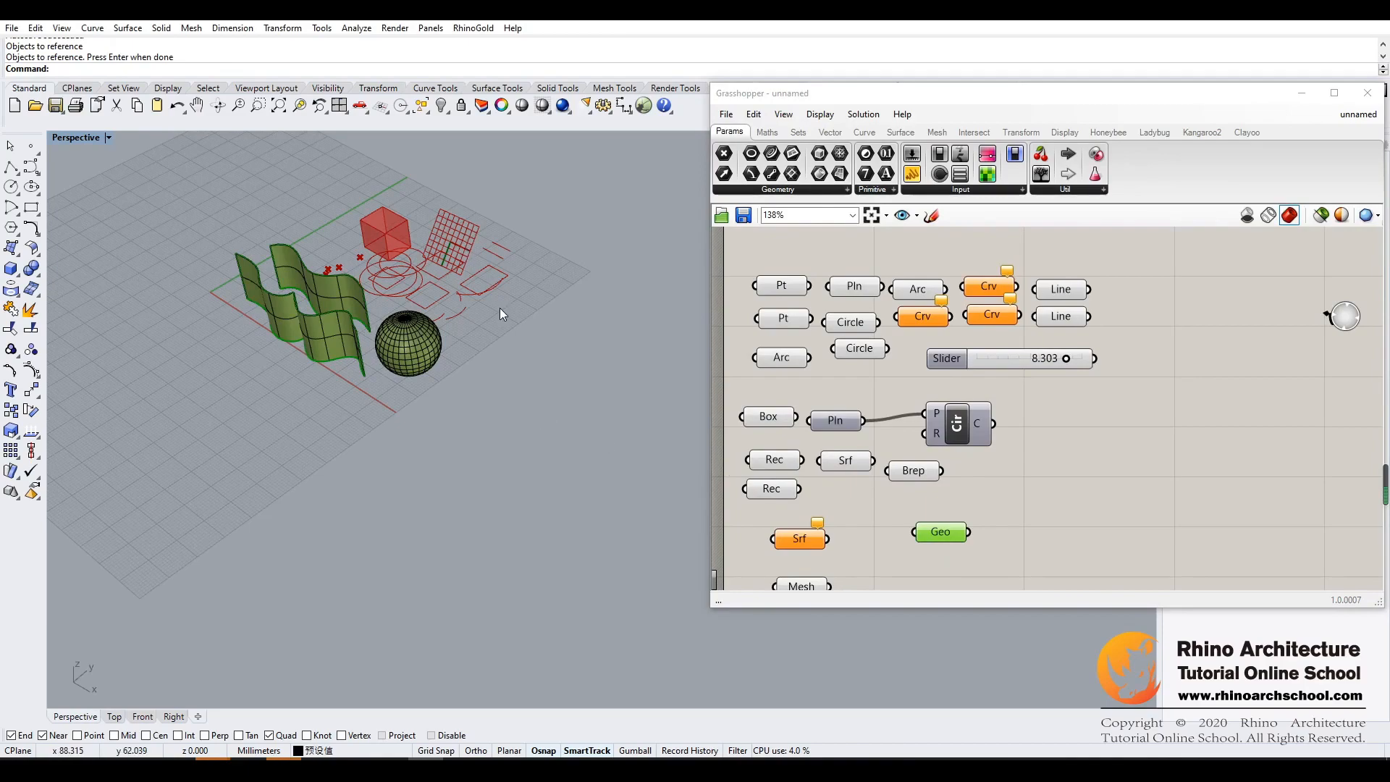
- Draw a free-form degree 3 control point curve on the ground in front of the wavy surfaces
{"action": "left_click", "coordinate": [32, 171]}
{"action": "left_click", "coordinate": [194, 434]}
{"action": "left_click", "coordinate": [204, 398]}
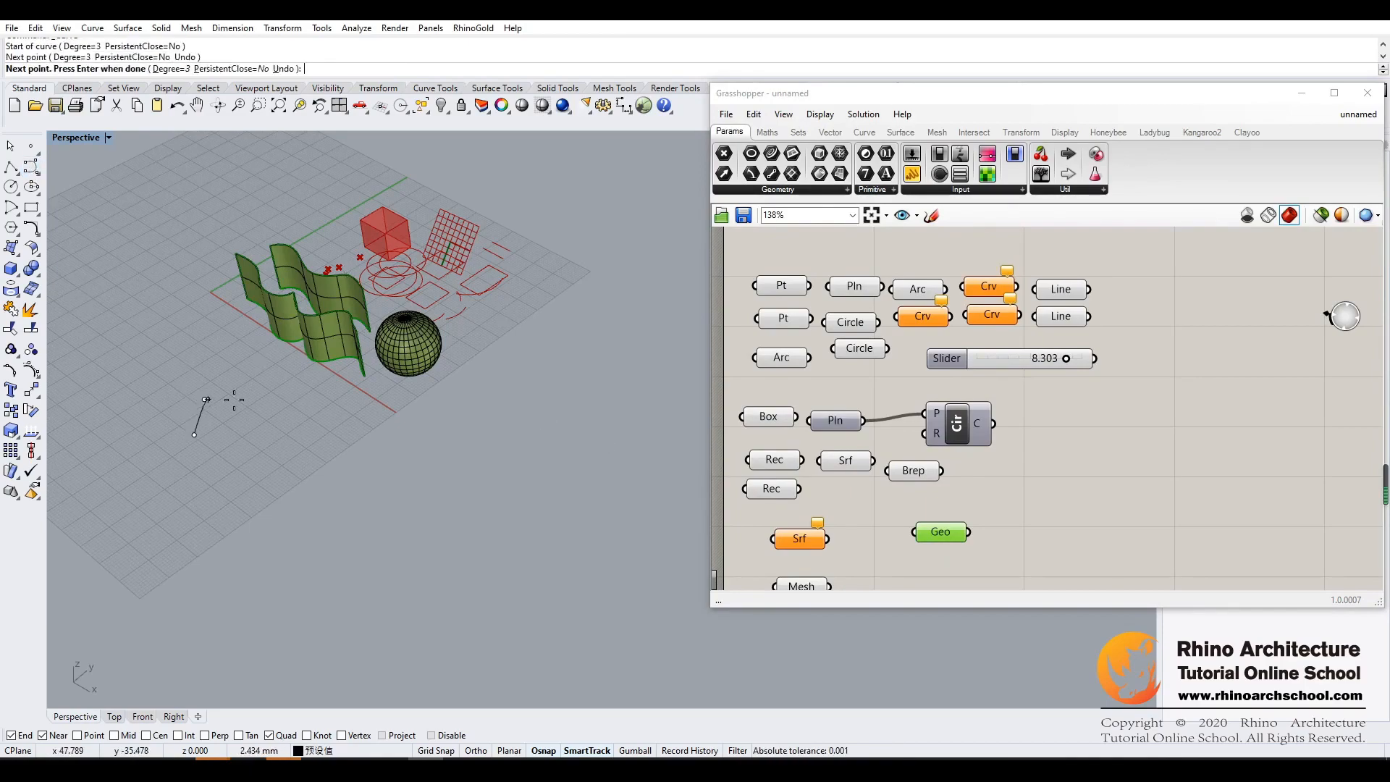
{"action": "left_click", "coordinate": [258, 399]}
{"action": "left_click", "coordinate": [278, 429]}
{"action": "left_click", "coordinate": [312, 427]}
{"action": "key", "text": "Return"}
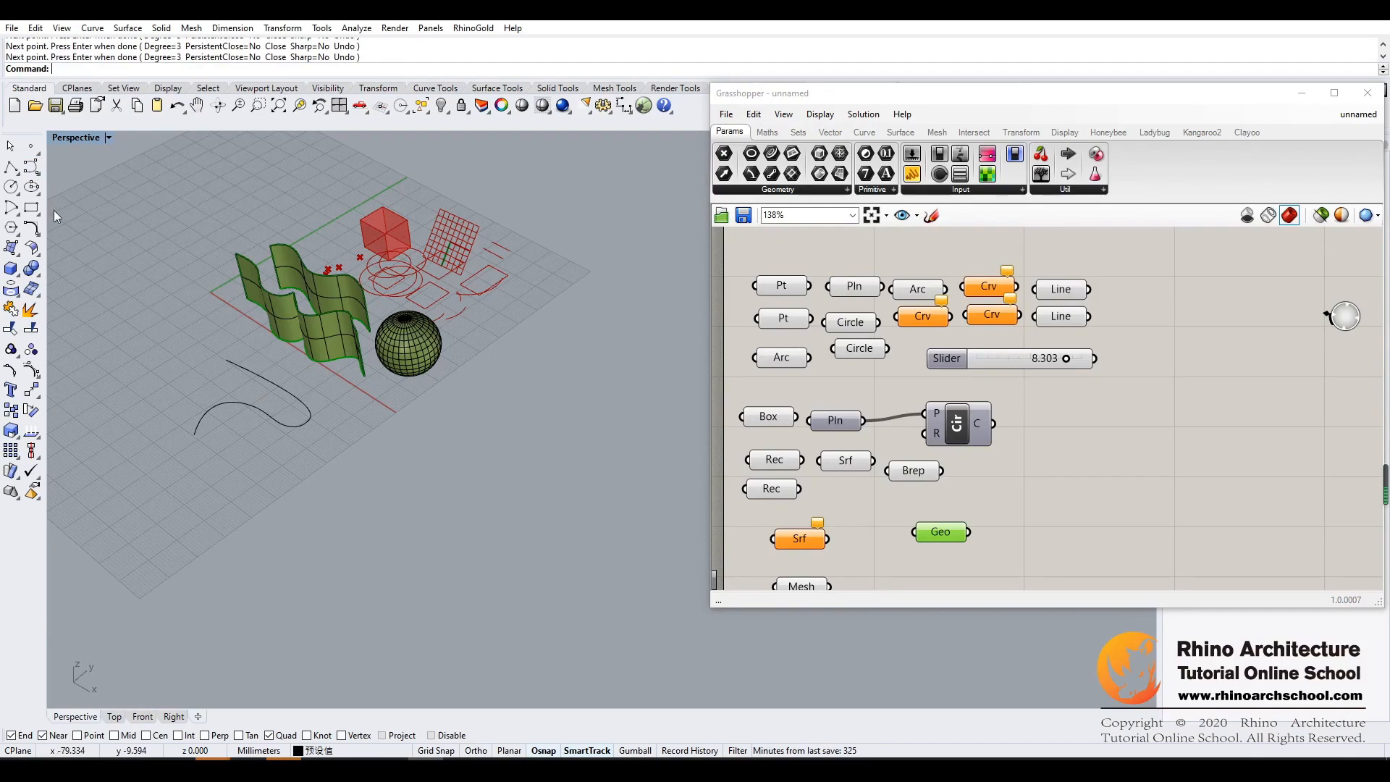
- Draw a second free-form control point curve beside the first one, farther from the mesh sphere
{"action": "left_click", "coordinate": [32, 171]}
{"action": "left_click", "coordinate": [126, 398]}
{"action": "left_click", "coordinate": [128, 356]}
{"action": "left_click", "coordinate": [161, 359]}
{"action": "left_click", "coordinate": [171, 430]}
{"action": "left_click", "coordinate": [210, 394]}
{"action": "left_click", "coordinate": [193, 356]}
{"action": "key", "text": "Return"}
- Set the Geometry parameter to reference the wavy surfaces, the mesh sphere and both new curves, then deselect it
{"action": "right_click", "coordinate": [940, 532]}
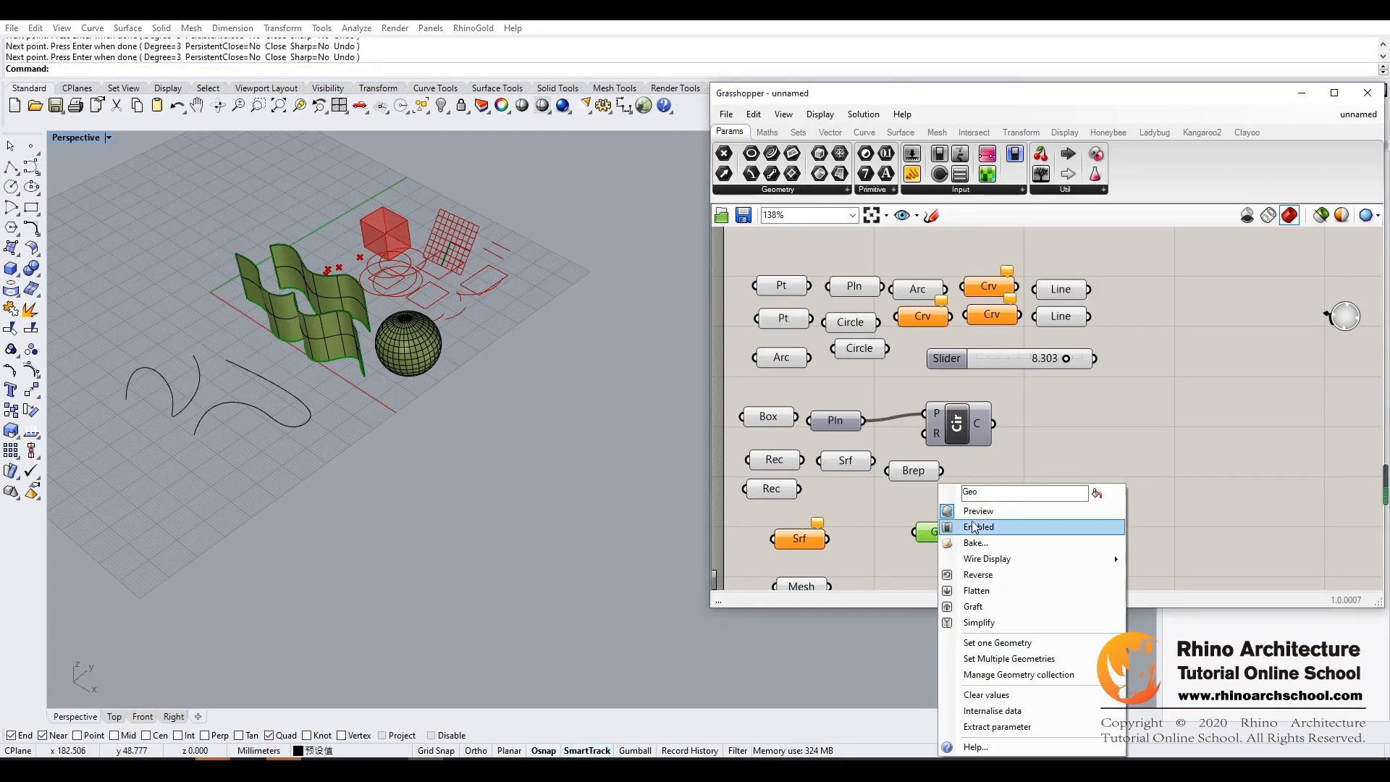
{"action": "left_click", "coordinate": [1004, 658]}
{"action": "left_click_drag", "start_coordinate": [178, 475], "coordinate": [536, 235]}
{"action": "left_click_drag", "start_coordinate": [289, 366], "coordinate": [109, 479]}
{"action": "key", "text": "Return"}
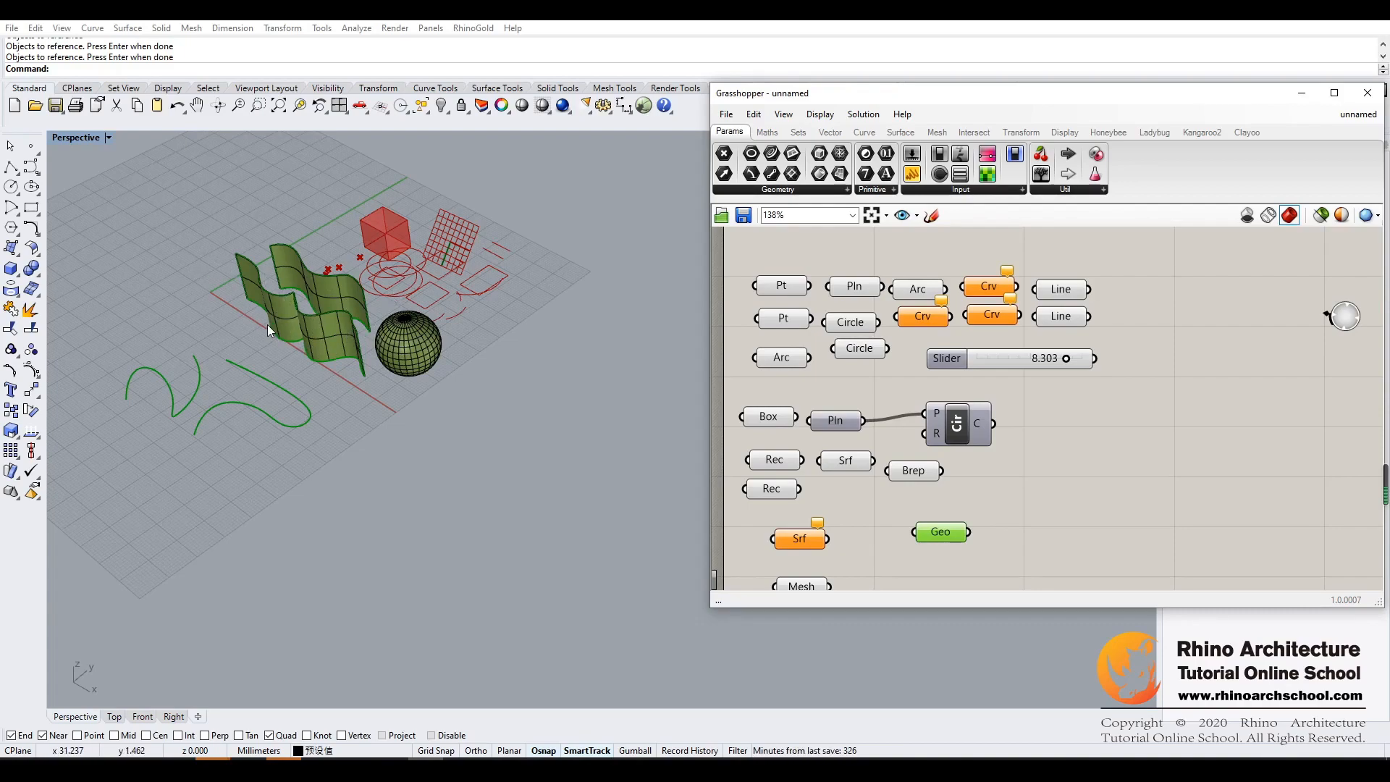
{"action": "left_click", "coordinate": [1135, 466]}
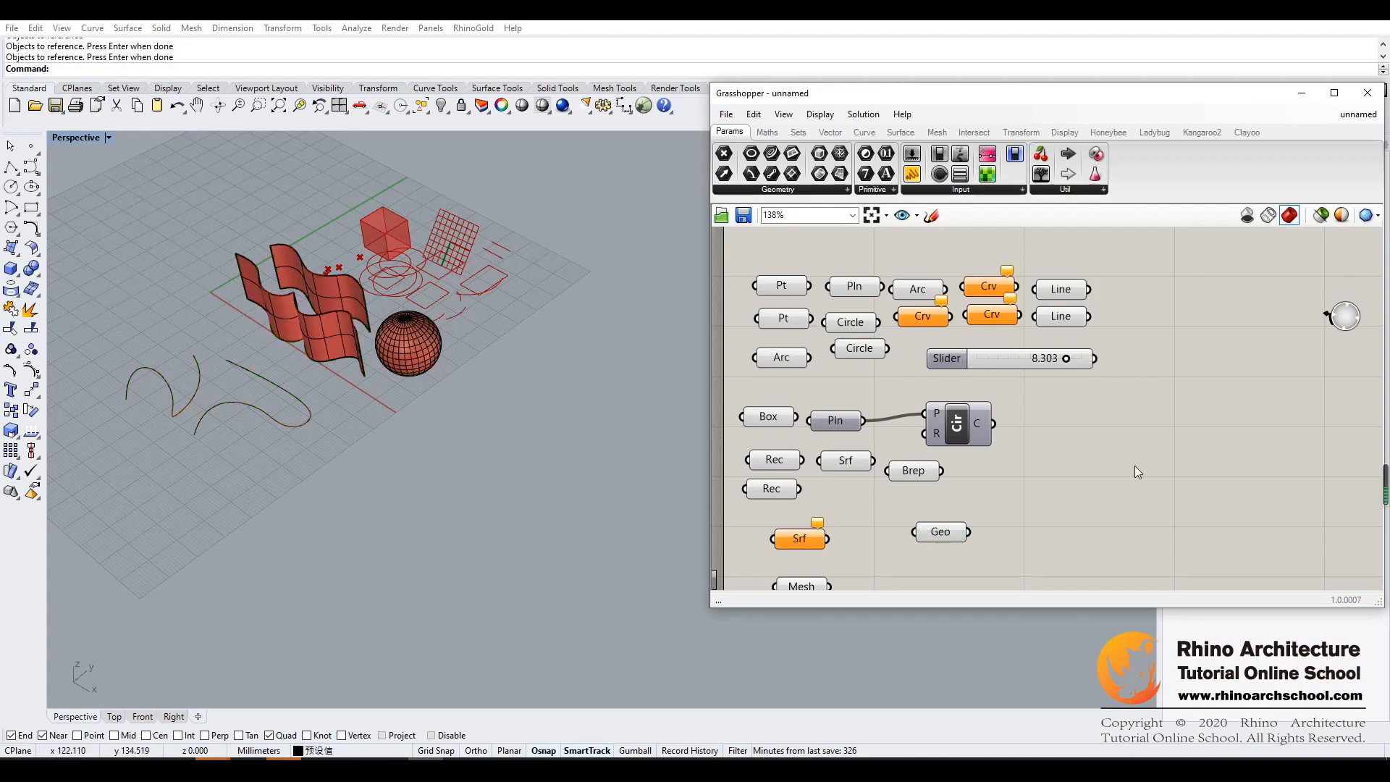
- Enable the preview of all components on the canvas and deselect them
{"action": "scroll", "coordinate": [1017, 480], "scroll_direction": "down", "scroll_amount": 2}
{"action": "left_click_drag", "start_coordinate": [1102, 311], "coordinate": [737, 582]}
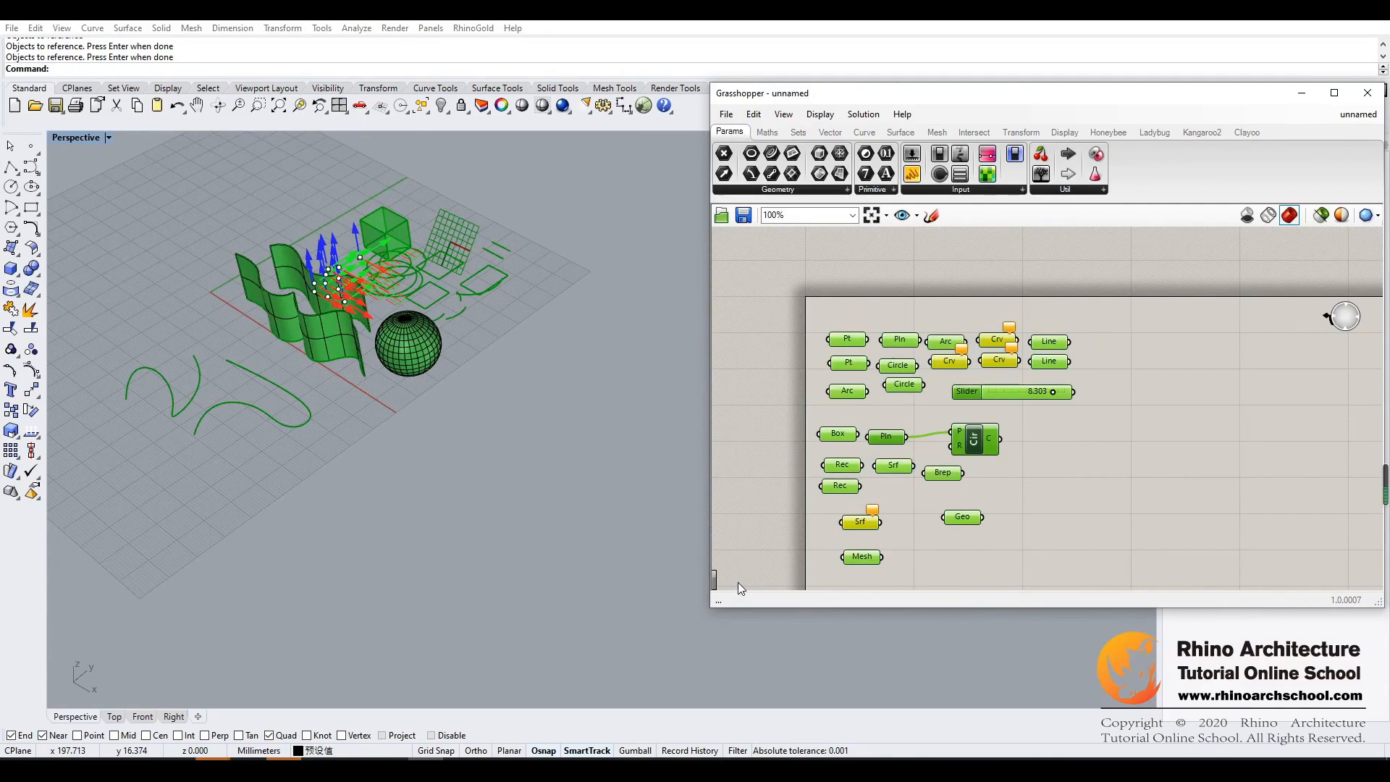
{"action": "middle_click", "coordinate": [900, 363]}
{"action": "left_click", "coordinate": [926, 335]}
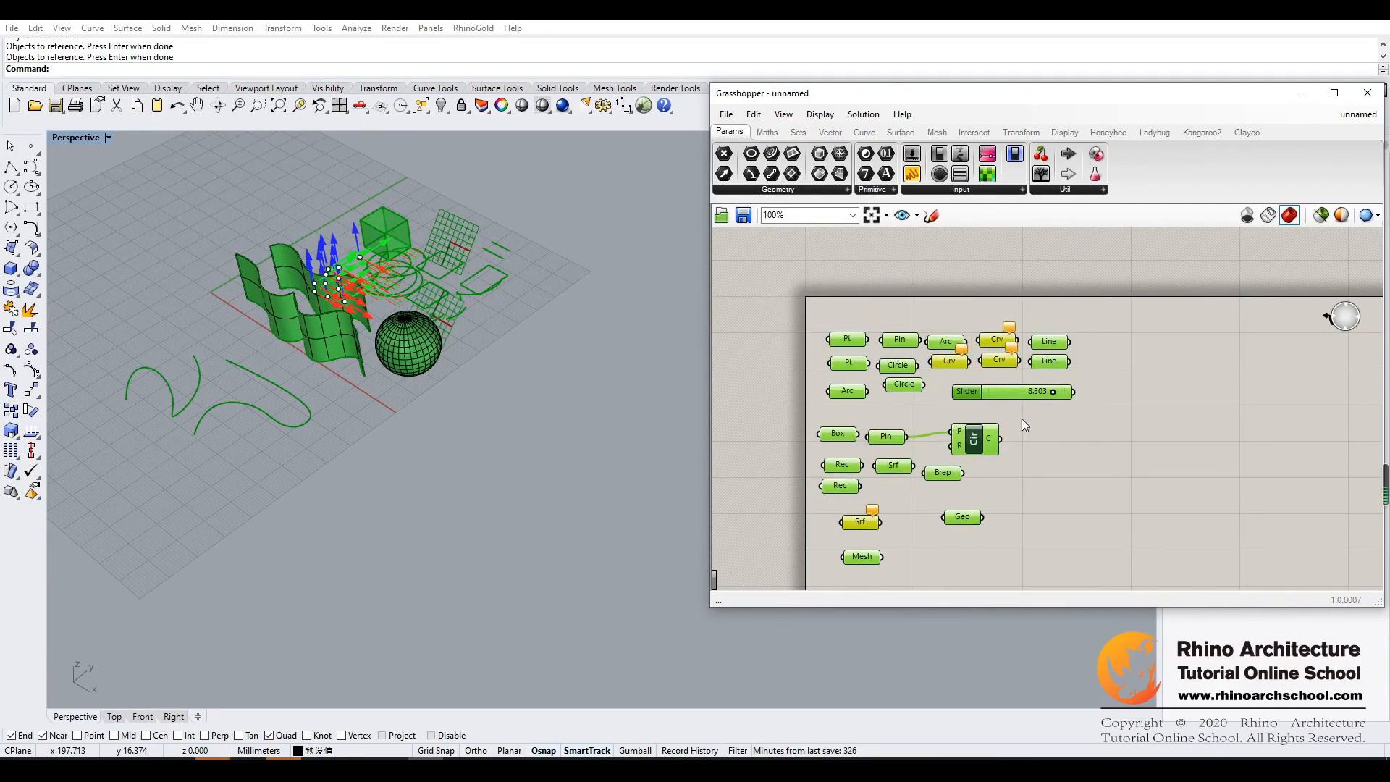
{"action": "middle_click", "coordinate": [913, 368]}
{"action": "left_click", "coordinate": [937, 336]}
{"action": "left_click", "coordinate": [1019, 481]}
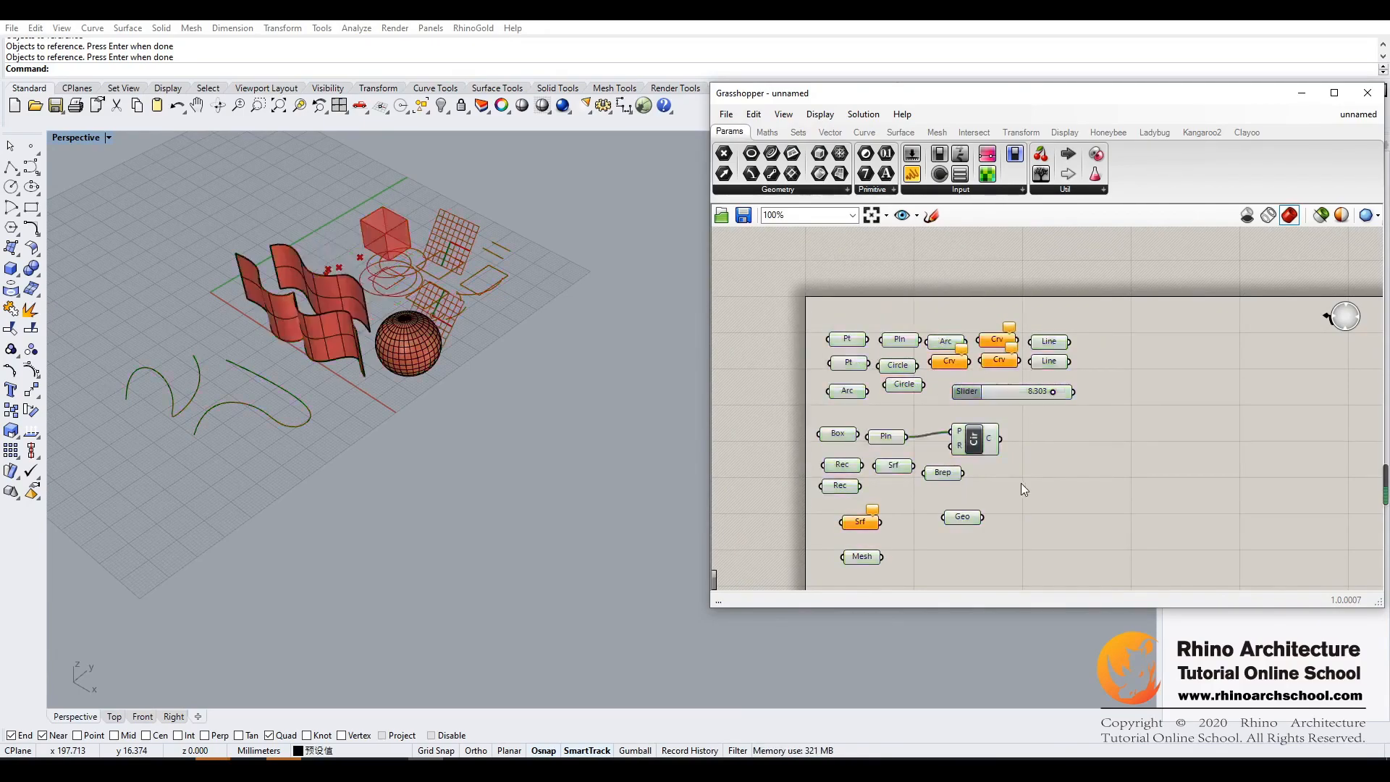
- Select the lower group of components, including Box, Rectangle, Brep, Mesh and Geometry, and enable its preview again
{"action": "scroll", "coordinate": [1014, 485], "scroll_direction": "down", "scroll_amount": 2}
{"action": "scroll", "coordinate": [1013, 485], "scroll_direction": "up", "scroll_amount": 1}
{"action": "left_click_drag", "start_coordinate": [1050, 276], "coordinate": [738, 574]}
{"action": "middle_click", "coordinate": [850, 397]}
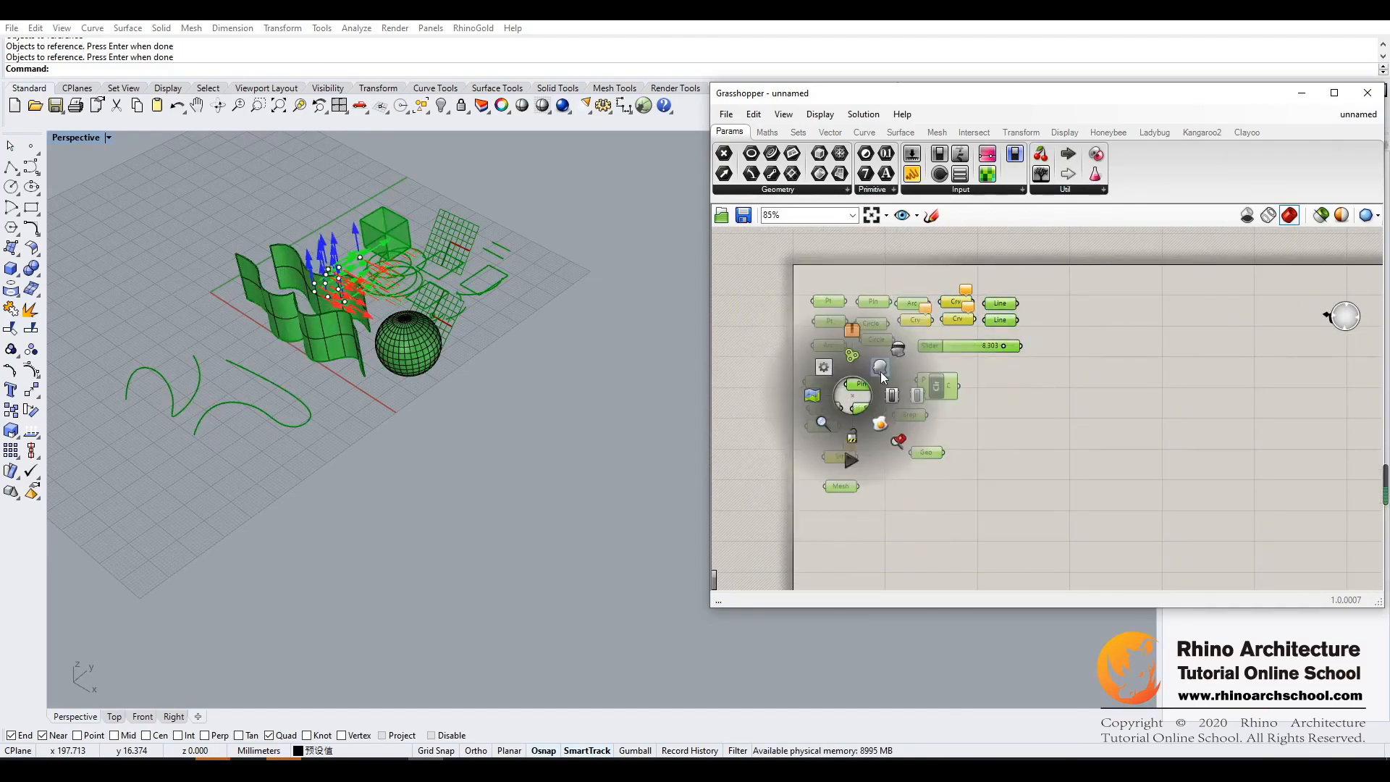
{"action": "left_click_drag", "start_coordinate": [992, 375], "coordinate": [799, 481]}
{"action": "scroll", "coordinate": [856, 385], "scroll_direction": "up", "scroll_amount": 1}
{"action": "middle_click", "coordinate": [856, 386]}
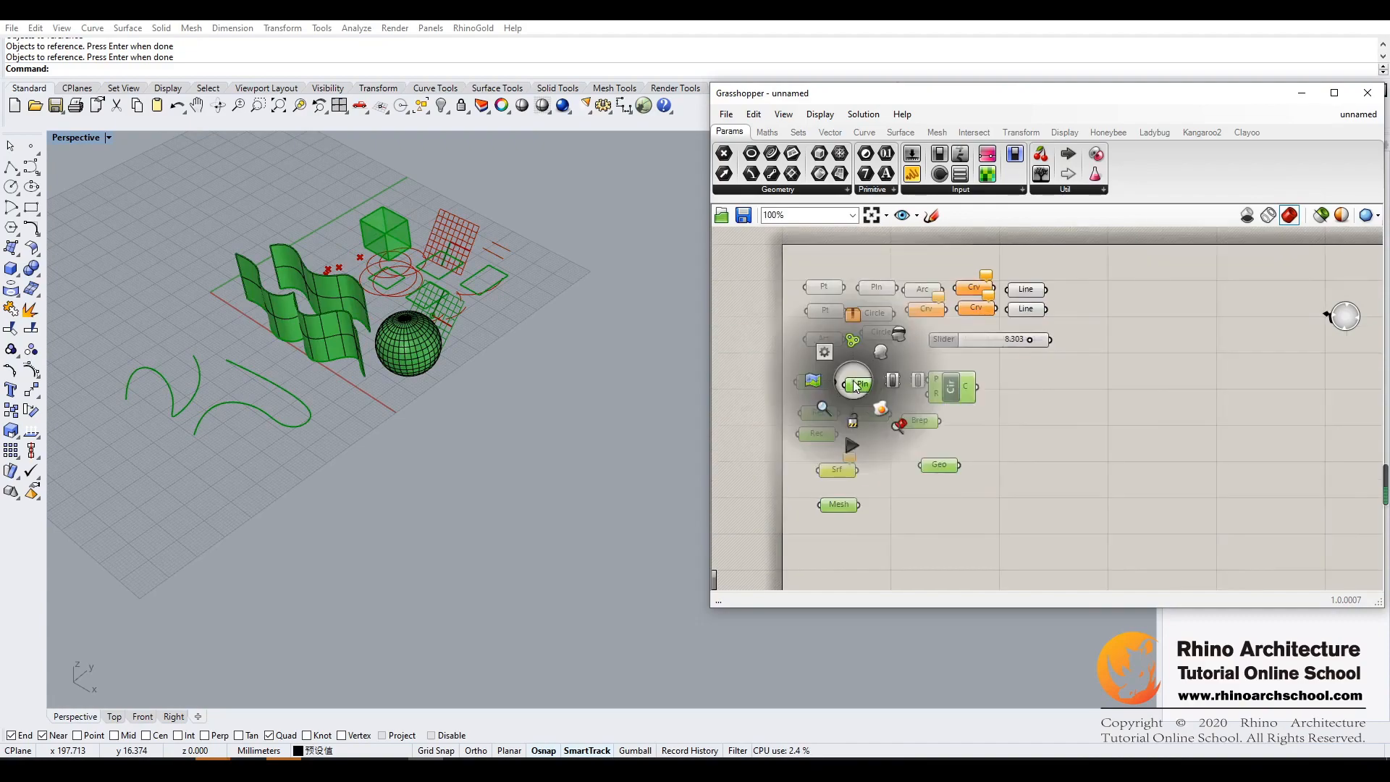
{"action": "left_click", "coordinate": [881, 355]}
{"action": "left_click", "coordinate": [1063, 376]}
- Delete every component from the canvas and all remaining geometry from the Perspective viewport
{"action": "left_click_drag", "start_coordinate": [1067, 254], "coordinate": [754, 577]}
{"action": "key", "text": "Delete"}
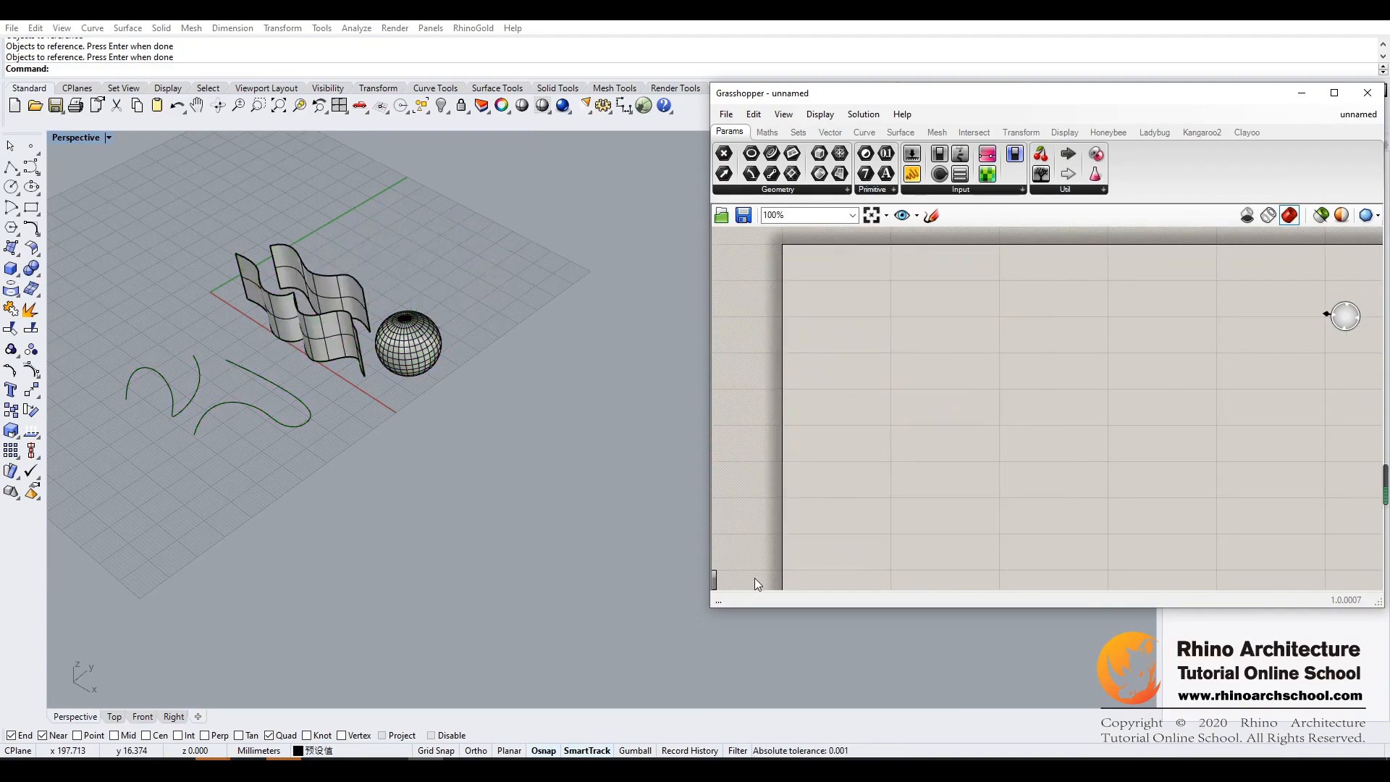
{"action": "left_click_drag", "start_coordinate": [485, 190], "coordinate": [64, 493]}
{"action": "key", "text": "Delete"}
- Move the Grasshopper window over the viewport and add a Number Slider to the empty canvas
{"action": "left_click_drag", "start_coordinate": [1017, 91], "coordinate": [584, 111]}
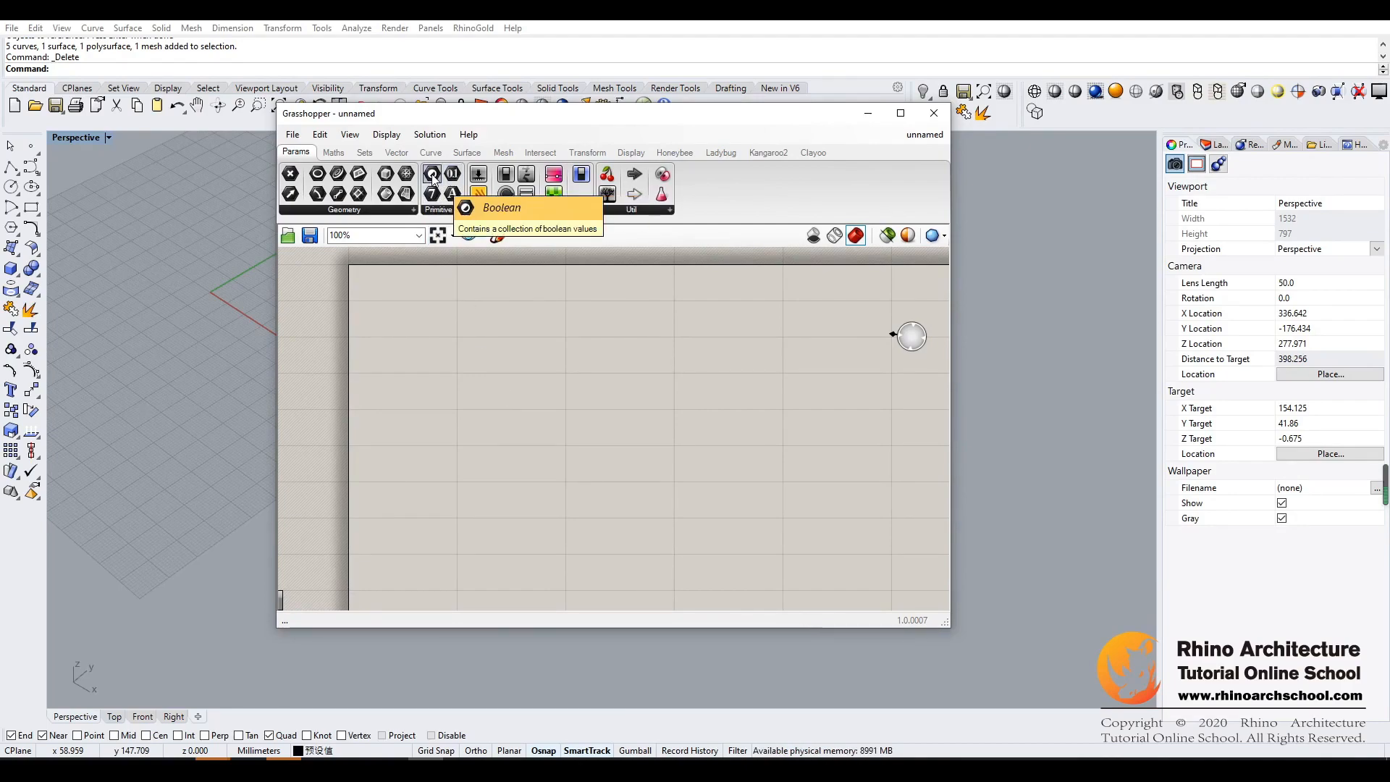
{"action": "left_click", "coordinate": [480, 176]}
{"action": "left_click", "coordinate": [463, 340]}
{"action": "left_click_drag", "start_coordinate": [494, 342], "coordinate": [516, 366]}
- Place a Panel beside the Number Slider and connect the slider's output to it
{"action": "left_click", "coordinate": [479, 195]}
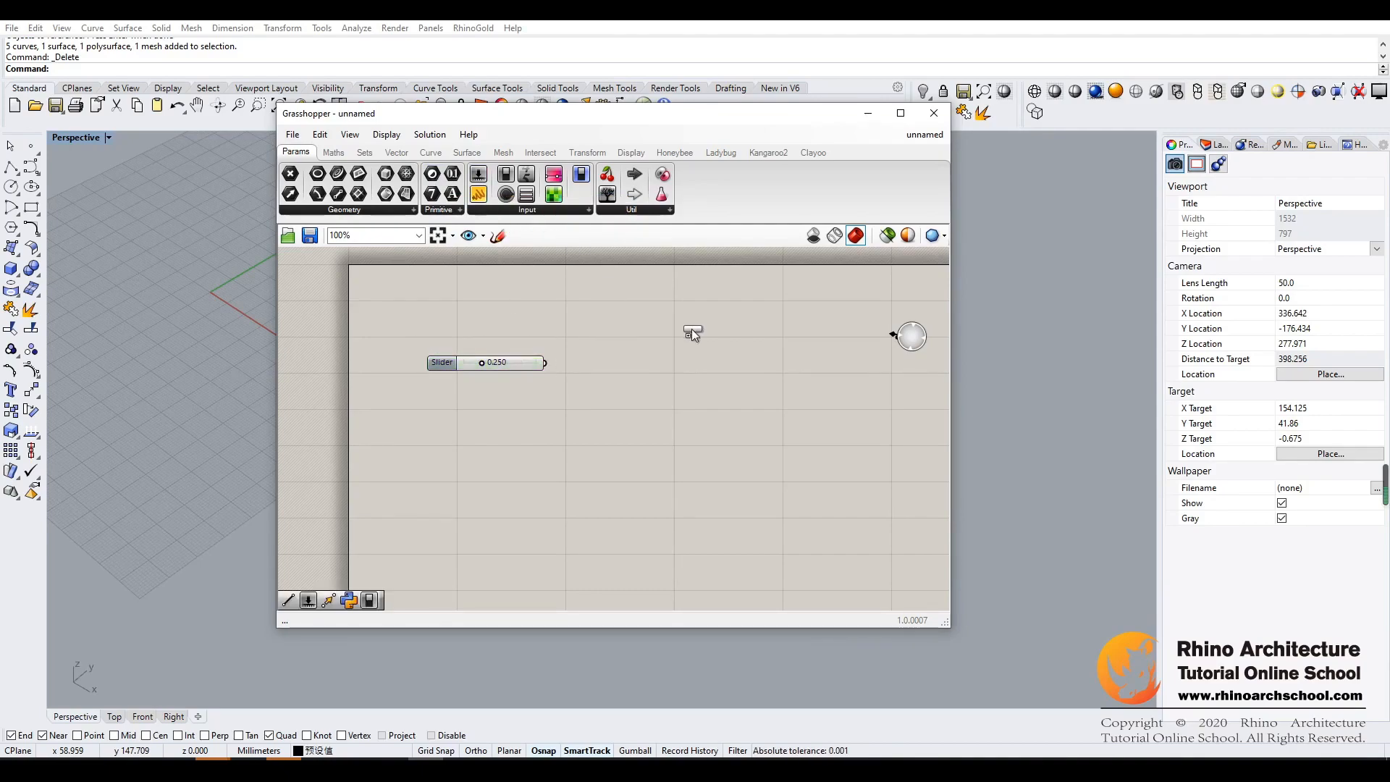
{"action": "left_click", "coordinate": [654, 343]}
{"action": "mouse_move", "coordinate": [658, 349]}
{"action": "left_mouse_down"}
{"action": "mouse_move", "coordinate": [678, 370]}
{"action": "mouse_move", "coordinate": [662, 370]}
{"action": "left_mouse_up"}
{"action": "left_click_drag", "start_coordinate": [570, 362], "coordinate": [599, 362]}
{"action": "left_click", "coordinate": [611, 413]}
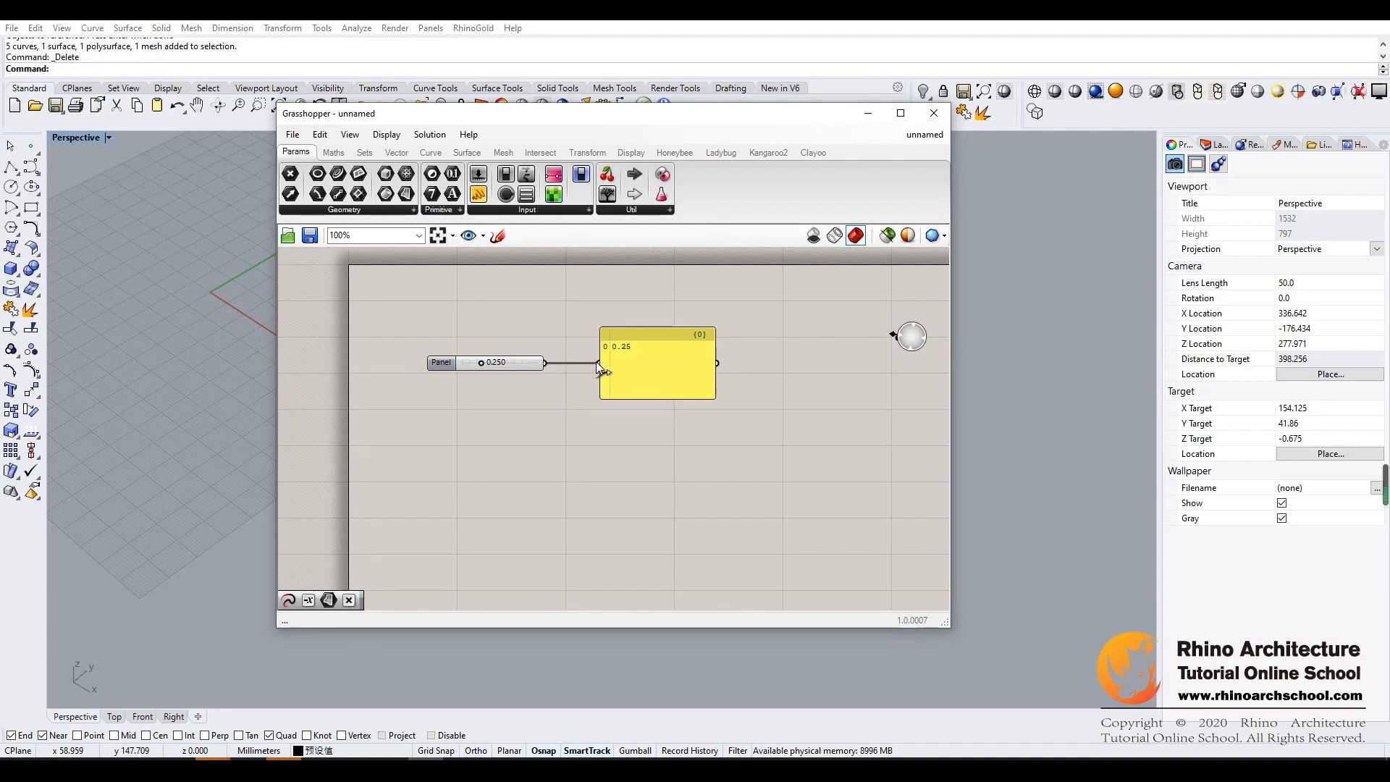
- Insert an Integer parameter between the Number Slider and the Panel, and set the slider to 0.540
{"action": "left_click_drag", "start_coordinate": [597, 365], "coordinate": [443, 371], "text": "ctrl"}
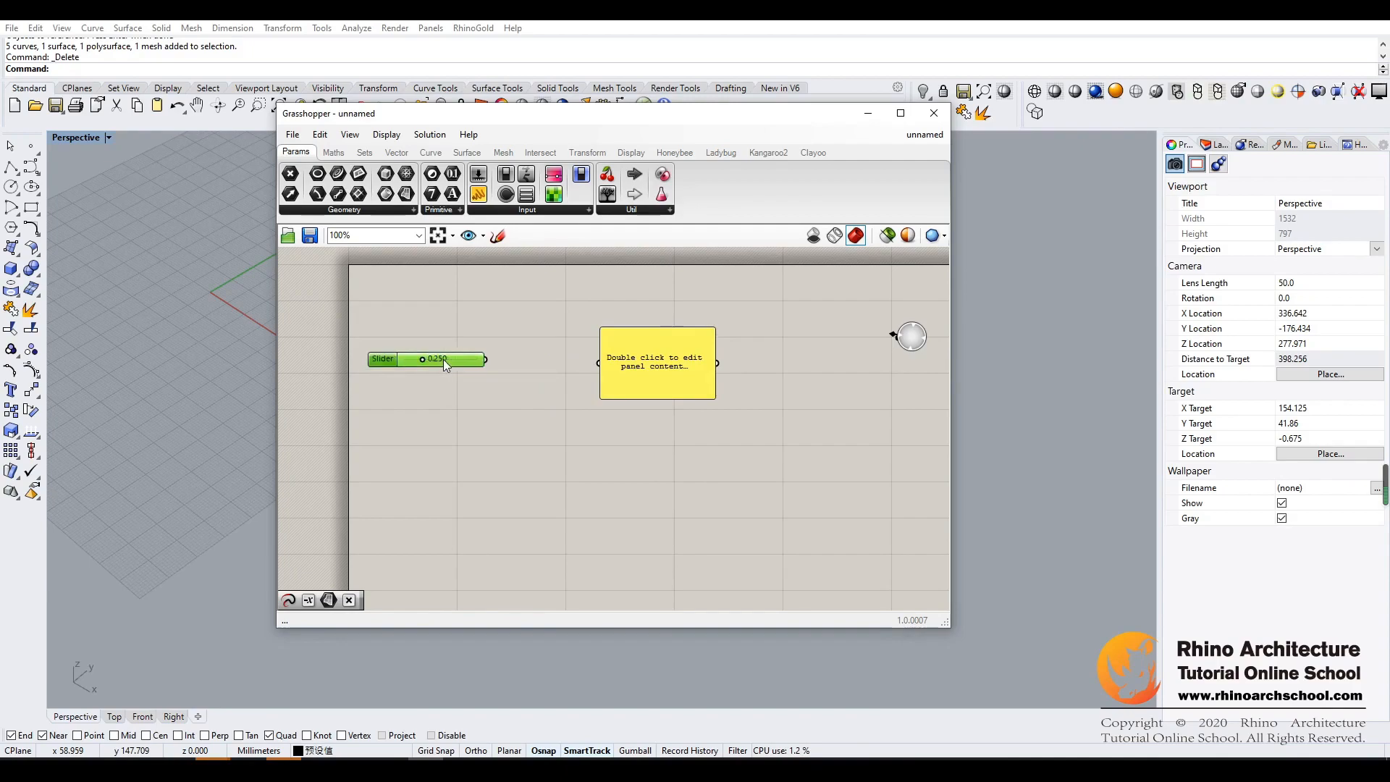
{"action": "left_click_drag", "start_coordinate": [430, 194], "coordinate": [599, 363]}
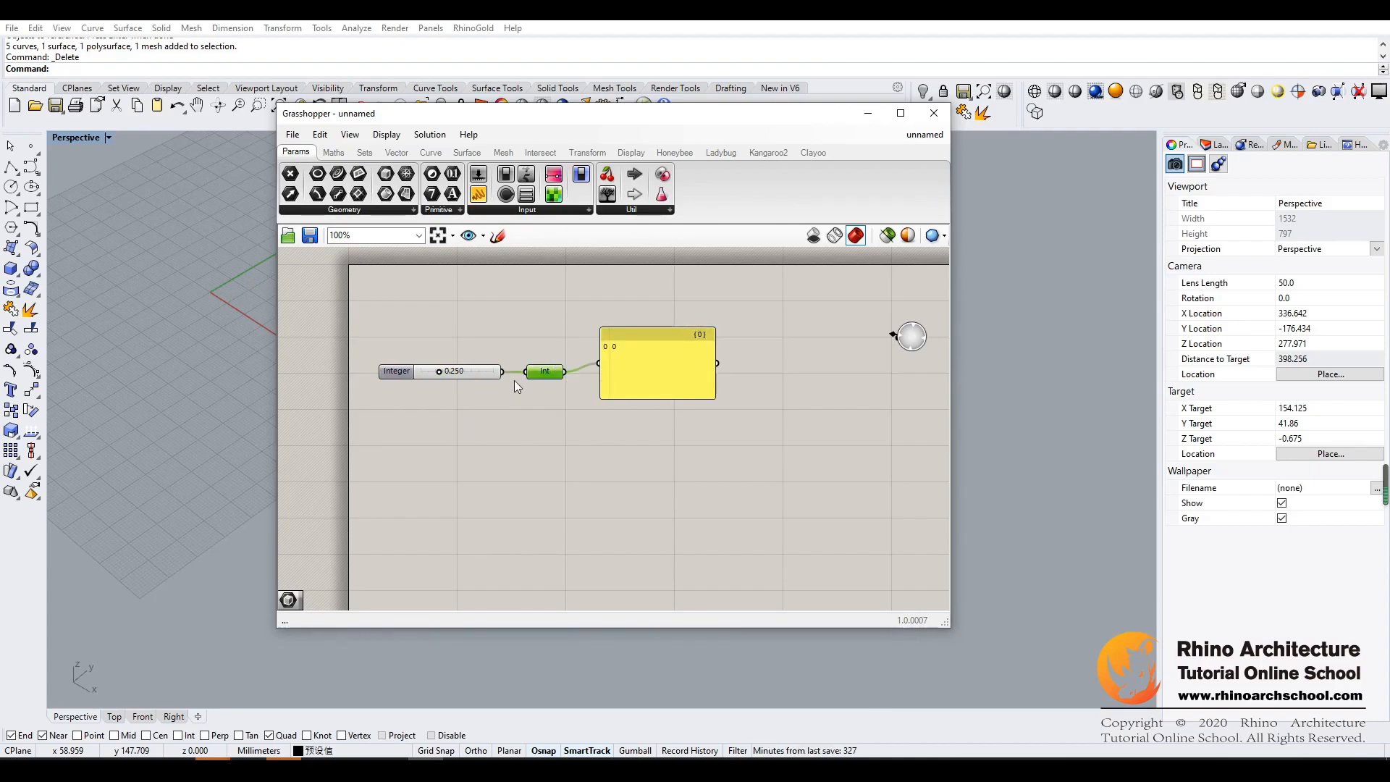
{"action": "left_click", "coordinate": [472, 375]}
{"action": "left_click_drag", "start_coordinate": [436, 372], "coordinate": [443, 372]}
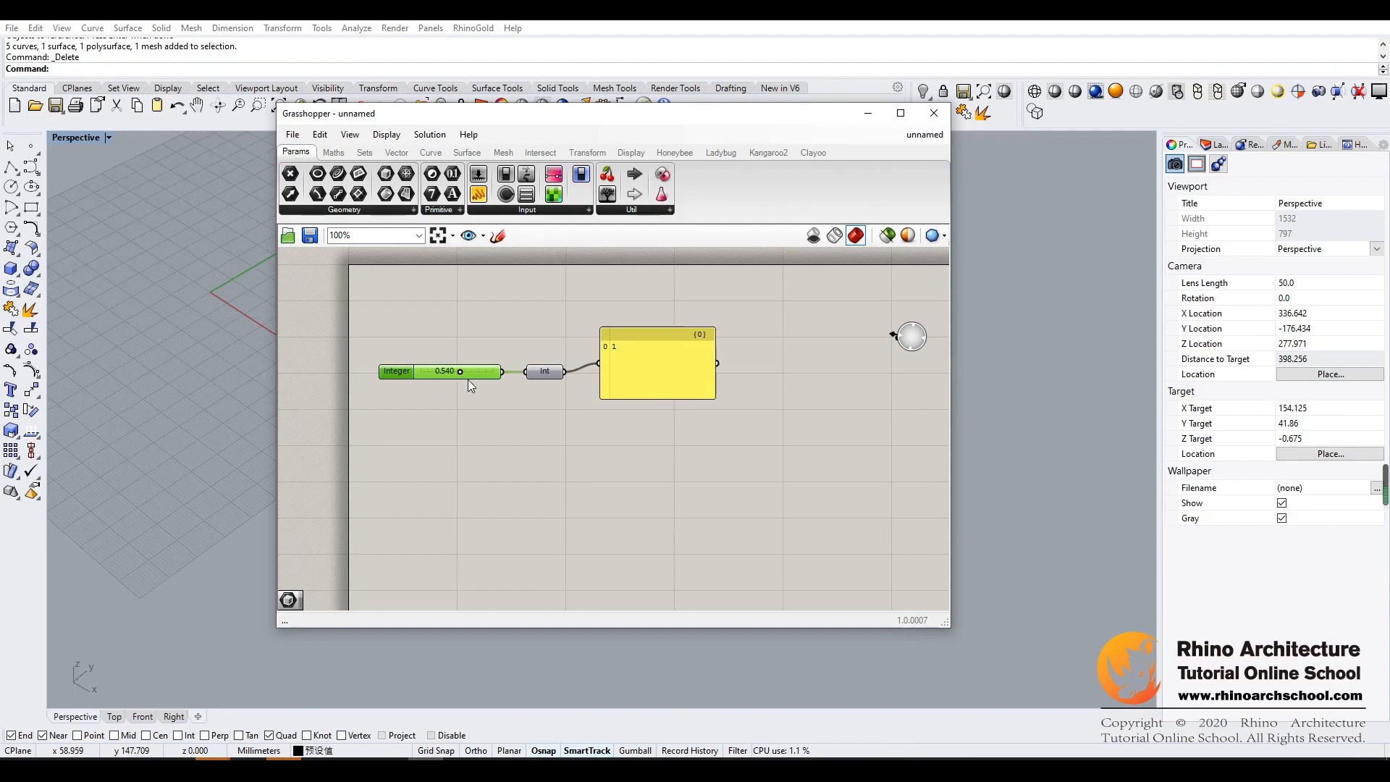
- Add a Number parameter and a second Number Slider below the Integer setup, lining them up and raising the slider to 1.000
{"action": "left_click", "coordinate": [471, 387]}
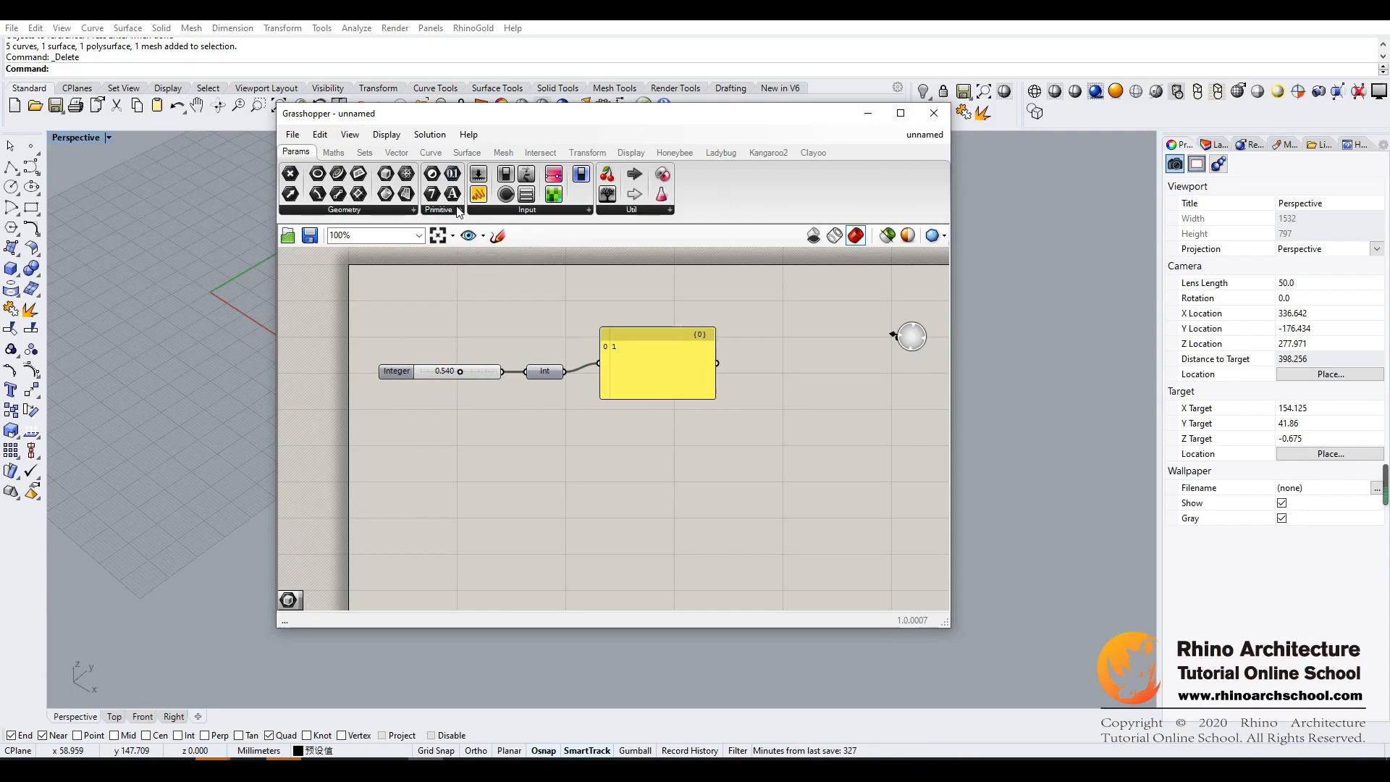
{"action": "left_click_drag", "start_coordinate": [459, 184], "coordinate": [447, 426]}
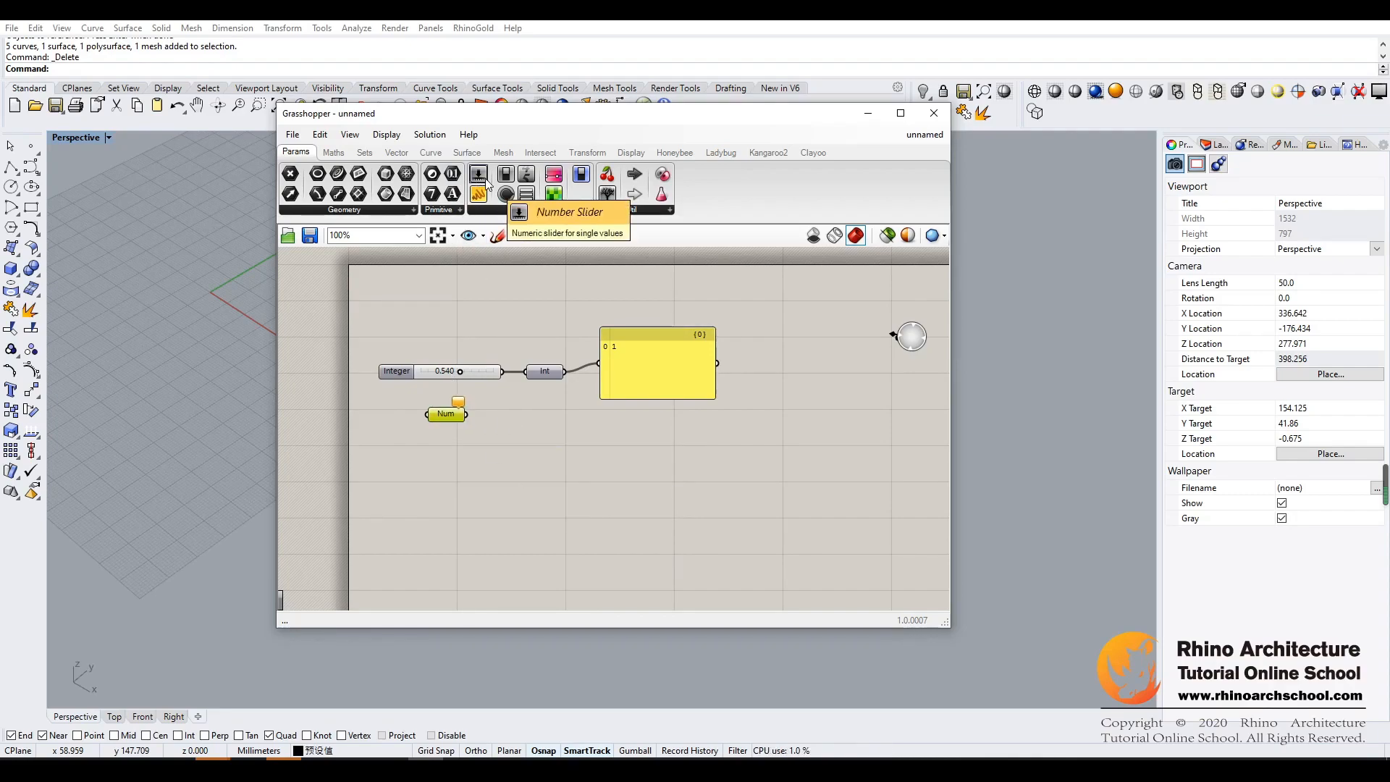
{"action": "left_click_drag", "start_coordinate": [485, 181], "coordinate": [549, 428]}
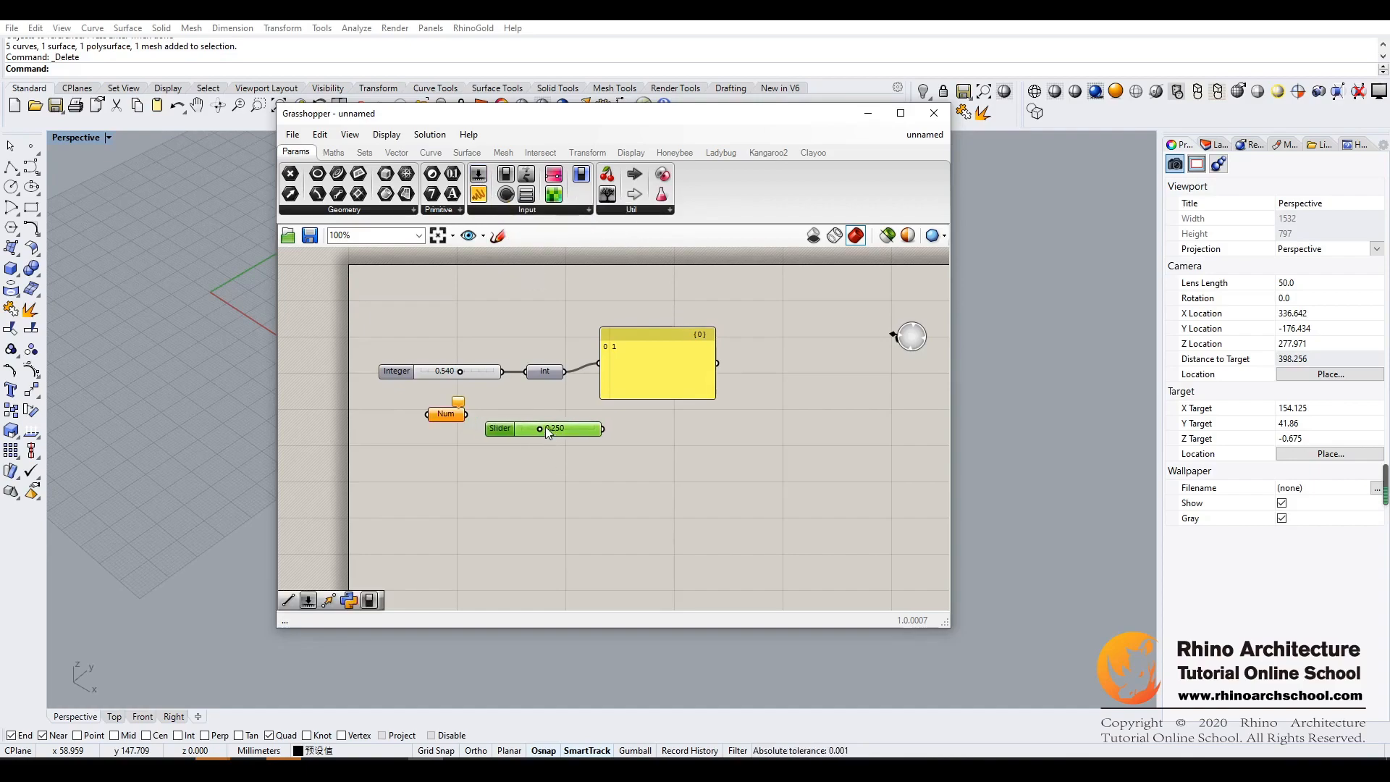
{"action": "left_click_drag", "start_coordinate": [437, 414], "coordinate": [413, 425]}
{"action": "mouse_move", "coordinate": [537, 428]}
{"action": "left_mouse_down"}
{"action": "mouse_move", "coordinate": [658, 441]}
{"action": "mouse_move", "coordinate": [534, 420]}
{"action": "left_mouse_up"}
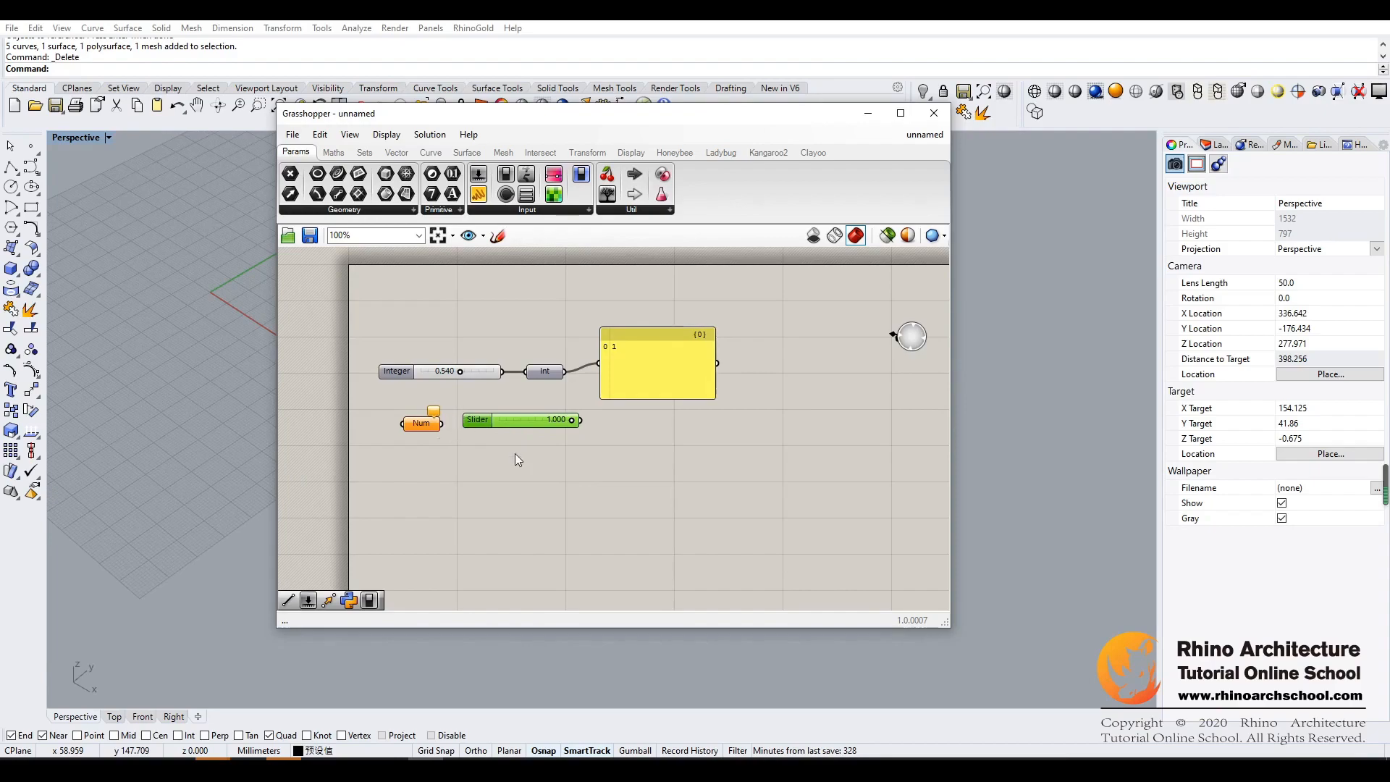
- Set the new slider's maximum to 9 with three decimal digits kept, and raise its value to 9.000
{"action": "double_click", "coordinate": [558, 420]}
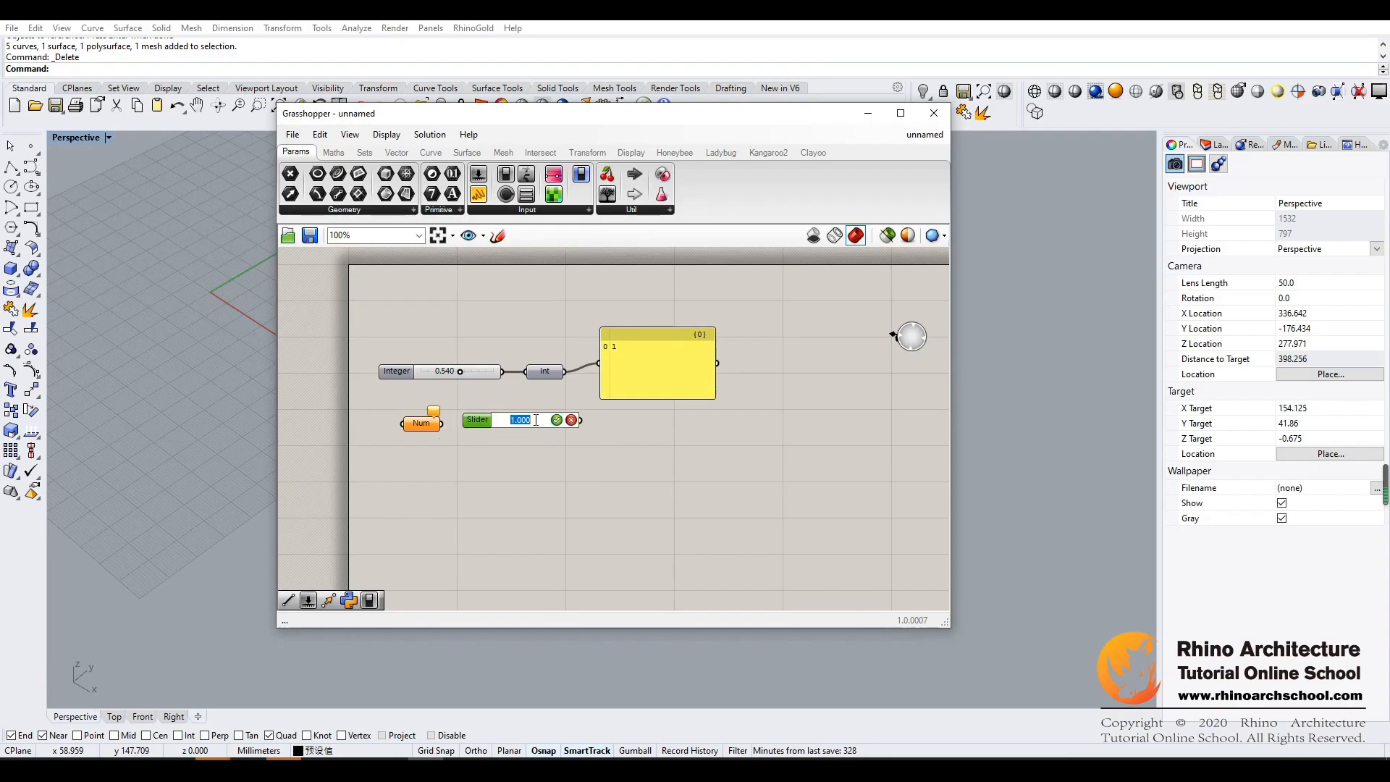
{"action": "double_click", "coordinate": [479, 420]}
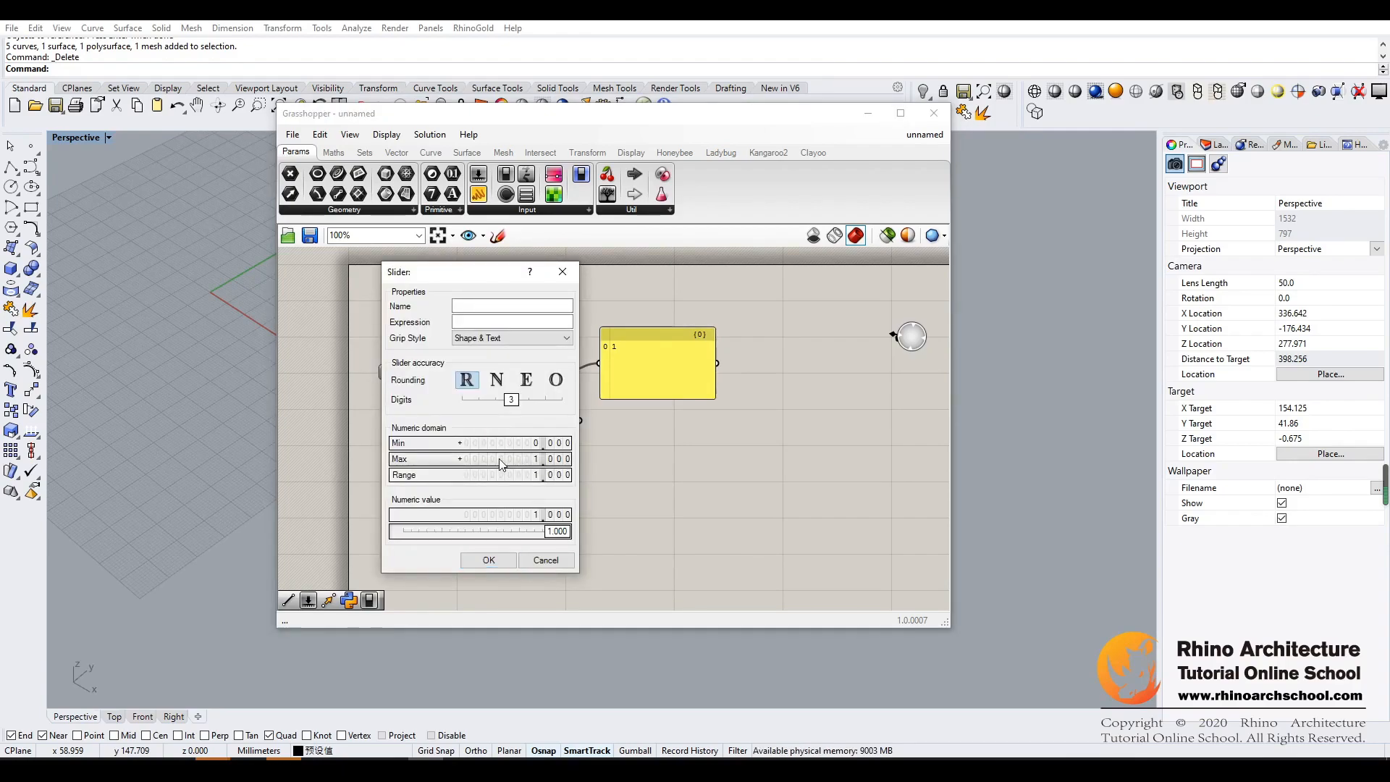
{"action": "double_click", "coordinate": [540, 461]}
{"action": "type", "text": "9"}
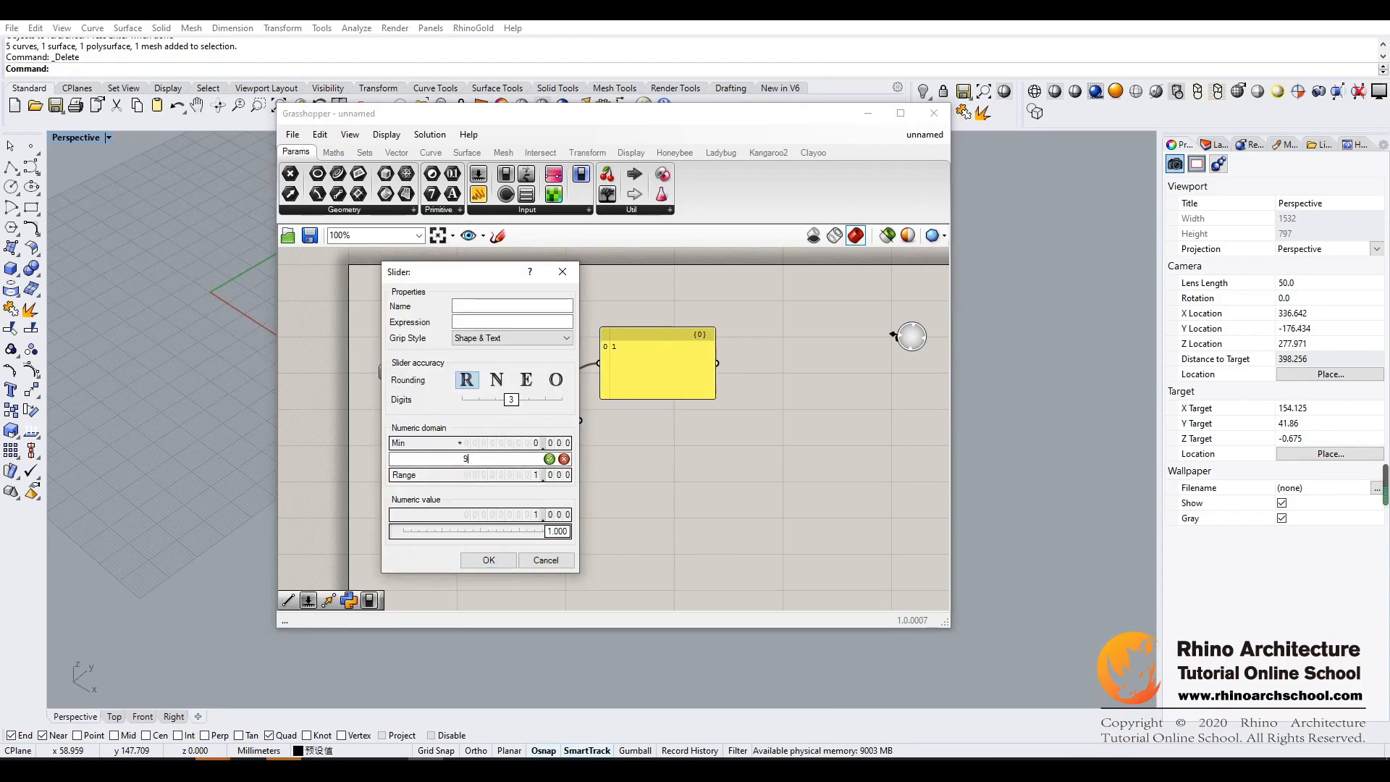
{"action": "left_click", "coordinate": [549, 459]}
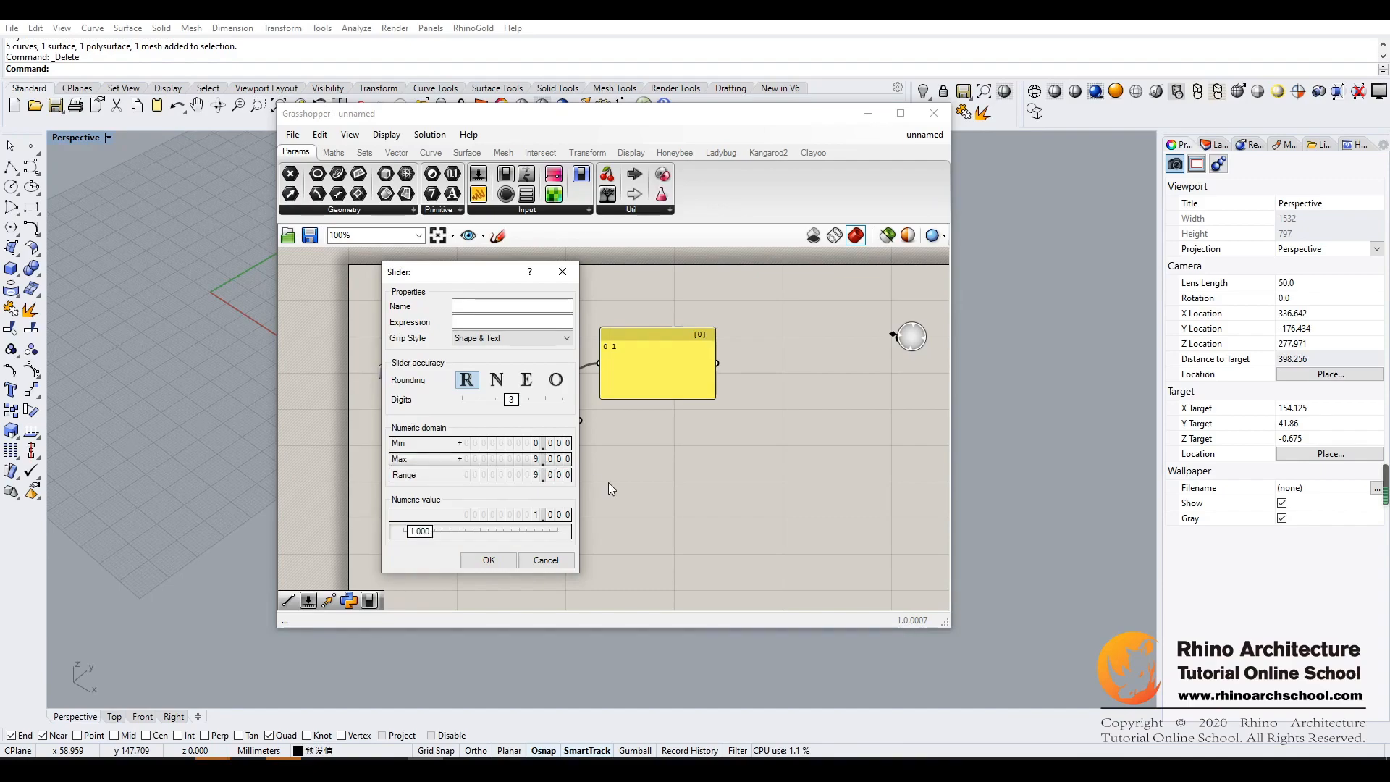
{"action": "left_click", "coordinate": [488, 560]}
{"action": "left_click_drag", "start_coordinate": [504, 419], "coordinate": [529, 434]}
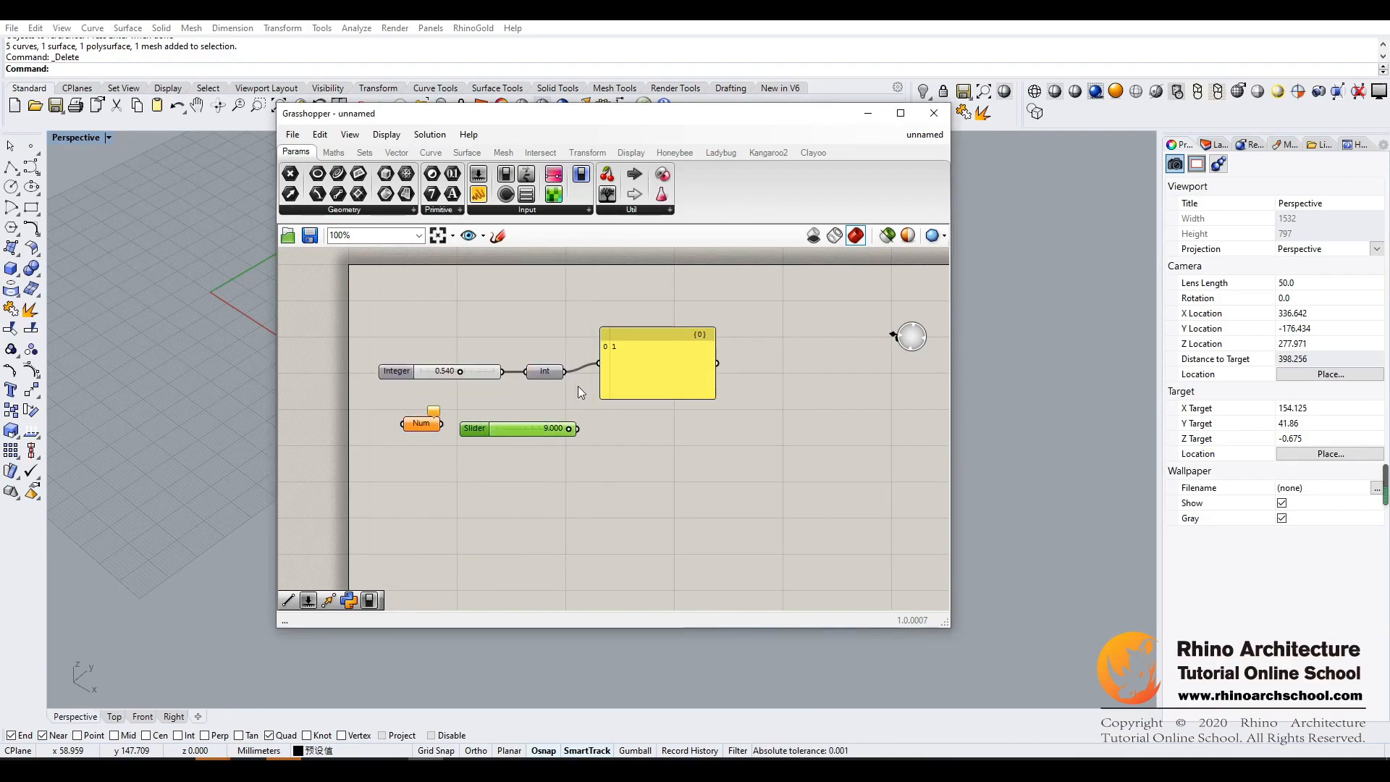
- Disconnect the Panel from the Integer parameter and move it down beside the new slider
{"action": "left_click_drag", "start_coordinate": [599, 363], "coordinate": [564, 371], "text": "ctrl"}
{"action": "left_click", "coordinate": [632, 416]}
{"action": "left_click_drag", "start_coordinate": [648, 368], "coordinate": [672, 406]}
{"action": "left_click_drag", "start_coordinate": [533, 428], "coordinate": [531, 424]}
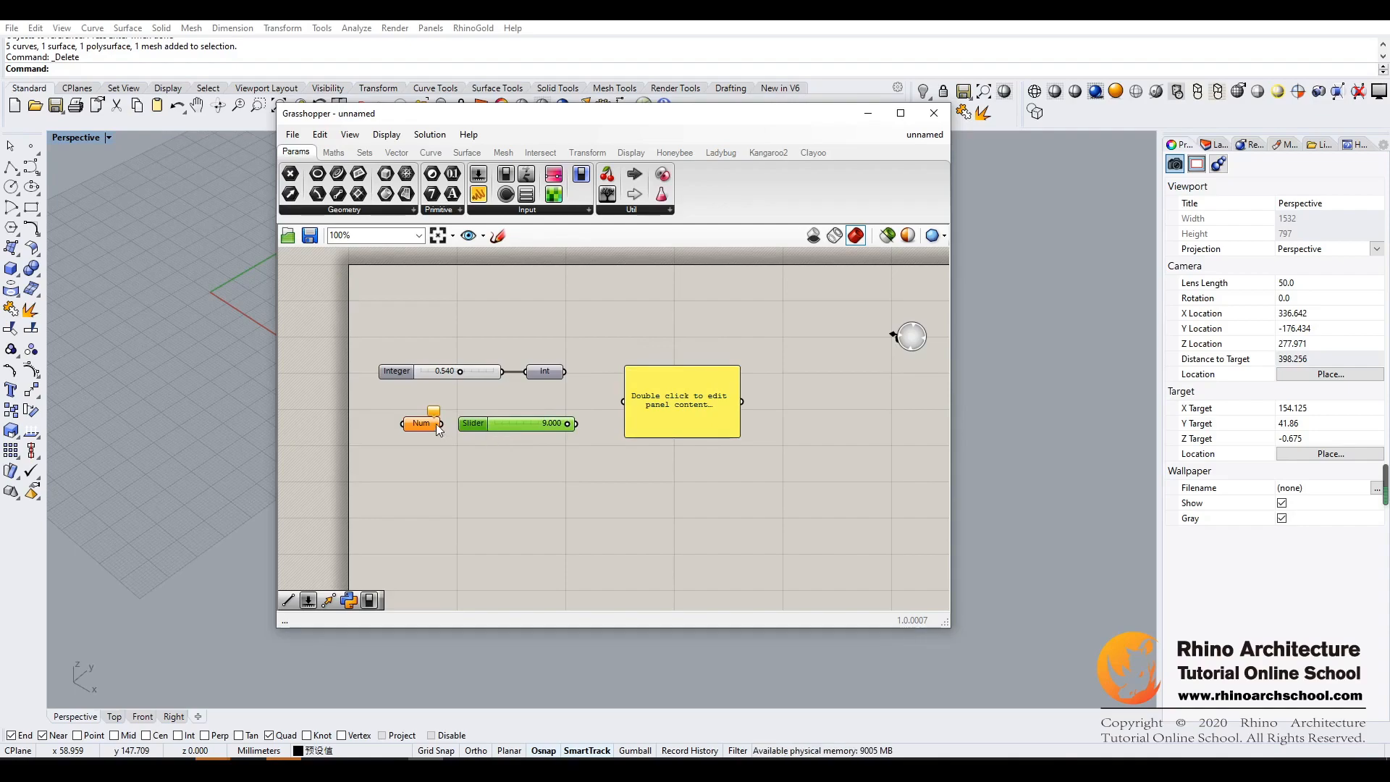
- Rearrange the new slider and Number parameter, connecting the slider to the Number parameter and that parameter to the Panel
{"action": "left_click_drag", "start_coordinate": [470, 425], "coordinate": [472, 466]}
{"action": "left_click_drag", "start_coordinate": [421, 424], "coordinate": [512, 424]}
{"action": "left_click_drag", "start_coordinate": [605, 403], "coordinate": [667, 369]}
{"action": "left_click", "coordinate": [614, 465]}
{"action": "left_click_drag", "start_coordinate": [446, 419], "coordinate": [449, 422]}
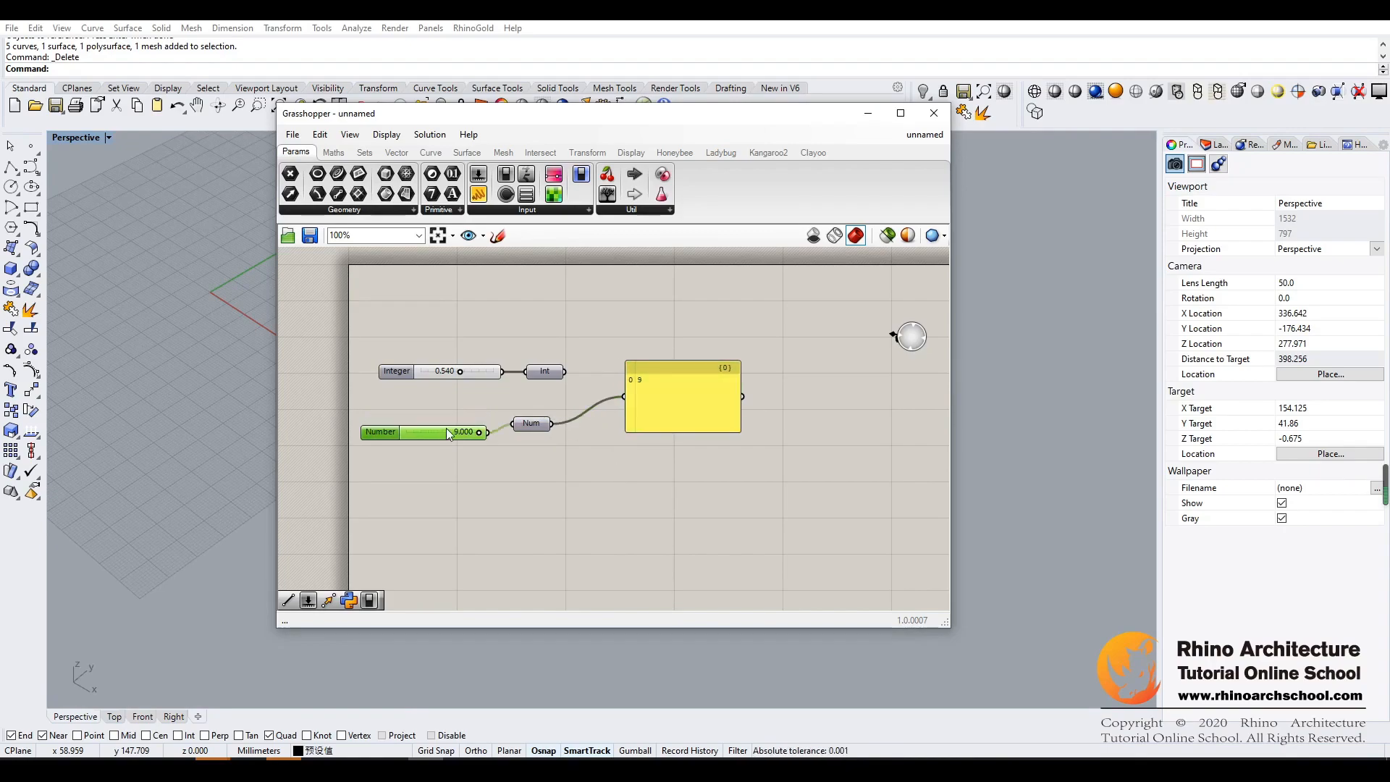
{"action": "left_click", "coordinate": [517, 480]}
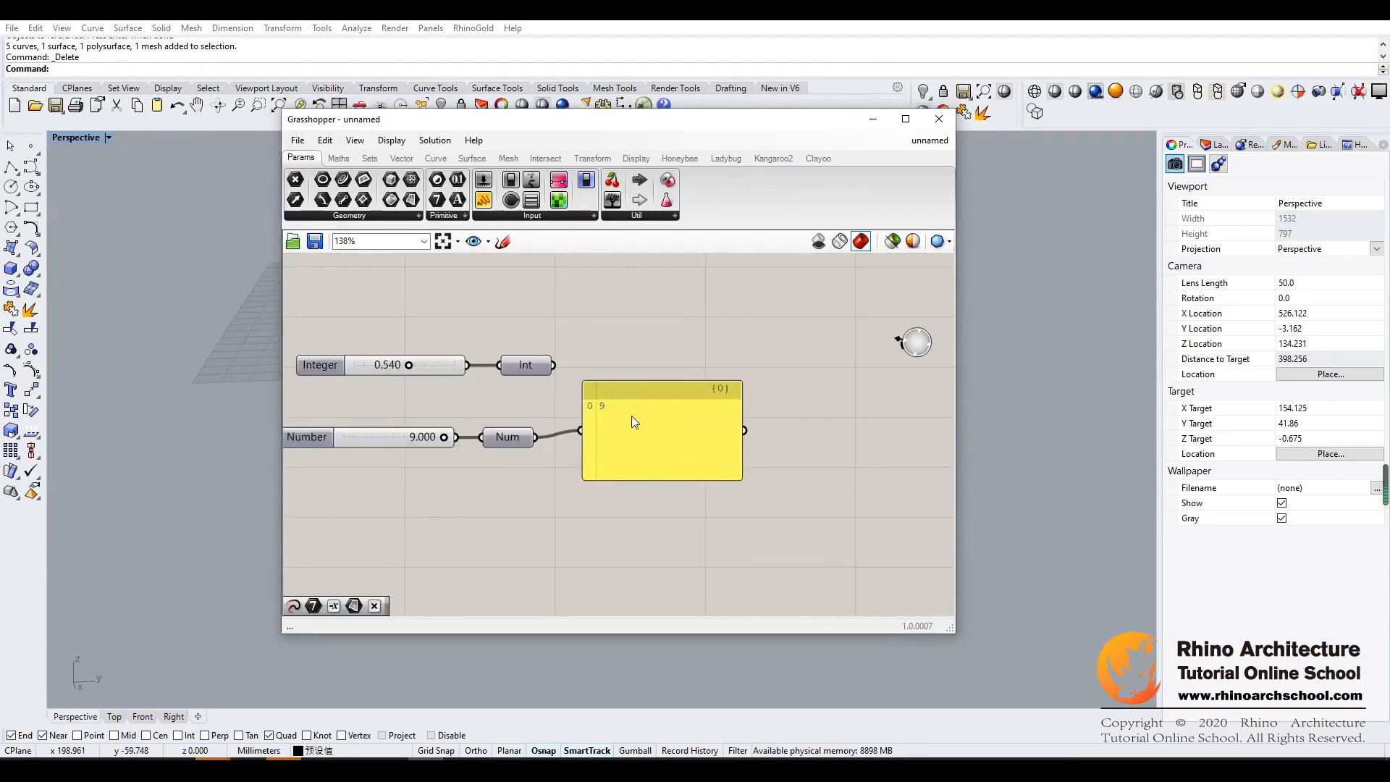
- Disconnect the Panel from the Number parameter and add a Text parameter below the Number setup
{"action": "left_click", "coordinate": [645, 392]}
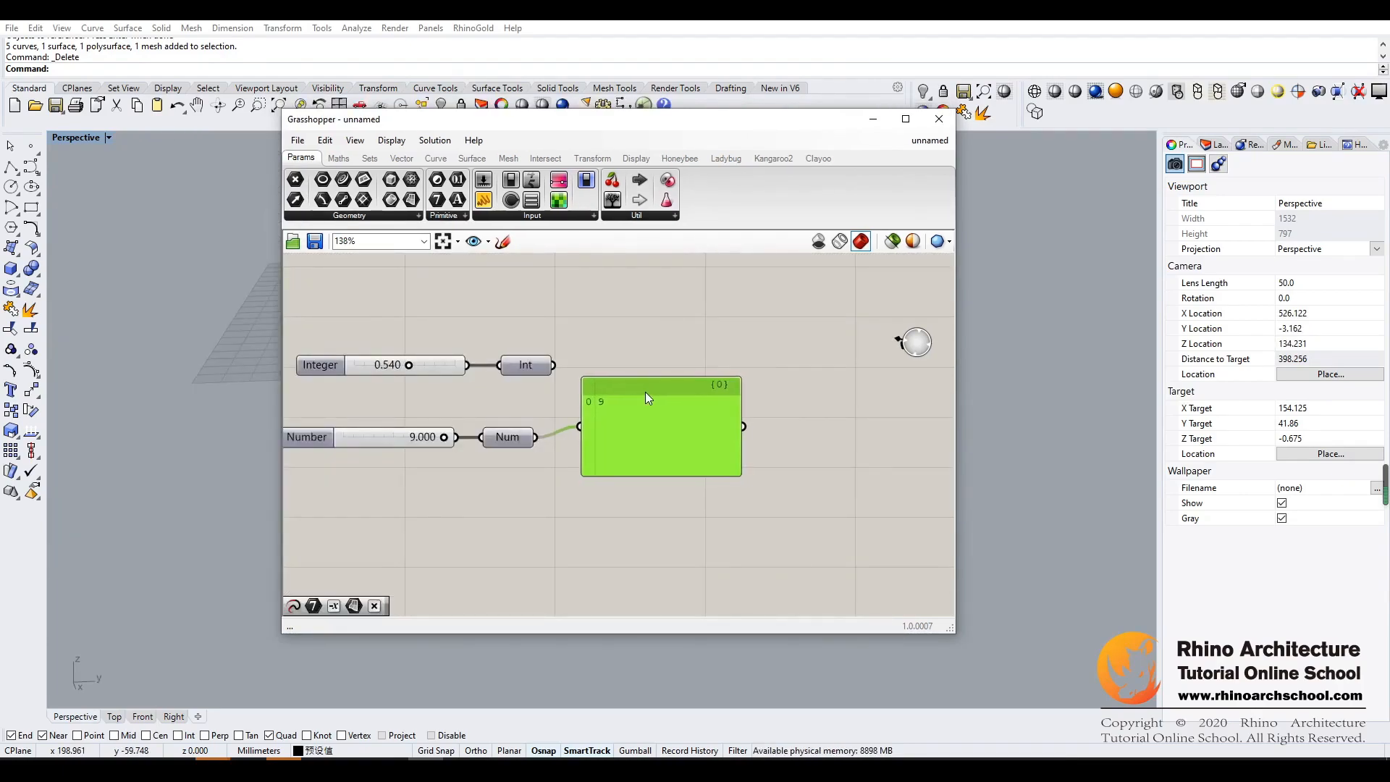
{"action": "left_click_drag", "start_coordinate": [576, 427], "coordinate": [552, 518], "text": "ctrl"}
{"action": "left_click_drag", "start_coordinate": [586, 179], "coordinate": [446, 504]}
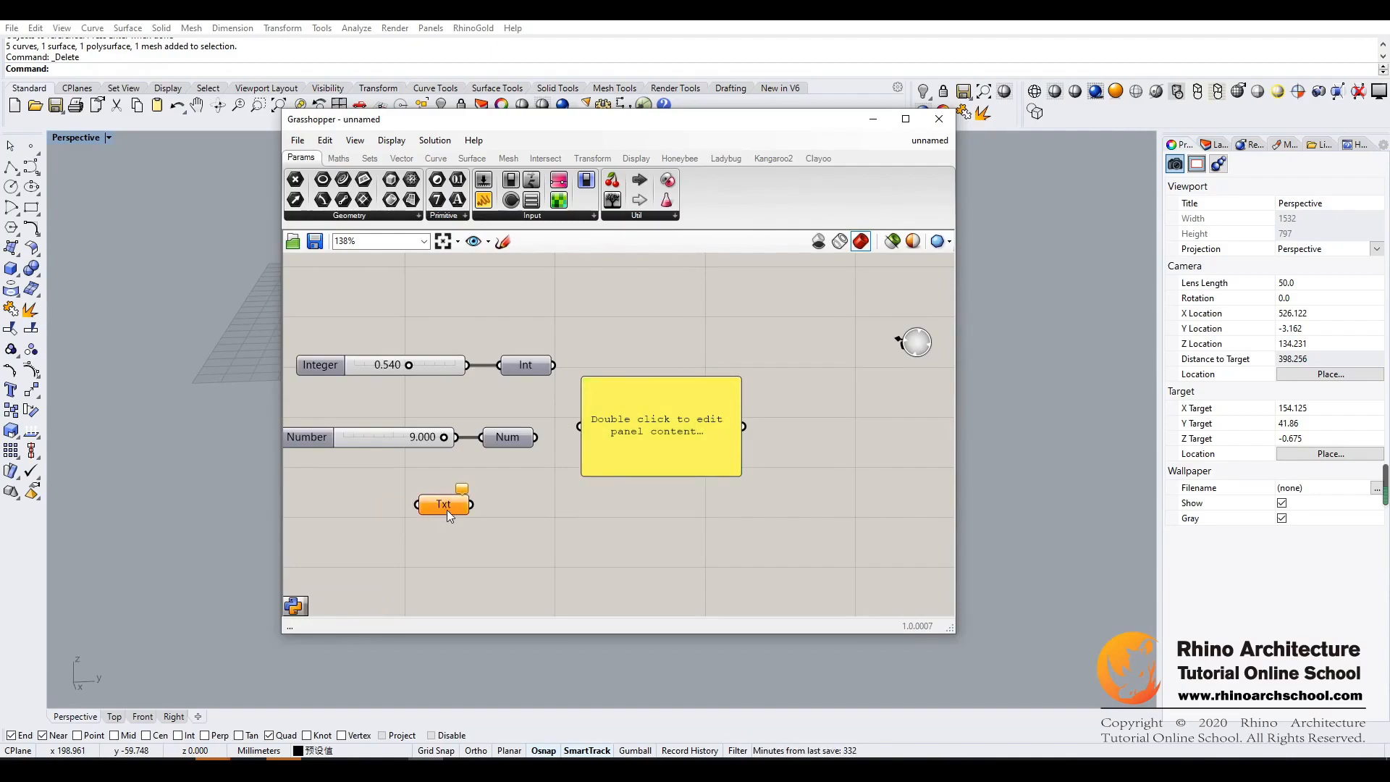
- Set the Text parameter's content to "sky"
{"action": "right_click", "coordinate": [447, 506]}
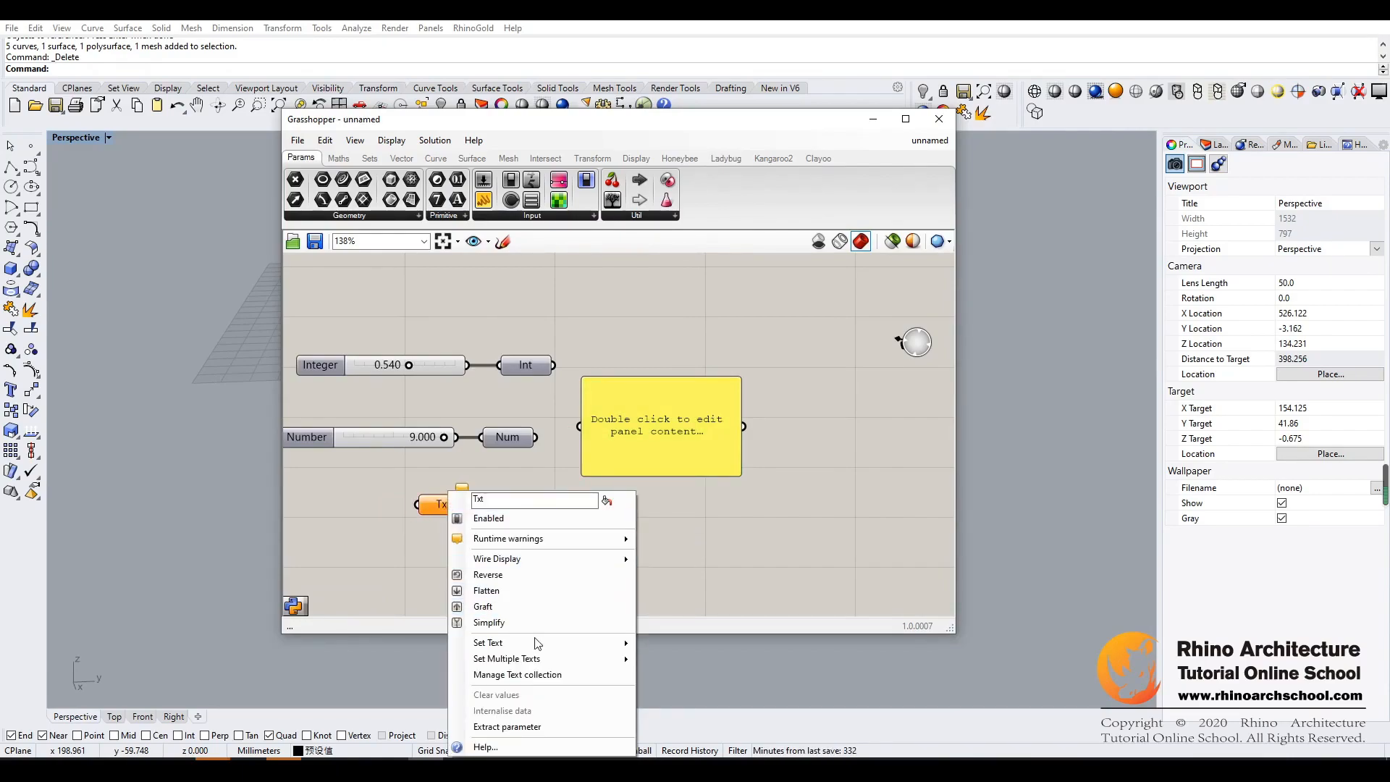
{"action": "mouse_move", "coordinate": [540, 646]}
{"action": "left_click", "coordinate": [686, 647]}
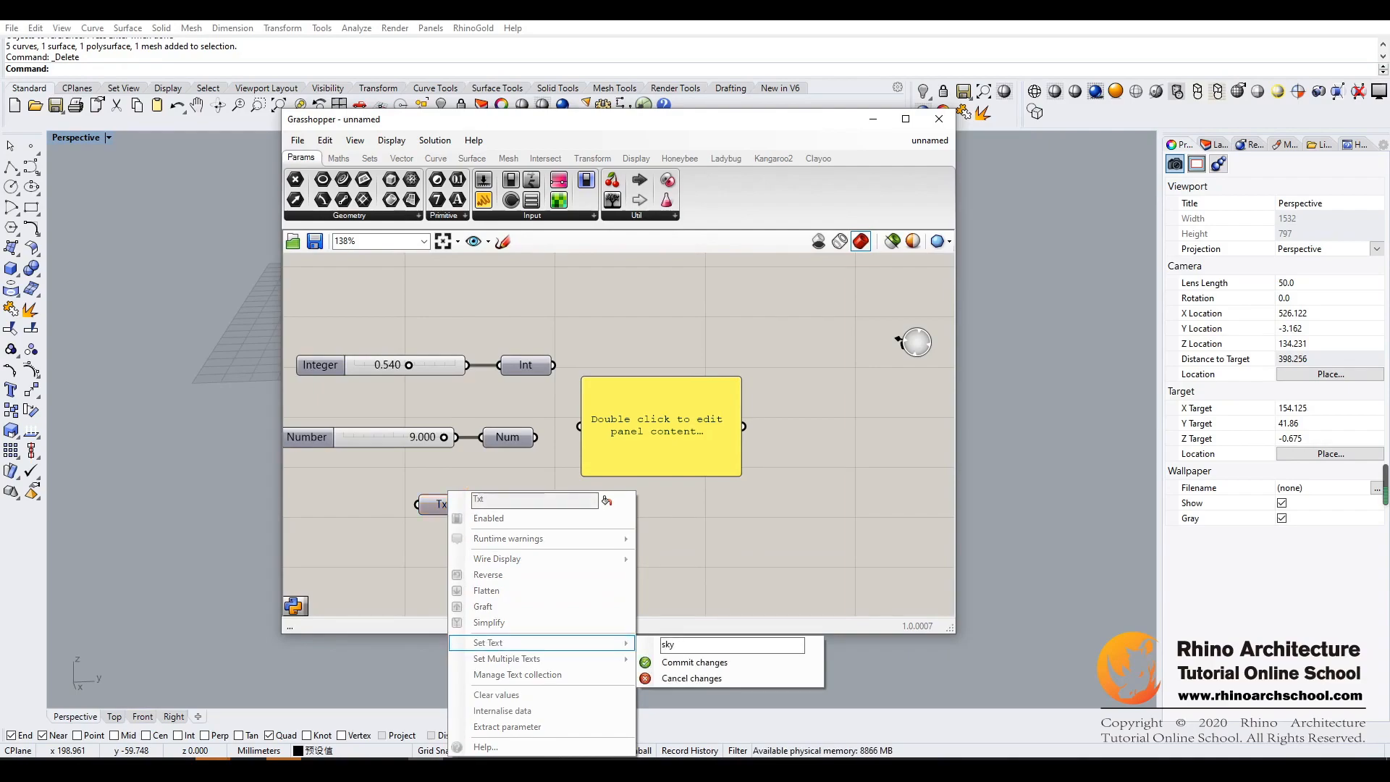
{"action": "left_click", "coordinate": [700, 661]}
- Move the Panel down beside the Text parameter and connect the Text output to it
{"action": "left_click_drag", "start_coordinate": [616, 458], "coordinate": [590, 538]}
{"action": "left_click_drag", "start_coordinate": [472, 504], "coordinate": [649, 484]}
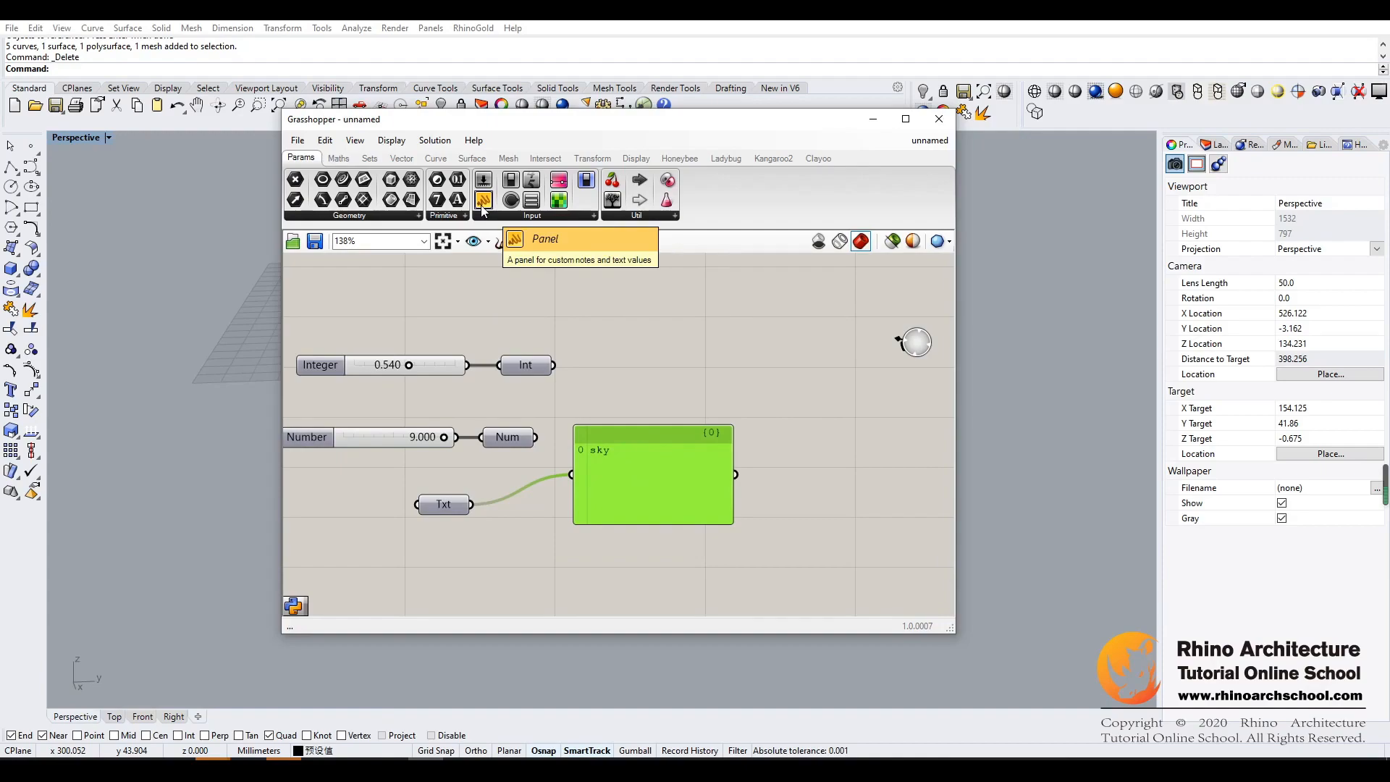
{"action": "left_click", "coordinate": [693, 316]}
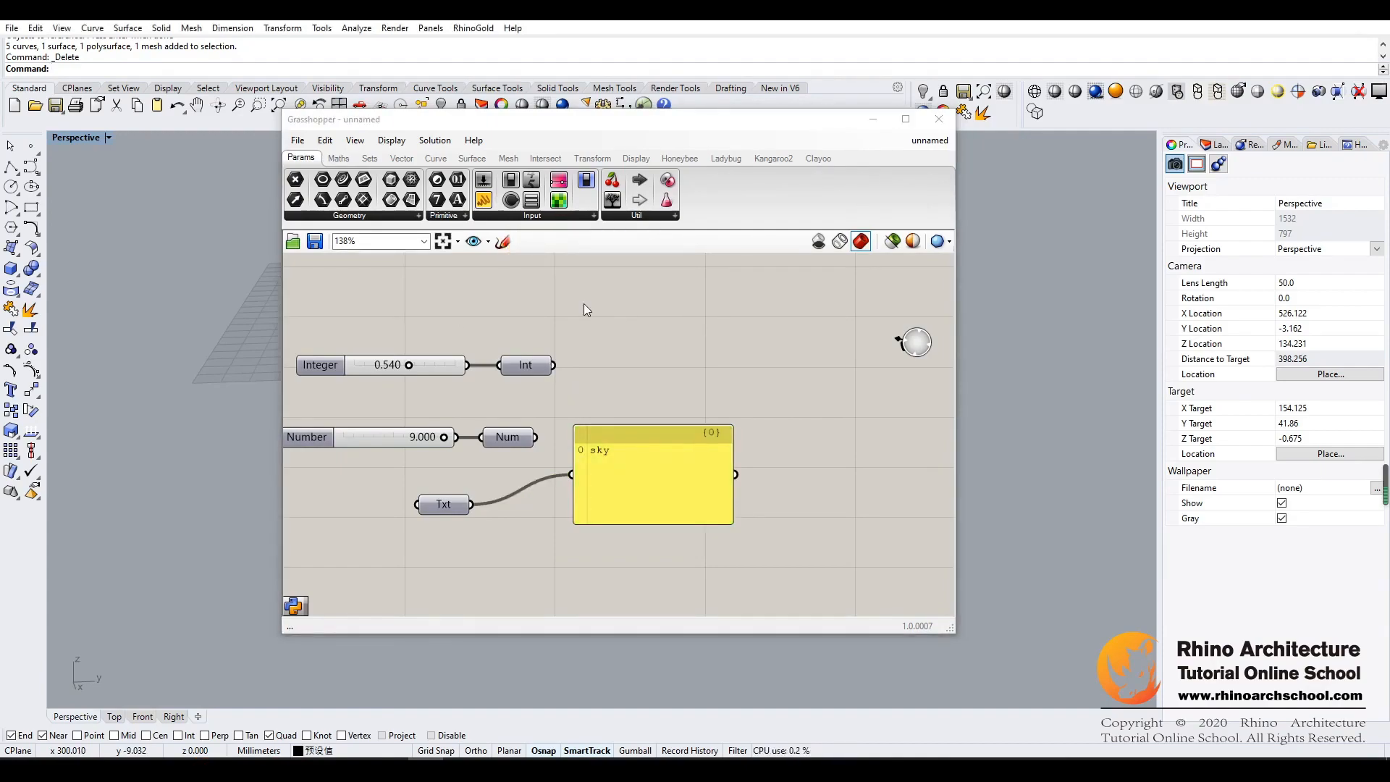